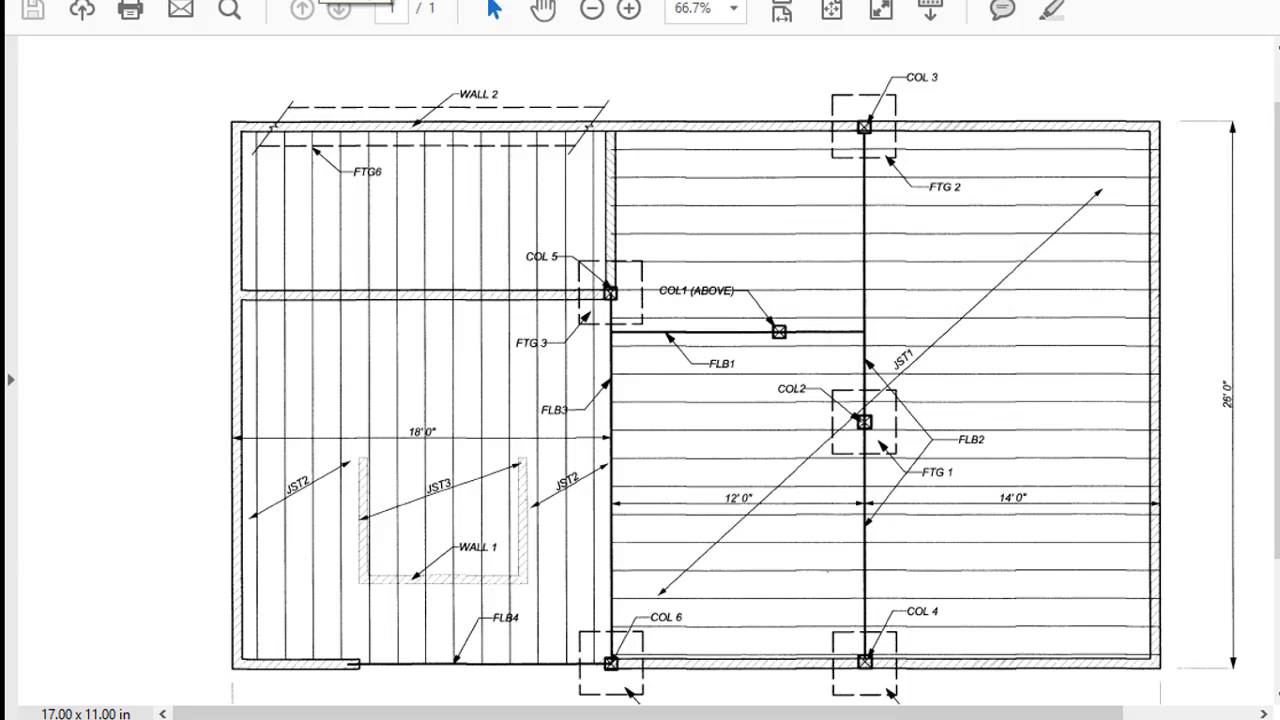
Switch Acrobat Reader to the ROOF.pdf roof framing sheet
{"action": "left_click", "coordinate": [418, 0]}
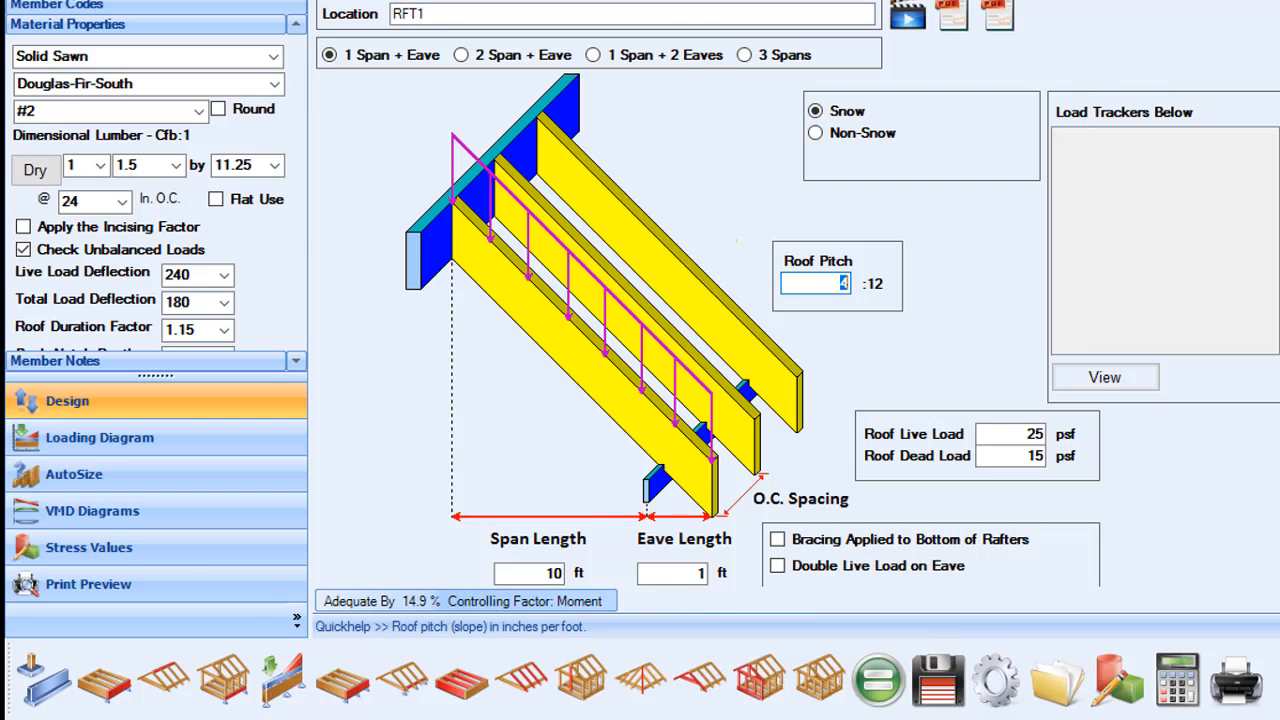
Give rafter RFT1 a 16 ft span, 2 ft eave and 8:12 roof pitch
{"action": "left_click", "coordinate": [532, 572]}
{"action": "type", "text": "16"}
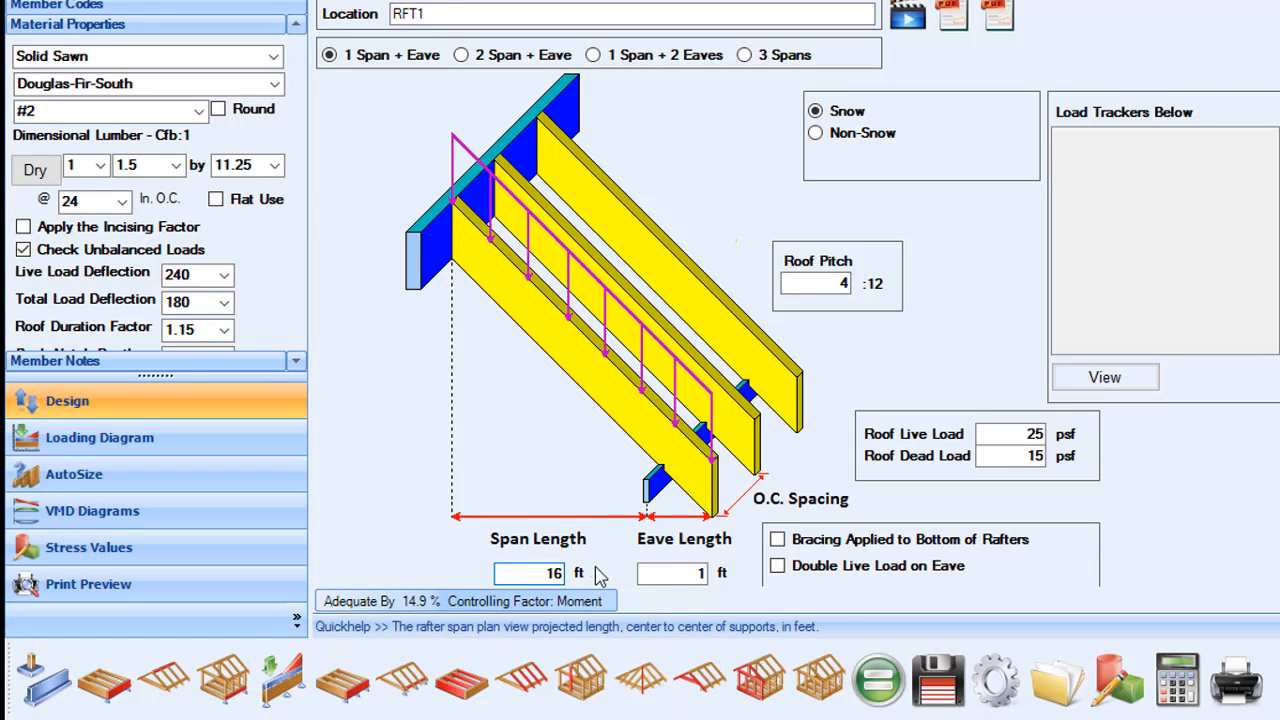
{"action": "left_click", "coordinate": [646, 574]}
{"action": "type", "text": "2"}
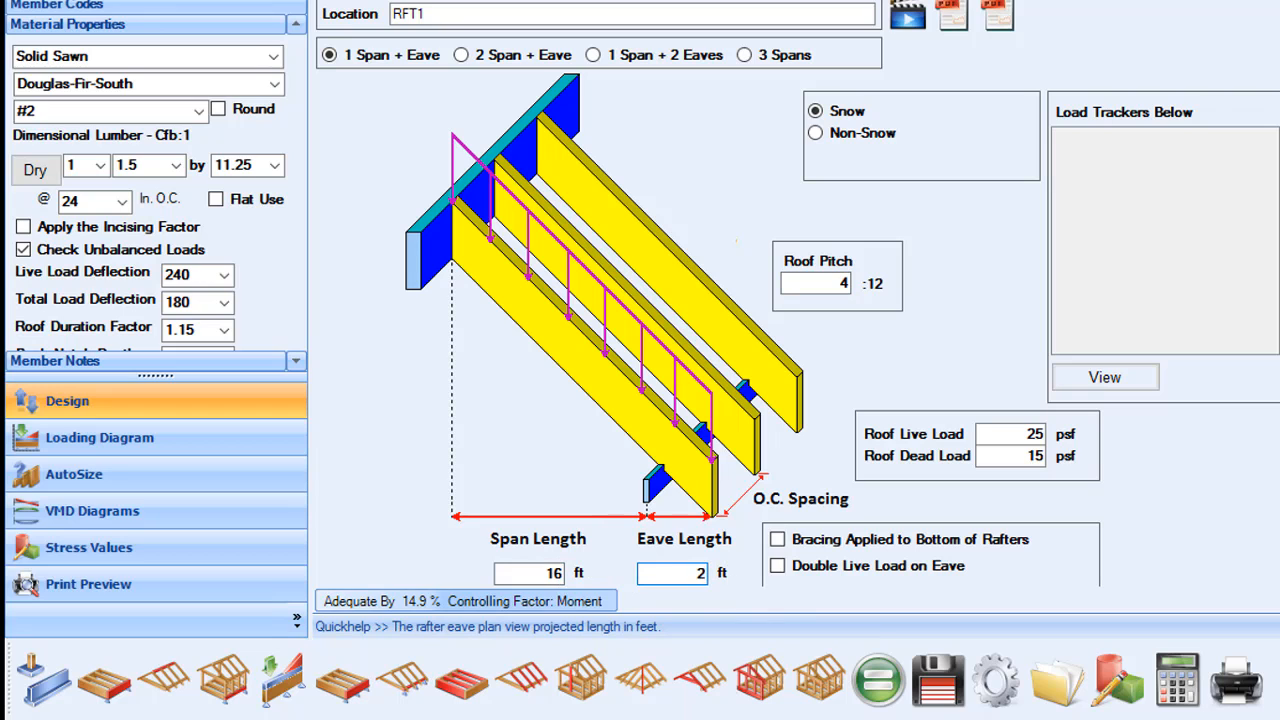
{"action": "left_click", "coordinate": [817, 283]}
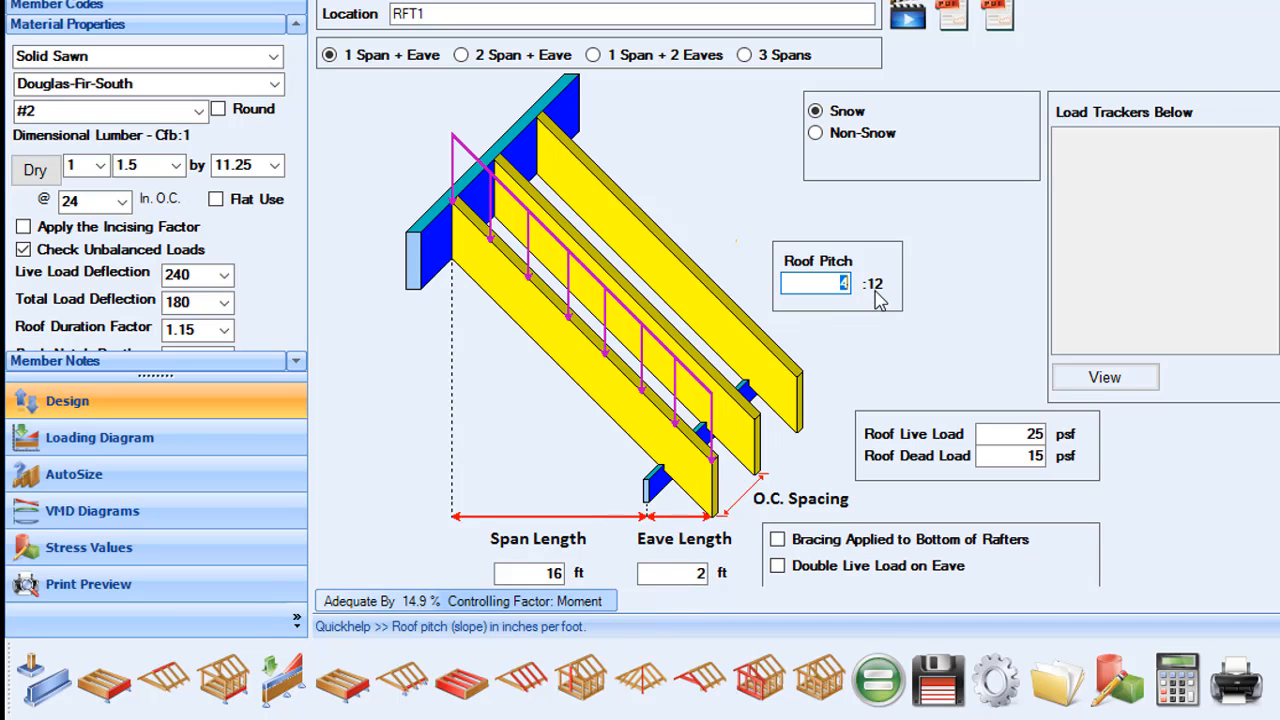
{"action": "type", "text": "8"}
Auto-size RFT1 to 1.5 x 11.25 at 24 in. O.C. and save it to the project
{"action": "left_click", "coordinate": [102, 474]}
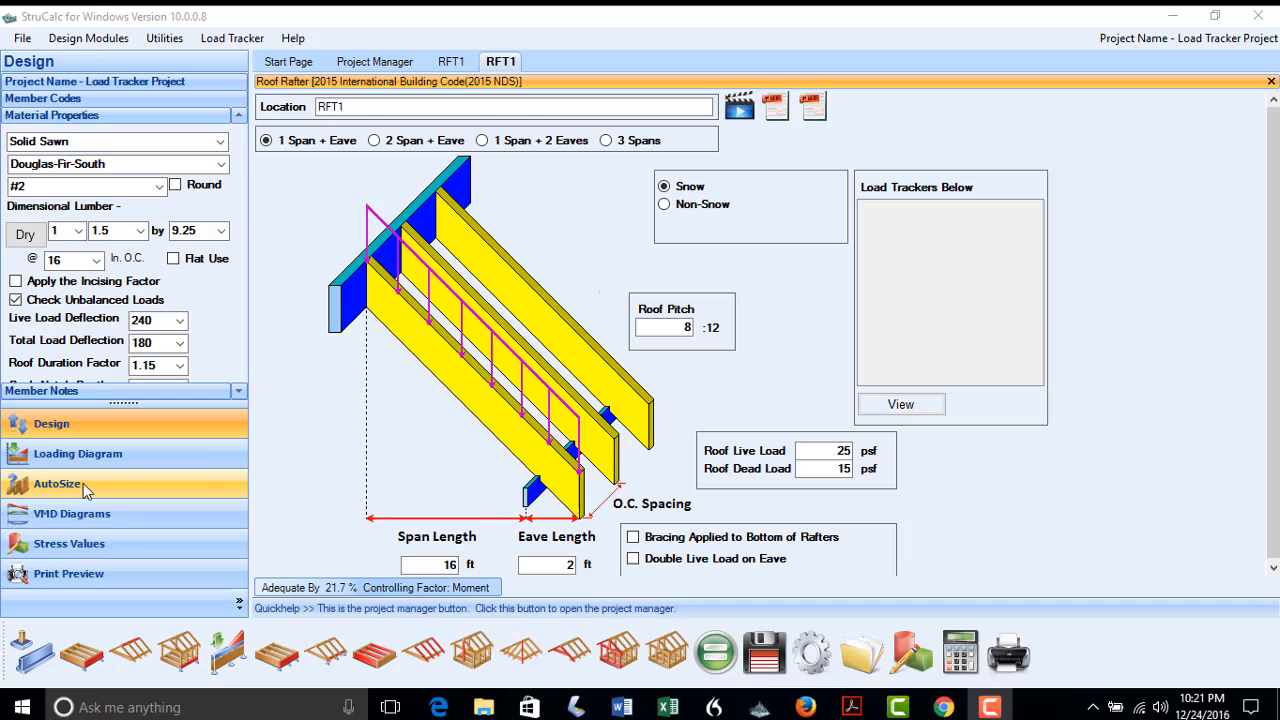
{"action": "left_click", "coordinate": [83, 483]}
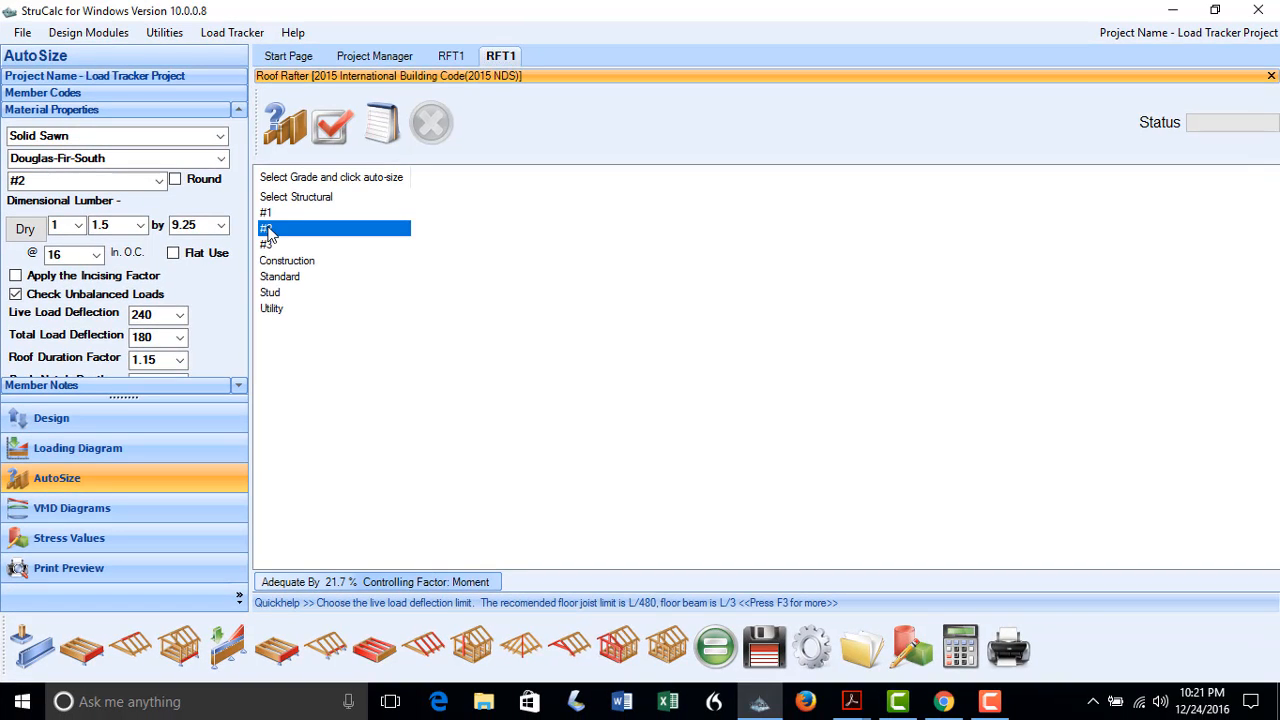
{"action": "left_click", "coordinate": [286, 128]}
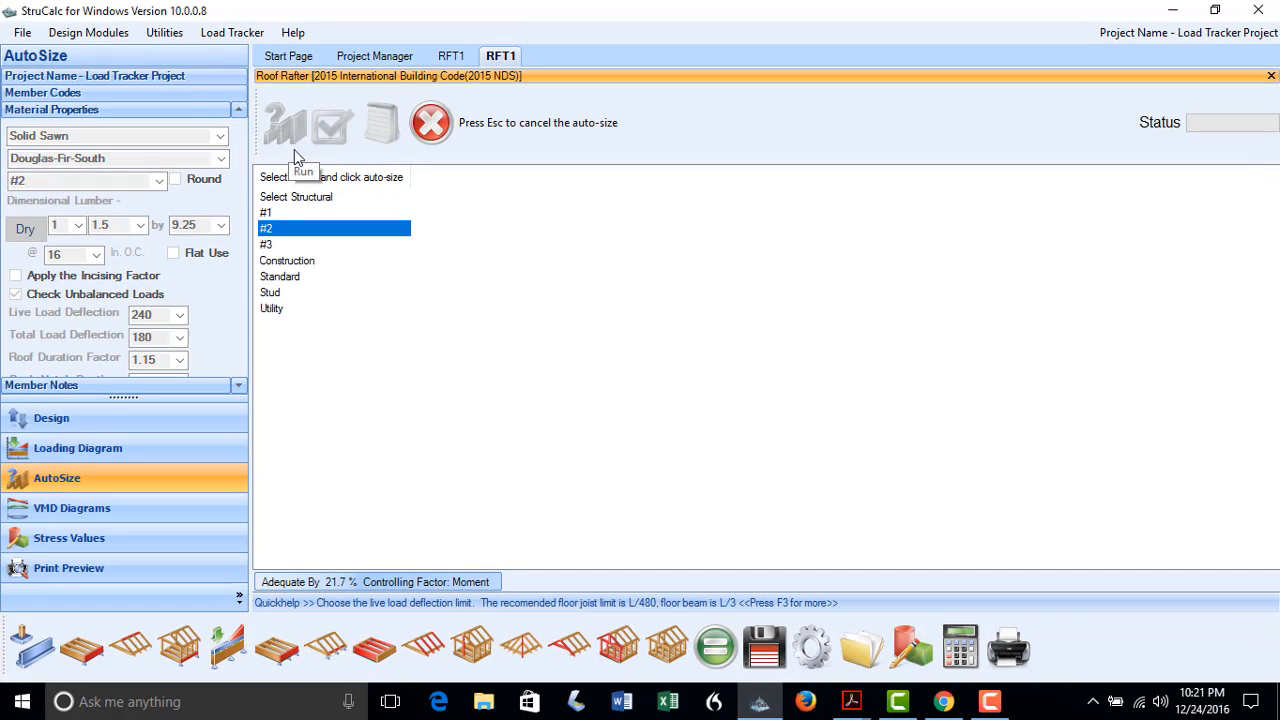
{"action": "left_click", "coordinate": [323, 131]}
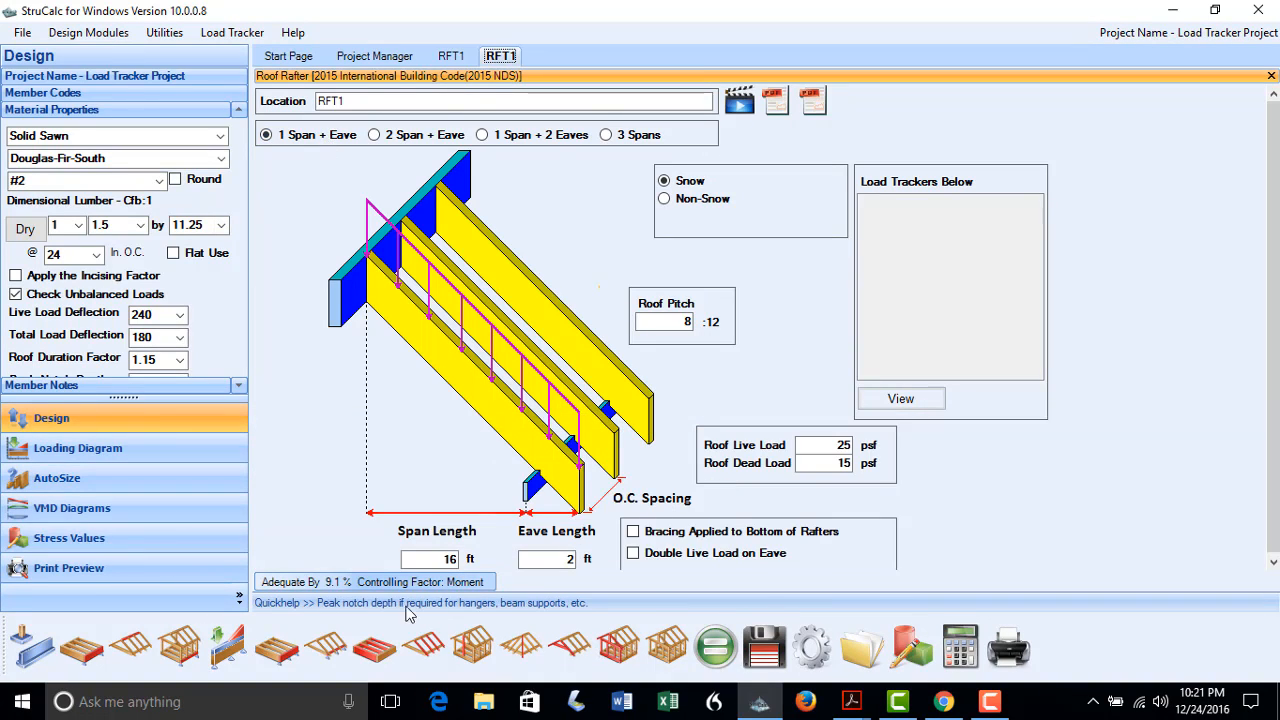
{"action": "left_click", "coordinate": [770, 652]}
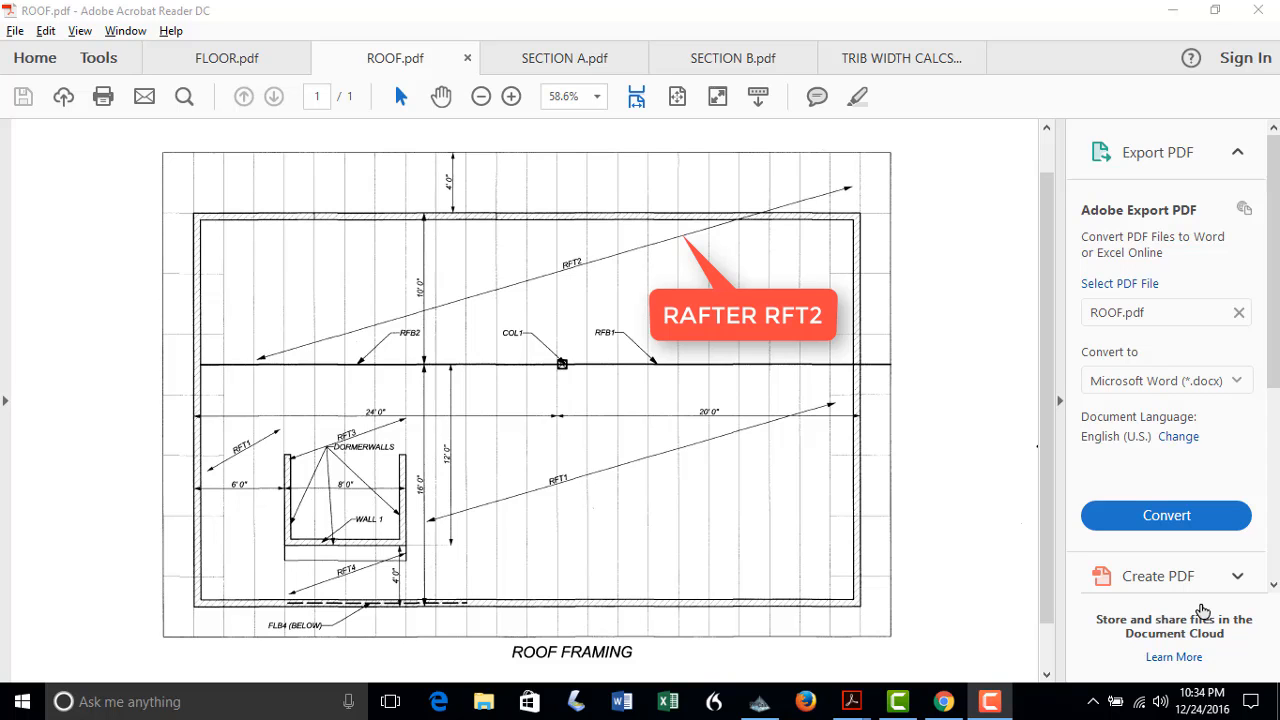
{"action": "left_click", "coordinate": [760, 701]}
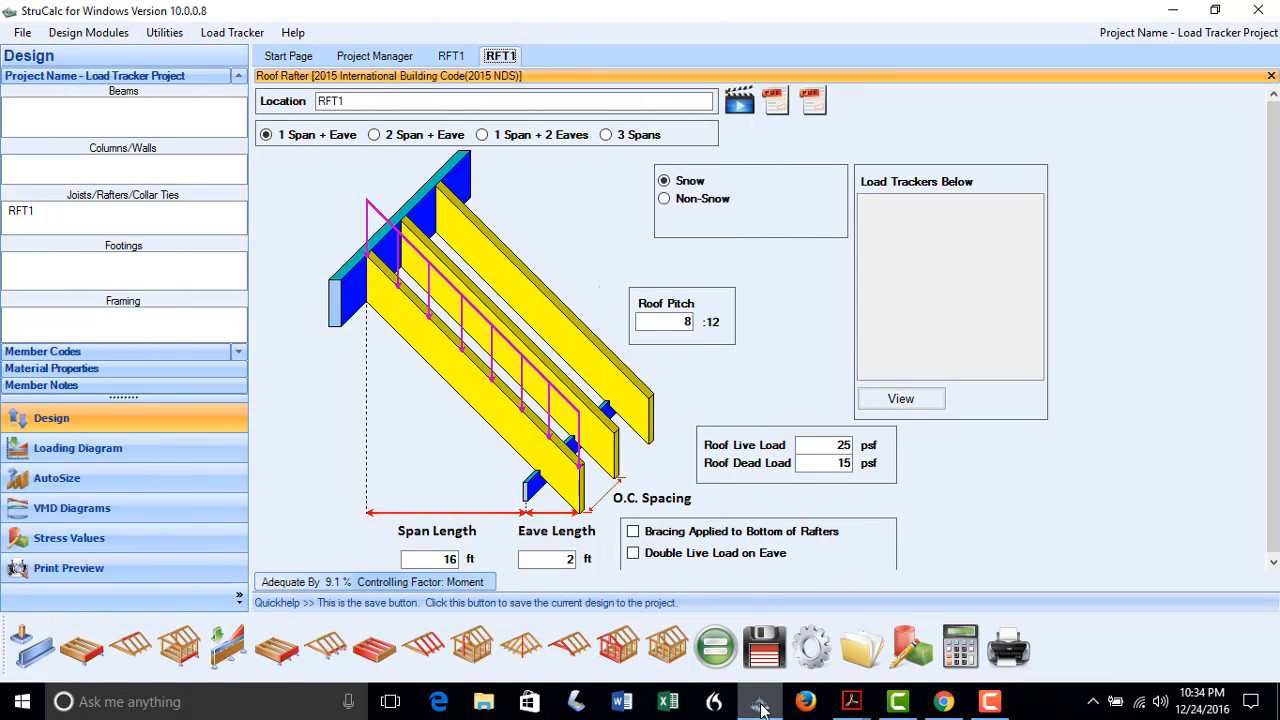
Define rafter RFT2 with a 10 ft span, 4 ft eave and 5:12 pitch, and calculate its adequacy
{"action": "left_click", "coordinate": [339, 101]}
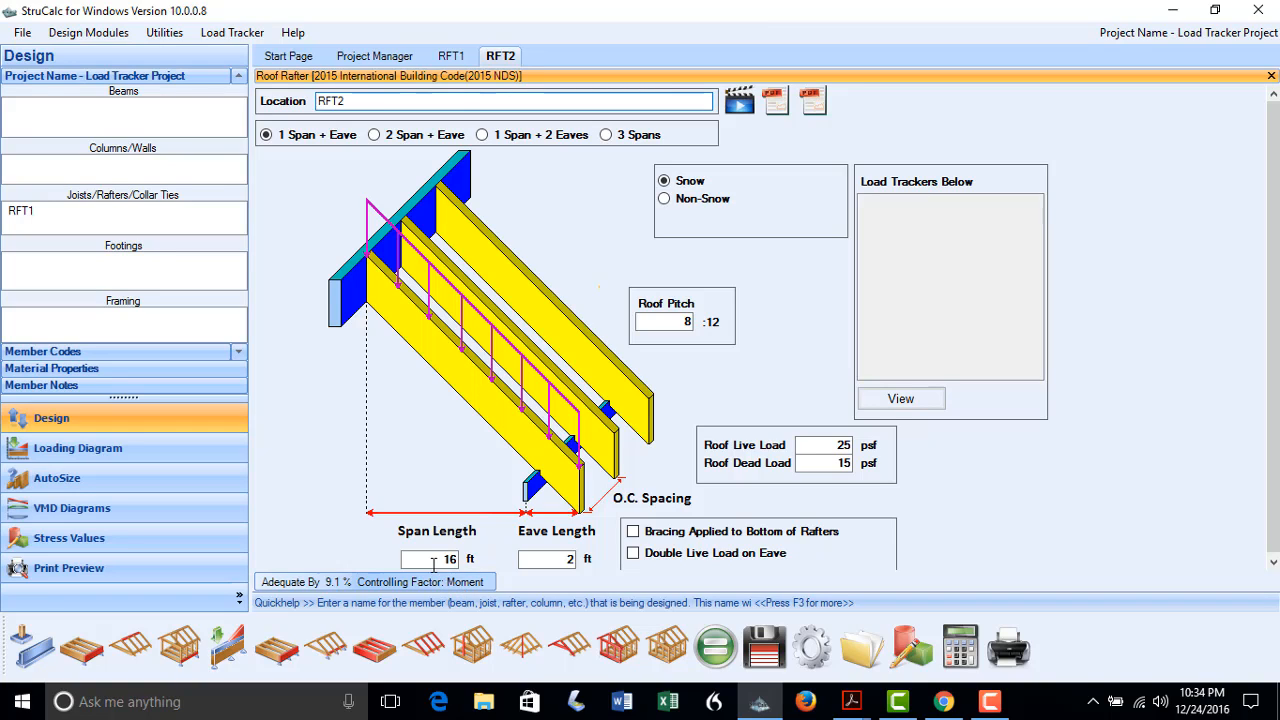
{"action": "left_click_drag", "start_coordinate": [434, 565], "coordinate": [472, 565]}
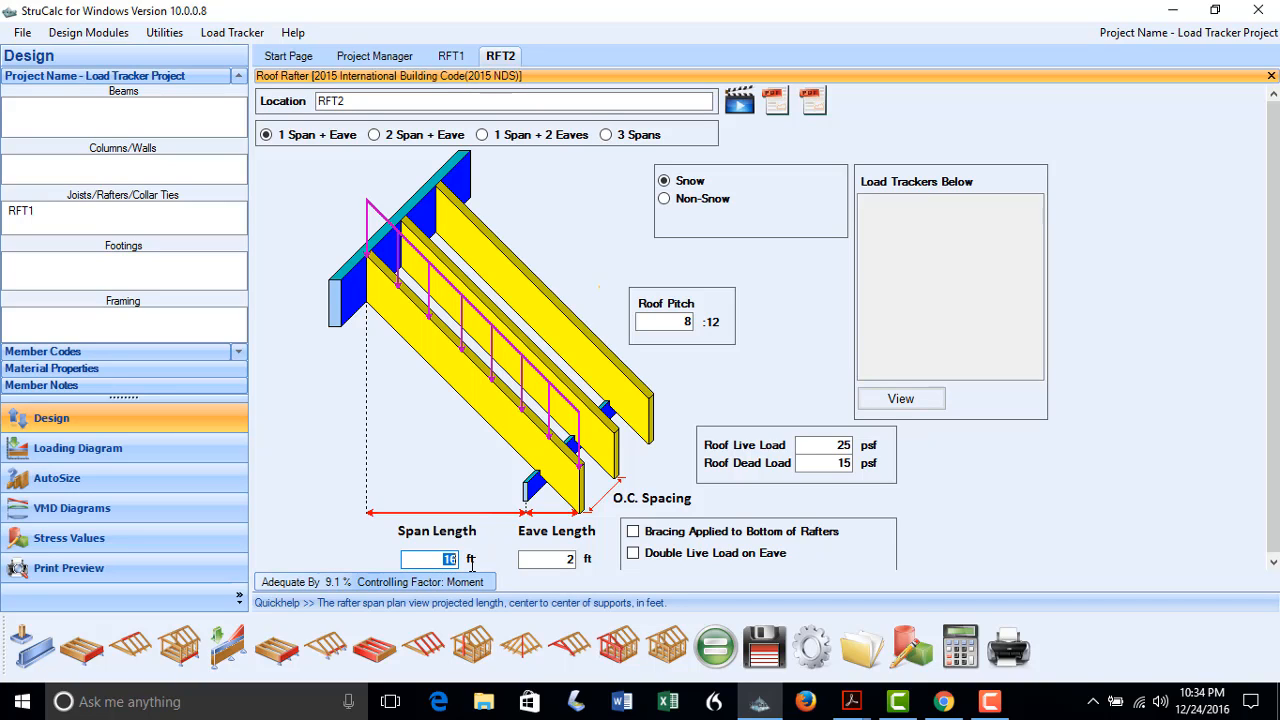
{"action": "type", "text": "10"}
{"action": "left_click_drag", "start_coordinate": [529, 561], "coordinate": [601, 559]}
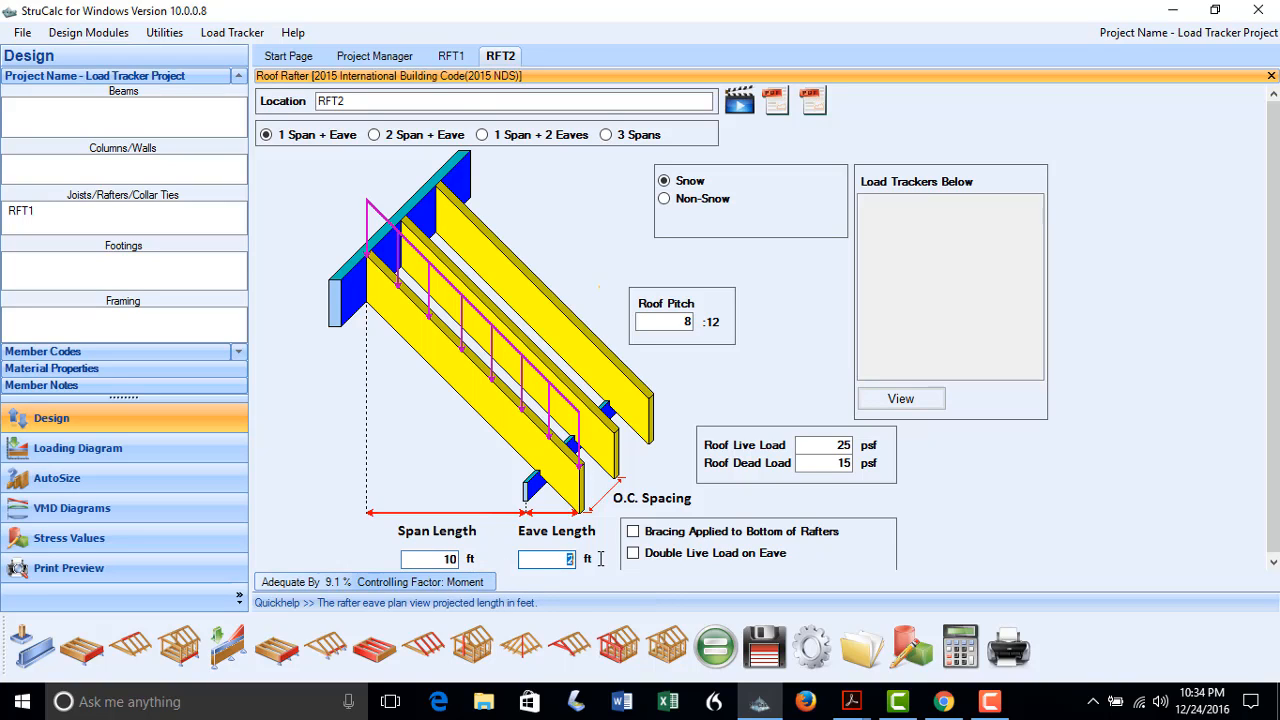
{"action": "type", "text": "4"}
{"action": "left_click_drag", "start_coordinate": [686, 325], "coordinate": [736, 321]}
{"action": "type", "text": "5"}
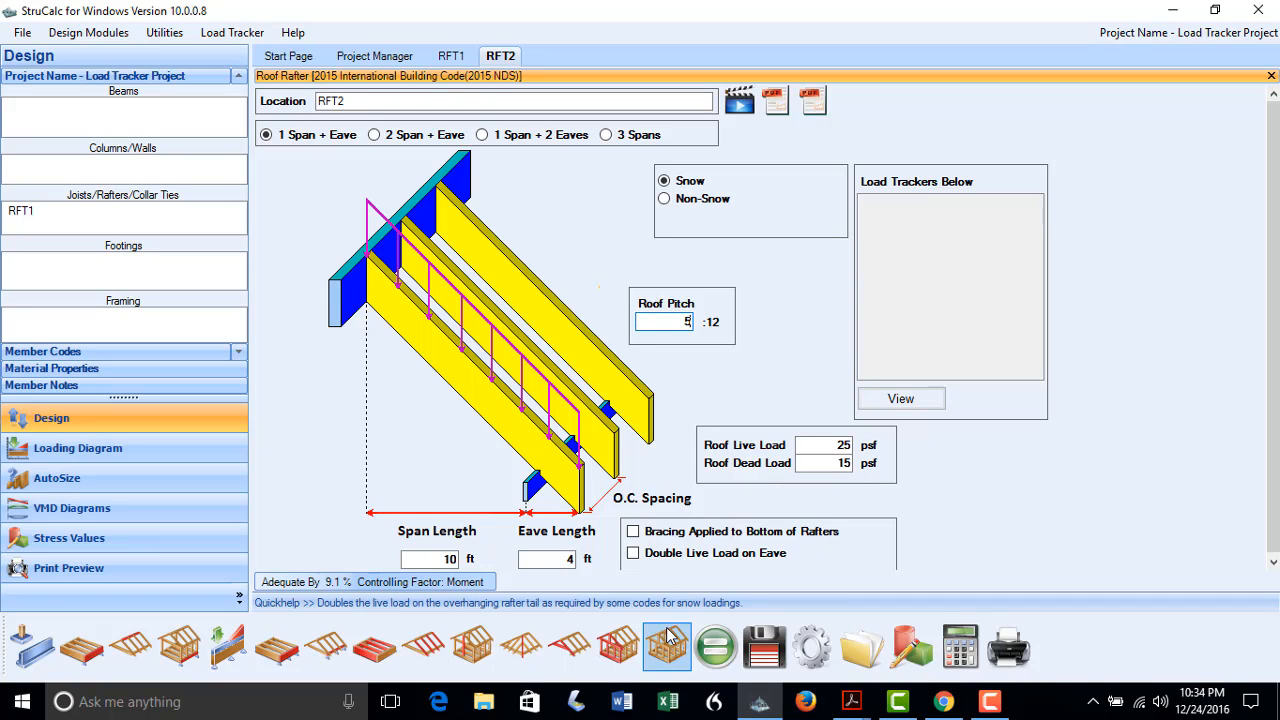
{"action": "left_click", "coordinate": [715, 650]}
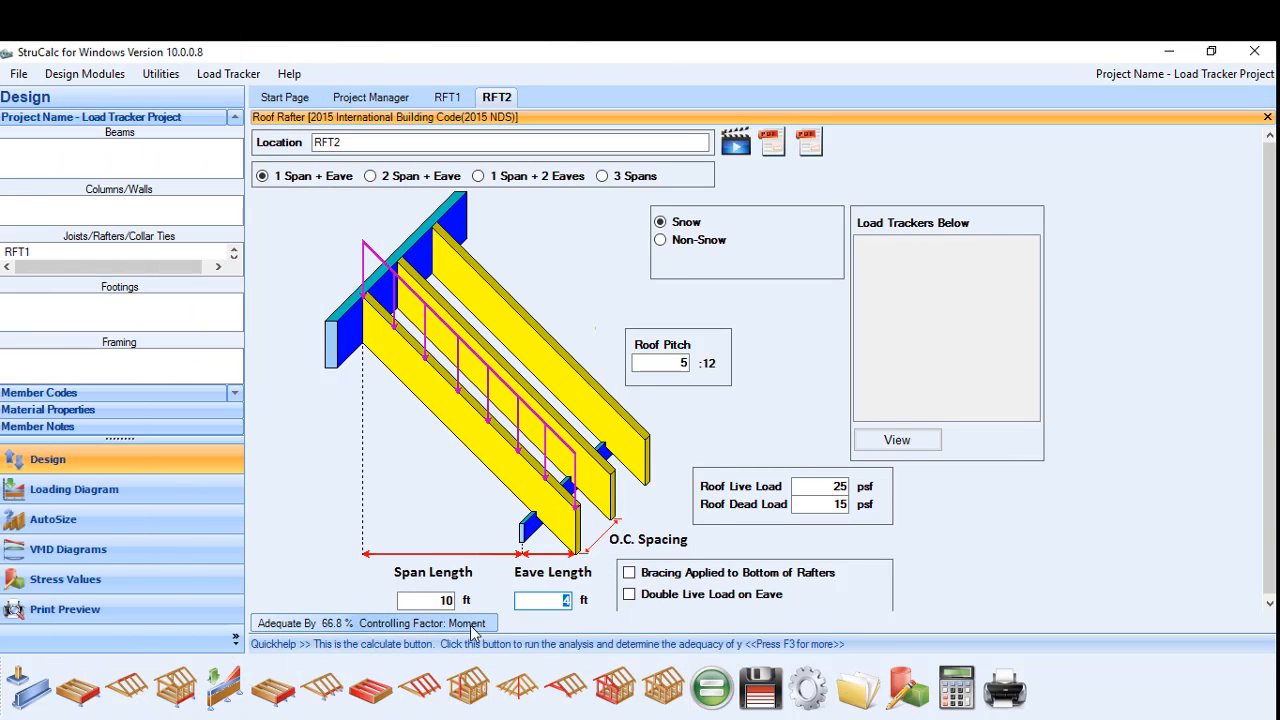
Rename the rafter RFT3 with a 12 ft span, 1 ft eave and pitch 4, then calculate and save it
{"action": "left_click", "coordinate": [440, 600]}
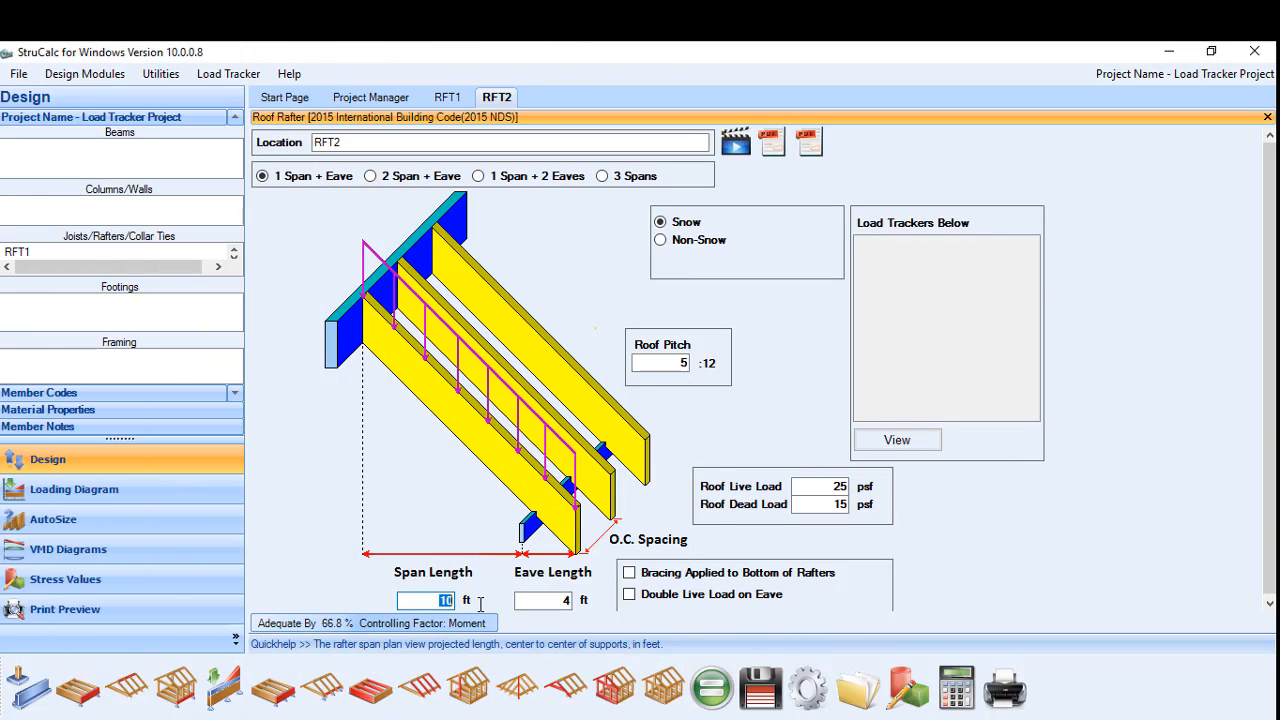
{"action": "left_click", "coordinate": [343, 143]}
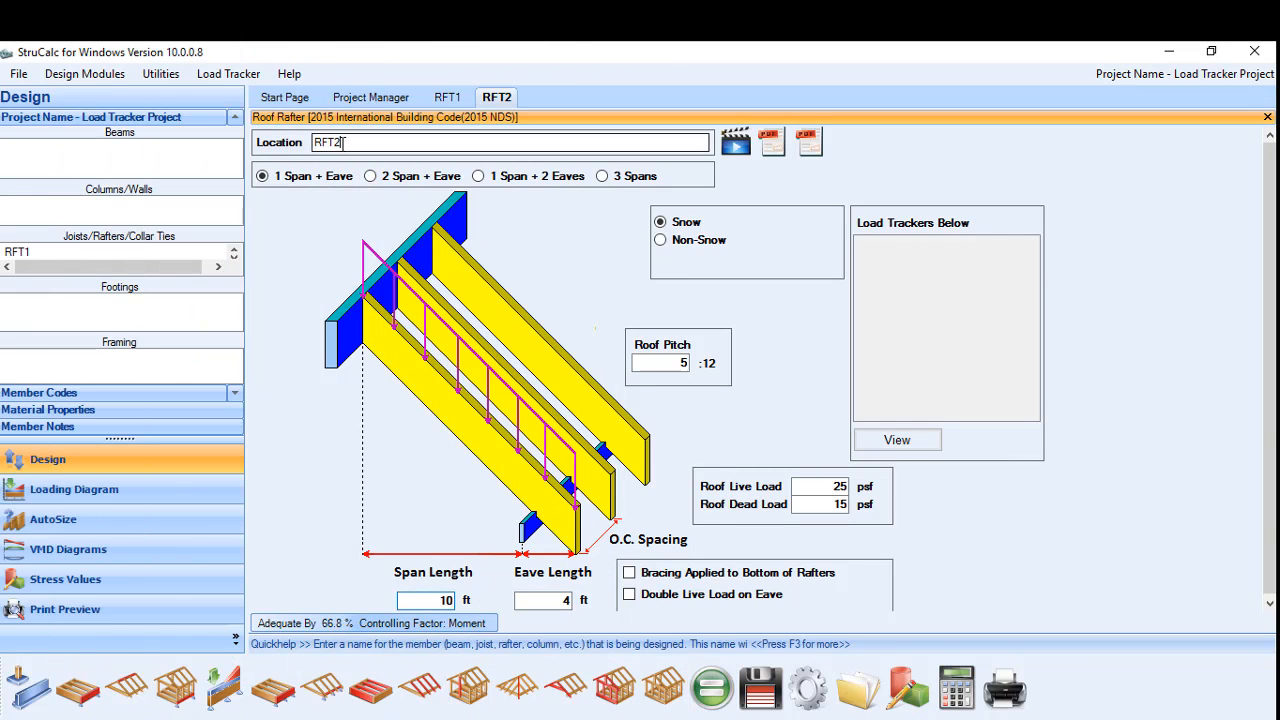
{"action": "key", "text": "BackSpace"}
{"action": "type", "text": "3"}
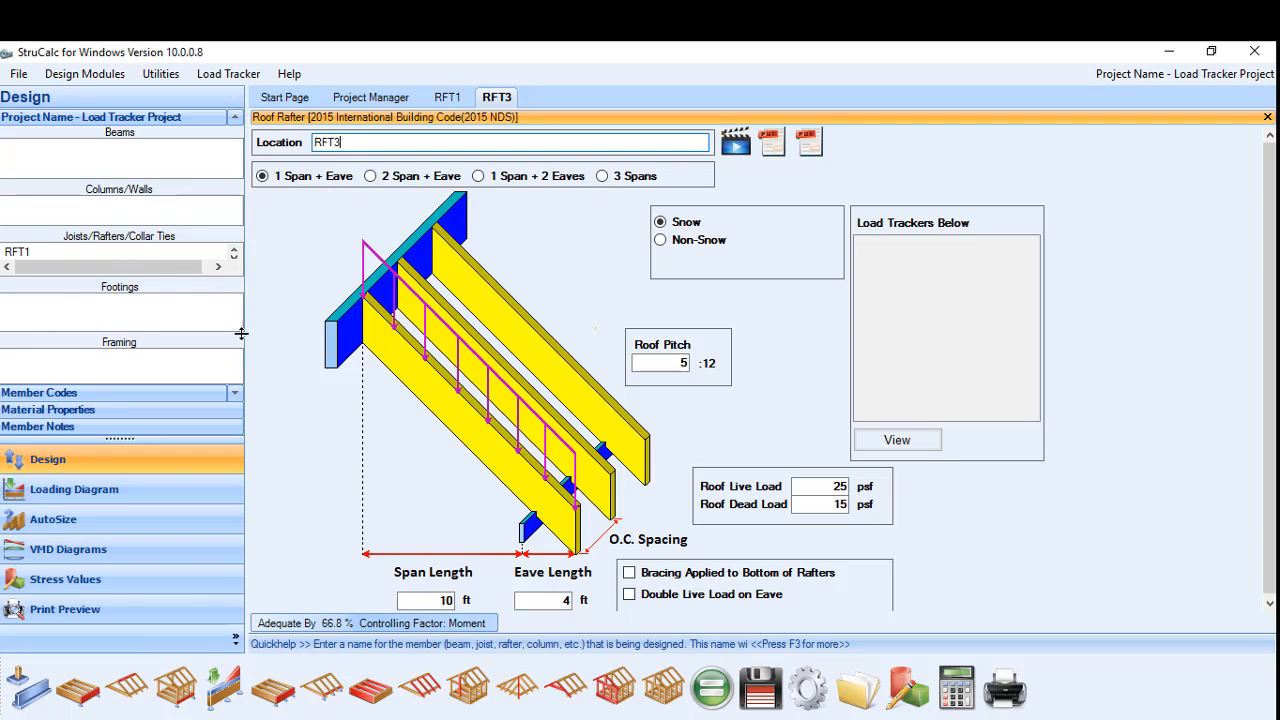
{"action": "left_click", "coordinate": [448, 600]}
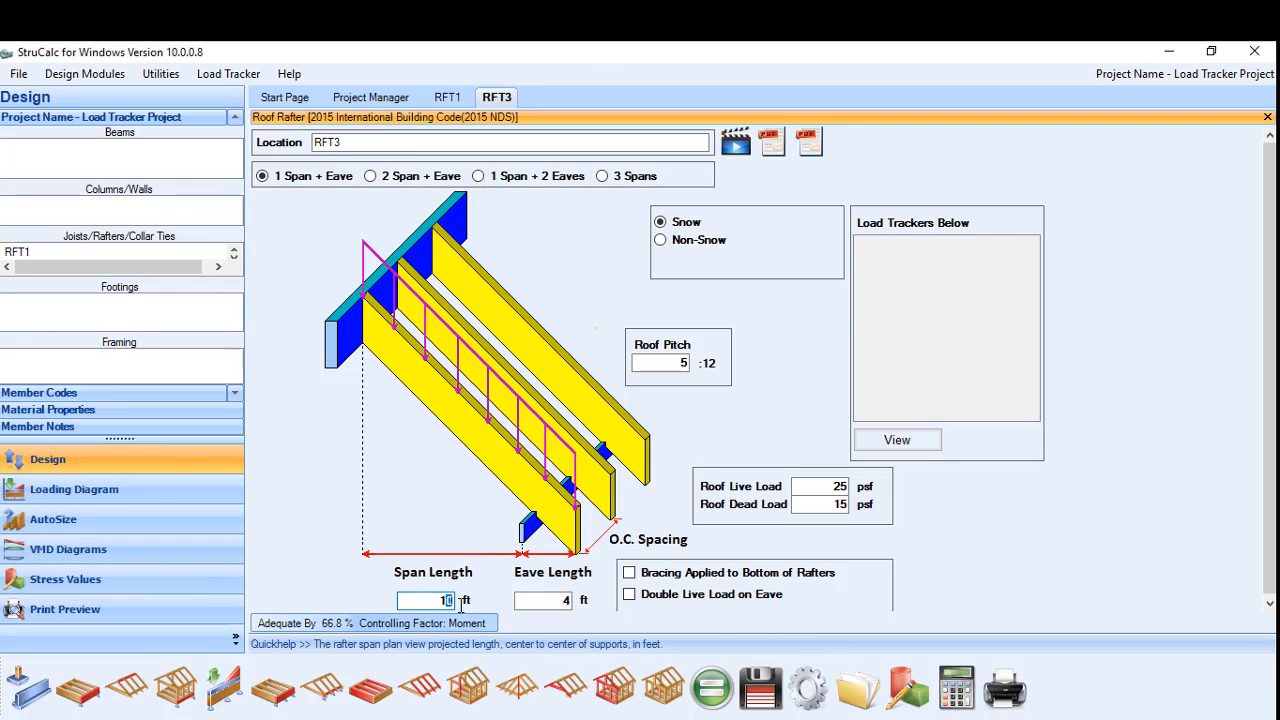
{"action": "type", "text": "2"}
{"action": "key", "text": "Tab"}
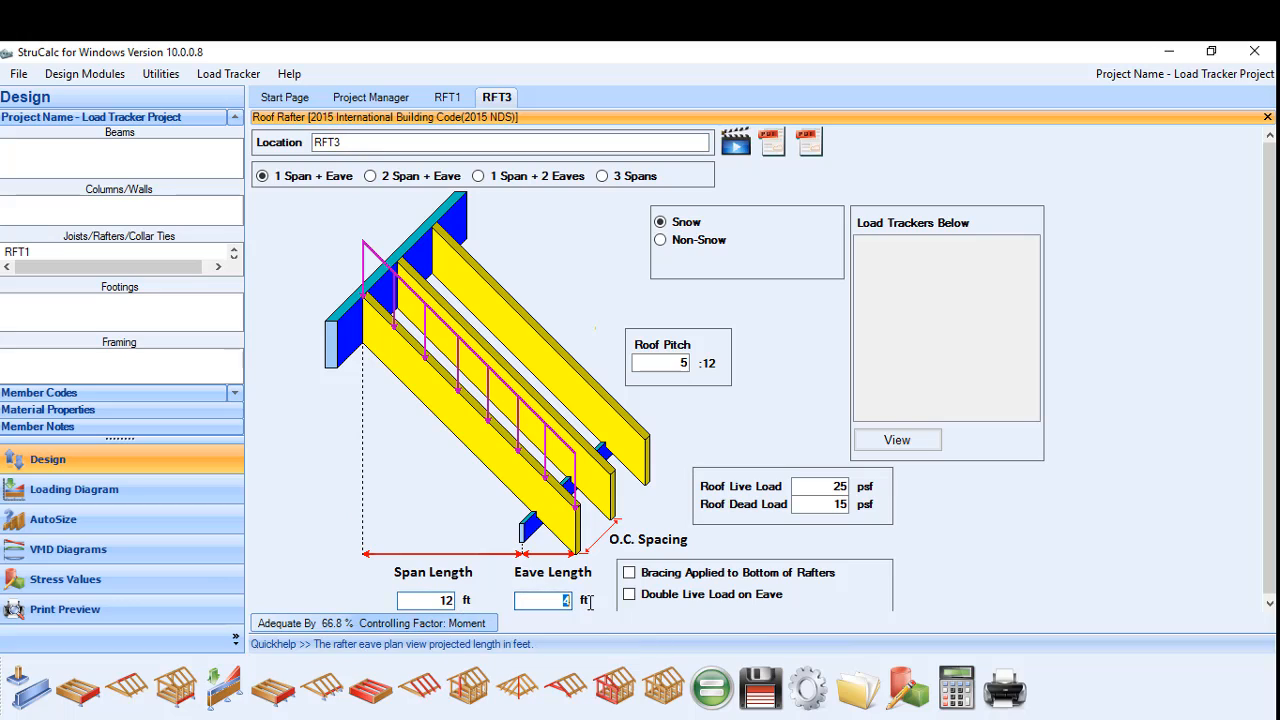
{"action": "type", "text": "1"}
{"action": "key", "text": "Tab"}
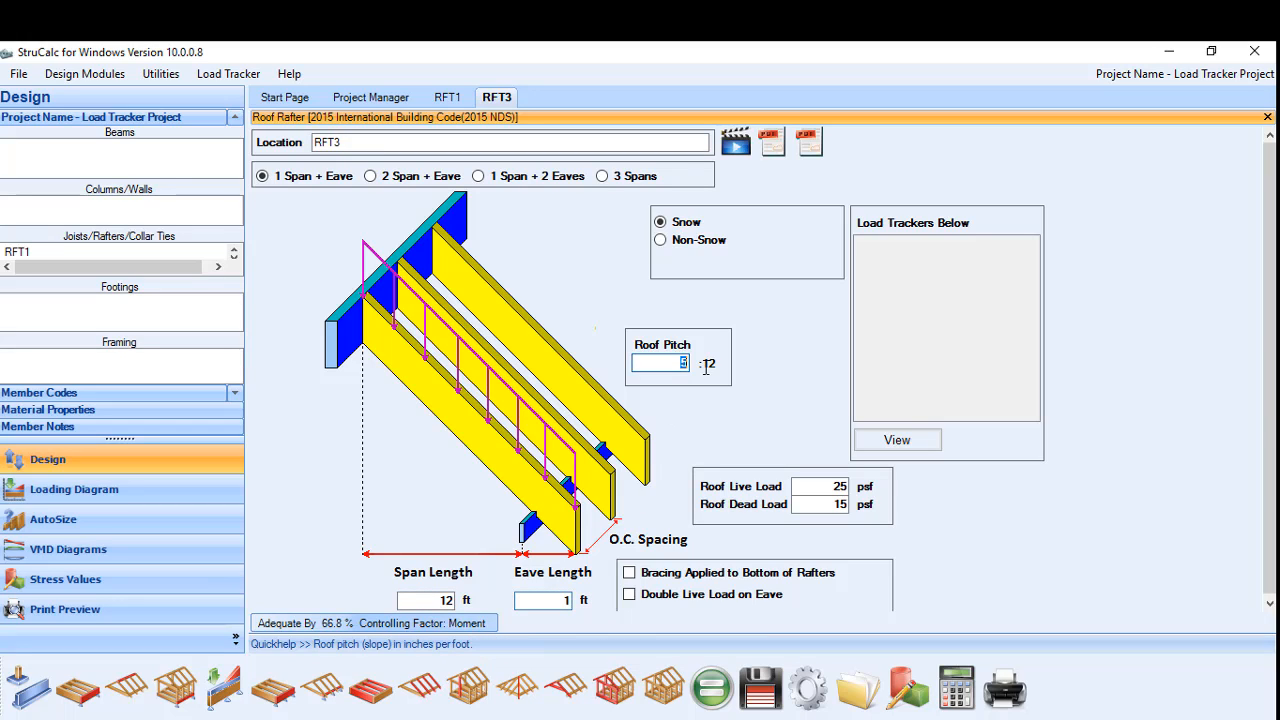
{"action": "type", "text": "4"}
{"action": "left_click", "coordinate": [710, 688]}
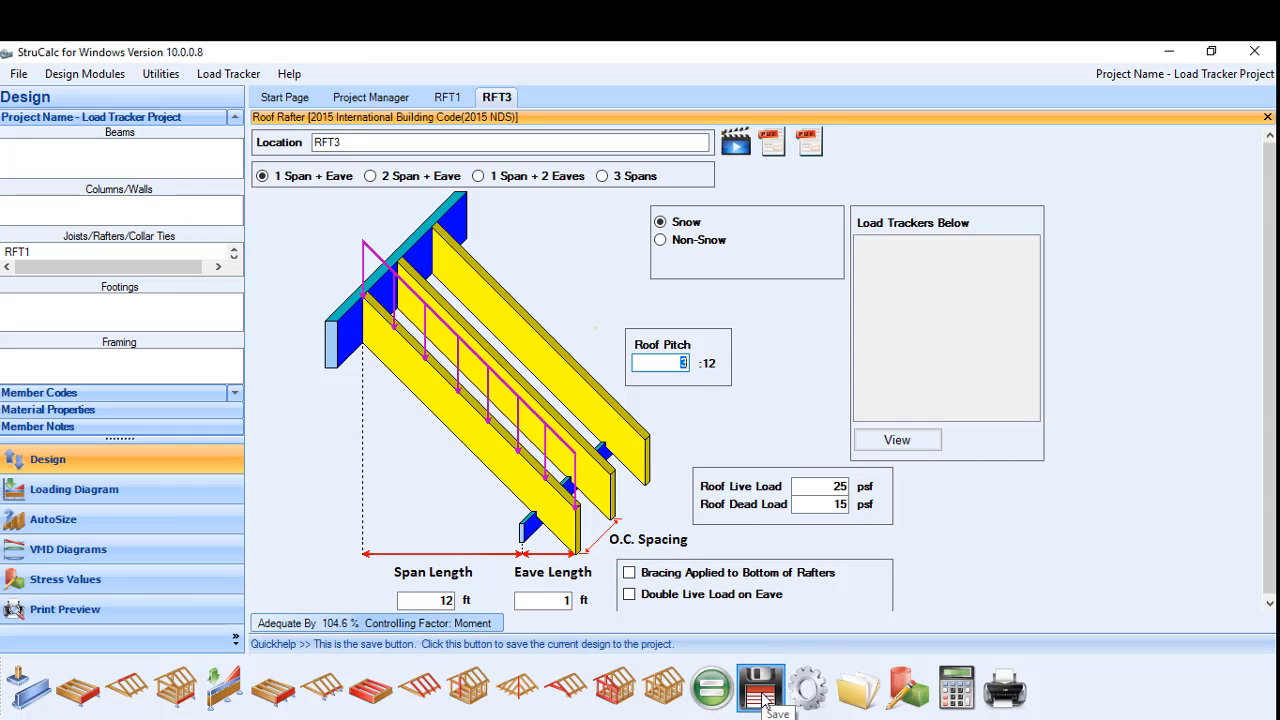
{"action": "left_click", "coordinate": [760, 688]}
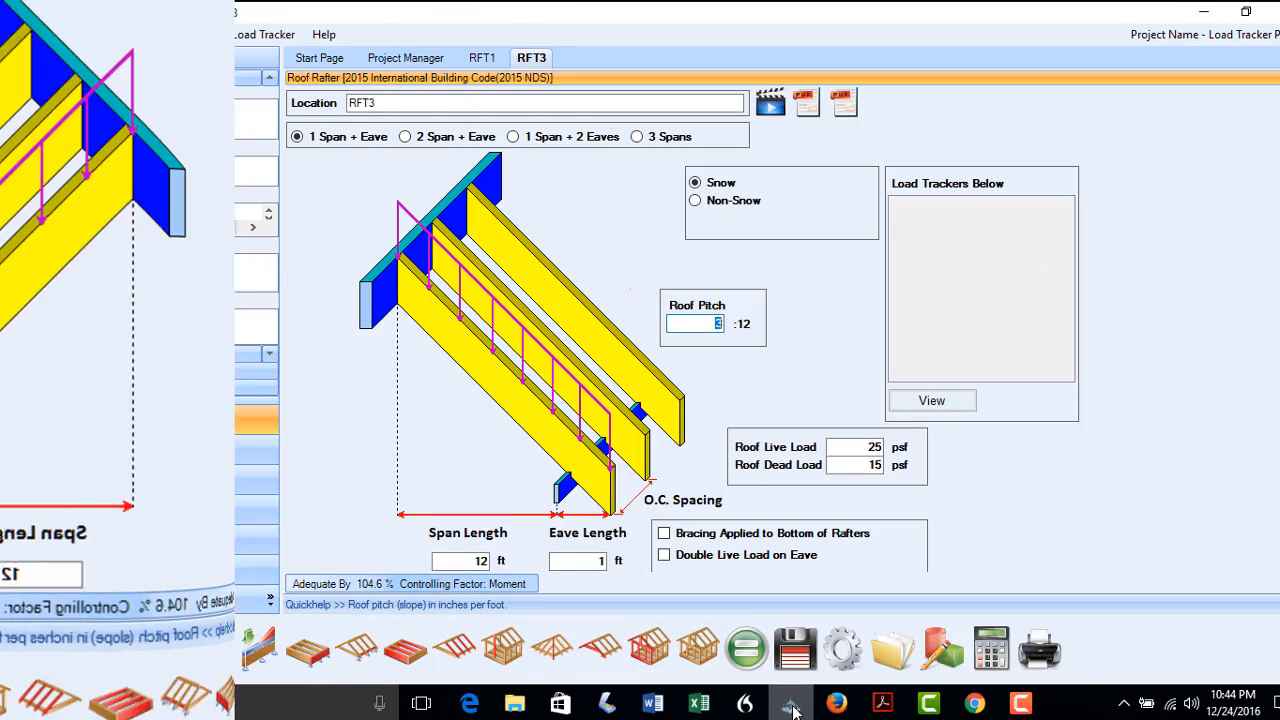
Set up rafter RFT4 with a 4 ft span and 2 ft eave, then begin a new multi-span beam
{"action": "left_click", "coordinate": [379, 102]}
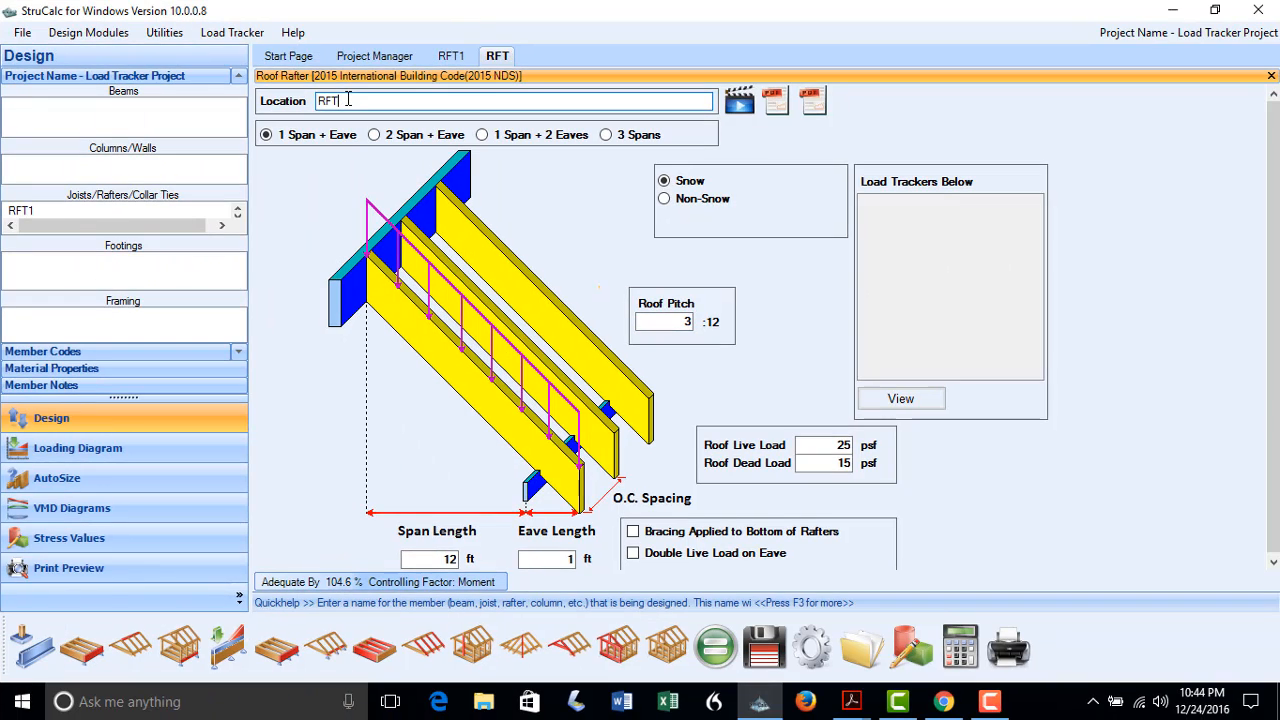
{"action": "key", "text": "BackSpace"}
{"action": "type", "text": "4"}
{"action": "left_click_drag", "start_coordinate": [436, 558], "coordinate": [609, 558]}
{"action": "type", "text": "4"}
{"action": "type", "text": "2"}
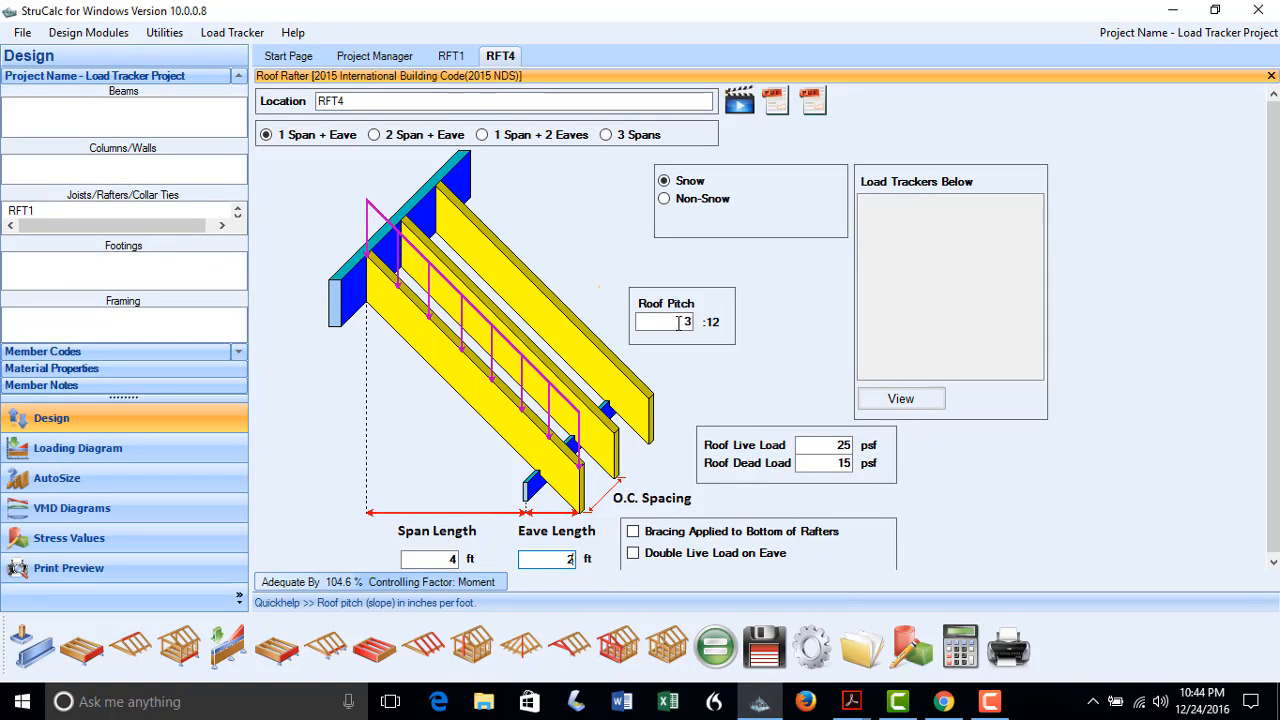
{"action": "left_click_drag", "start_coordinate": [688, 321], "coordinate": [724, 332]}
{"action": "type", "text": "6"}
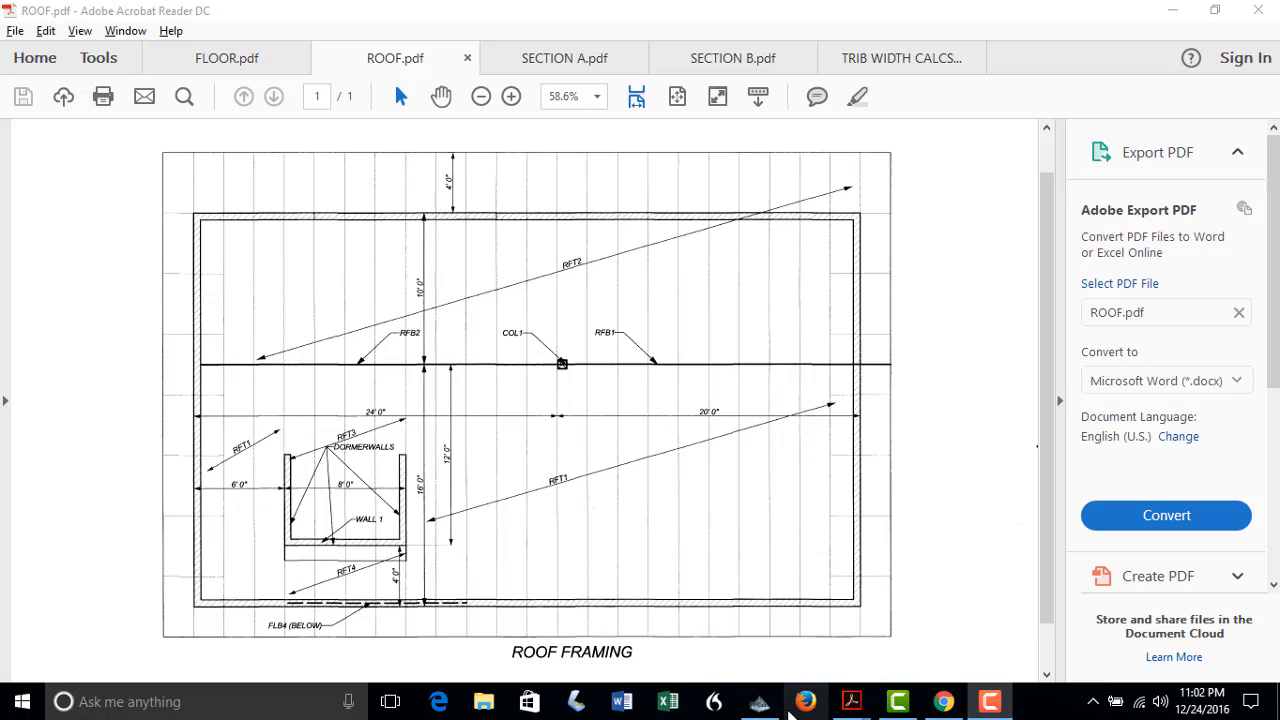
{"action": "left_click", "coordinate": [760, 702]}
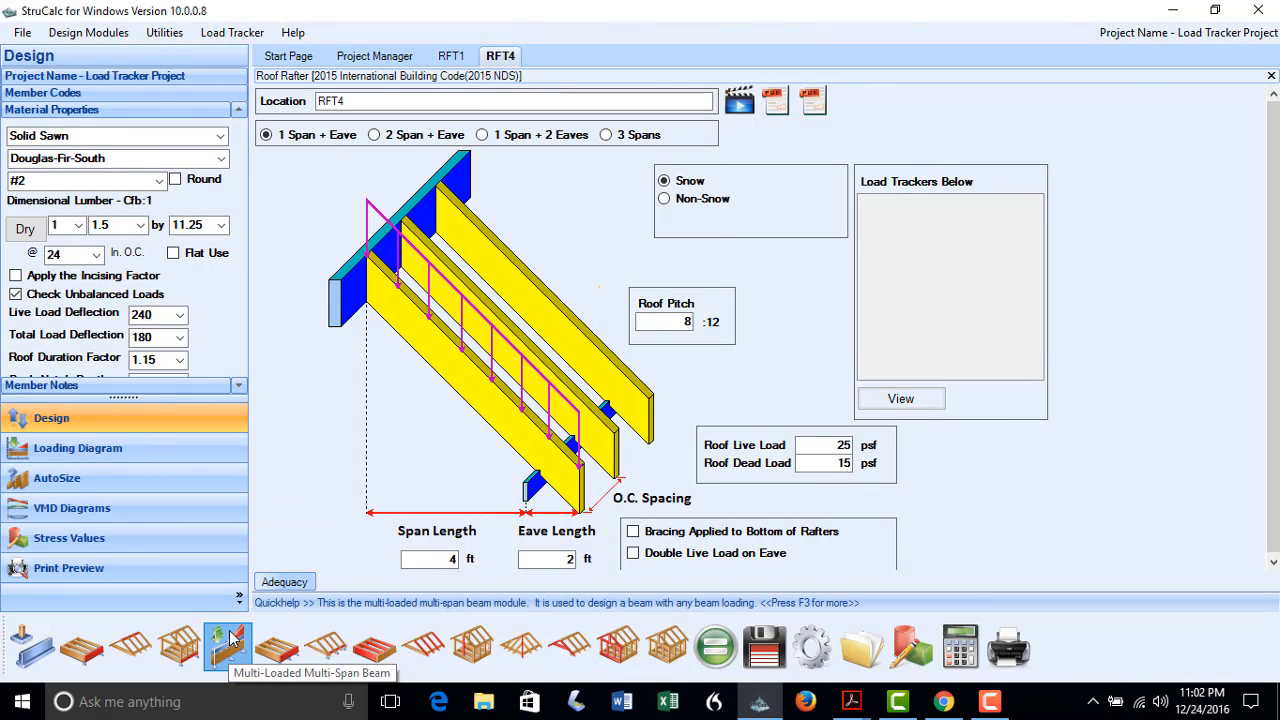
{"action": "left_click", "coordinate": [226, 645]}
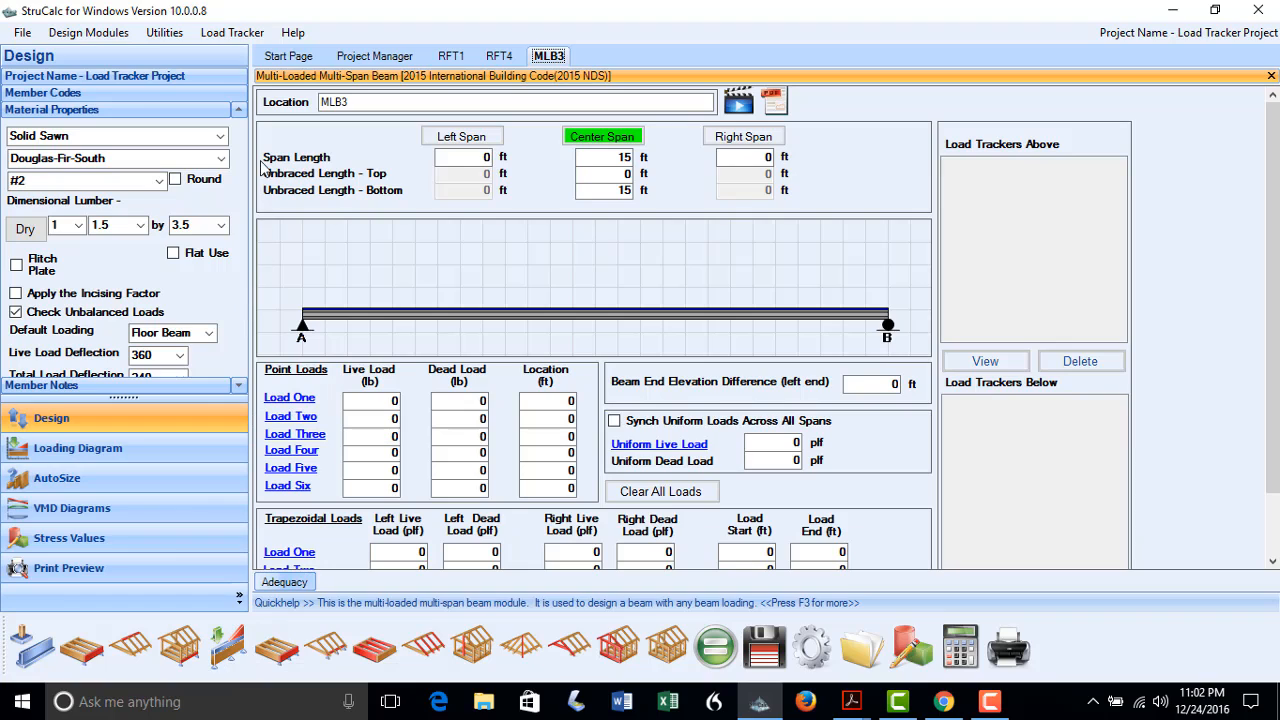
Name the new beam RFB1 with a 20 ft center span and add a uniform live load from a member
{"action": "left_click", "coordinate": [369, 101]}
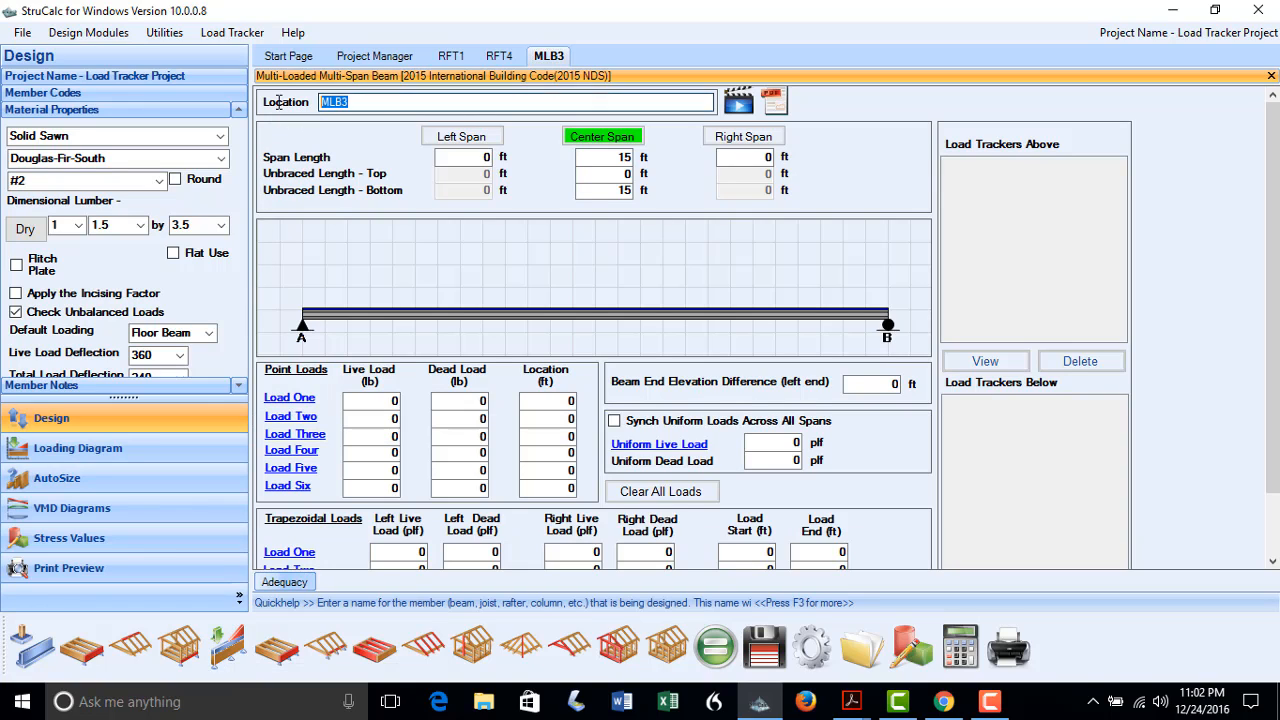
{"action": "type", "text": "R"}
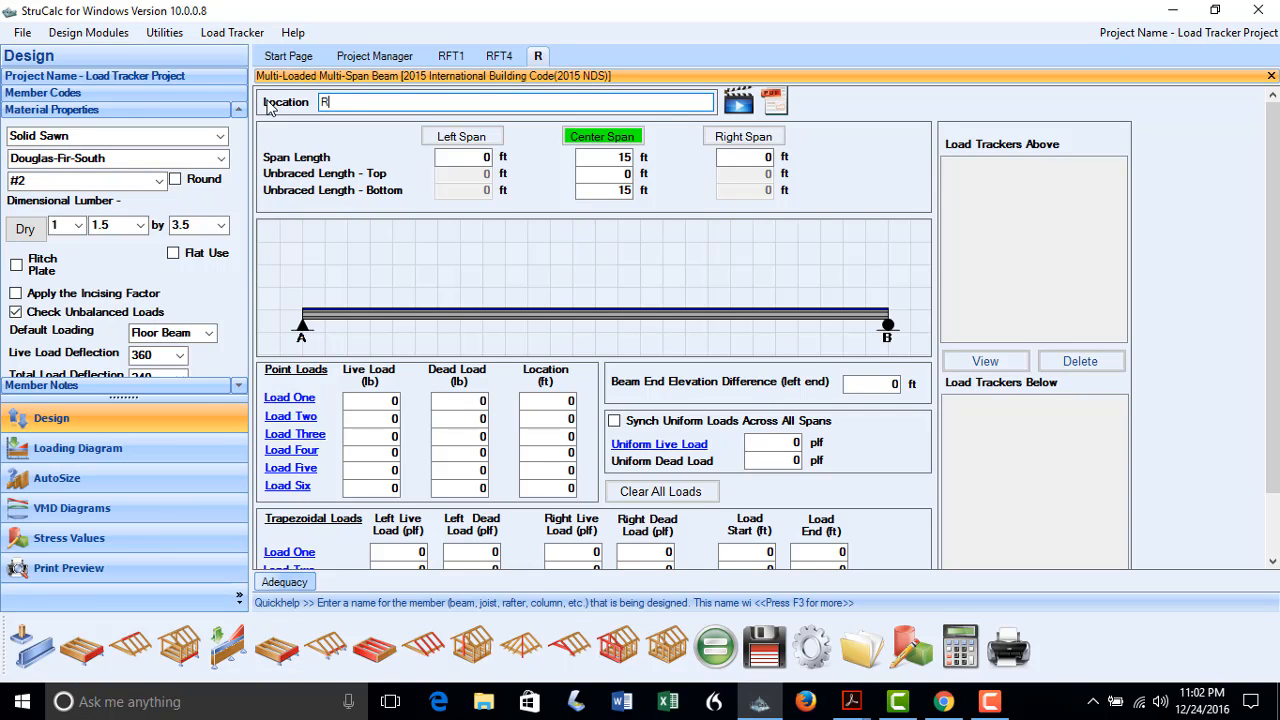
{"action": "type", "text": "FB1"}
{"action": "left_click", "coordinate": [610, 157]}
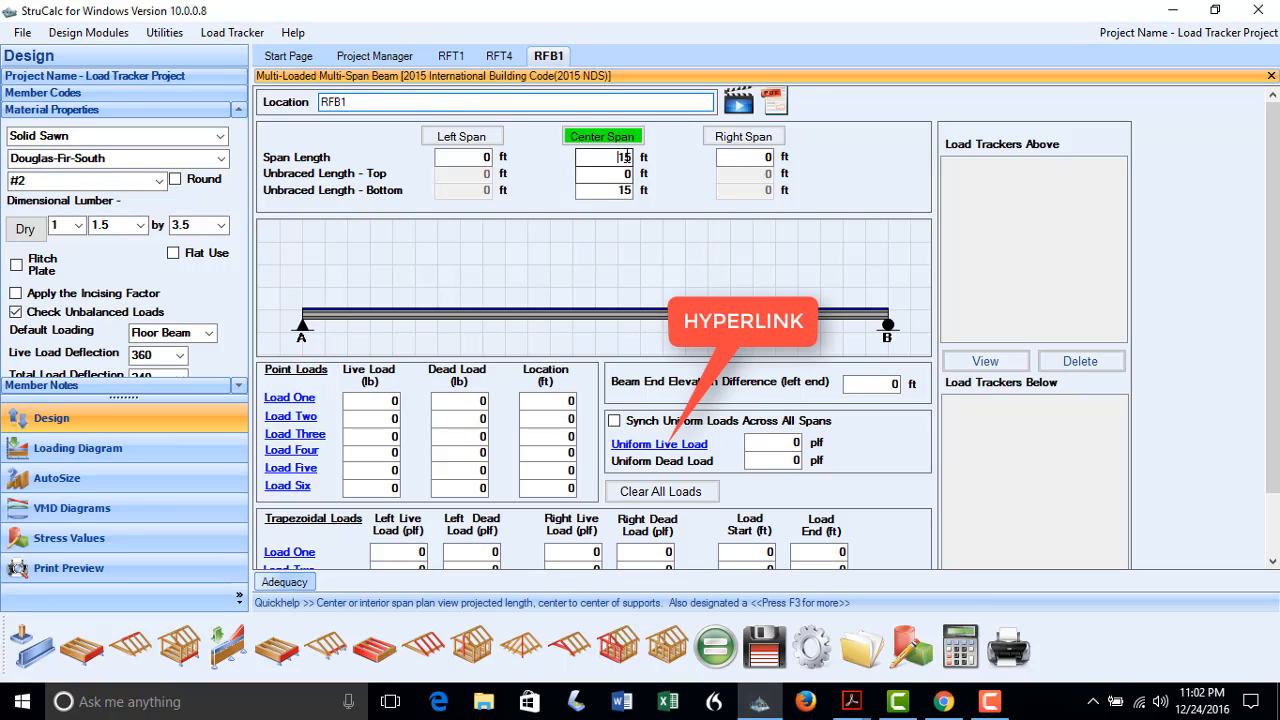
{"action": "type", "text": "20"}
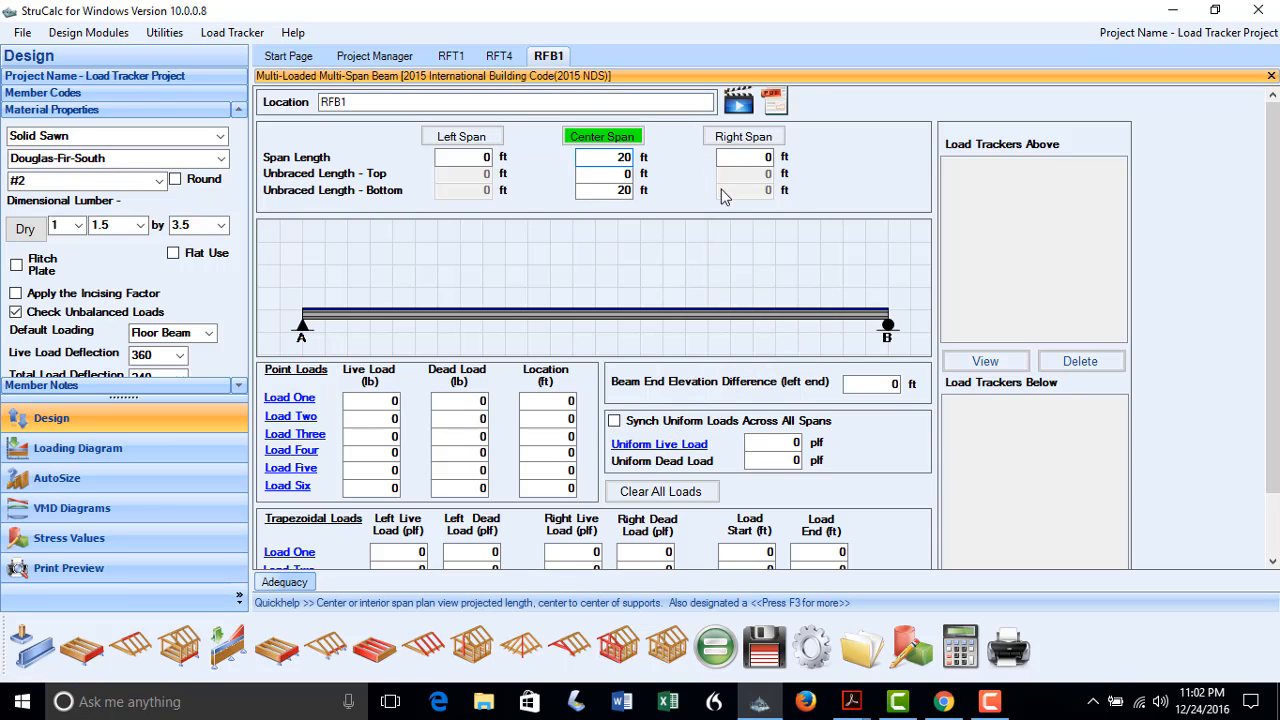
{"action": "left_click", "coordinate": [670, 444]}
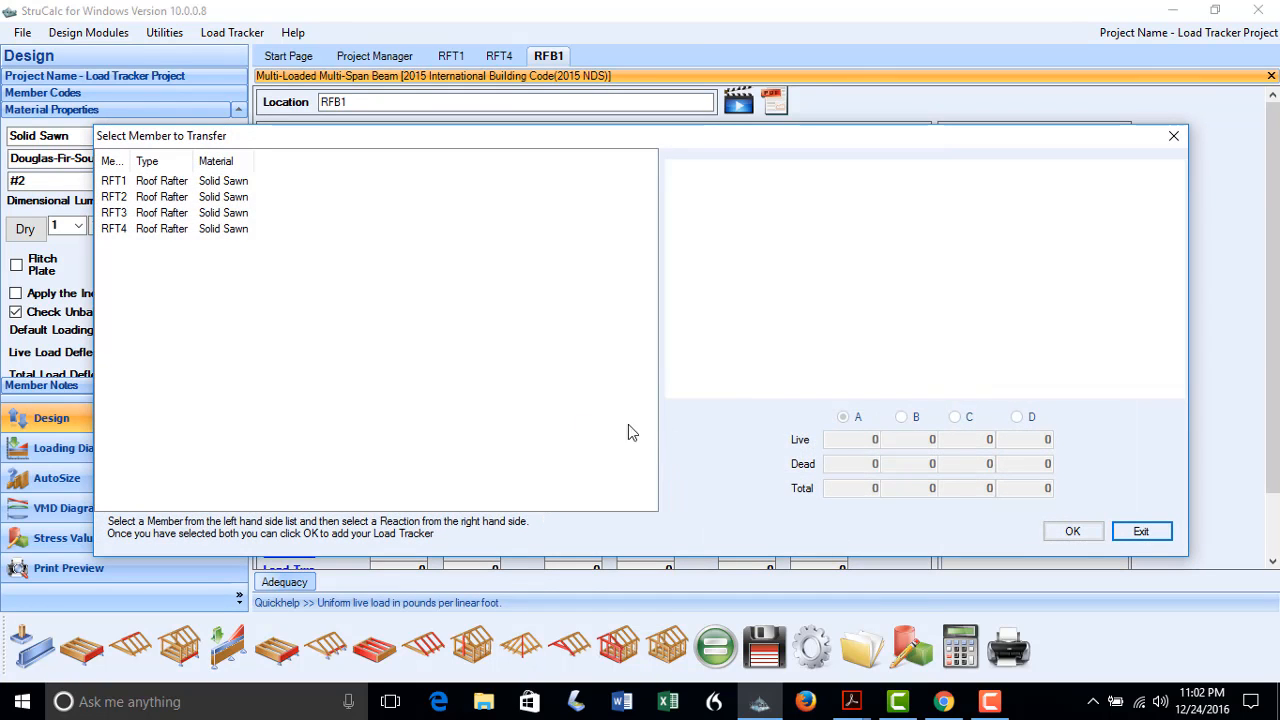
Add rafter RFT1's support A reaction to beam RFB1 as a load tracker
{"action": "left_click", "coordinate": [120, 182]}
{"action": "left_click", "coordinate": [120, 182]}
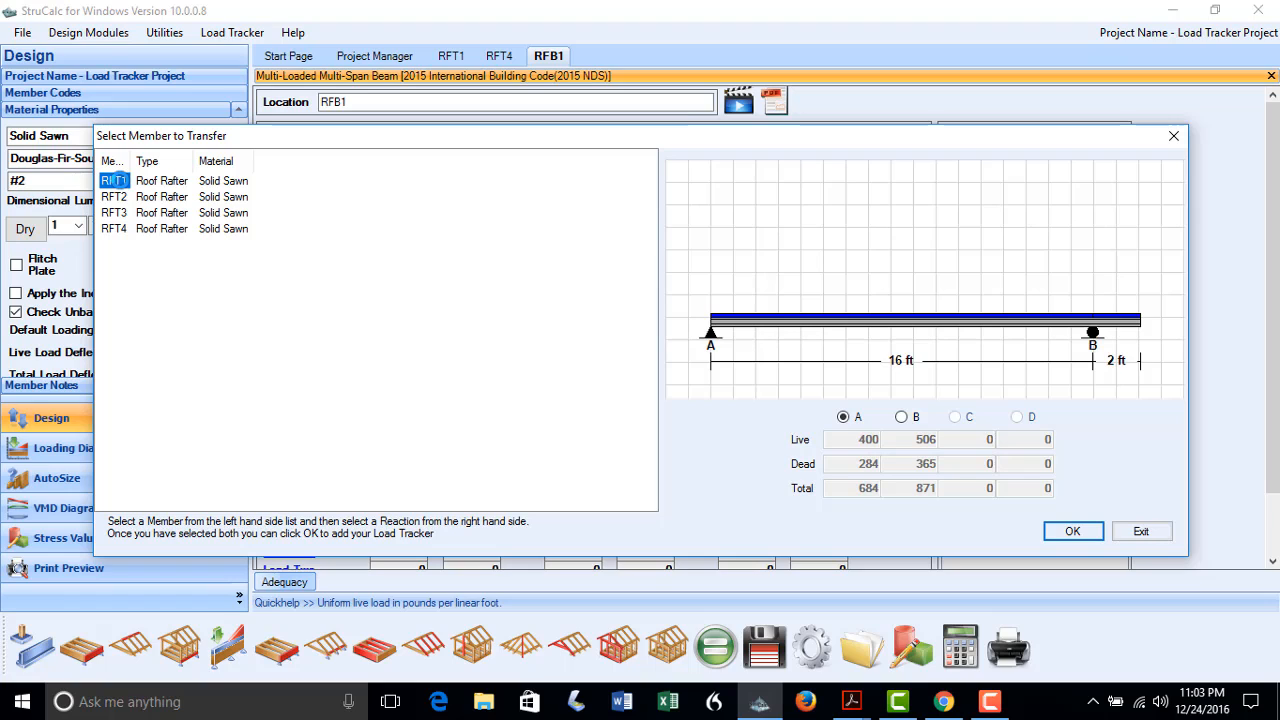
{"action": "left_click", "coordinate": [842, 418]}
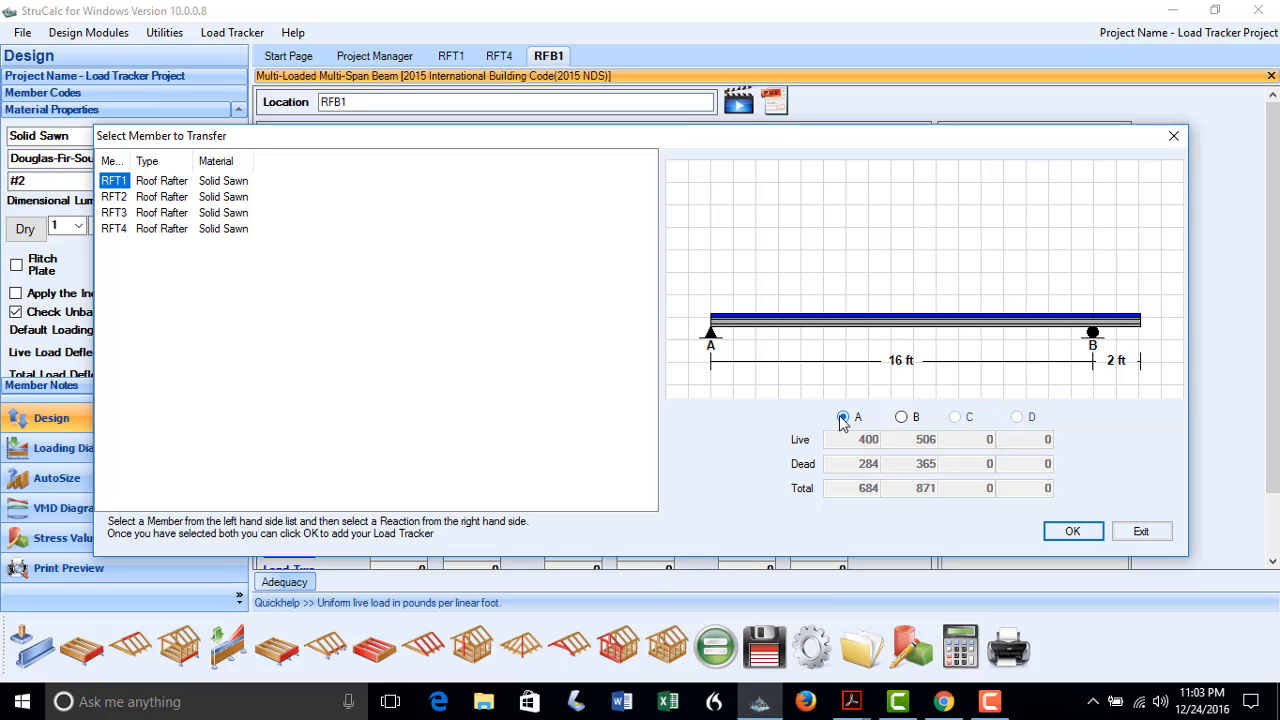
{"action": "left_click", "coordinate": [1066, 538]}
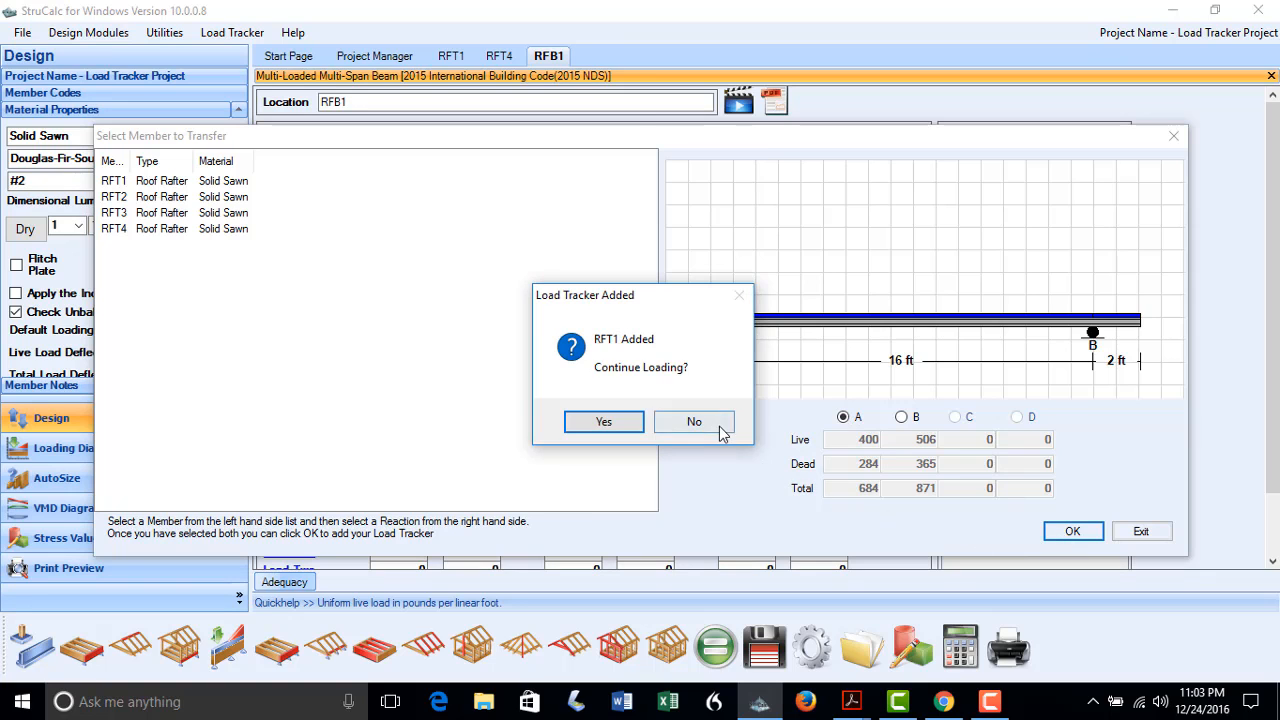
{"action": "left_click", "coordinate": [720, 424]}
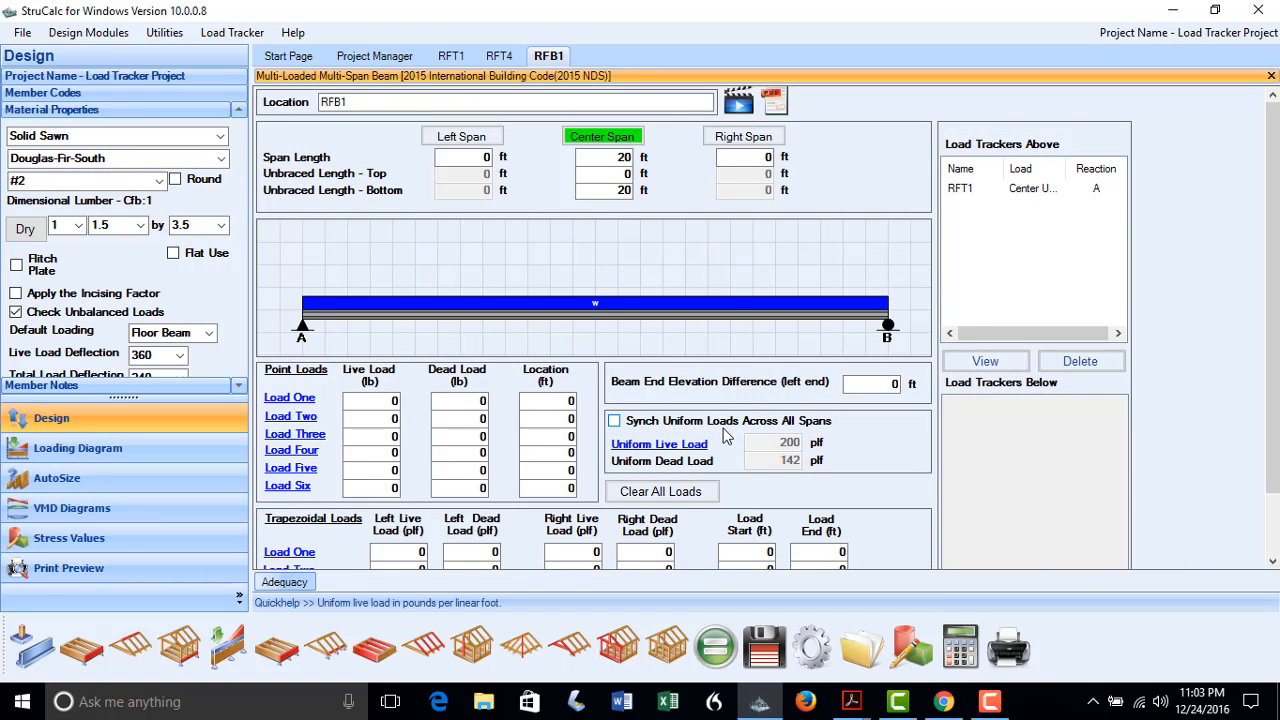
Add rafter RFT2's support A reaction to RFB1 as a second load tracker
{"action": "left_click", "coordinate": [665, 445]}
{"action": "left_click", "coordinate": [596, 353]}
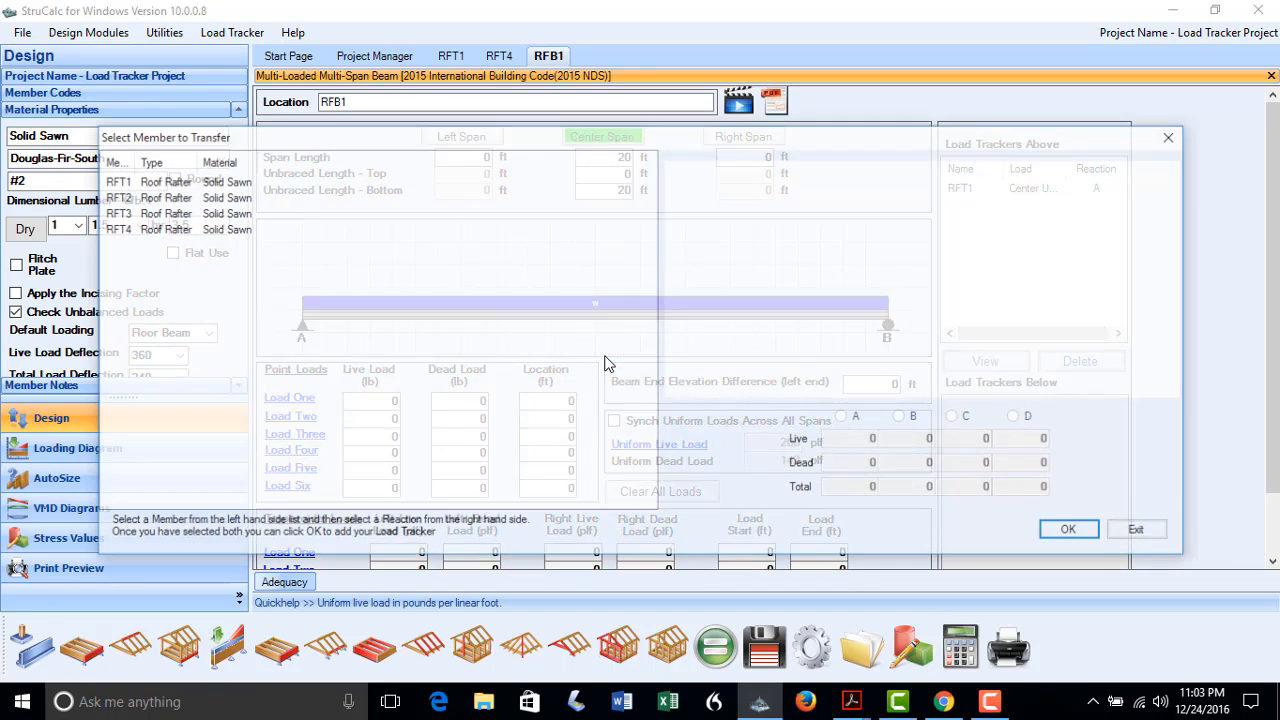
{"action": "left_click", "coordinate": [112, 197]}
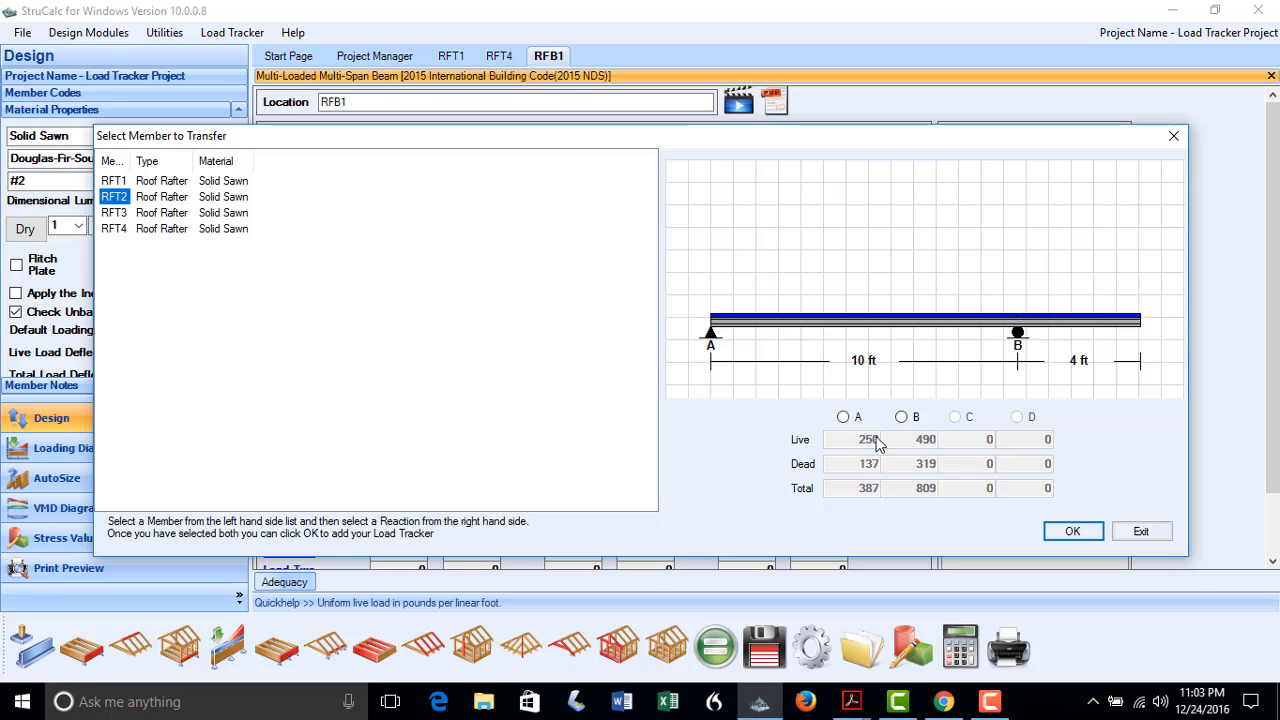
{"action": "left_click", "coordinate": [843, 417]}
{"action": "left_click", "coordinate": [1068, 531]}
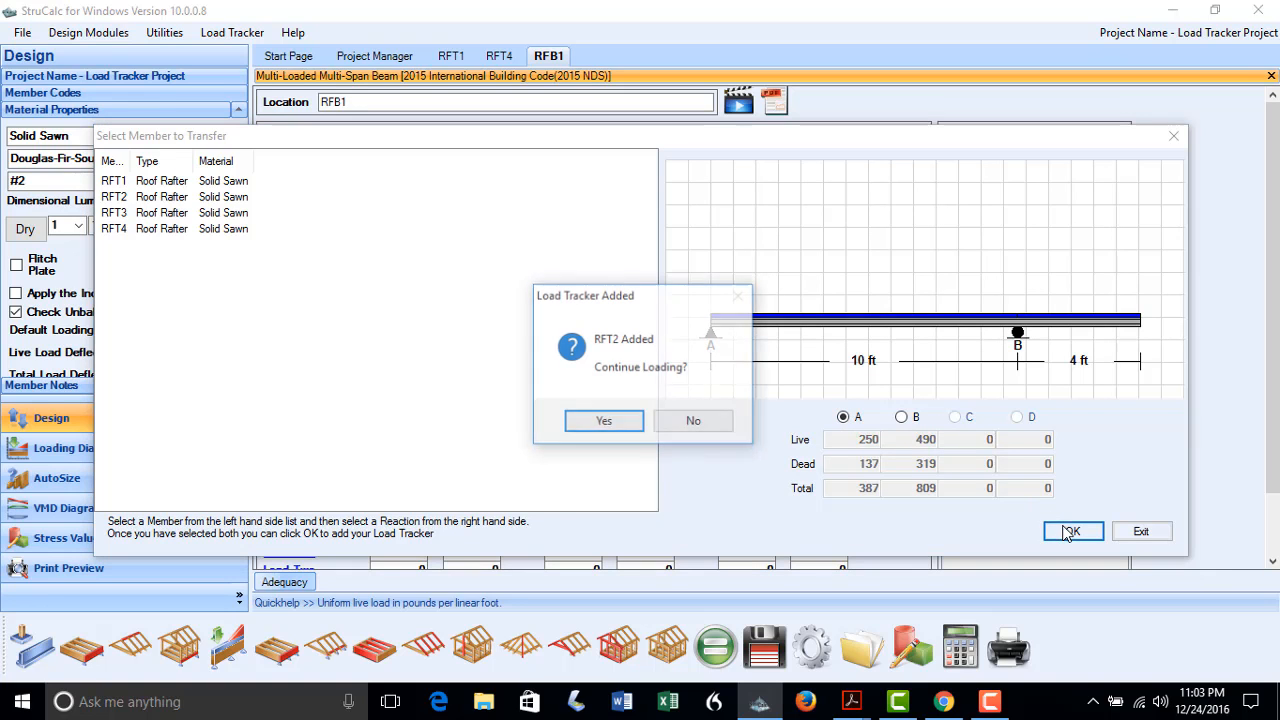
{"action": "left_click", "coordinate": [700, 424]}
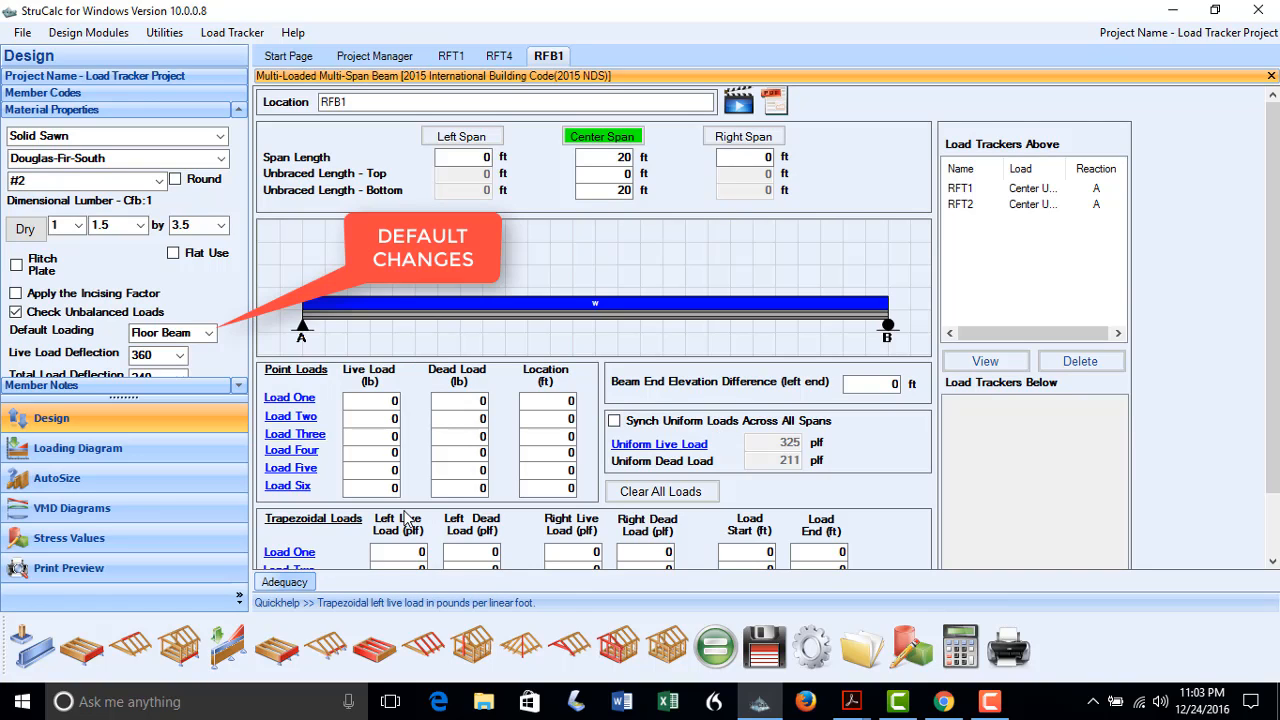
Set RFB1's default loading to Roof Beam and reveal its 240/180 deflection limits and 1.15 duration factor
{"action": "left_click", "coordinate": [211, 334]}
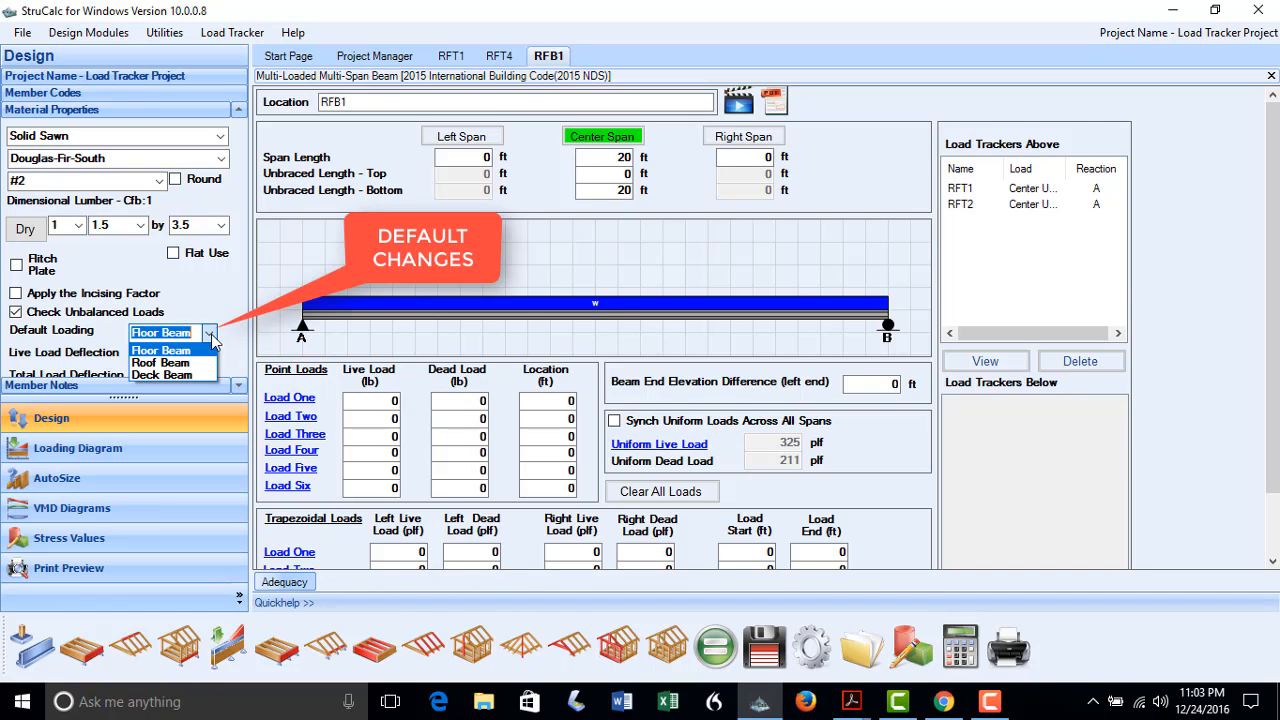
{"action": "left_click", "coordinate": [194, 363]}
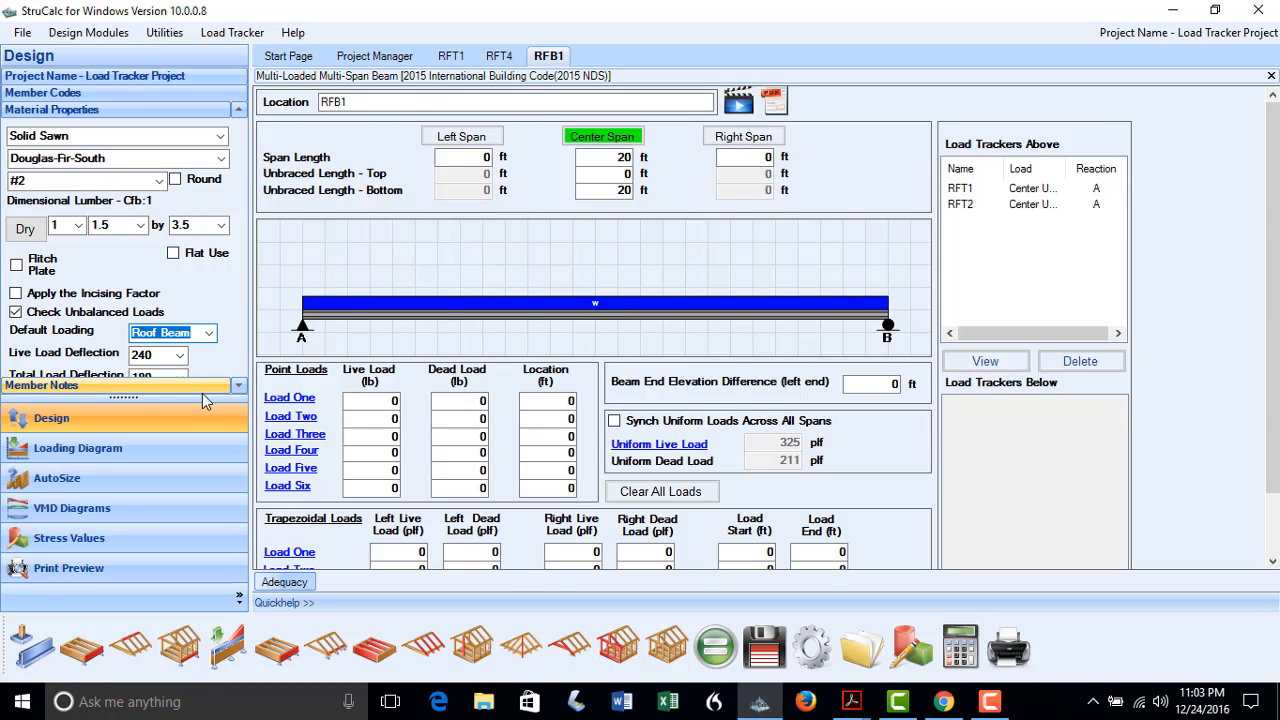
{"action": "left_click_drag", "start_coordinate": [204, 397], "coordinate": [215, 442]}
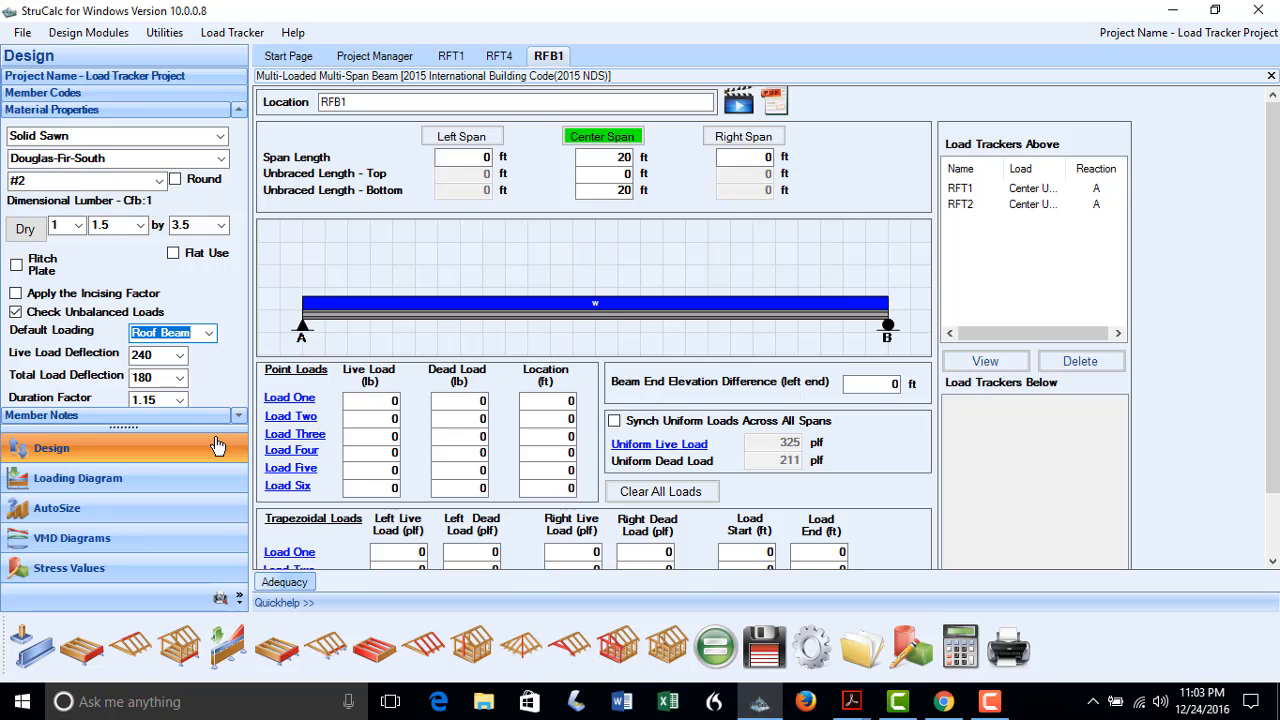
Auto-size RFB1 as a 24F-V4 glulam and apply the 5.5 x 13.5 size, adequate by 19.4%
{"action": "left_click", "coordinate": [162, 508]}
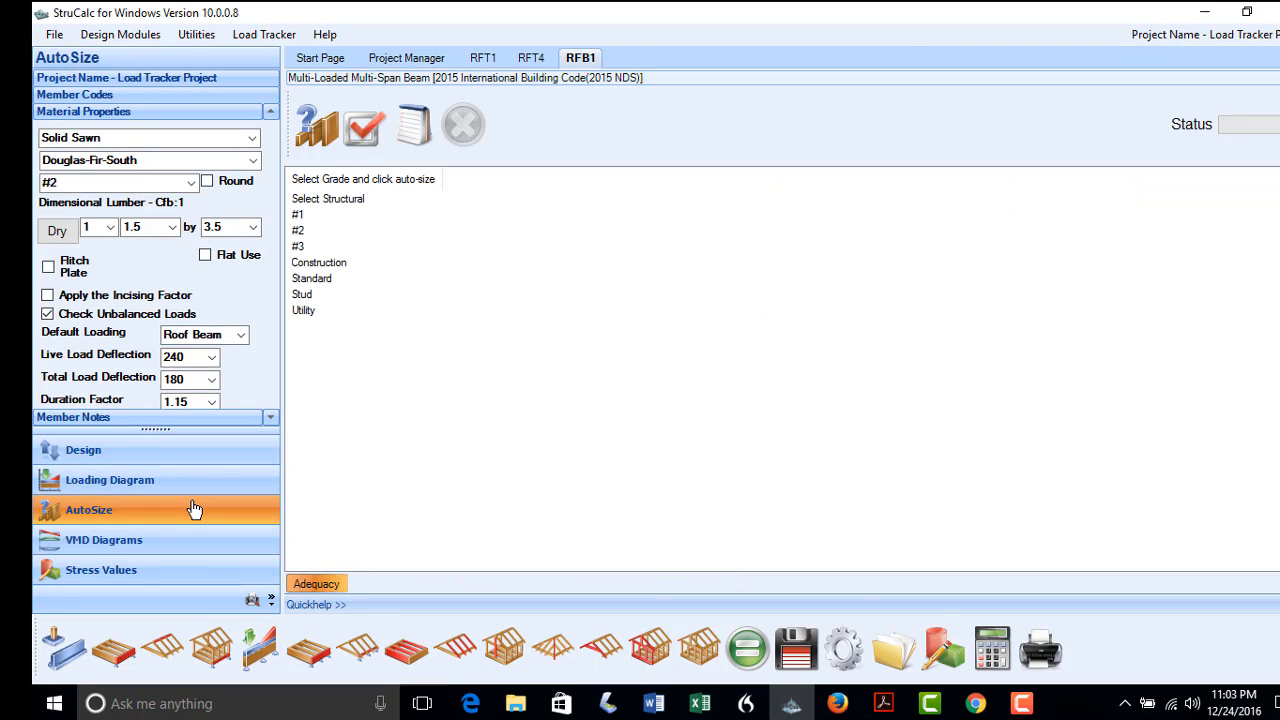
{"action": "left_click", "coordinate": [148, 137]}
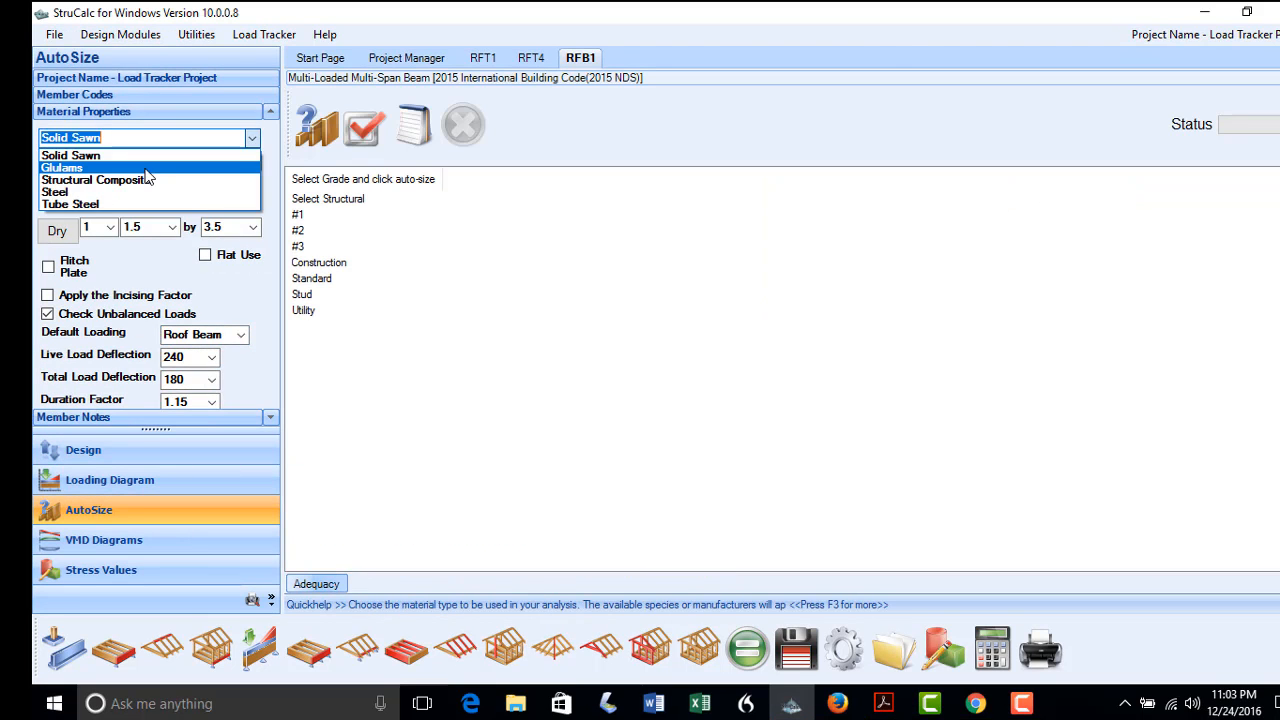
{"action": "left_click", "coordinate": [146, 168]}
{"action": "left_click", "coordinate": [302, 327]}
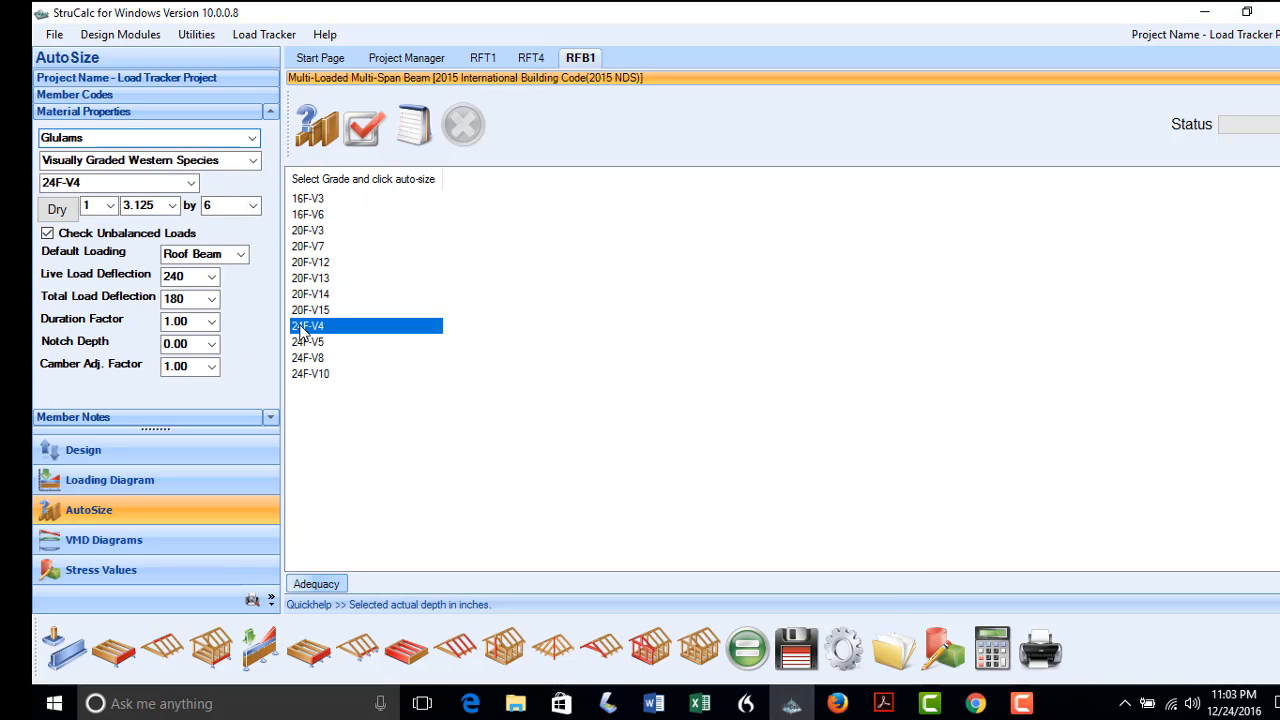
{"action": "left_click", "coordinate": [322, 134]}
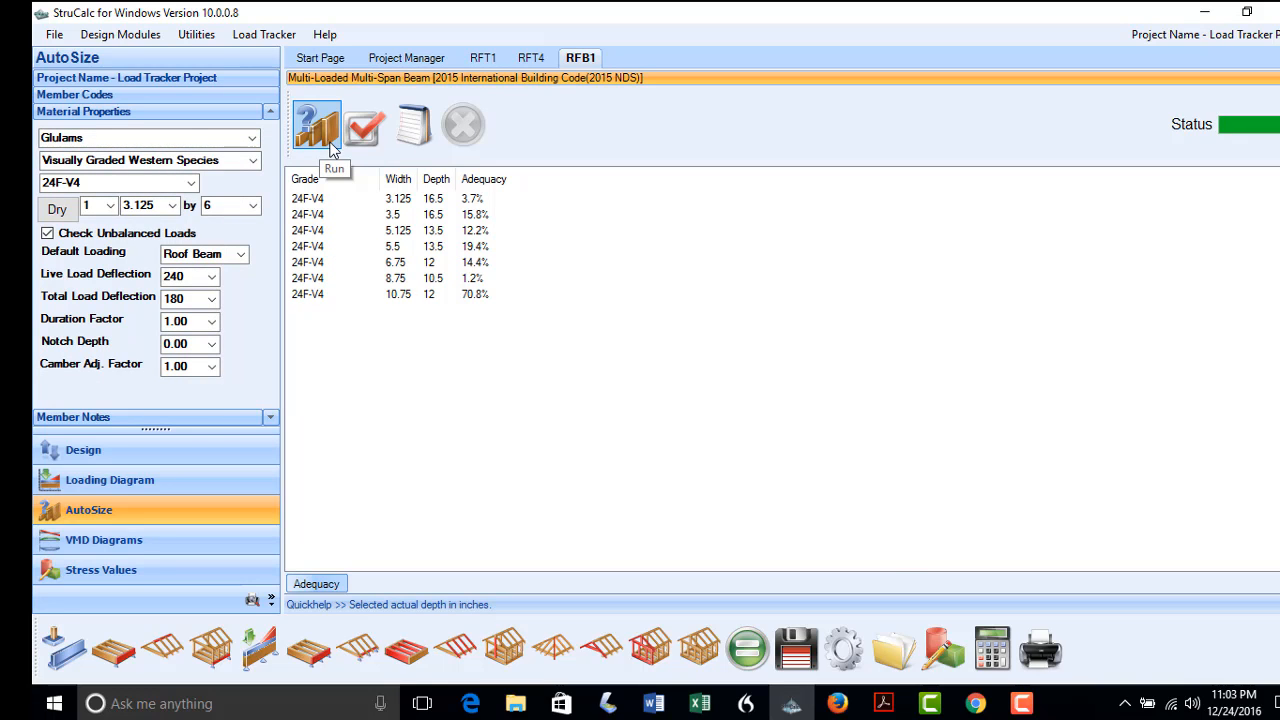
{"action": "left_click", "coordinate": [327, 249]}
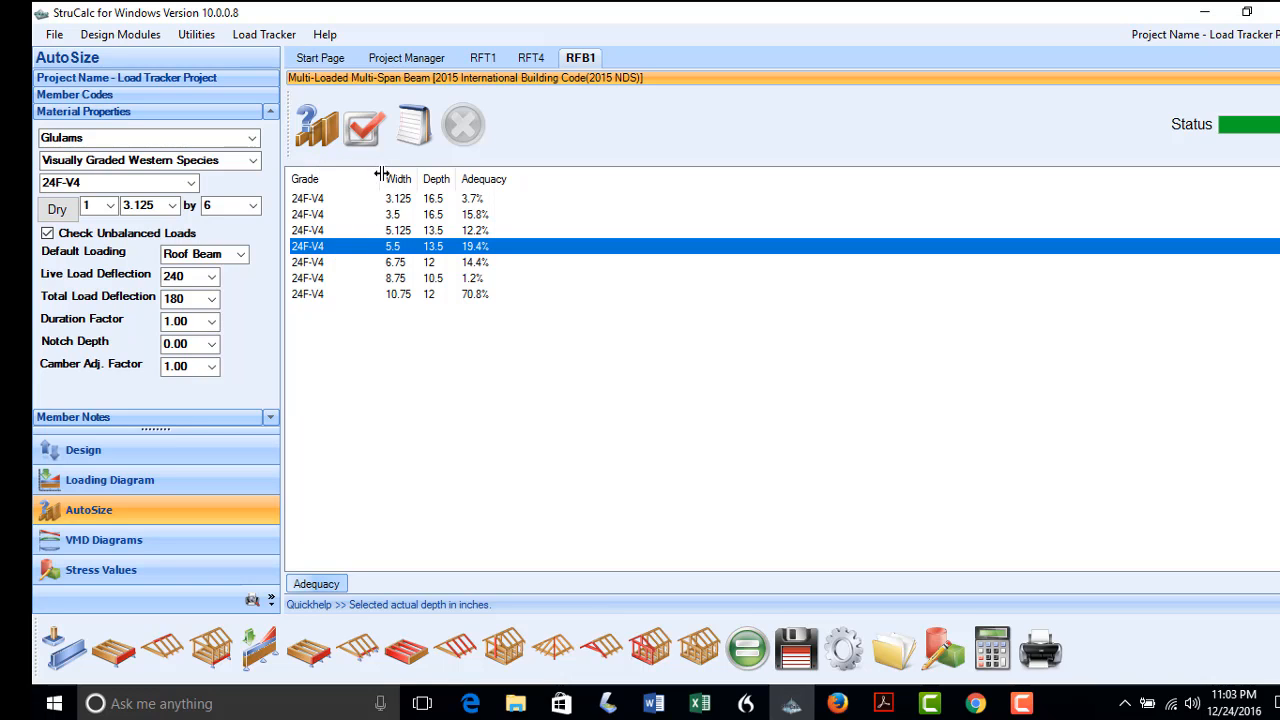
{"action": "left_click", "coordinate": [366, 131]}
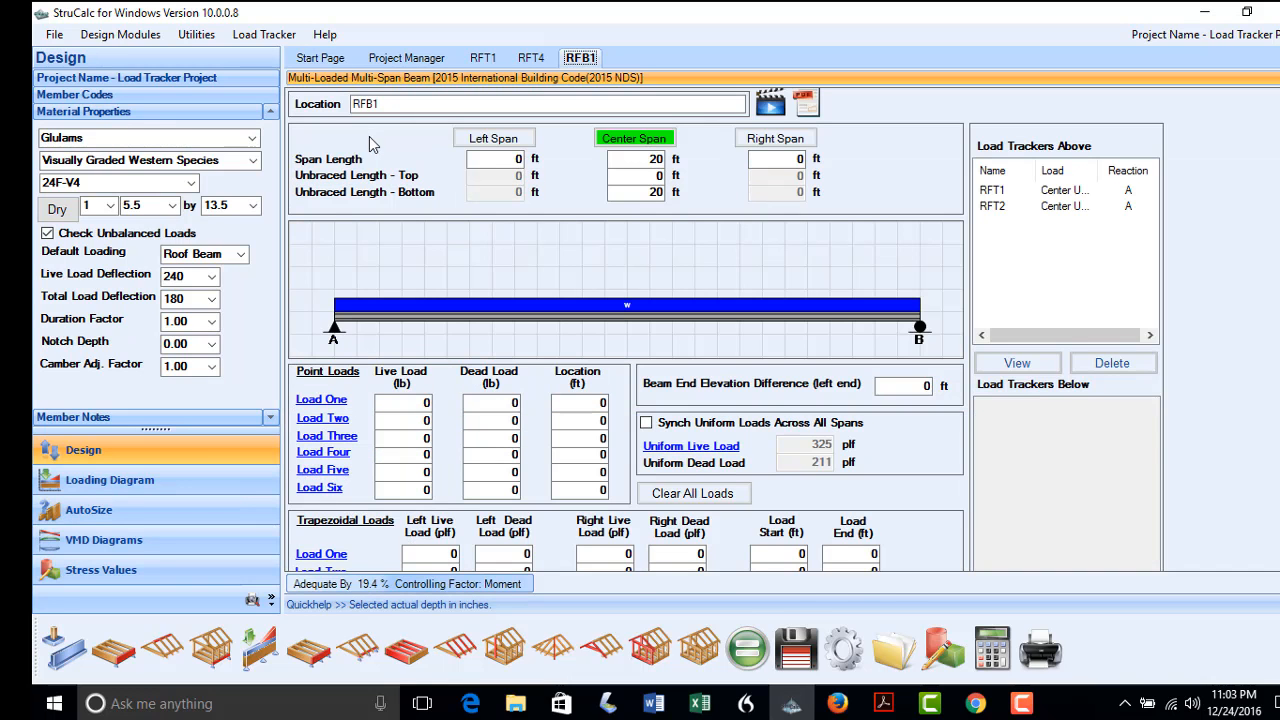
Save the project, then set up beam RFB2 with a 24 ft center span
{"action": "left_click", "coordinate": [799, 661]}
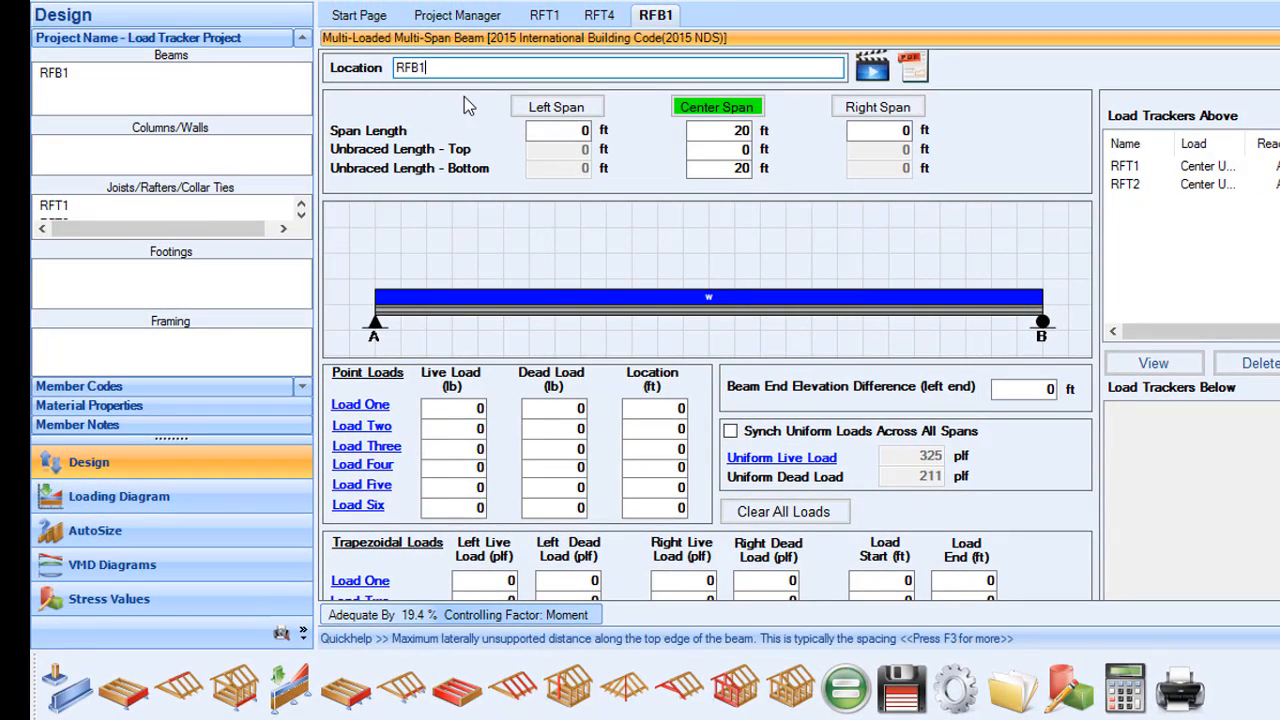
{"action": "key", "text": "BackSpace"}
{"action": "type", "text": "2"}
{"action": "left_click", "coordinate": [740, 130]}
{"action": "type", "text": "24"}
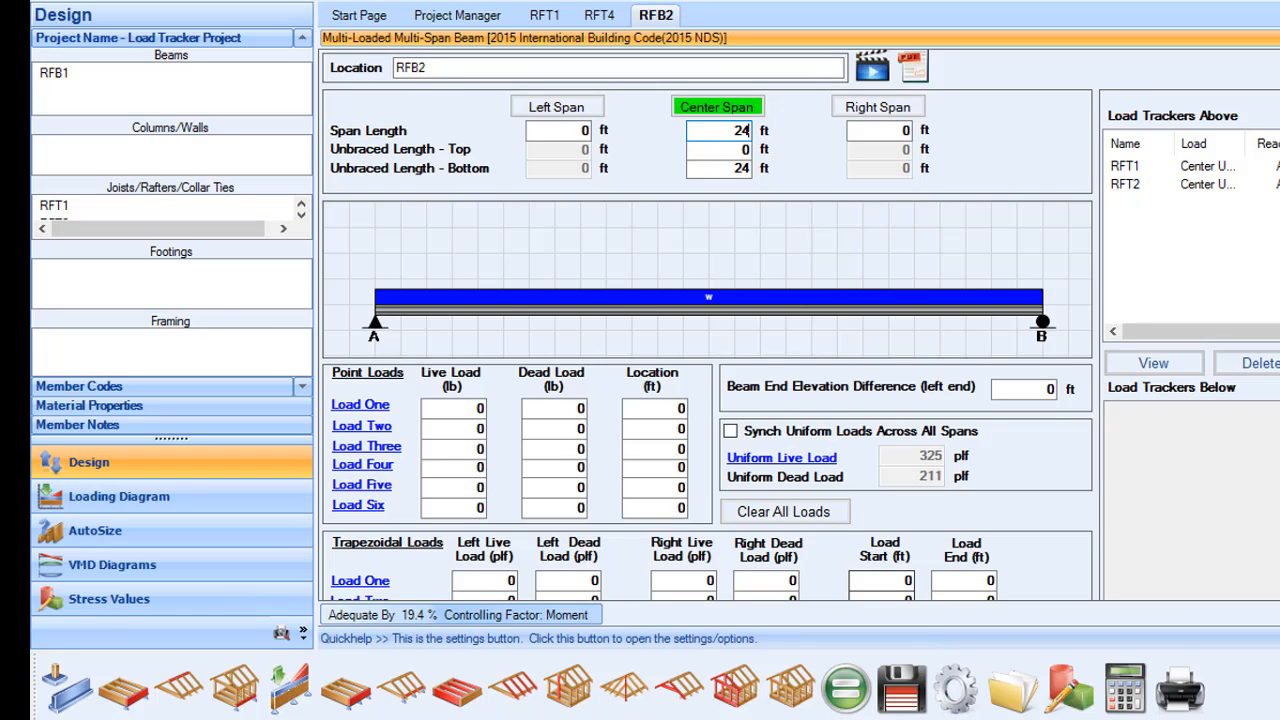
{"action": "left_click", "coordinate": [962, 719]}
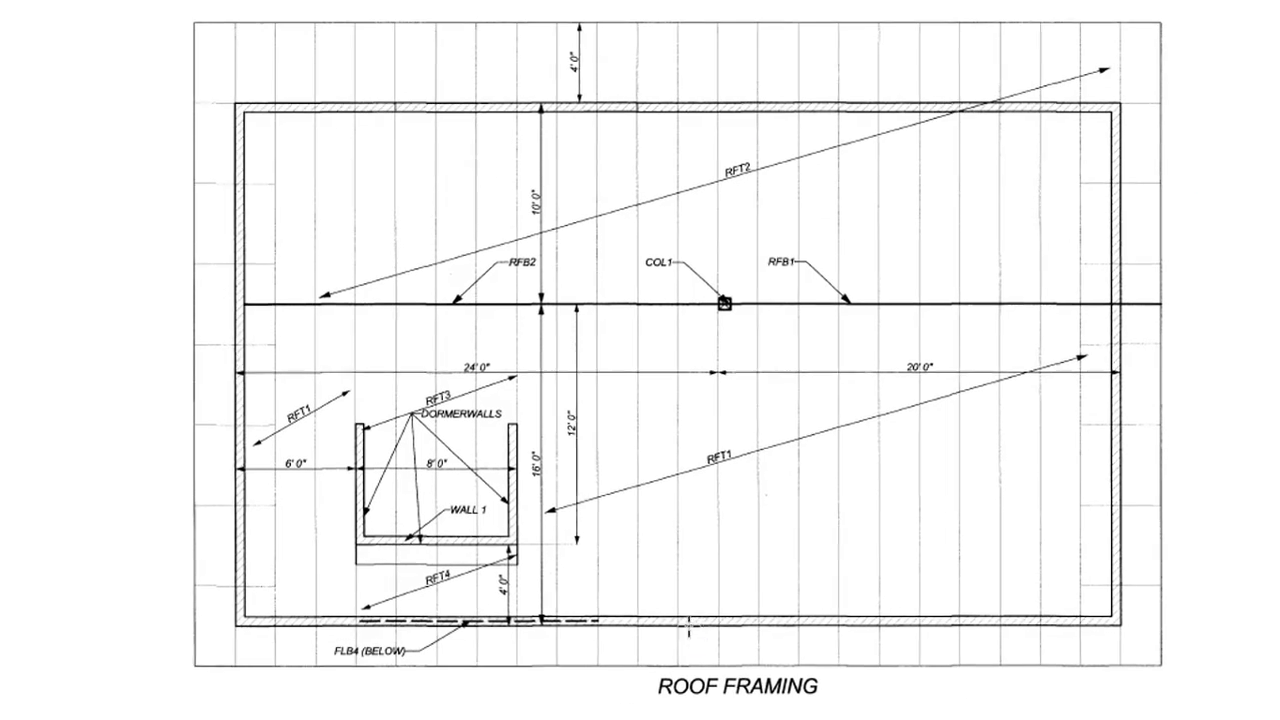
Check the roof framing plan: RFB2 spans 24'-0" and RFB1 20'-0" on either side of COL1
{"action": "left_click", "coordinate": [648, 656]}
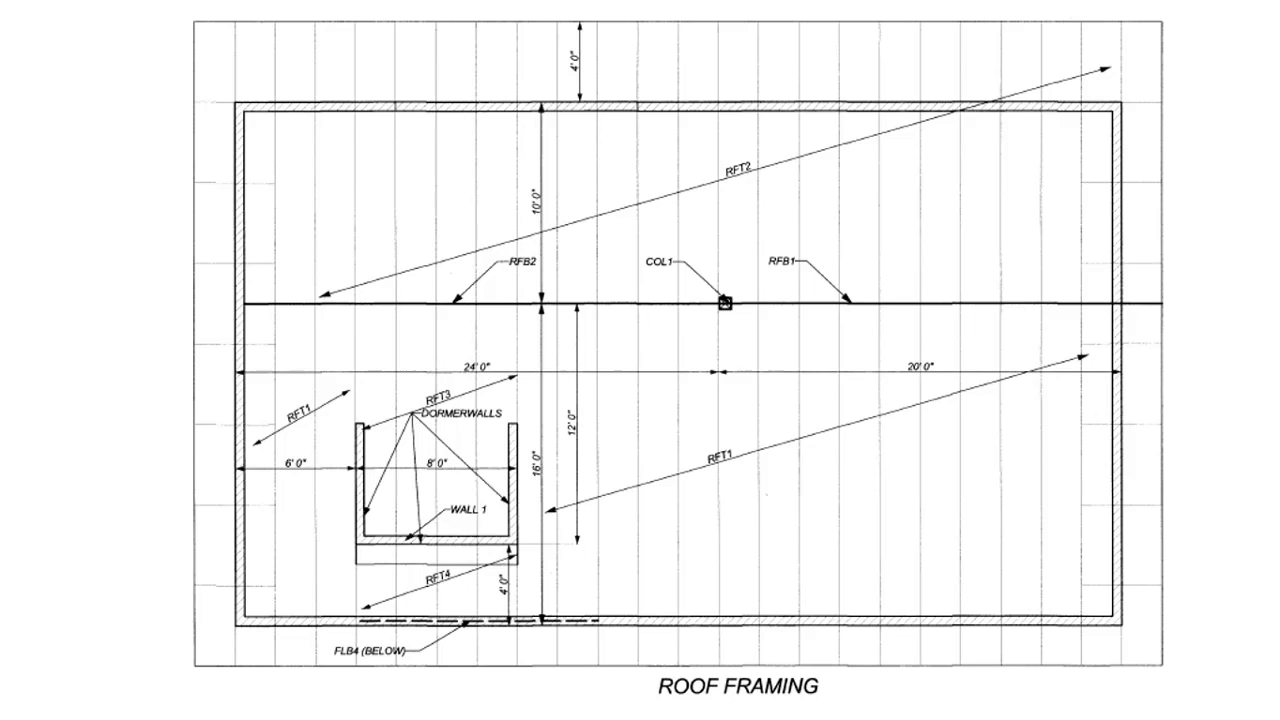
{"action": "mouse_move", "coordinate": [991, 719]}
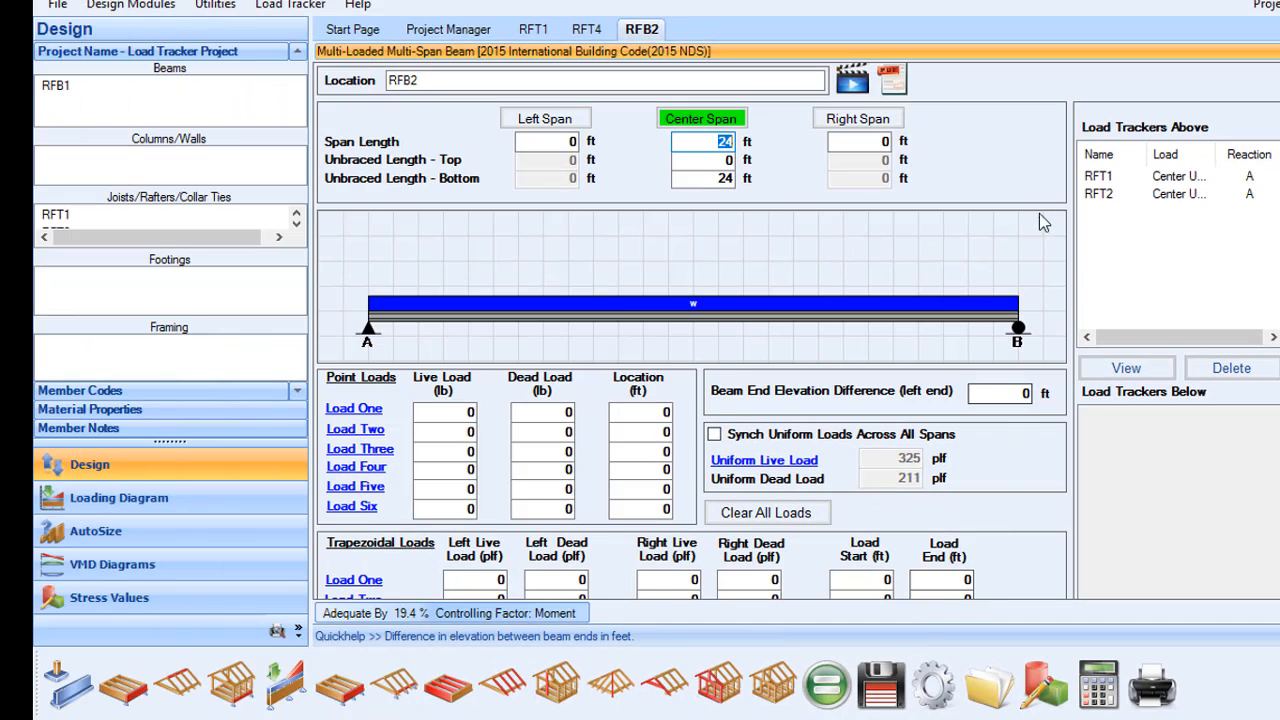
Delete the uniform RFT1 load tracker from beam RFB2
{"action": "left_click", "coordinate": [1092, 178]}
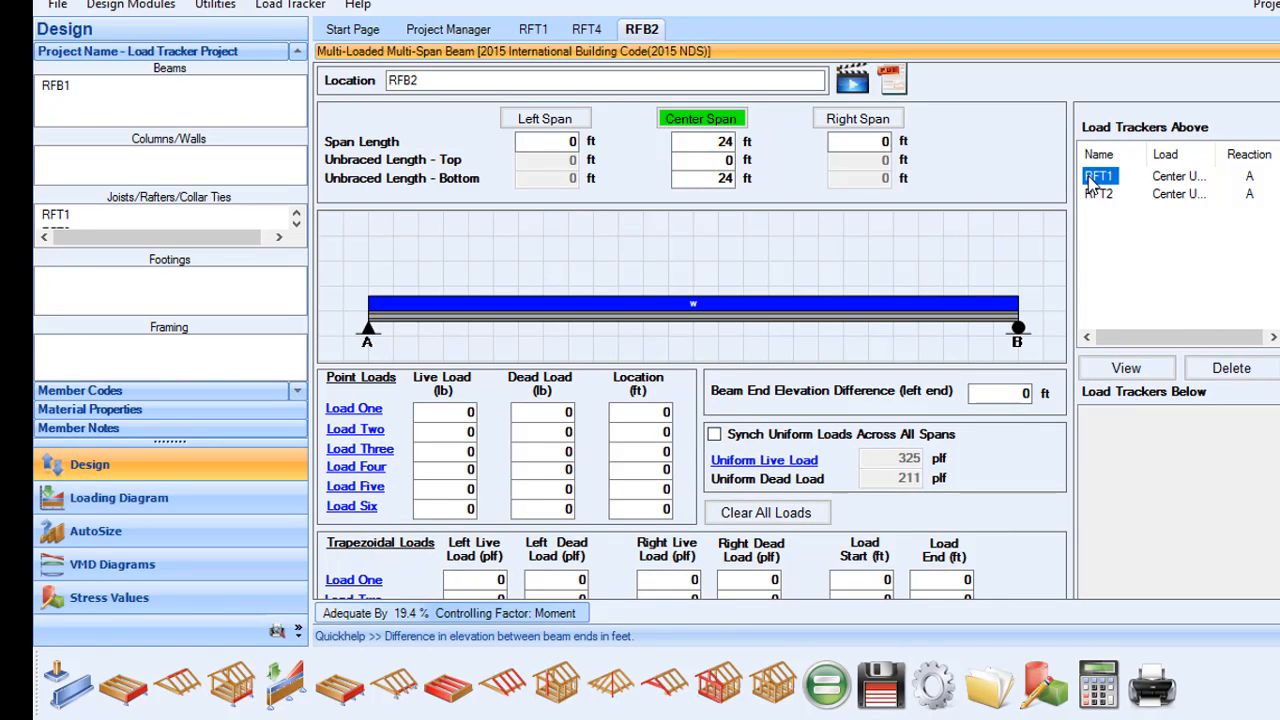
{"action": "left_click", "coordinate": [1231, 368]}
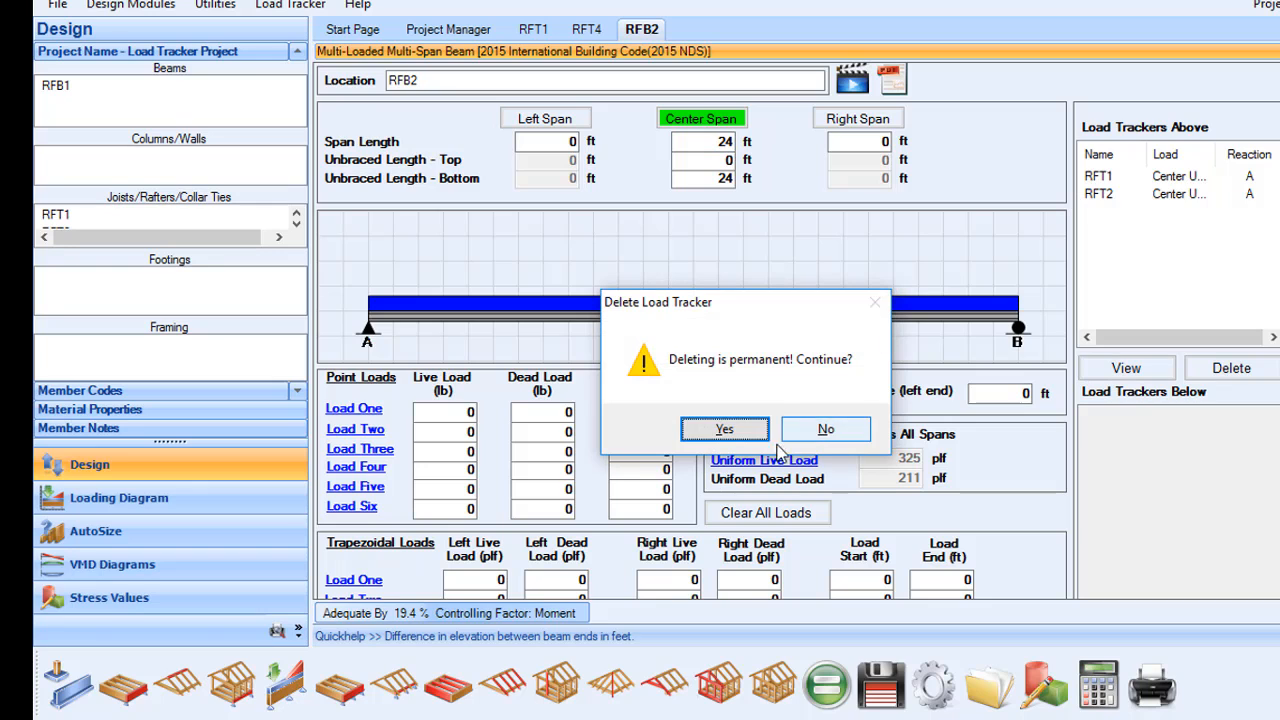
{"action": "left_click", "coordinate": [724, 429]}
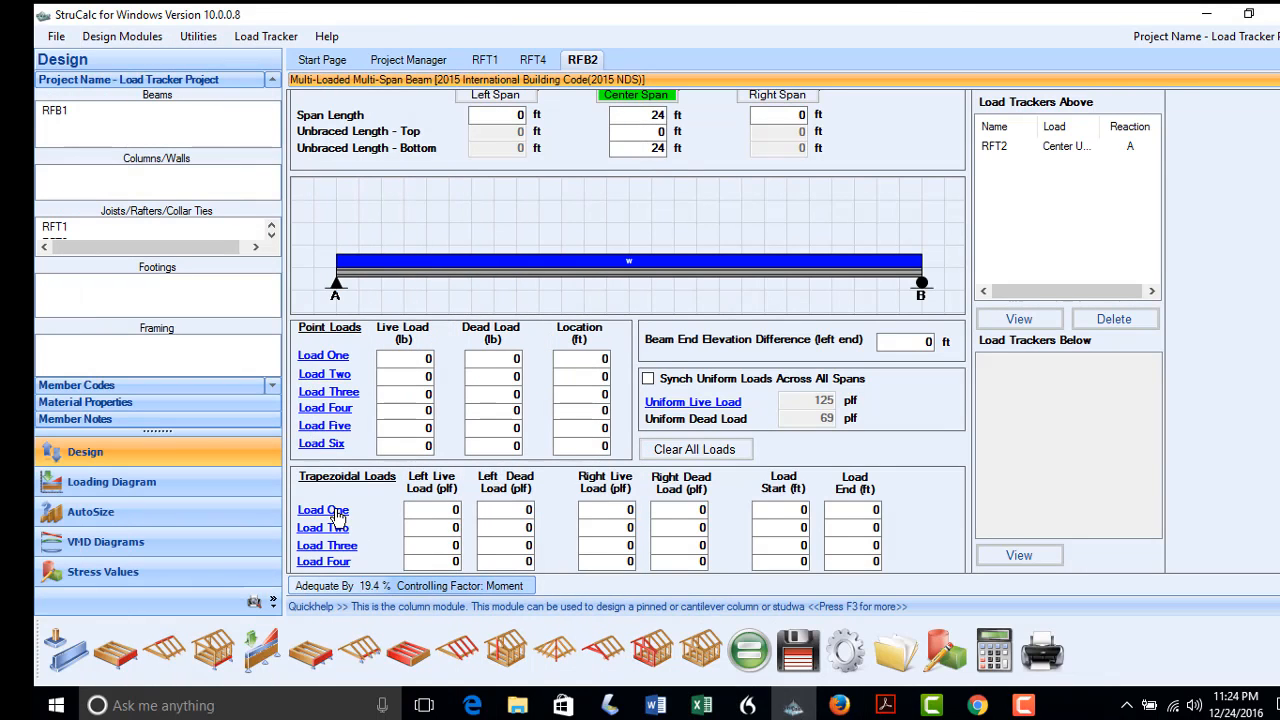
Add RFT1's reaction A as a 200/142 plf trapezoidal load from 0 to 6 ft
{"action": "left_click", "coordinate": [336, 511]}
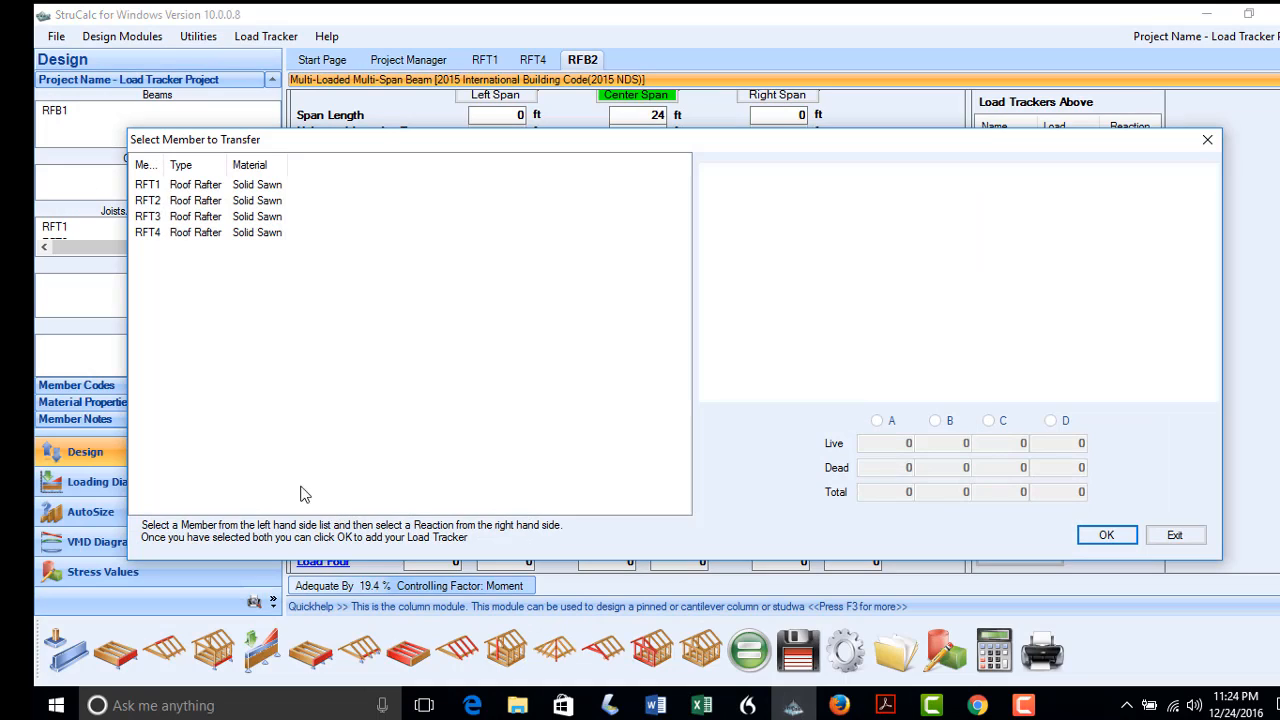
{"action": "left_click", "coordinate": [146, 186]}
{"action": "left_click", "coordinate": [878, 421]}
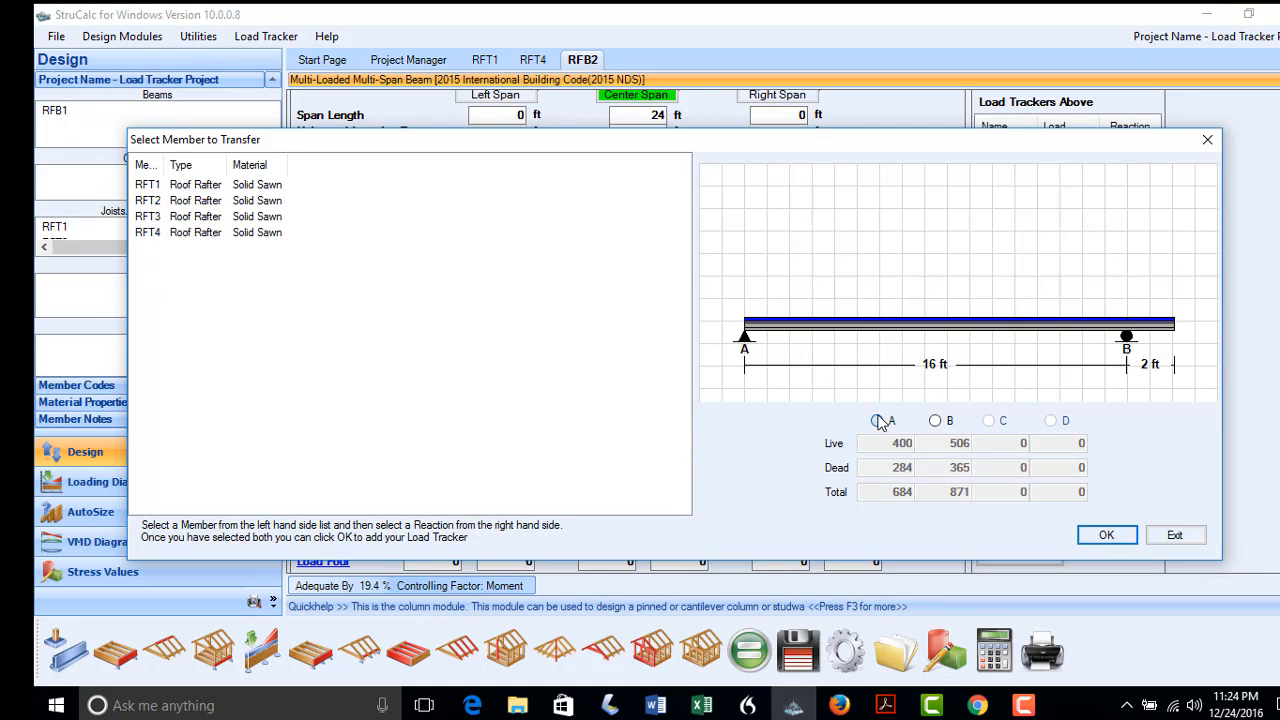
{"action": "left_click", "coordinate": [1105, 535]}
{"action": "left_click", "coordinate": [690, 430]}
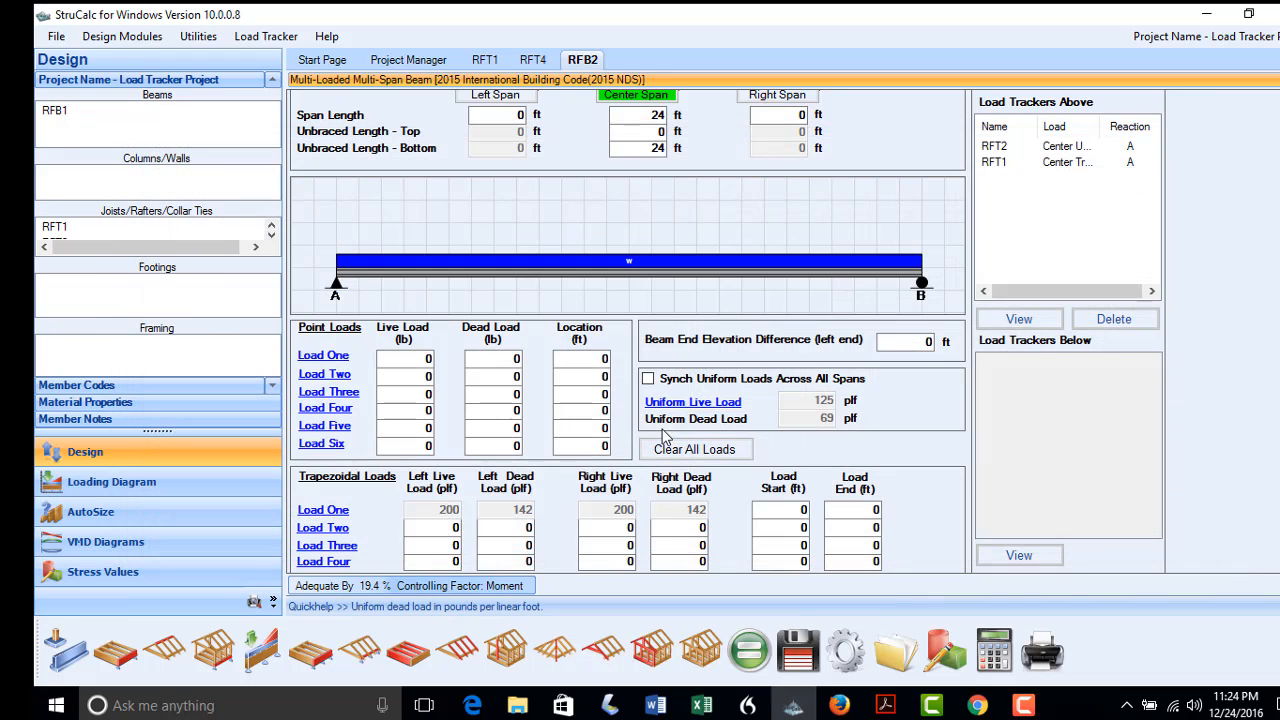
{"action": "left_click", "coordinate": [850, 514]}
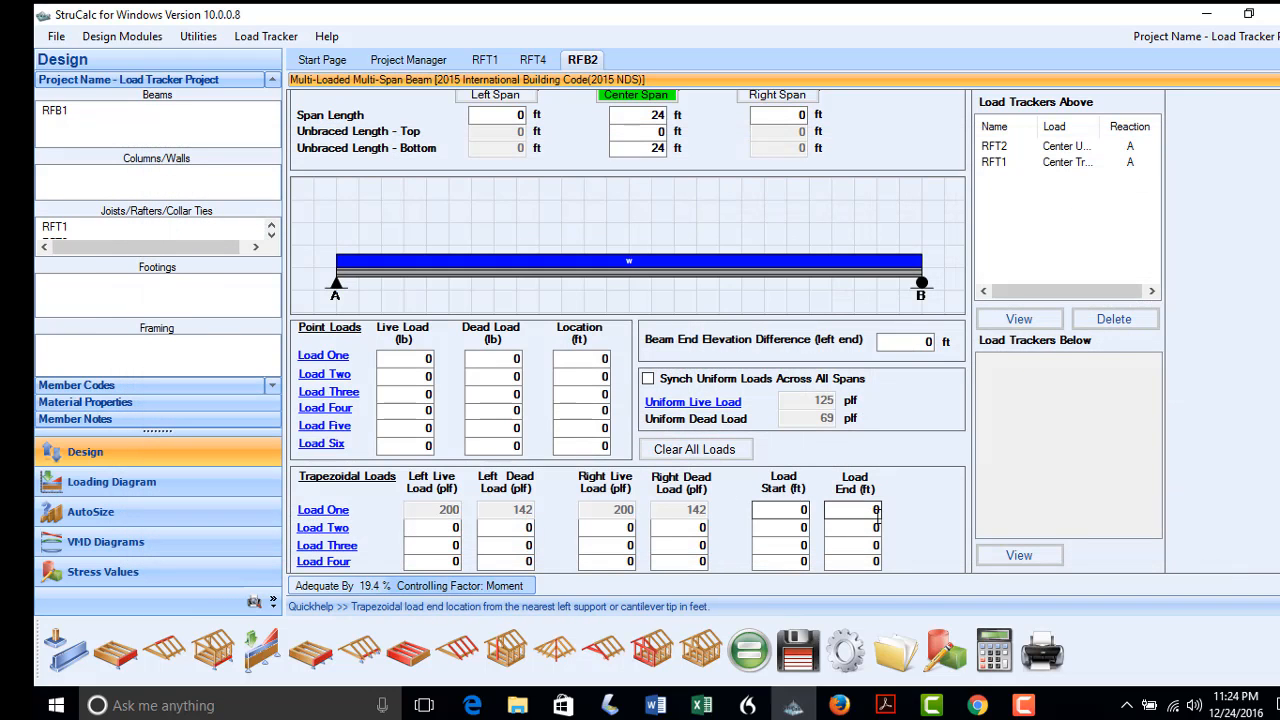
{"action": "type", "text": "6"}
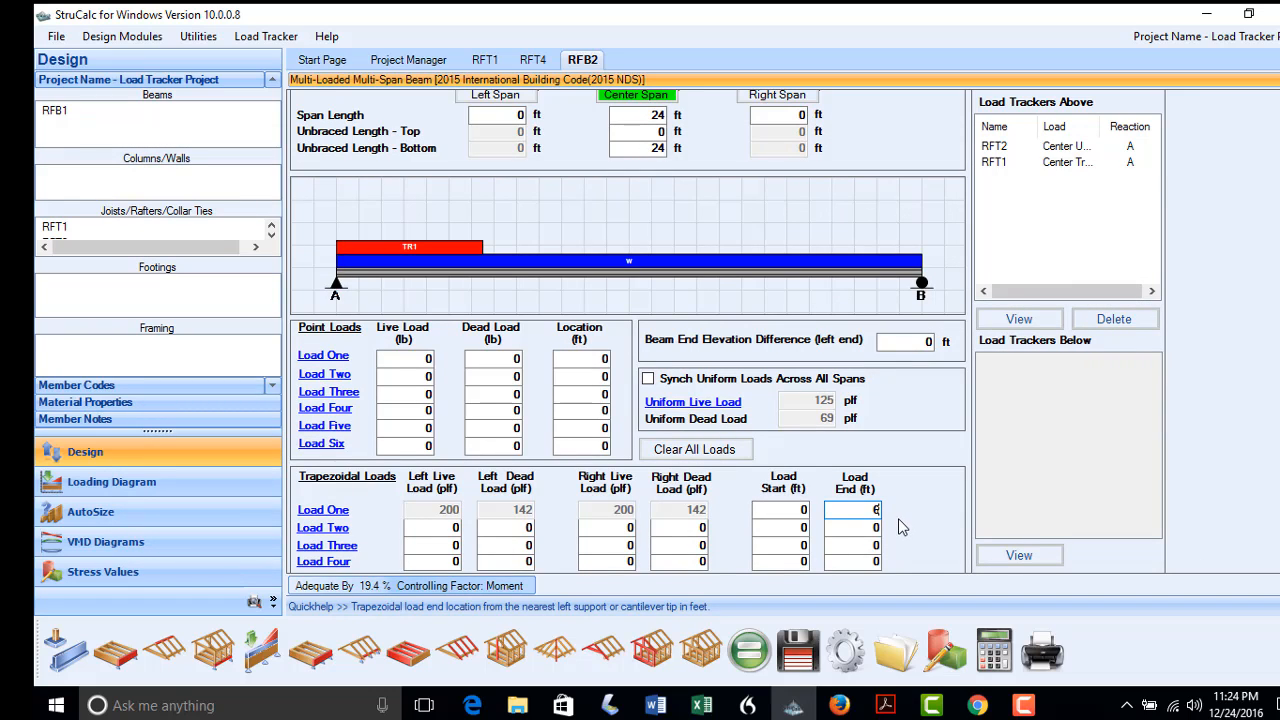
{"action": "left_click", "coordinate": [324, 528]}
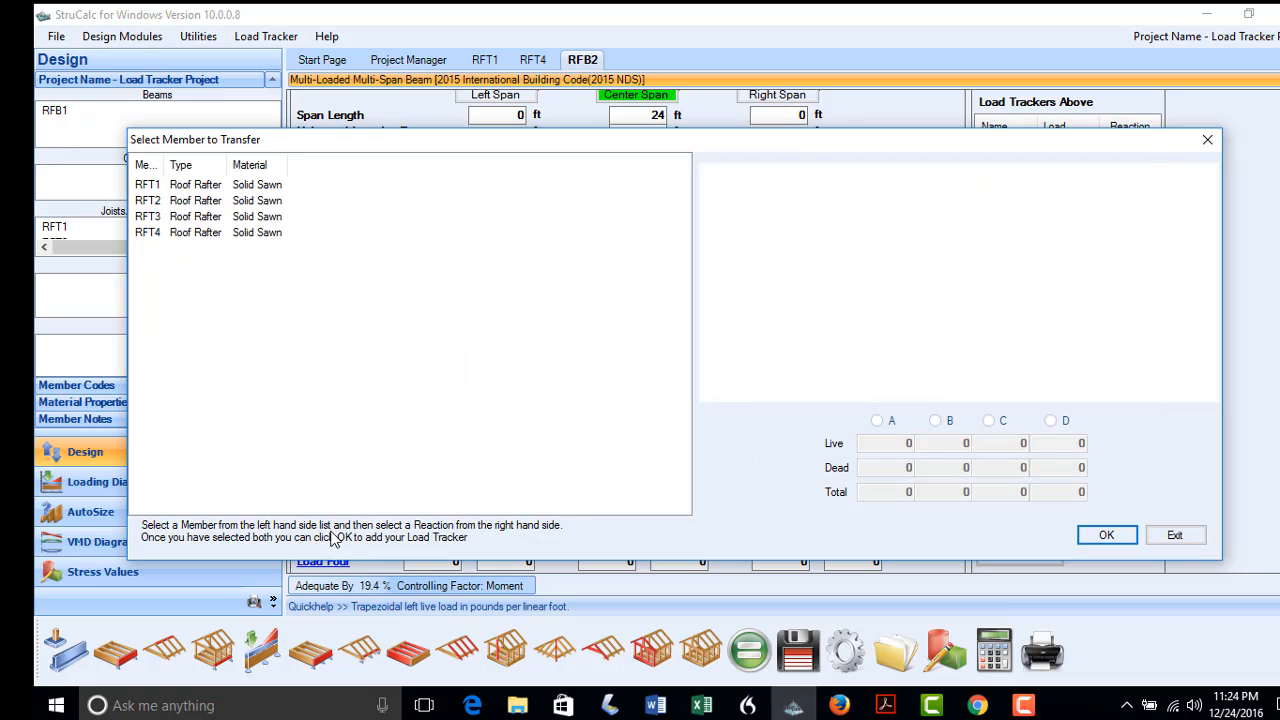
Add RFT3's reaction A as trapezoidal Load Two, 150/92 plf, from 6 to 14 ft
{"action": "left_click", "coordinate": [146, 215]}
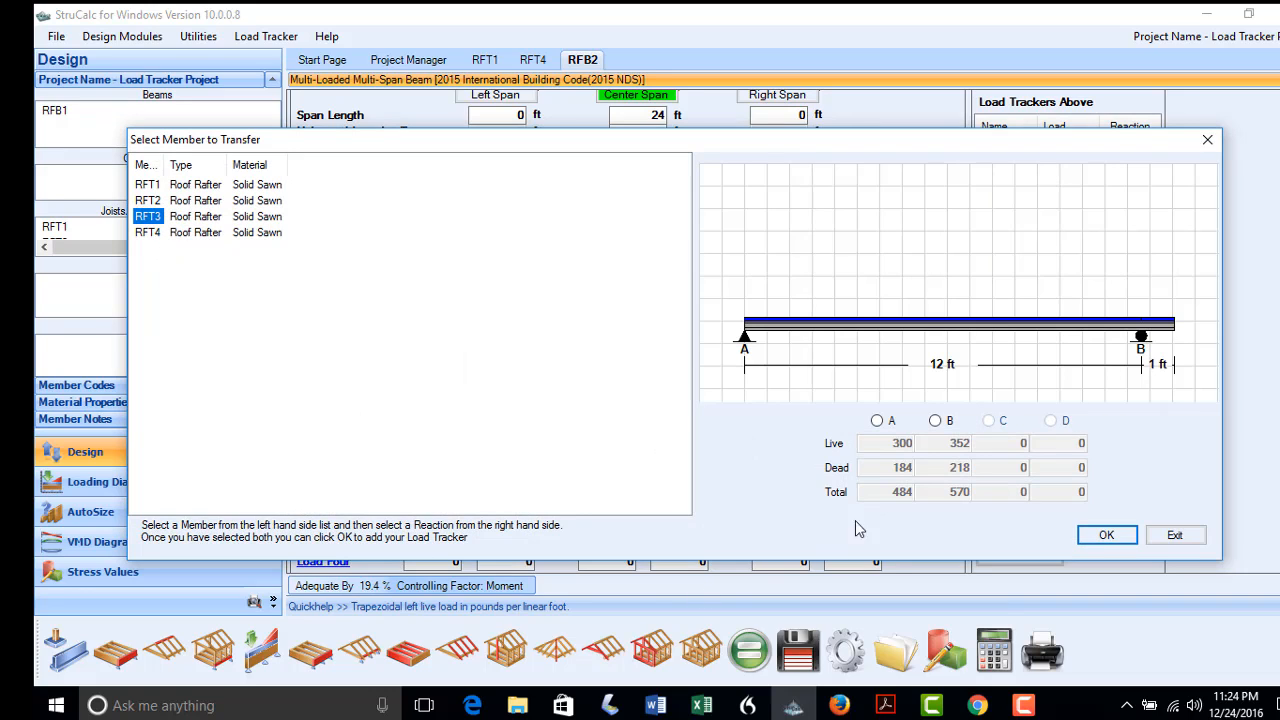
{"action": "left_click", "coordinate": [877, 421]}
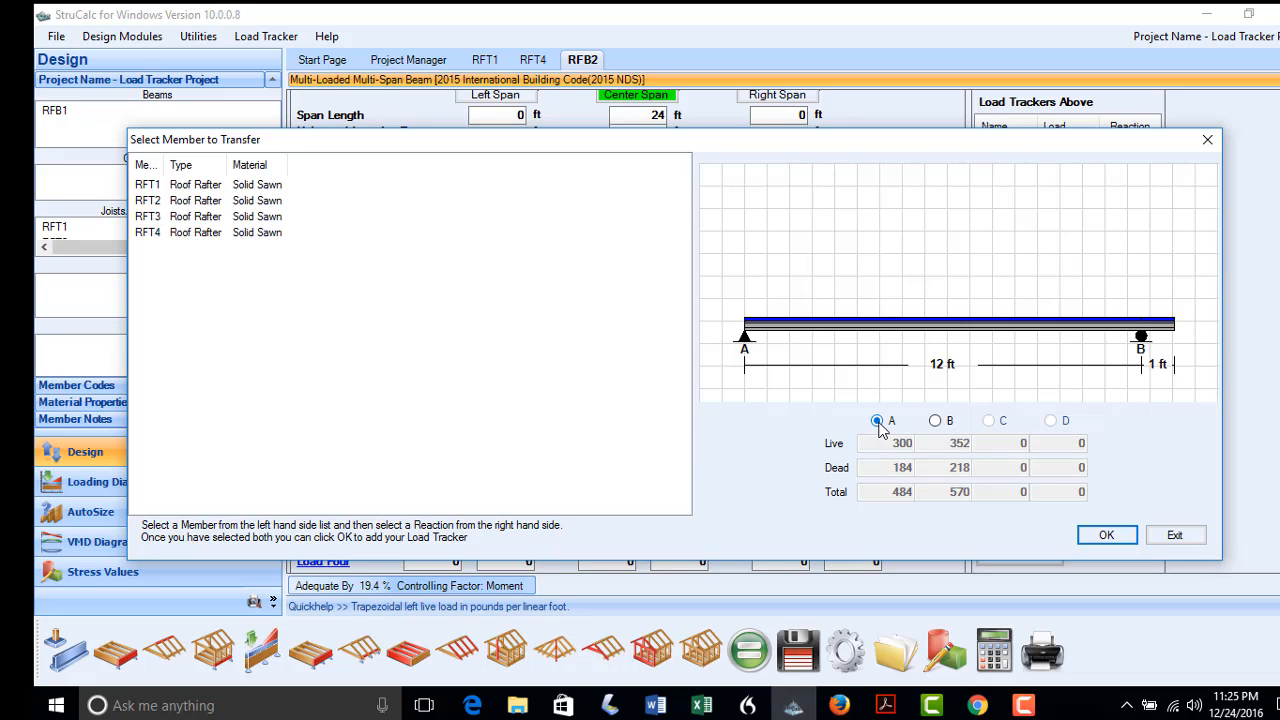
{"action": "left_click", "coordinate": [1100, 536]}
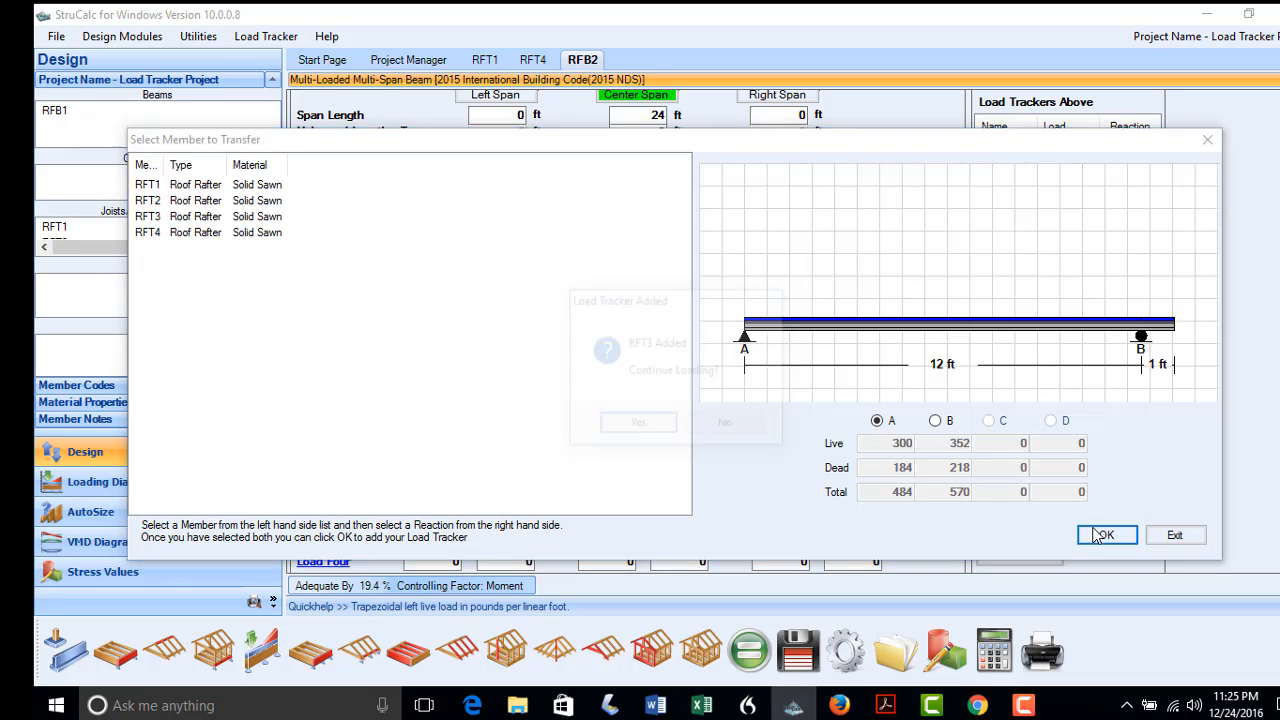
{"action": "left_click", "coordinate": [740, 428]}
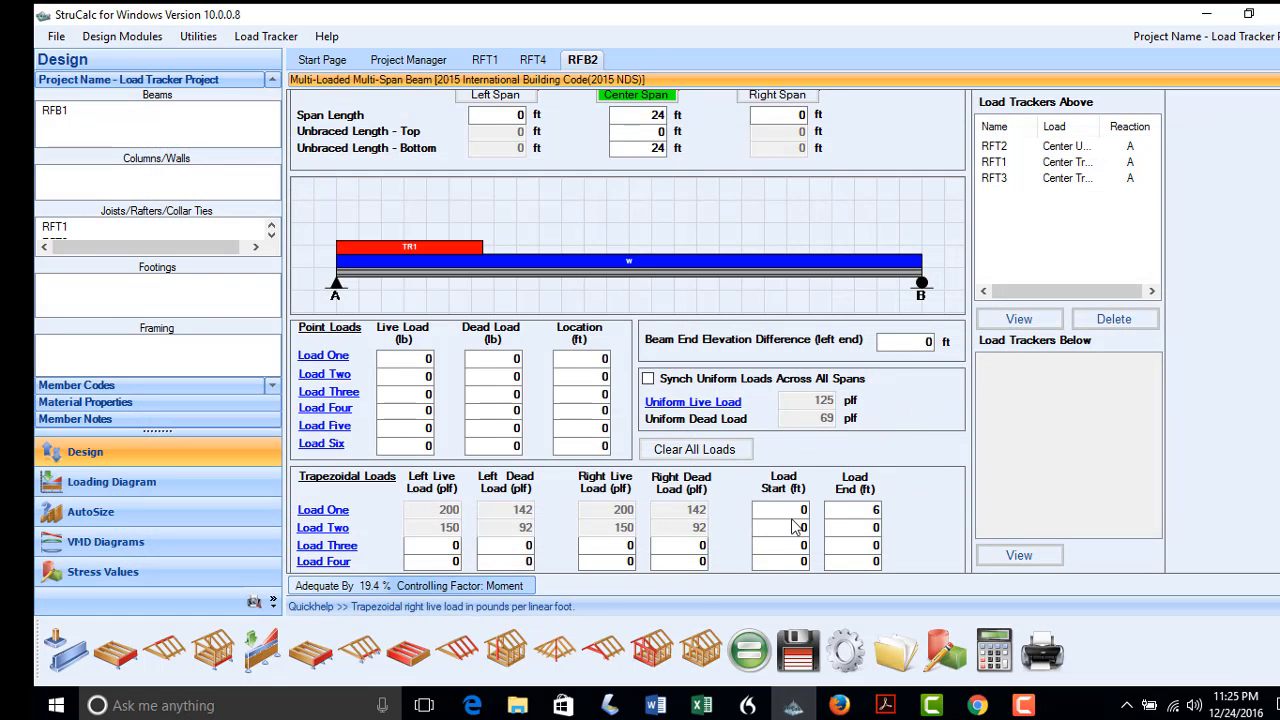
{"action": "left_click_drag", "start_coordinate": [796, 528], "coordinate": [893, 535]}
{"action": "type", "text": "6"}
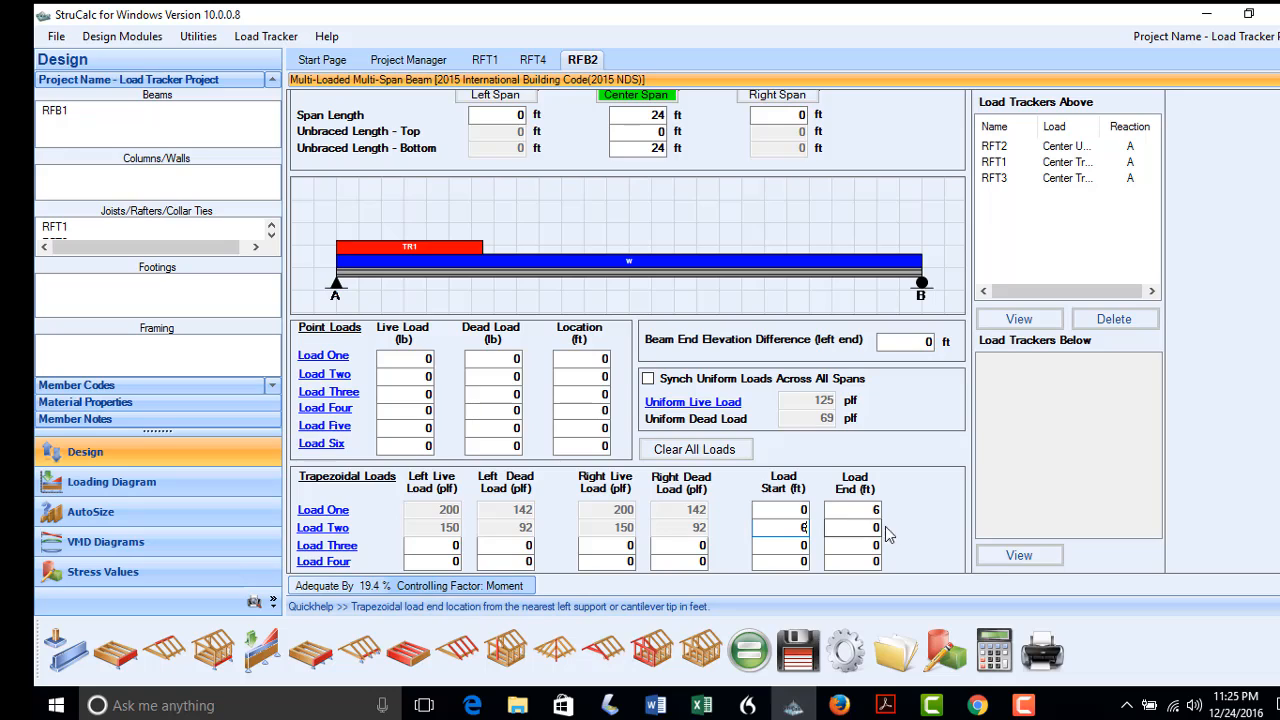
{"action": "type", "text": "14"}
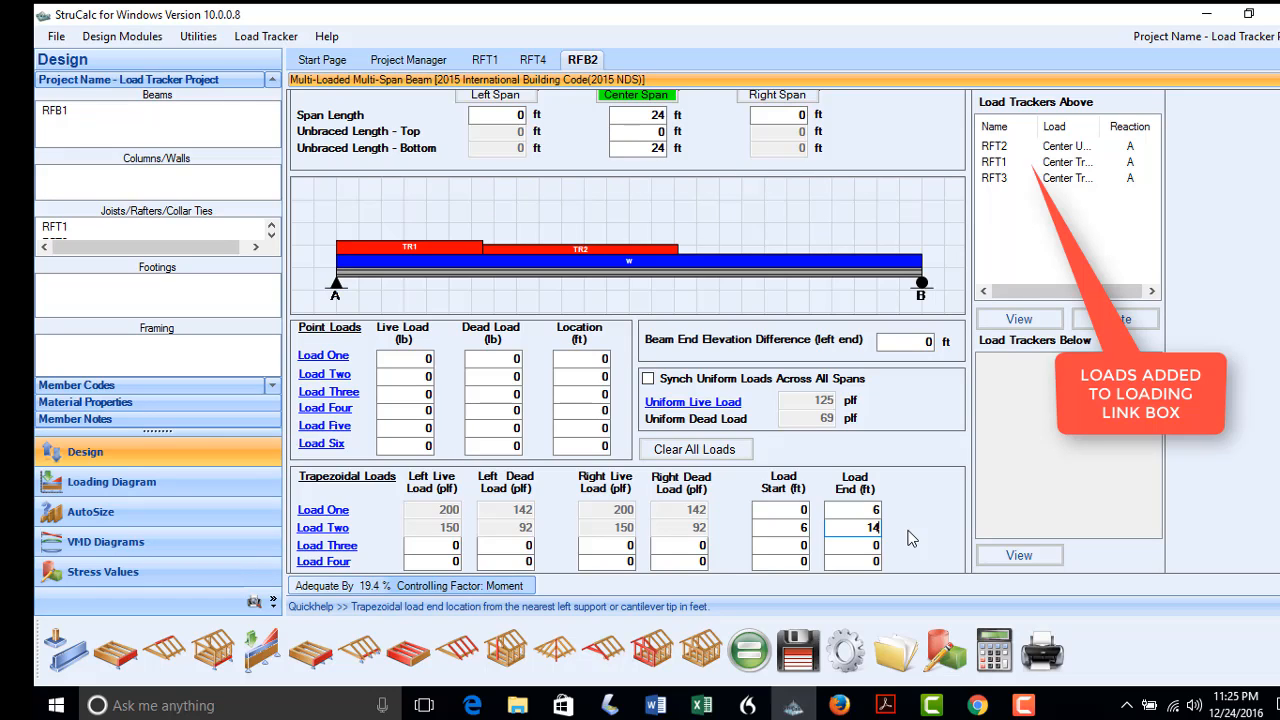
{"action": "left_click", "coordinate": [338, 556]}
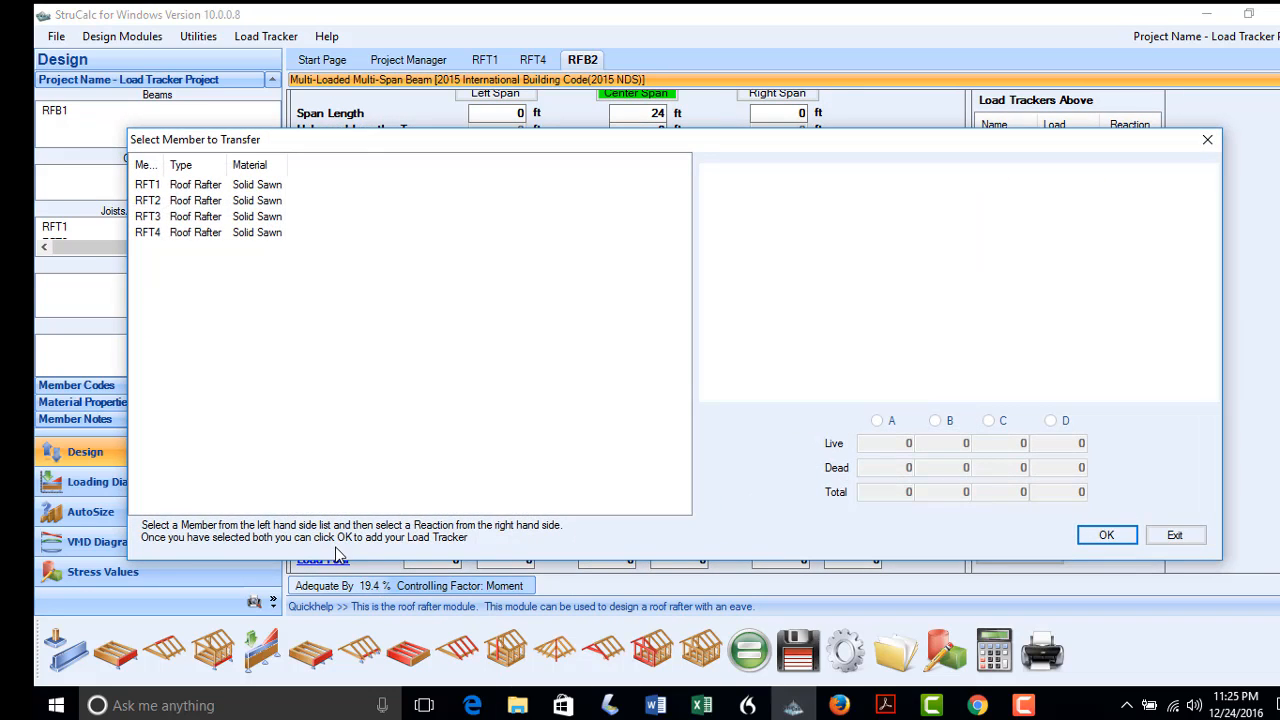
Add RFT1's reaction A as trapezoidal Load Three, 200/142 plf, from 14 to 24 ft
{"action": "left_click", "coordinate": [145, 186]}
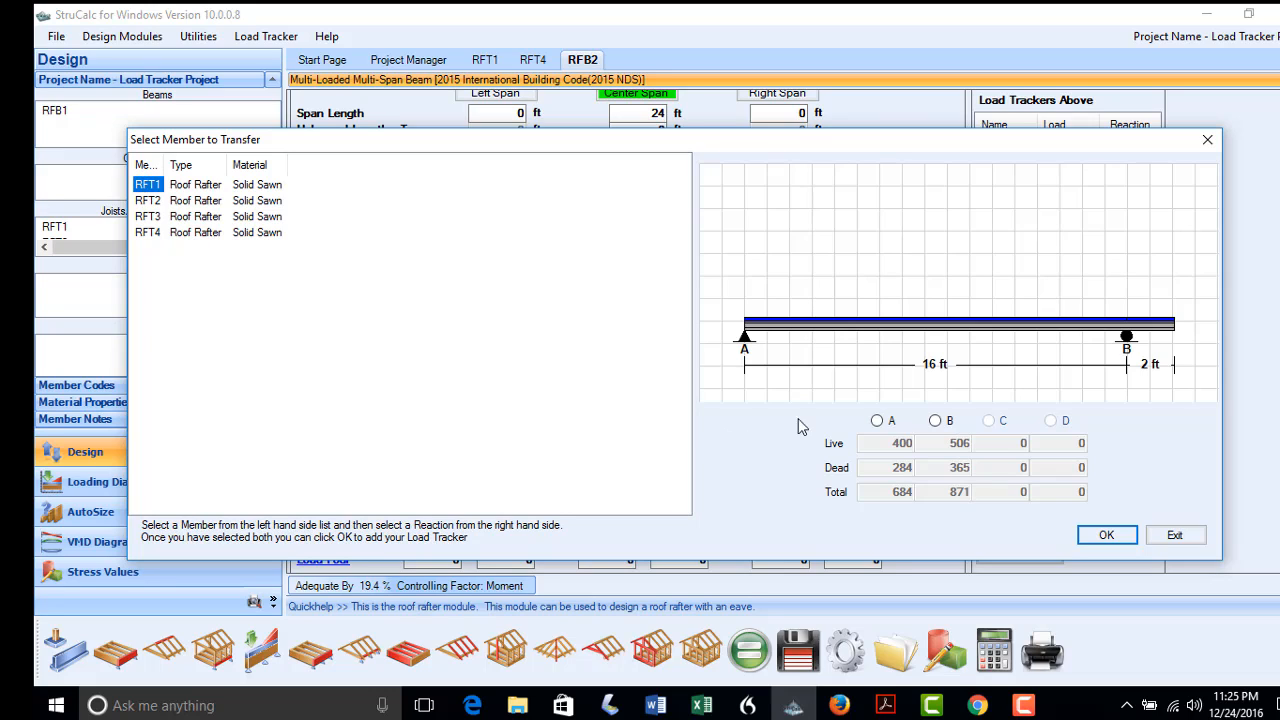
{"action": "left_click", "coordinate": [877, 421]}
{"action": "left_click", "coordinate": [1104, 536]}
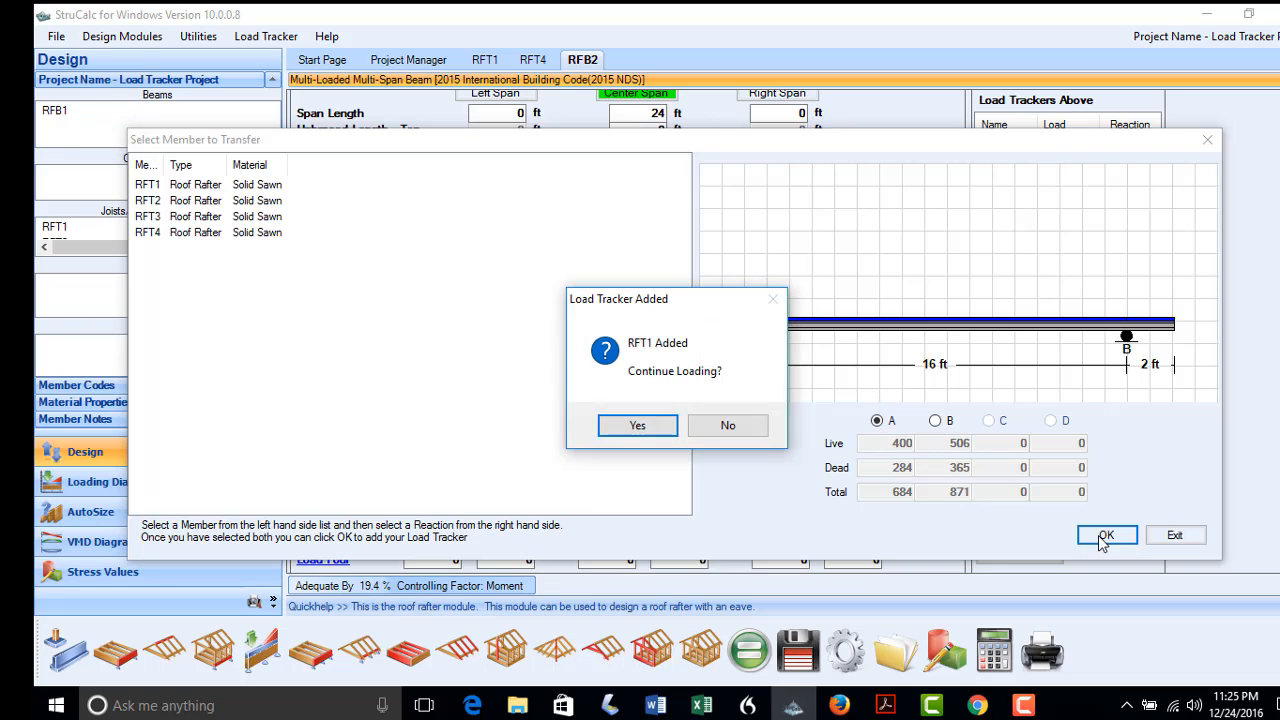
{"action": "left_click", "coordinate": [750, 427]}
{"action": "left_click_drag", "start_coordinate": [760, 544], "coordinate": [826, 548]}
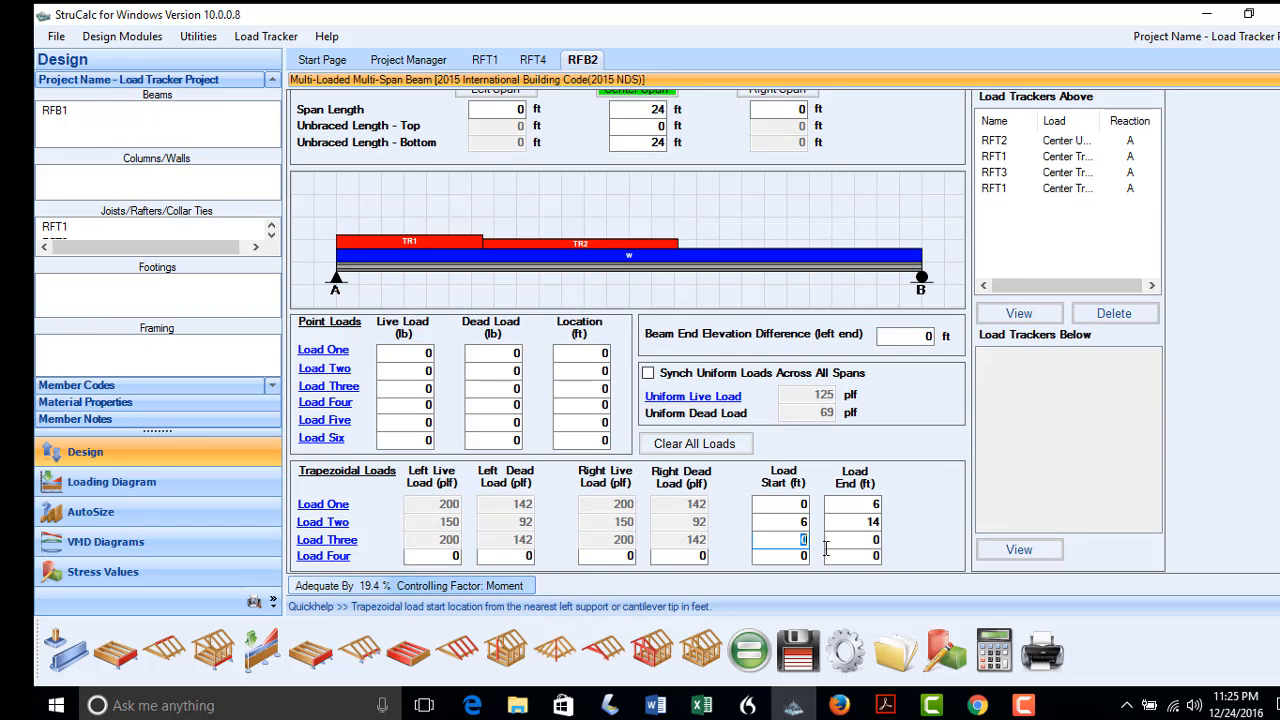
{"action": "type", "text": "14"}
{"action": "key", "text": "Tab"}
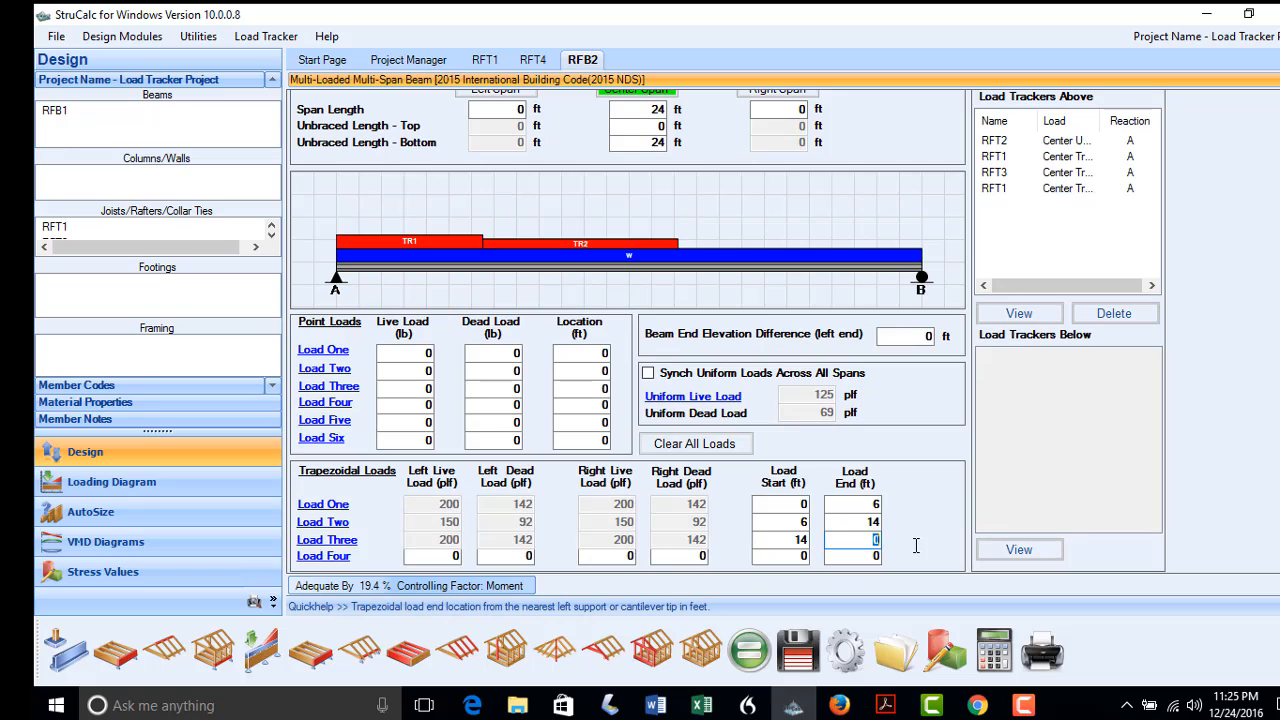
{"action": "type", "text": "24"}
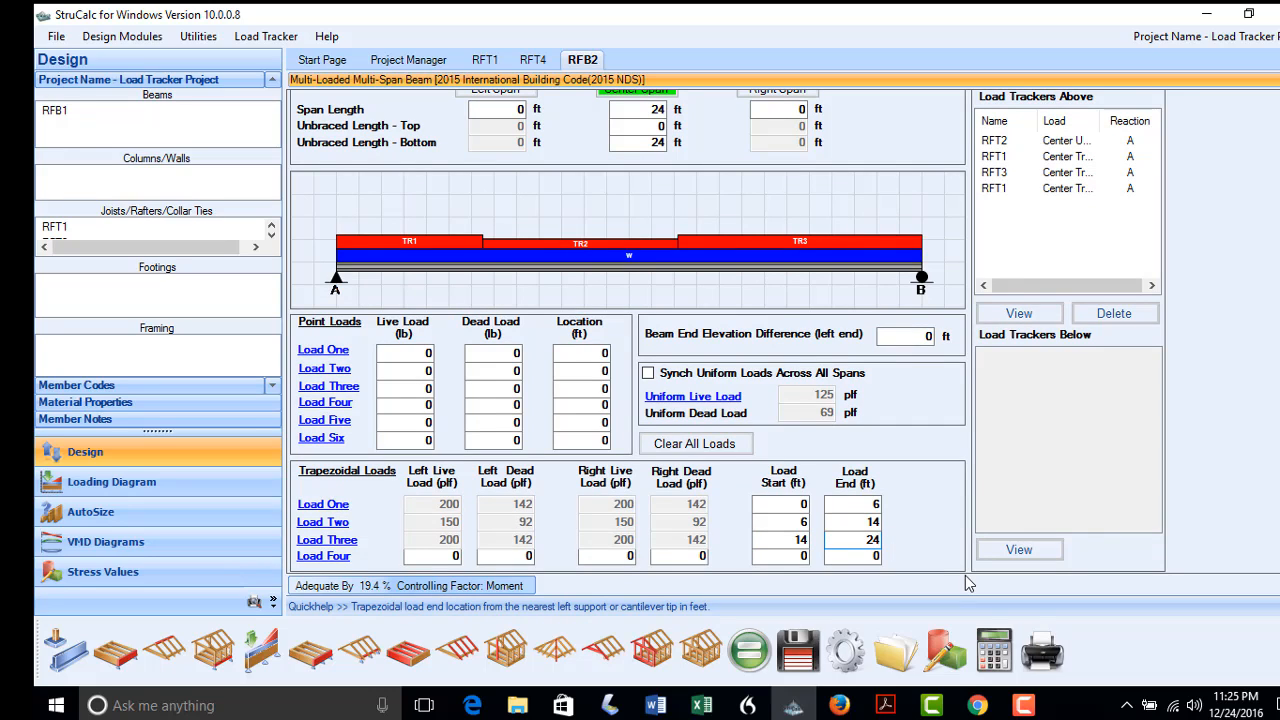
Calculate RFB2 and auto-size it to a 24F-V4 glulam, 5.5 x 15
{"action": "left_click", "coordinate": [735, 648]}
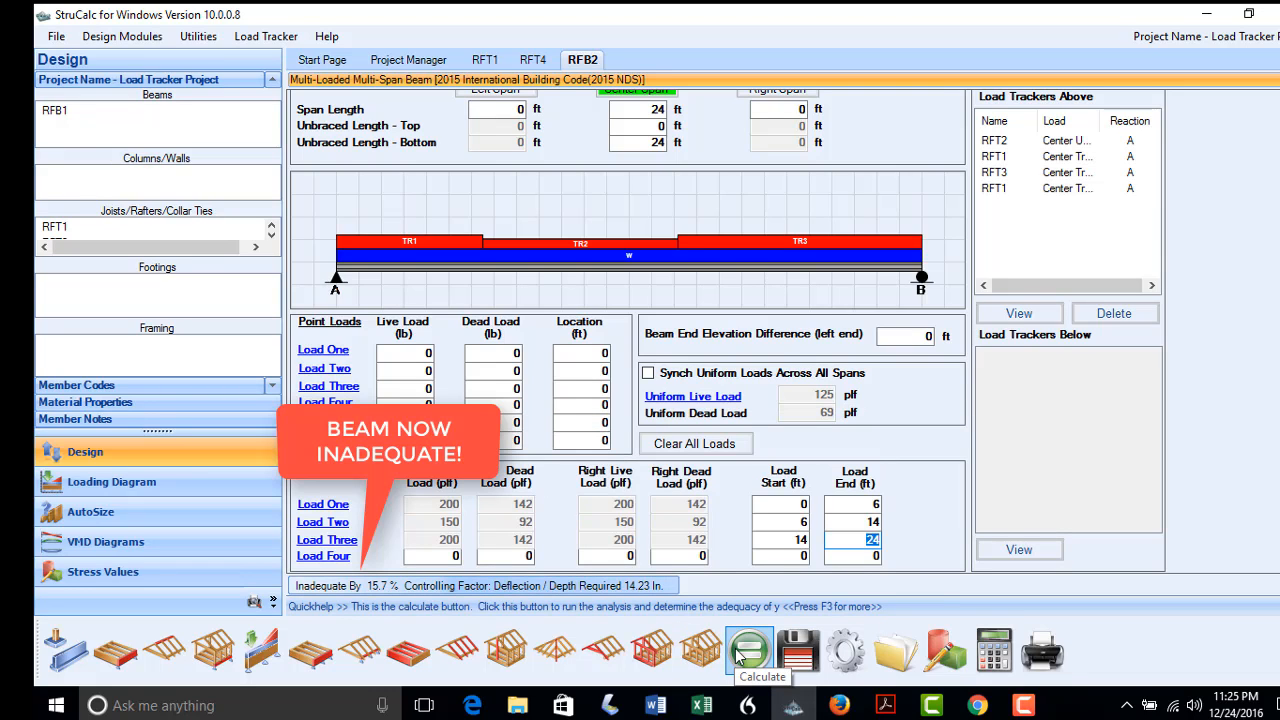
{"action": "left_click", "coordinate": [138, 511]}
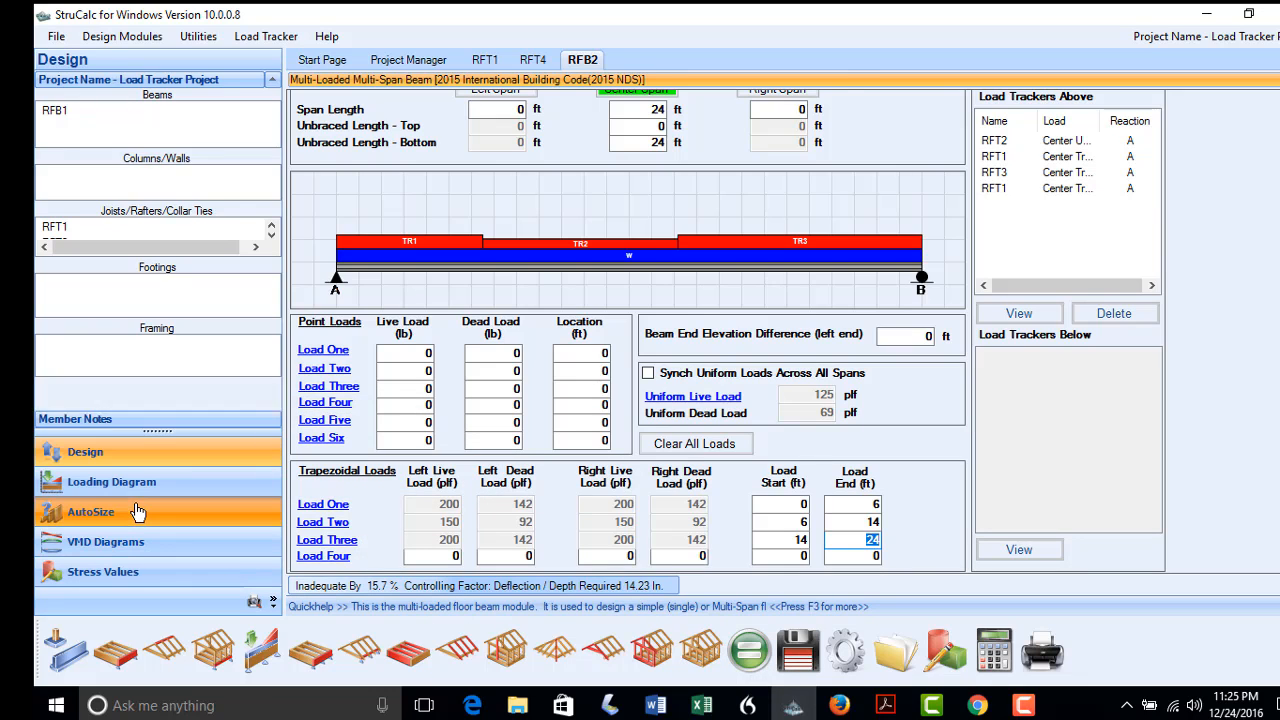
{"action": "left_click", "coordinate": [302, 328]}
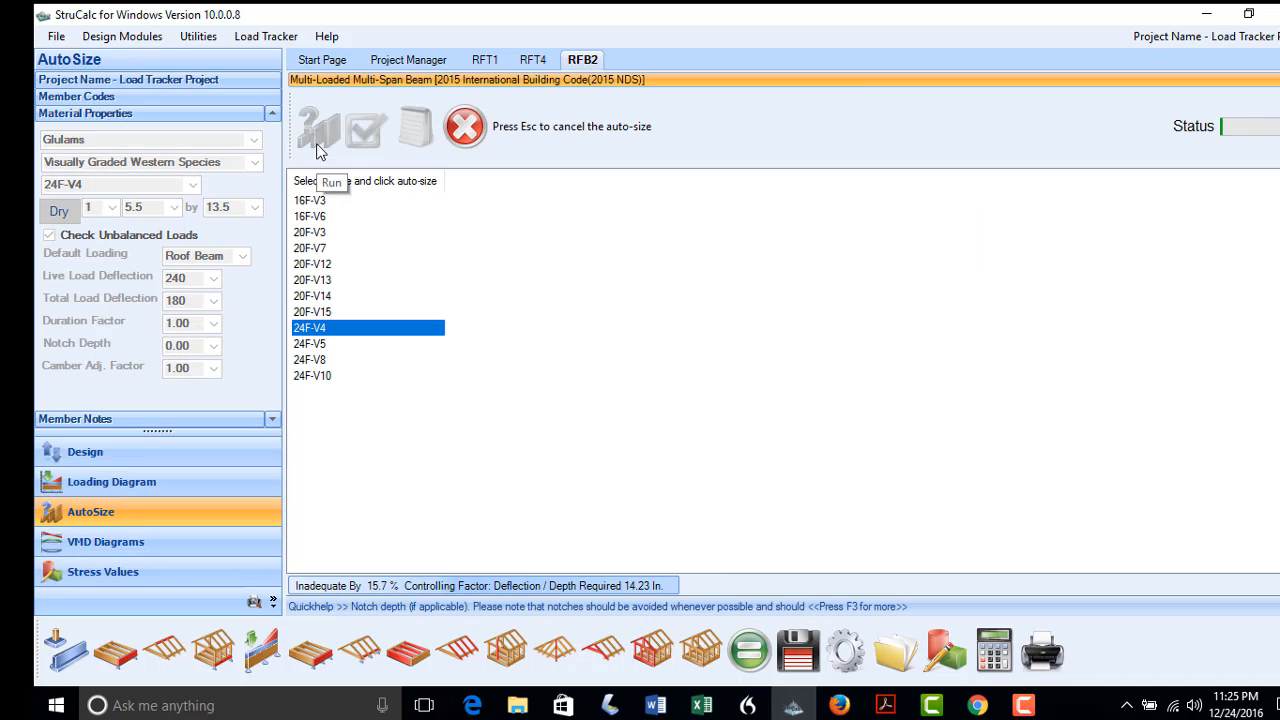
{"action": "left_click", "coordinate": [396, 251]}
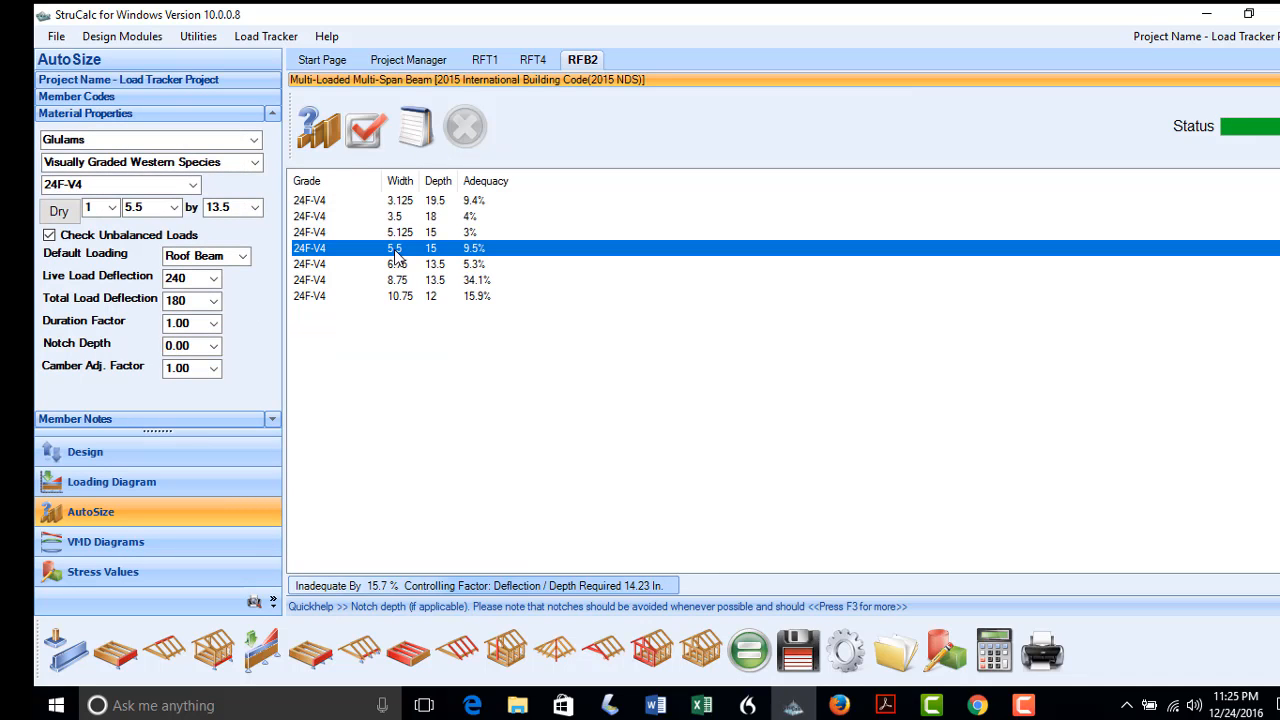
{"action": "left_click", "coordinate": [369, 138]}
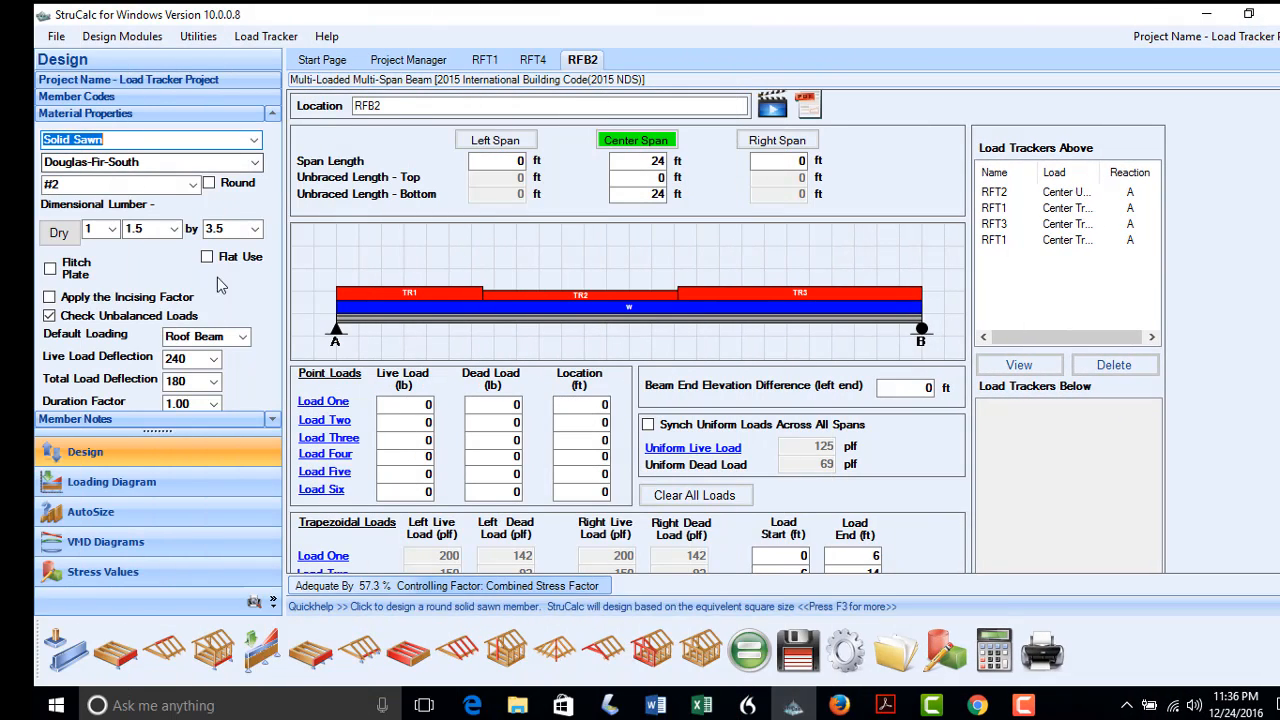
Create a new 12 ft column named COL1
{"action": "left_click", "coordinate": [522, 655]}
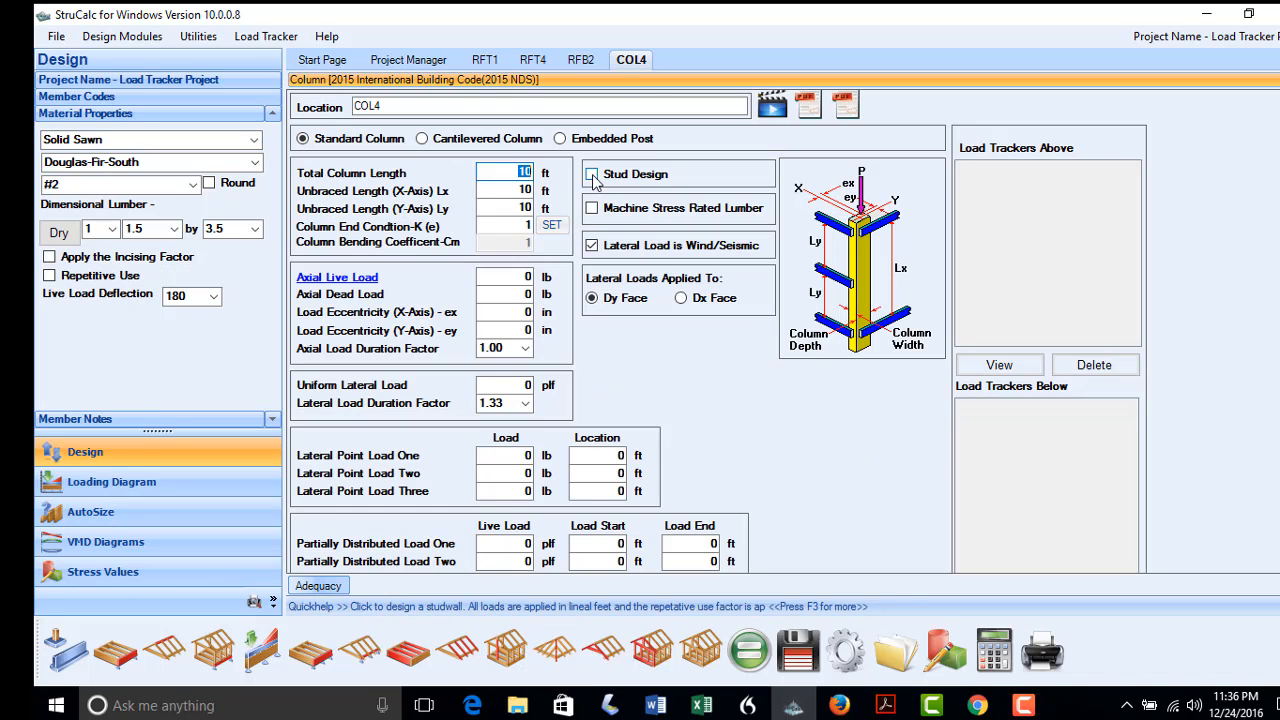
{"action": "type", "text": "12"}
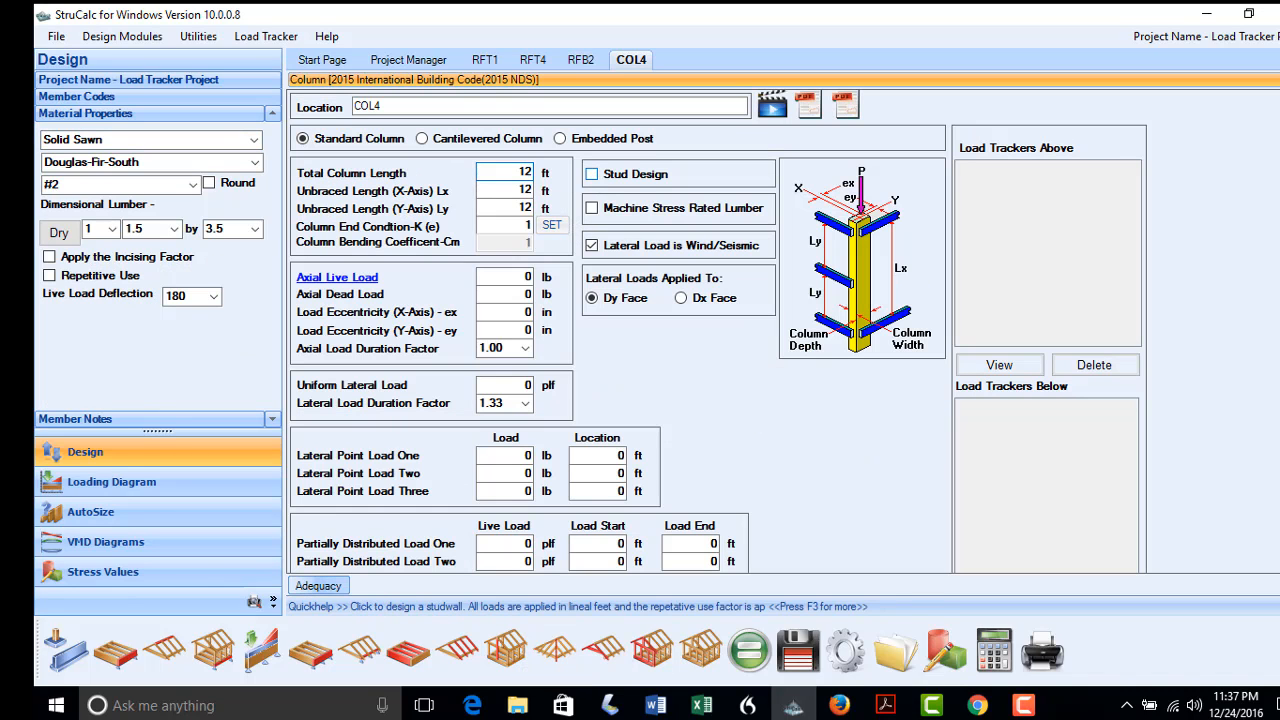
{"action": "left_click", "coordinate": [382, 104]}
{"action": "key", "text": "BackSpace"}
{"action": "type", "text": "1"}
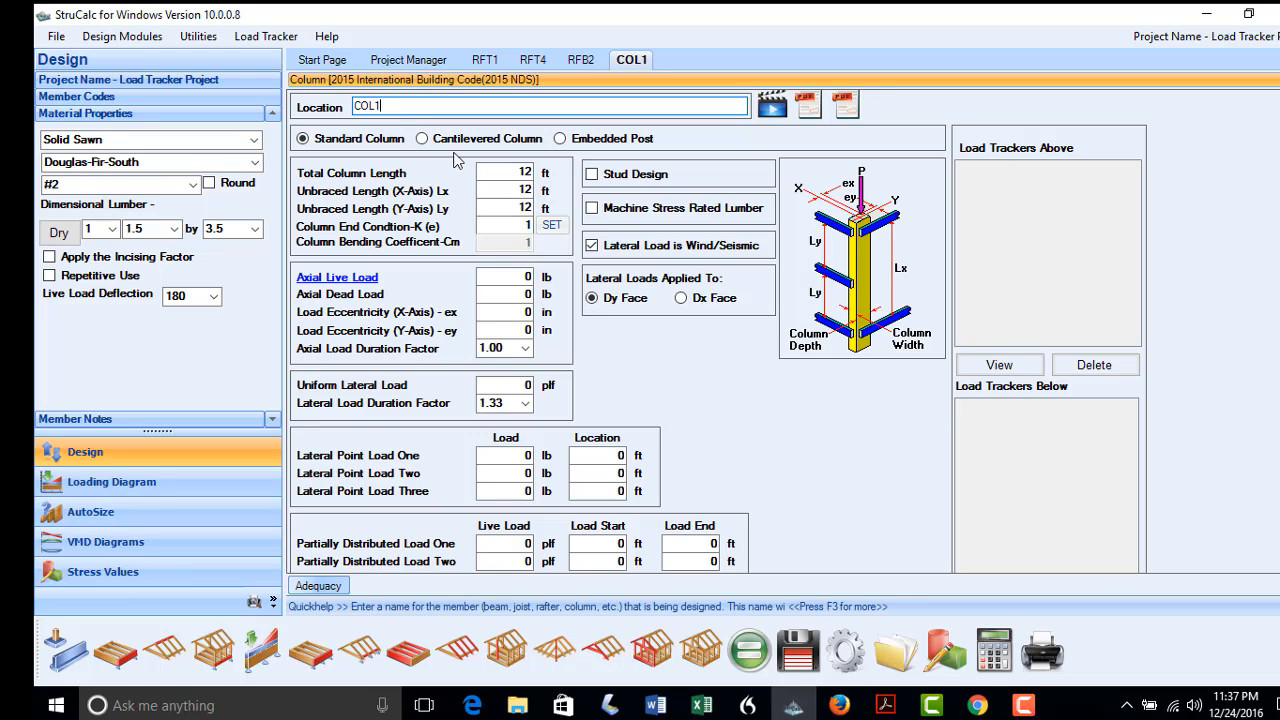
Load COL1 axially with RFB1 reaction A and RFB2 reaction B (6983 lb live, 4851 lb dead)
{"action": "left_click", "coordinate": [343, 279]}
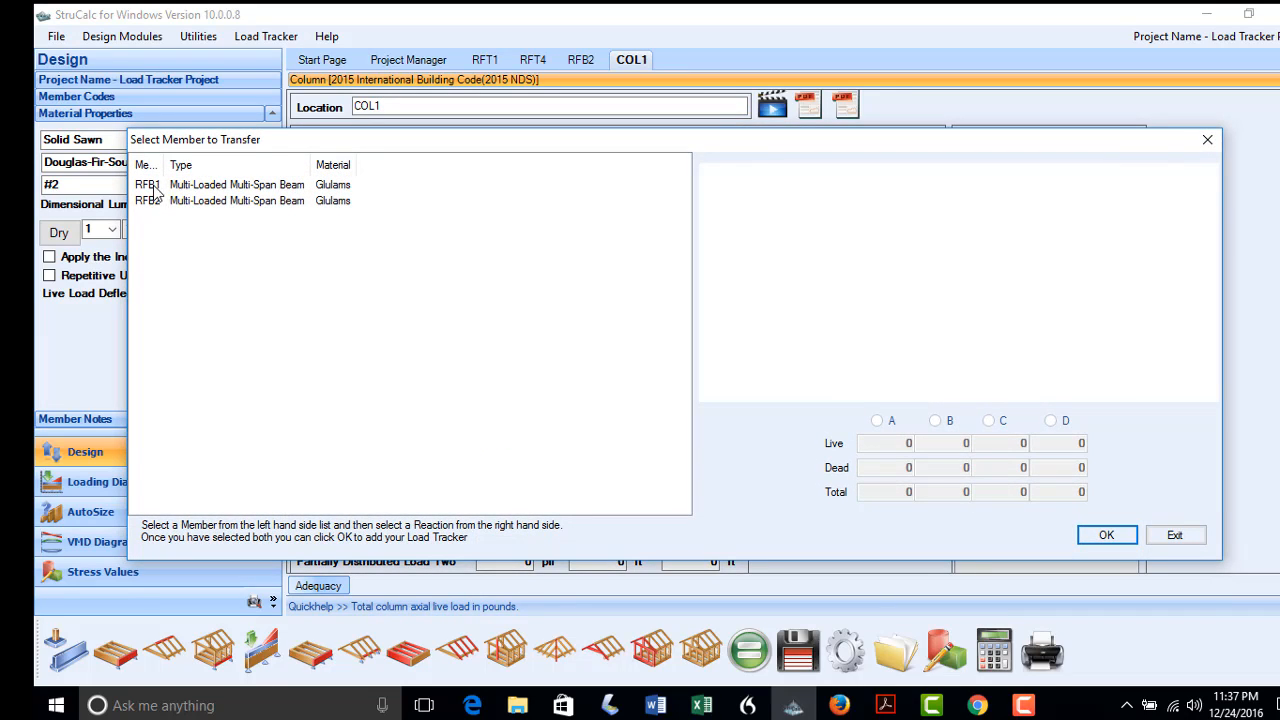
{"action": "left_click", "coordinate": [150, 185]}
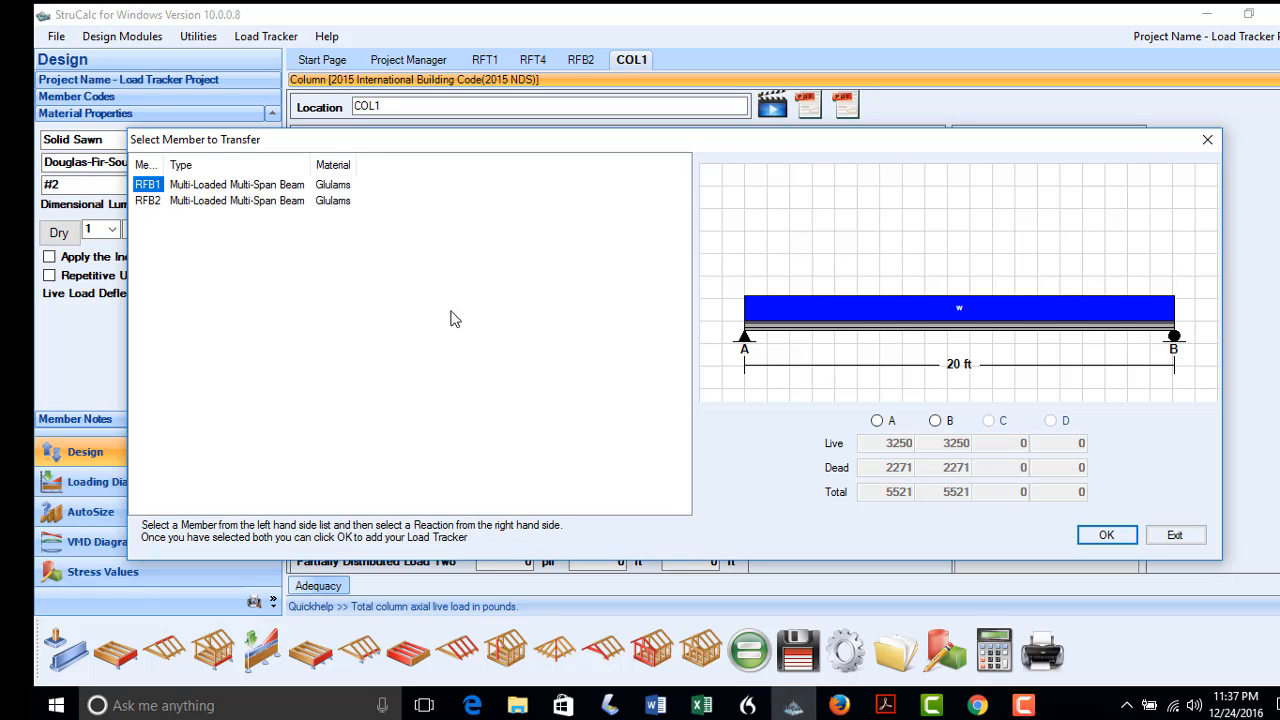
{"action": "left_click", "coordinate": [877, 421]}
{"action": "left_click", "coordinate": [1088, 542]}
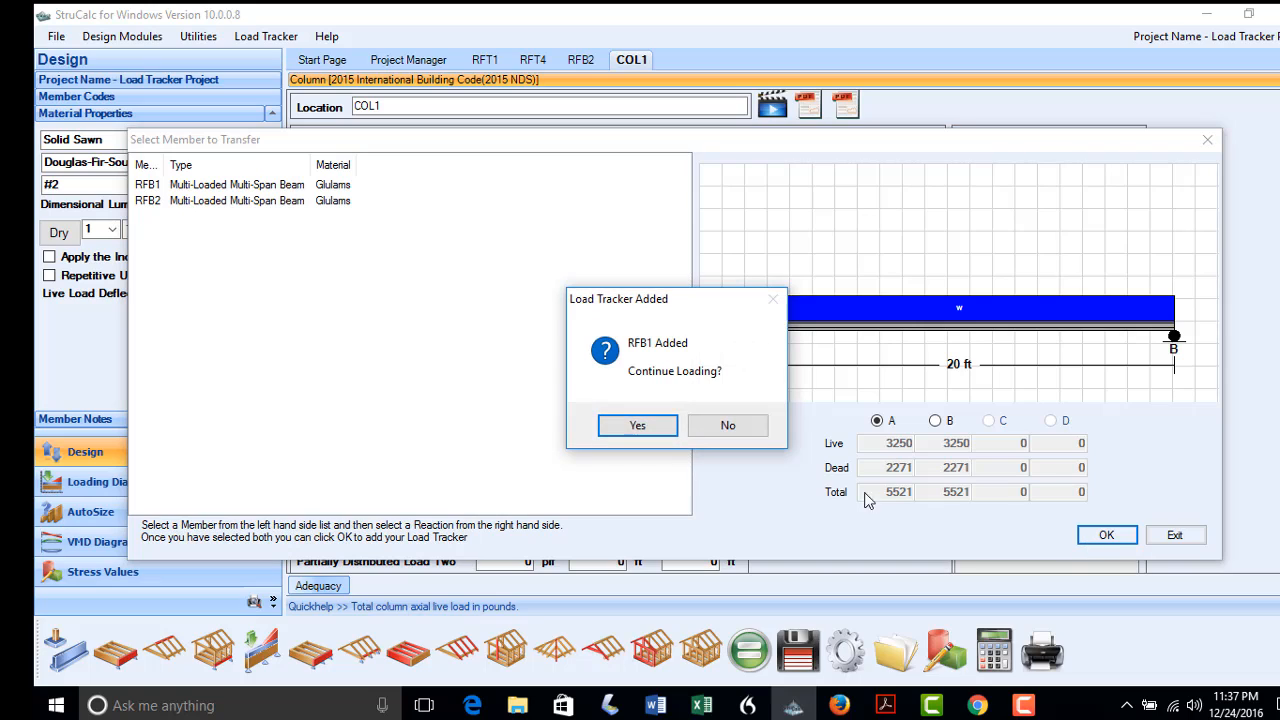
{"action": "left_click", "coordinate": [638, 426]}
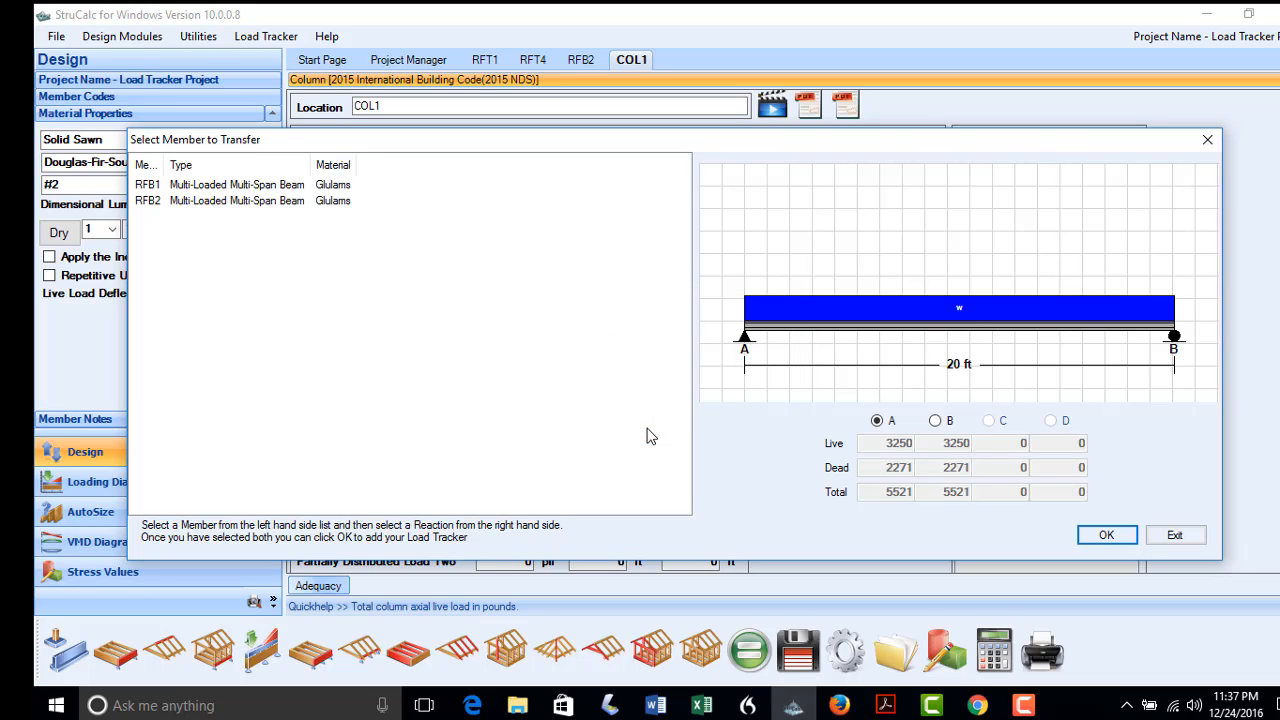
{"action": "left_click", "coordinate": [150, 201]}
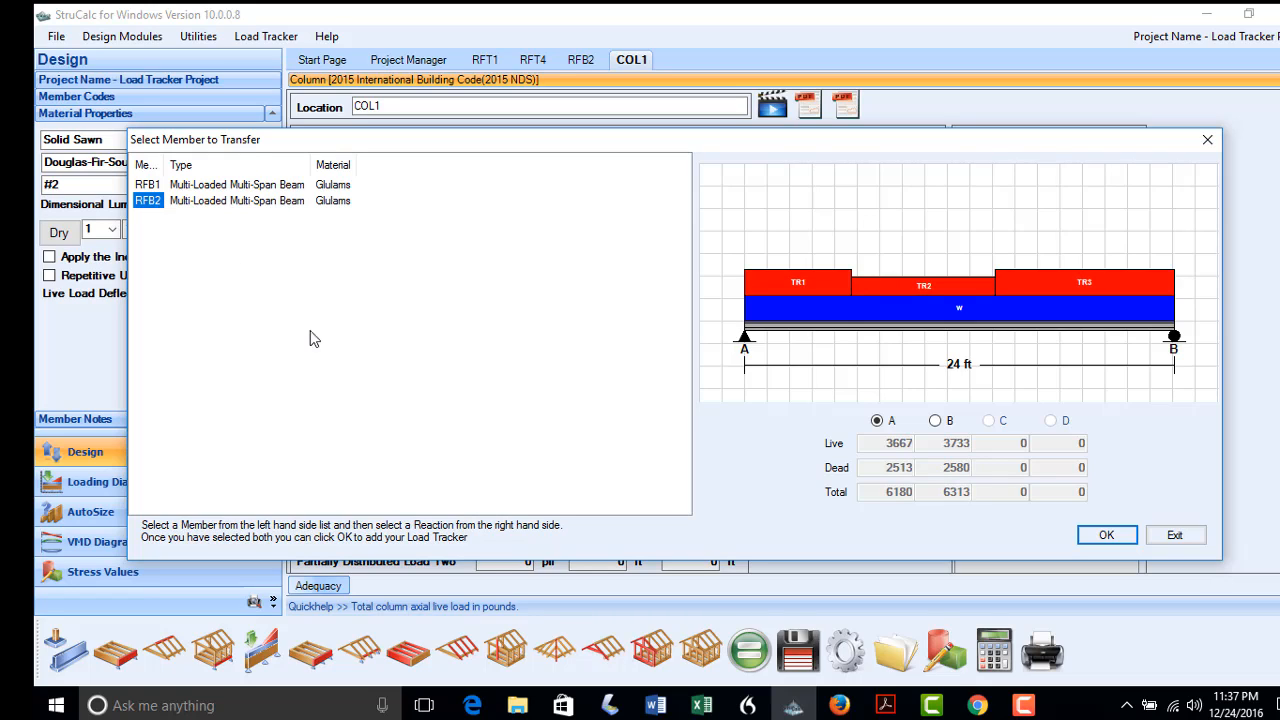
{"action": "left_click", "coordinate": [935, 421]}
{"action": "left_click", "coordinate": [1100, 538]}
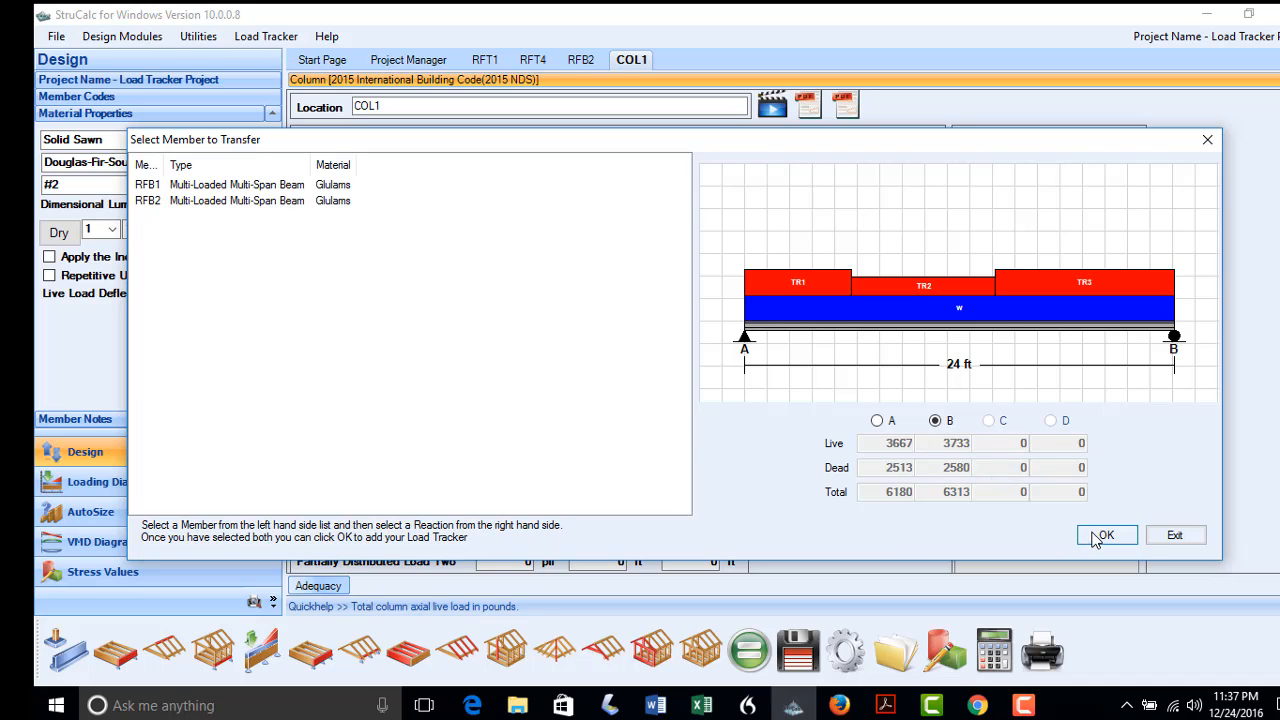
{"action": "left_click", "coordinate": [720, 432]}
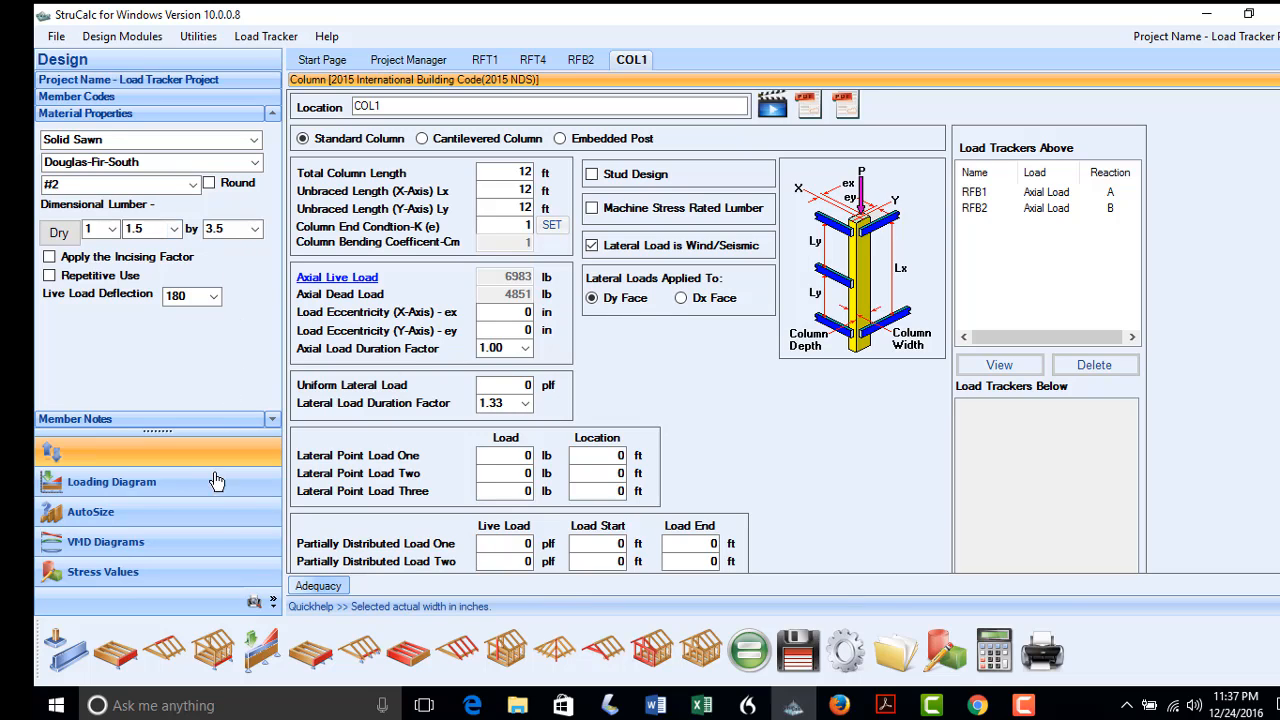
Auto-size COL1 to a #2 solid sawn 5.5 x 7.5 post and save the project
{"action": "left_click", "coordinate": [218, 521]}
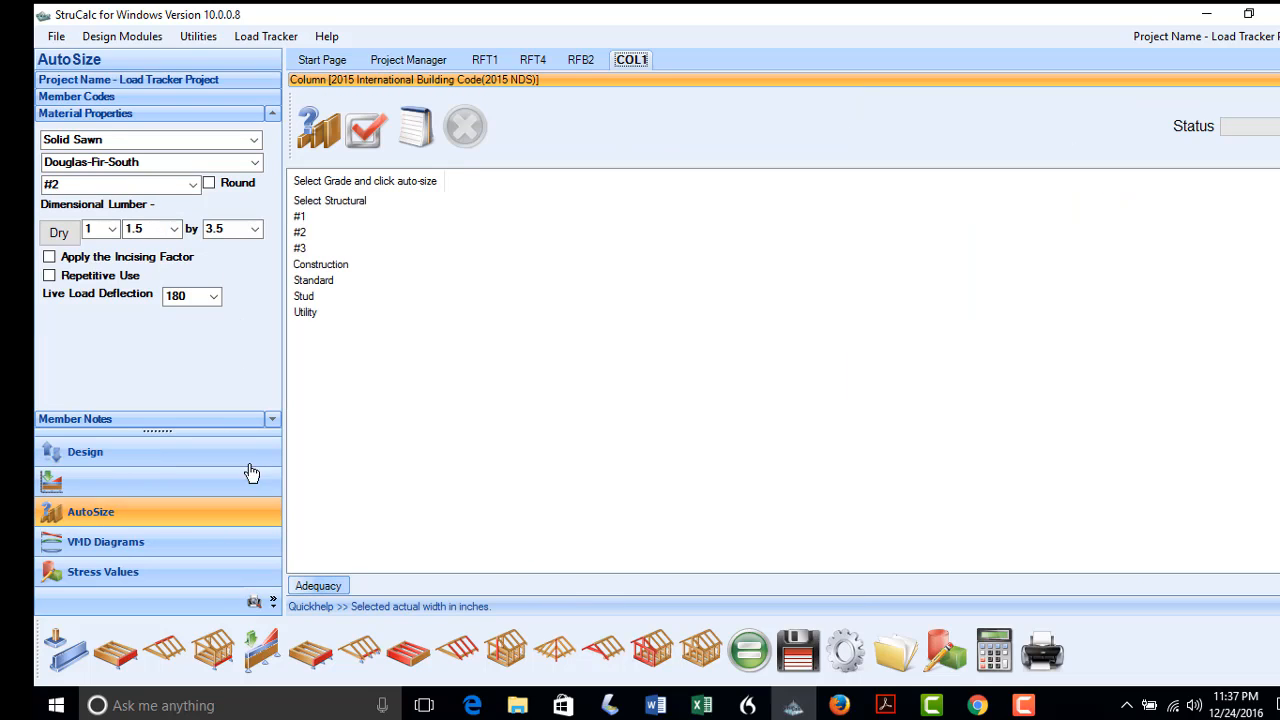
{"action": "left_click", "coordinate": [300, 233]}
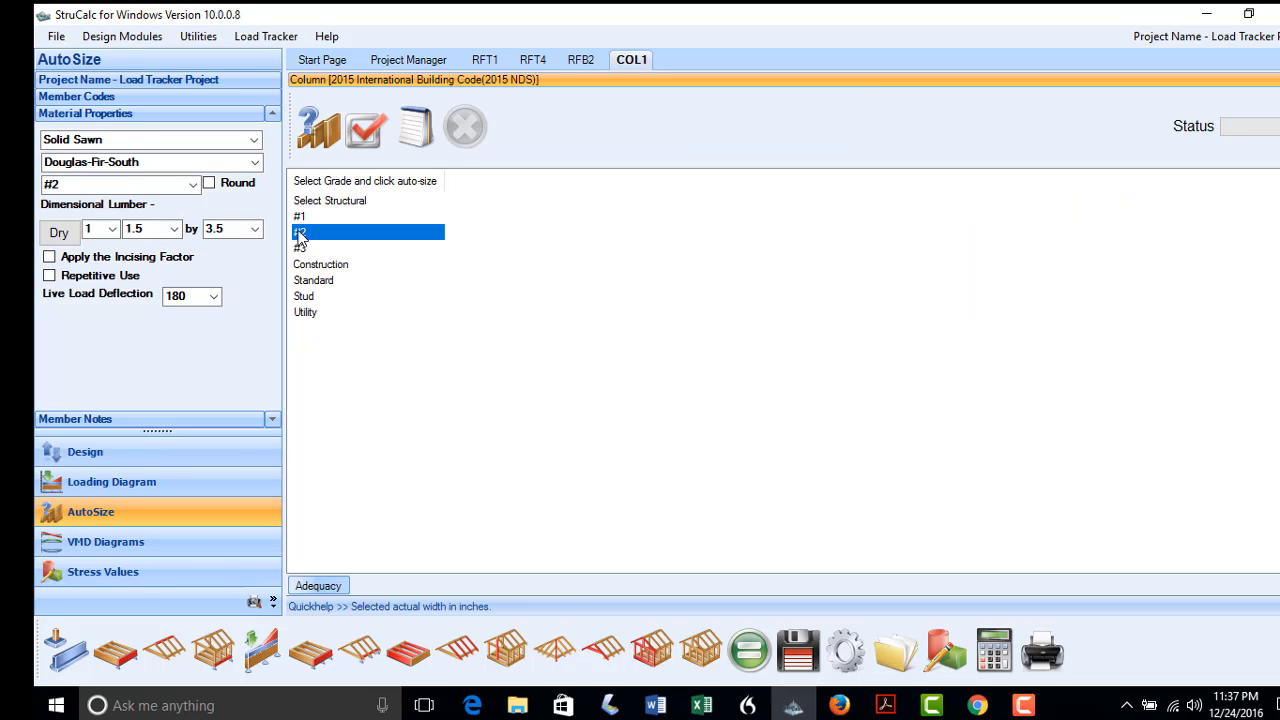
{"action": "left_click", "coordinate": [313, 140]}
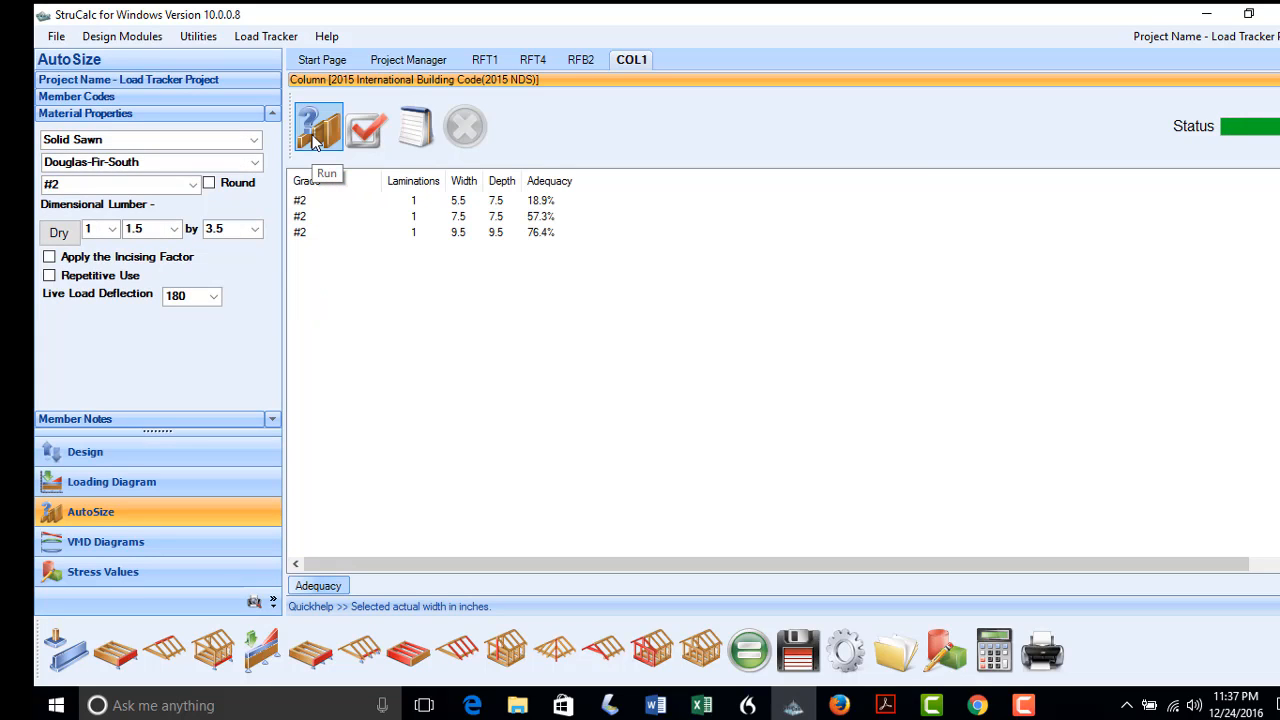
{"action": "left_click", "coordinate": [303, 203]}
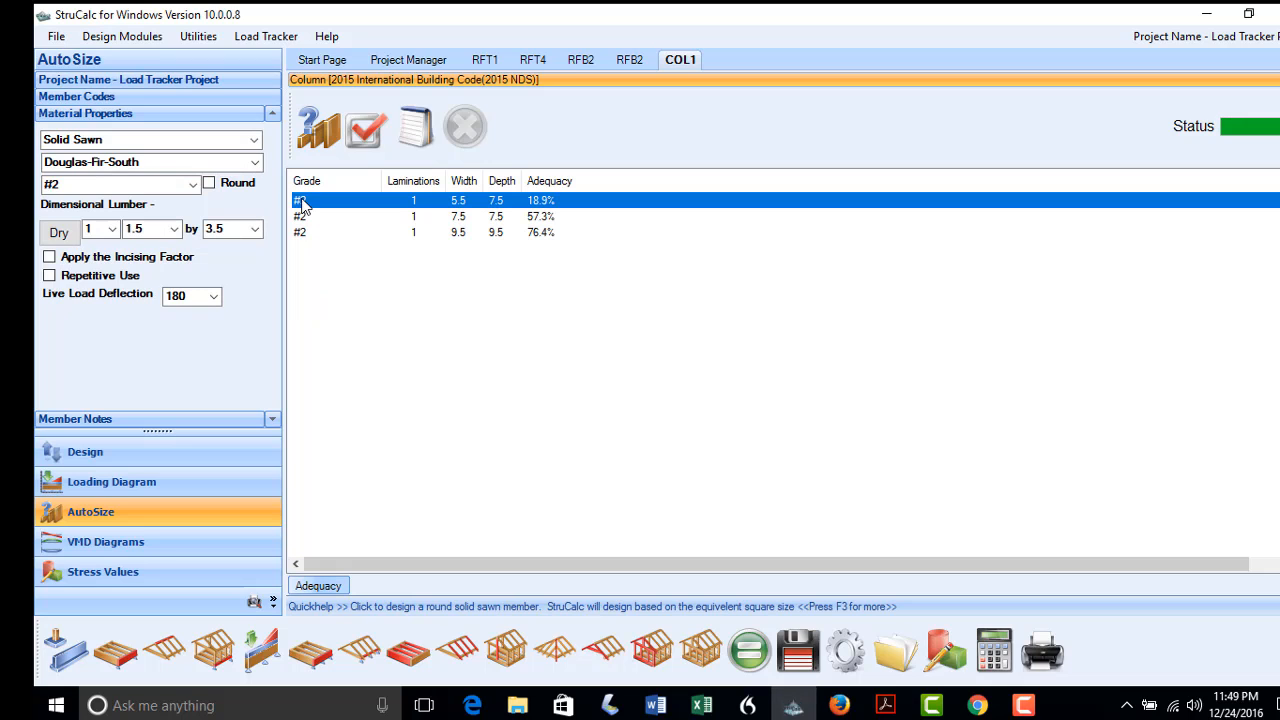
{"action": "left_click", "coordinate": [365, 132]}
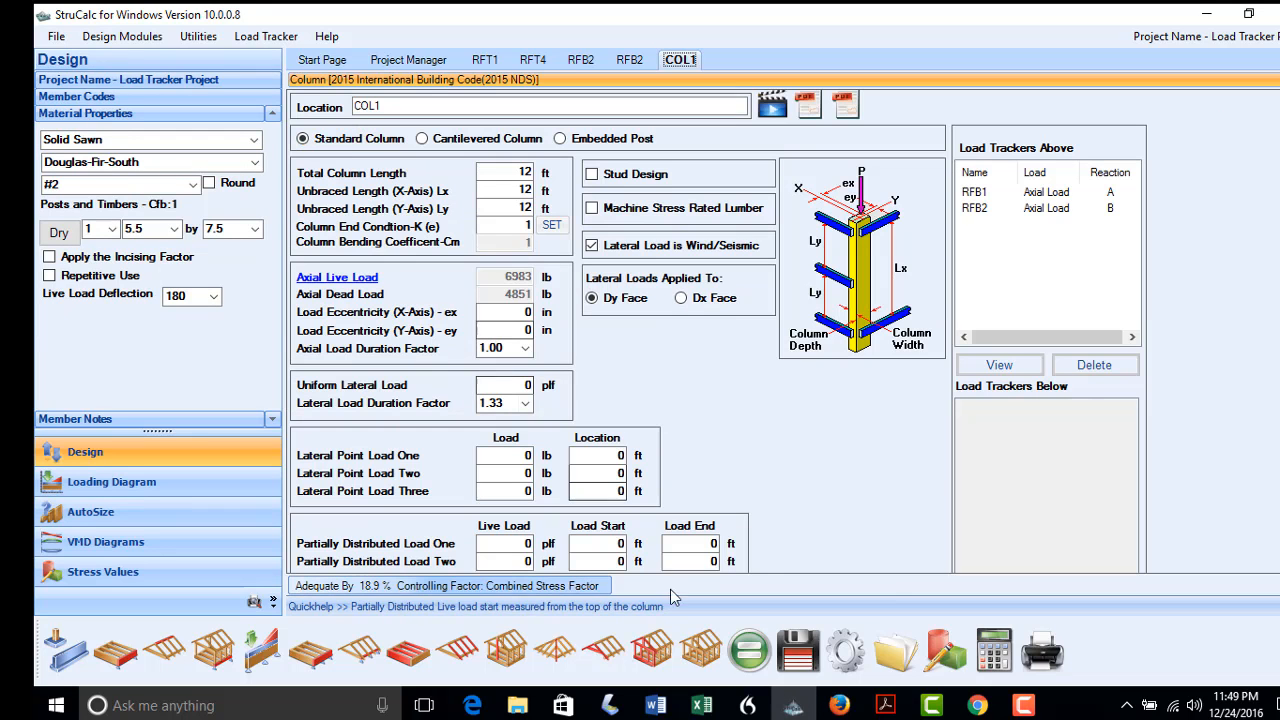
{"action": "left_click", "coordinate": [797, 665]}
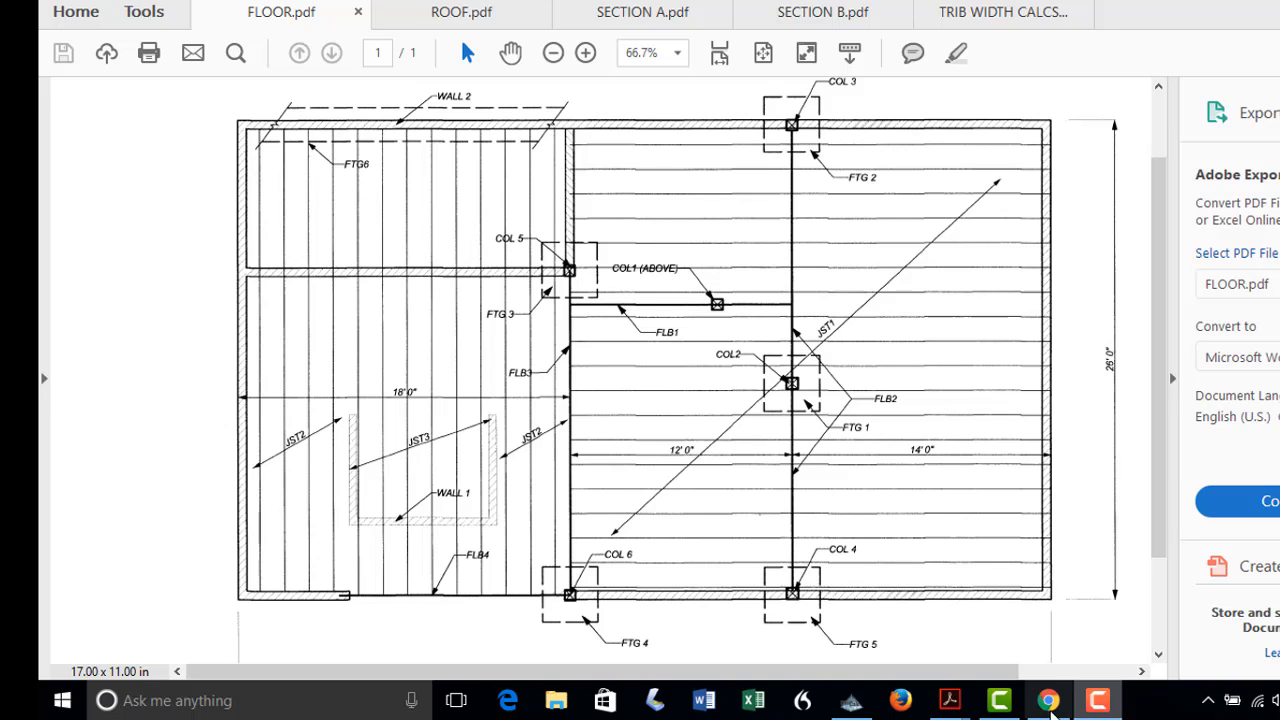
Return from the FLOOR.pdf plan to StruCalc's JST1 floor joist design
{"action": "left_click", "coordinate": [850, 700]}
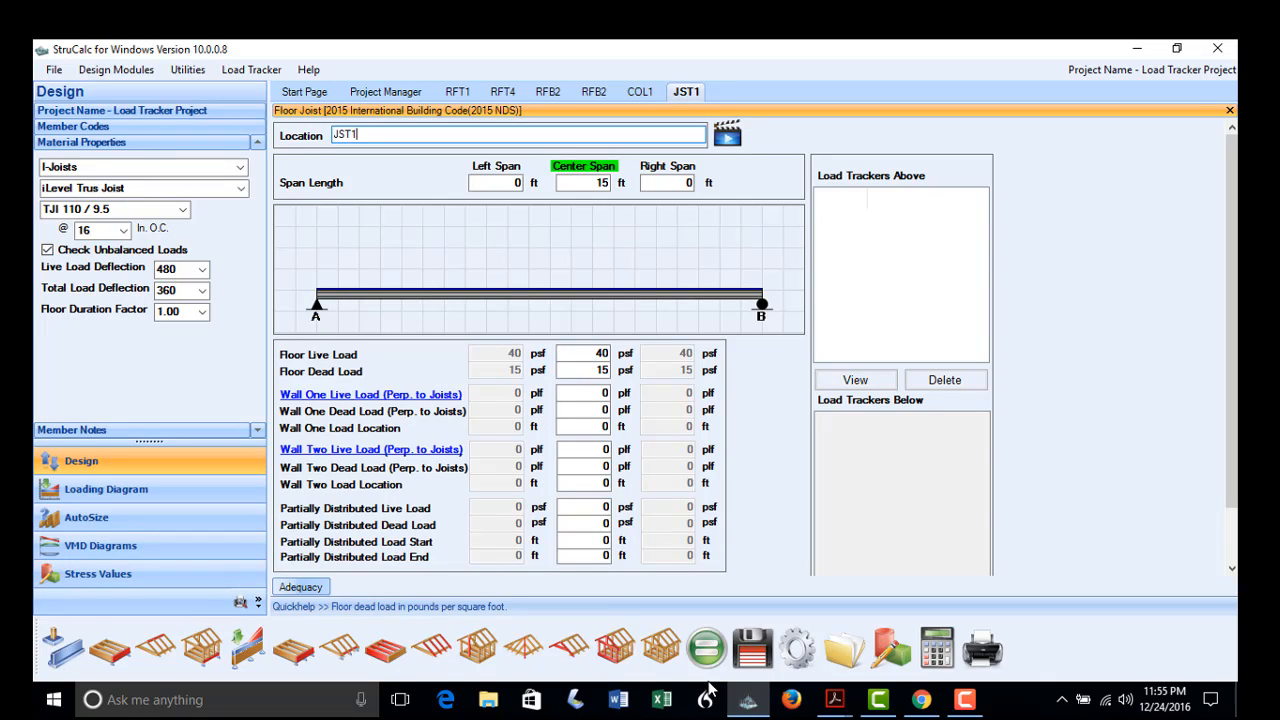
Set JST1 spans to 12 ft and 14 ft and auto-size it to TJI 110 / 11.875
{"action": "left_click", "coordinate": [564, 189]}
{"action": "type", "text": "12"}
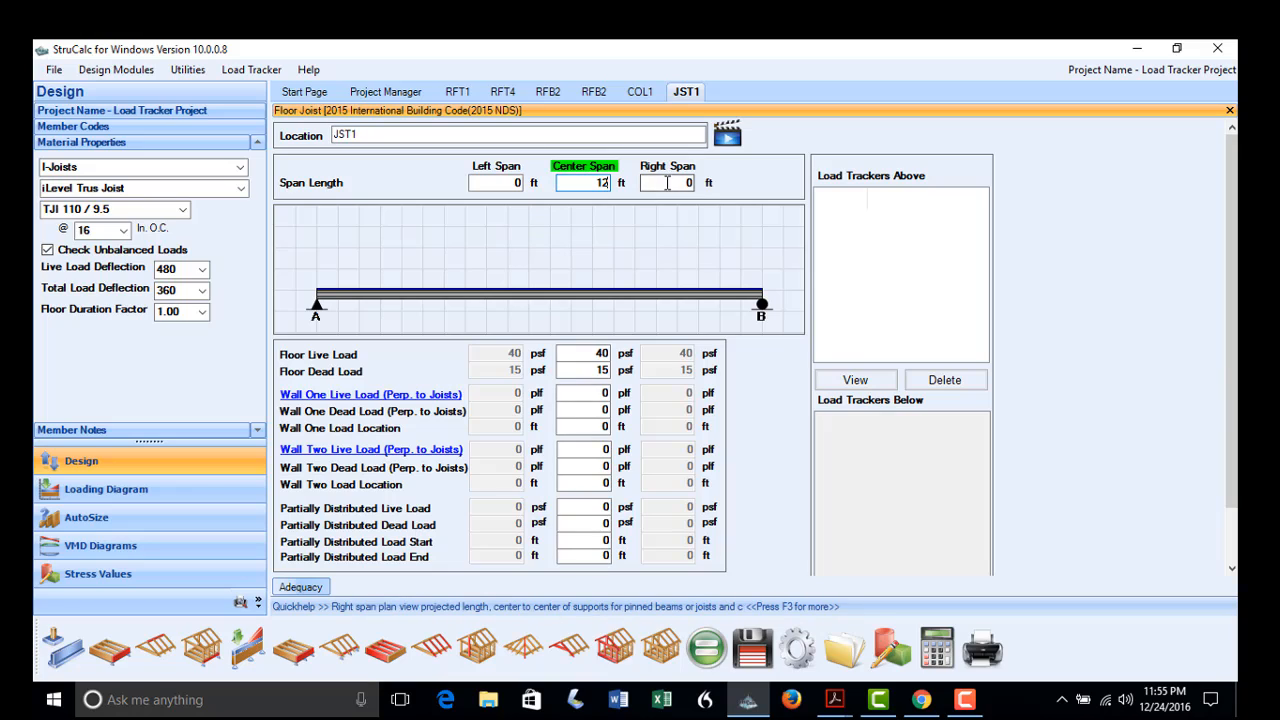
{"action": "key", "text": "Tab"}
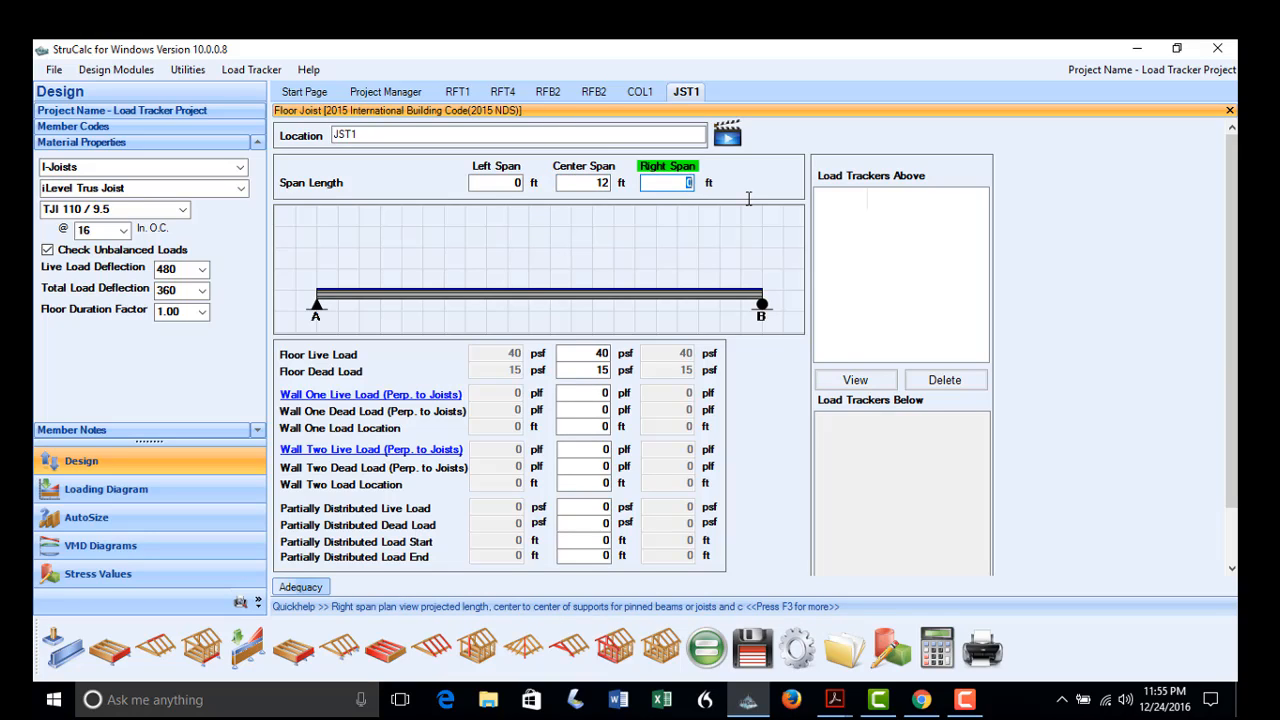
{"action": "type", "text": "14"}
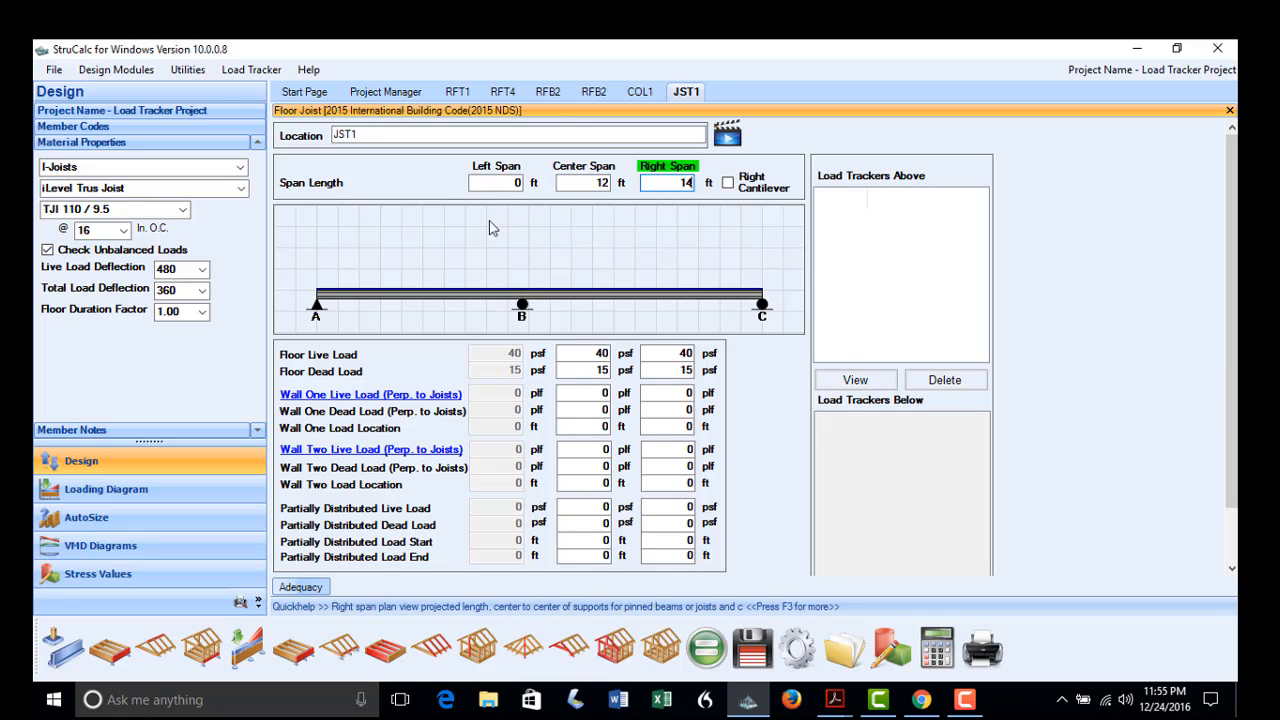
{"action": "left_click", "coordinate": [223, 519]}
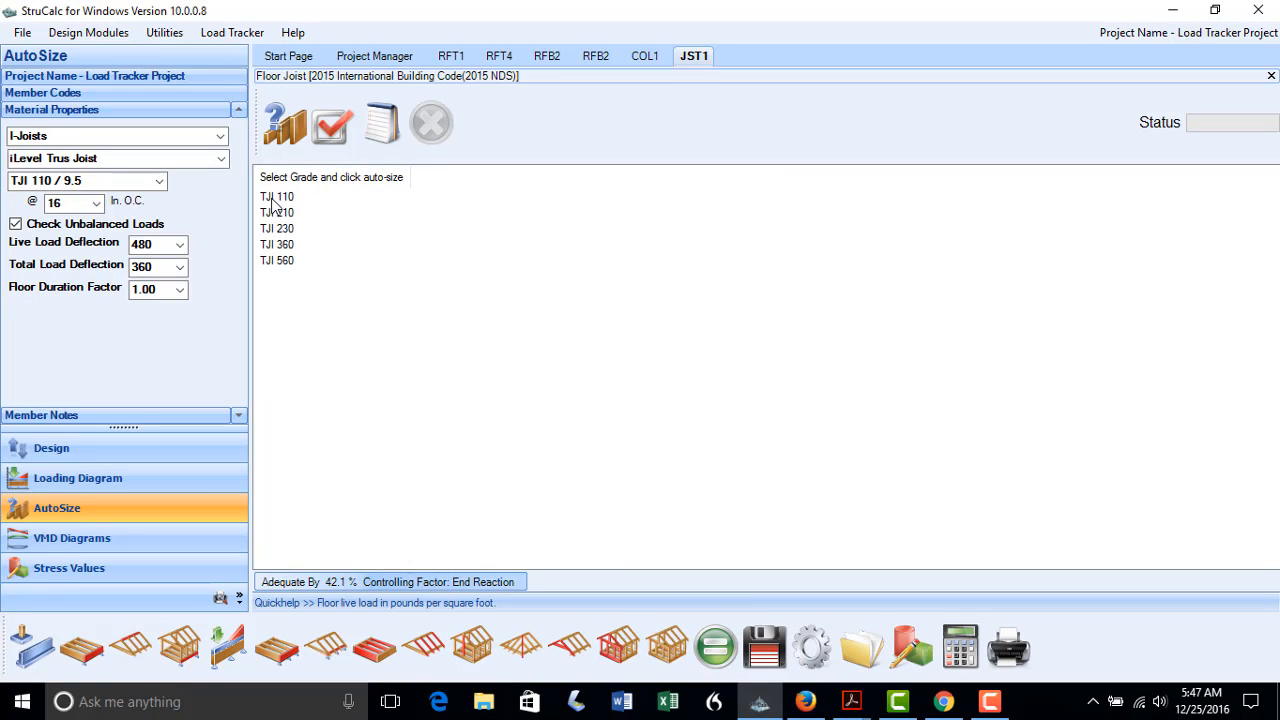
{"action": "left_click", "coordinate": [273, 199]}
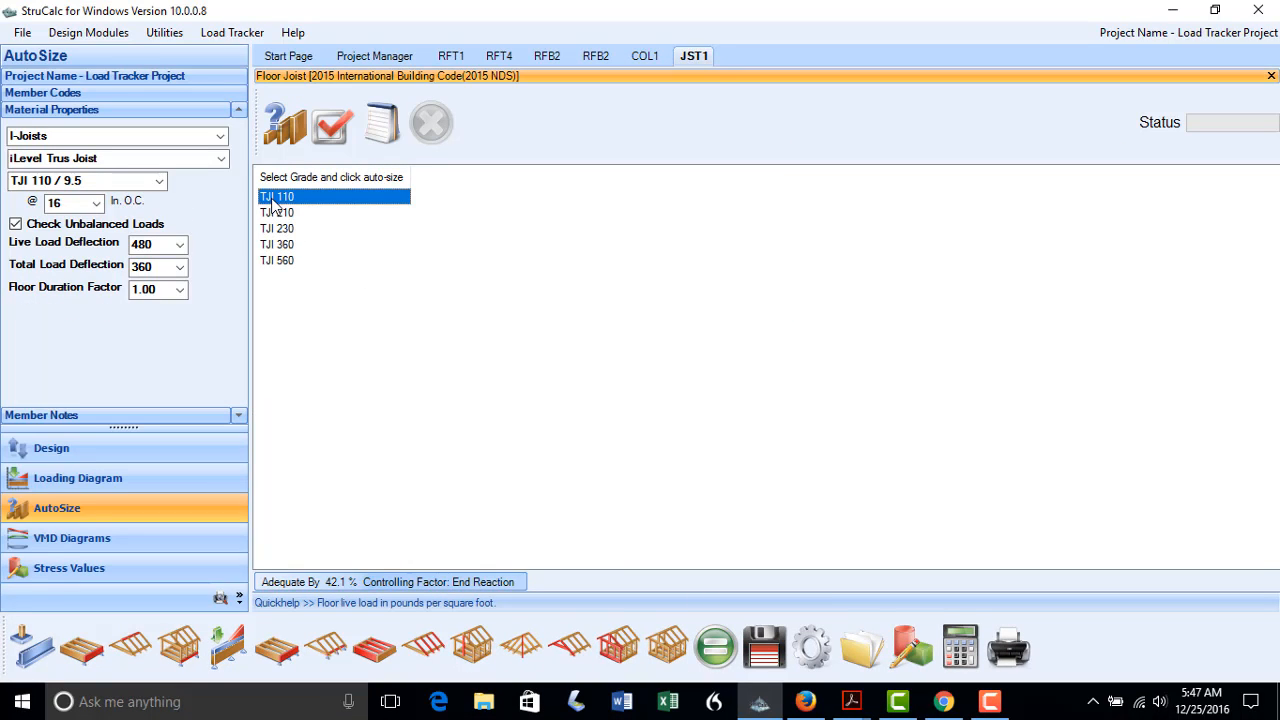
{"action": "left_click", "coordinate": [285, 124]}
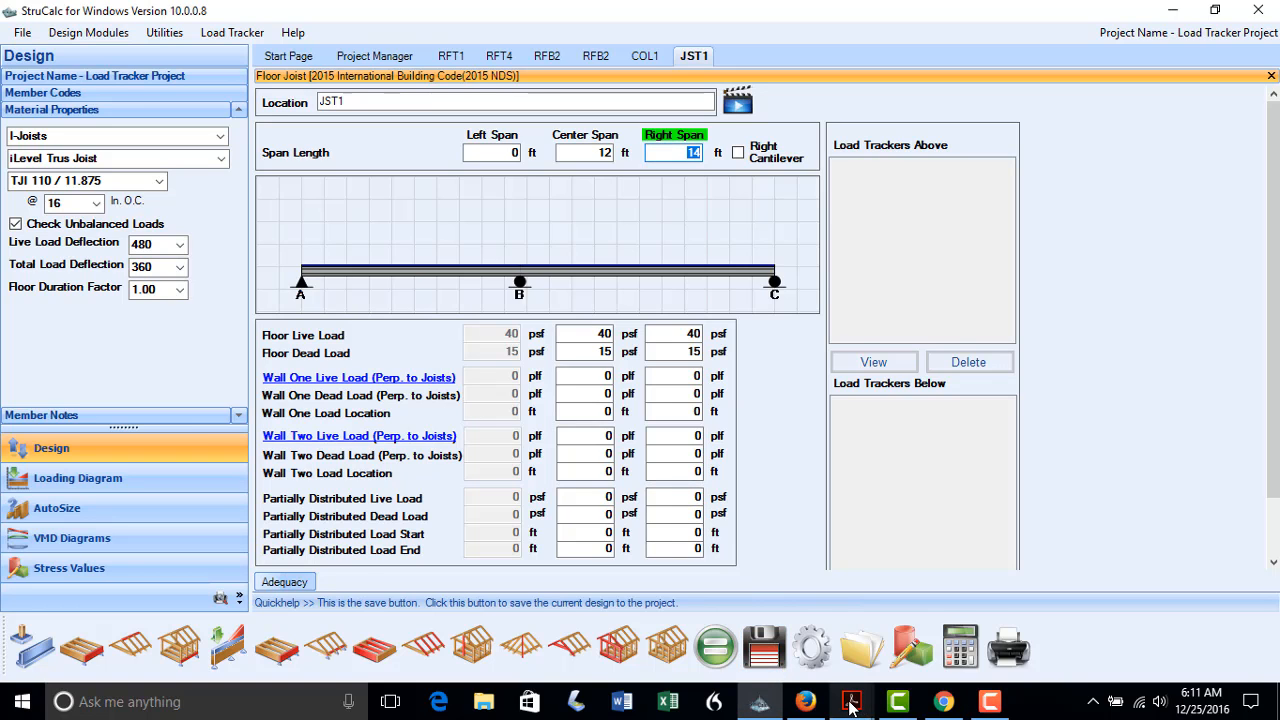
Rename the joist JST2, set spans to 18 ft and 8 ft, and calculate (adequate by 41.3%)
{"action": "left_click", "coordinate": [851, 707]}
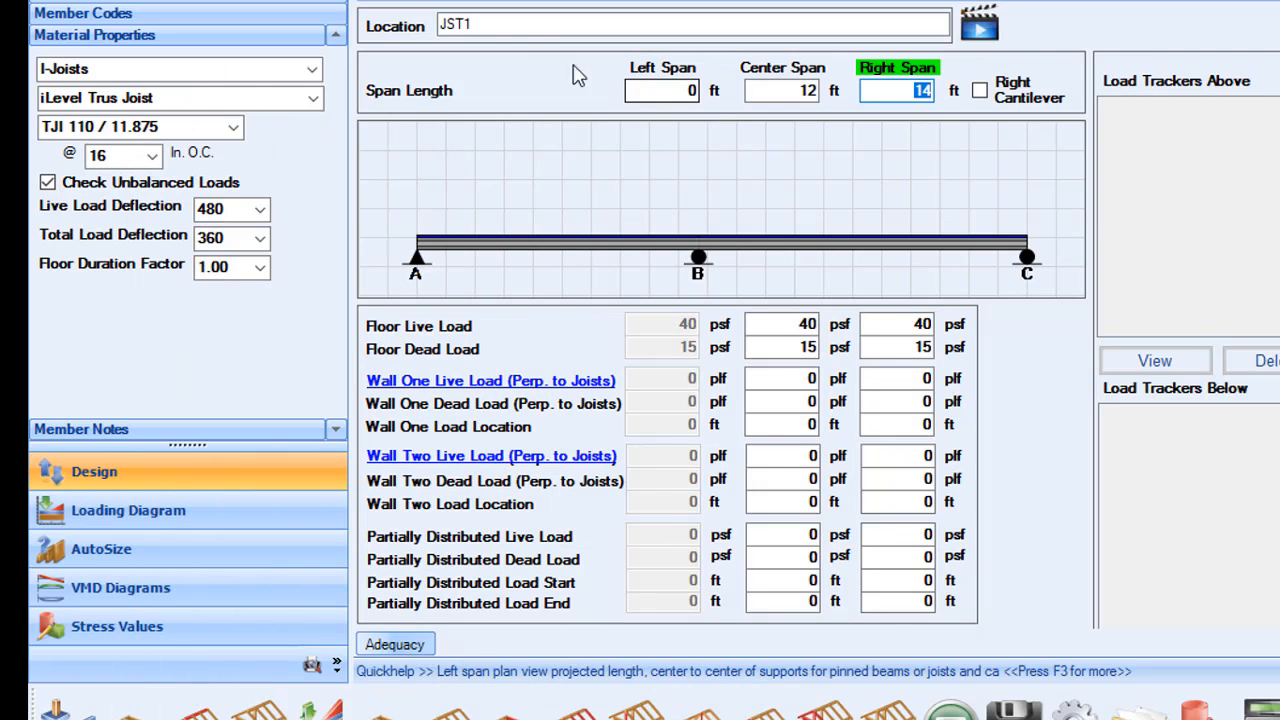
{"action": "left_click", "coordinate": [474, 24]}
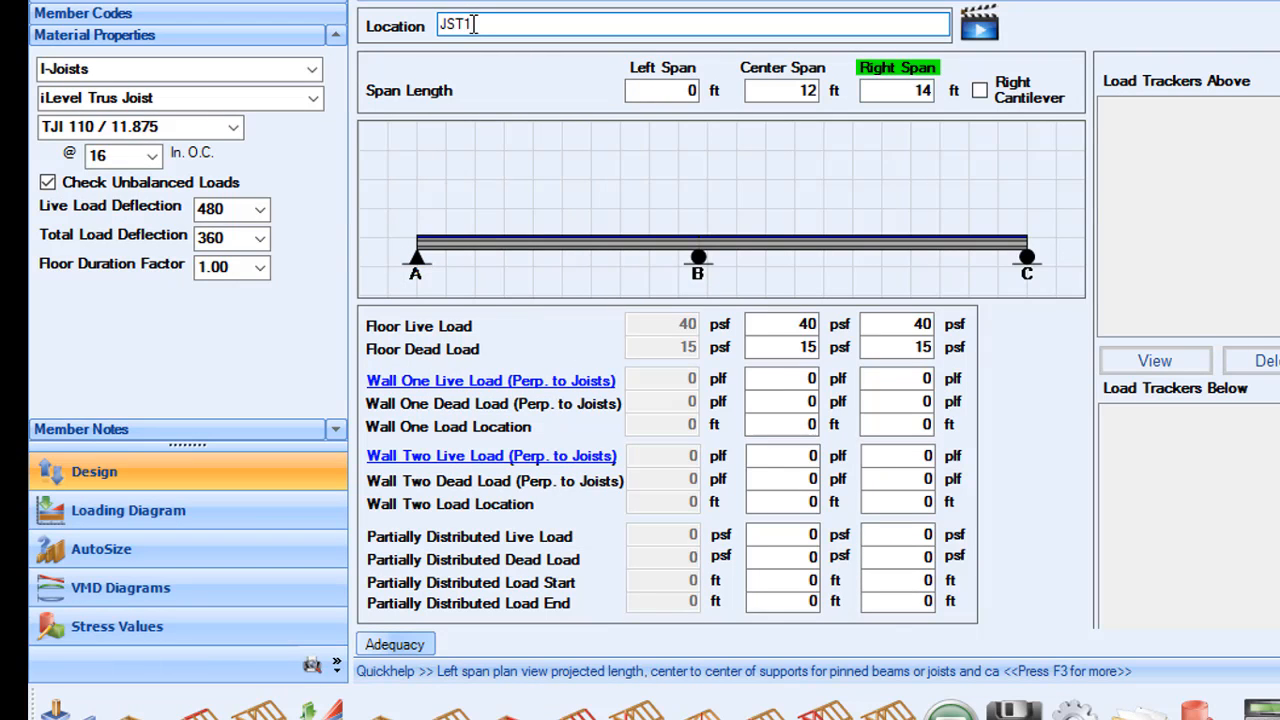
{"action": "key", "text": "BackSpace"}
{"action": "left_click", "coordinate": [791, 92]}
{"action": "double_click", "coordinate": [791, 92]}
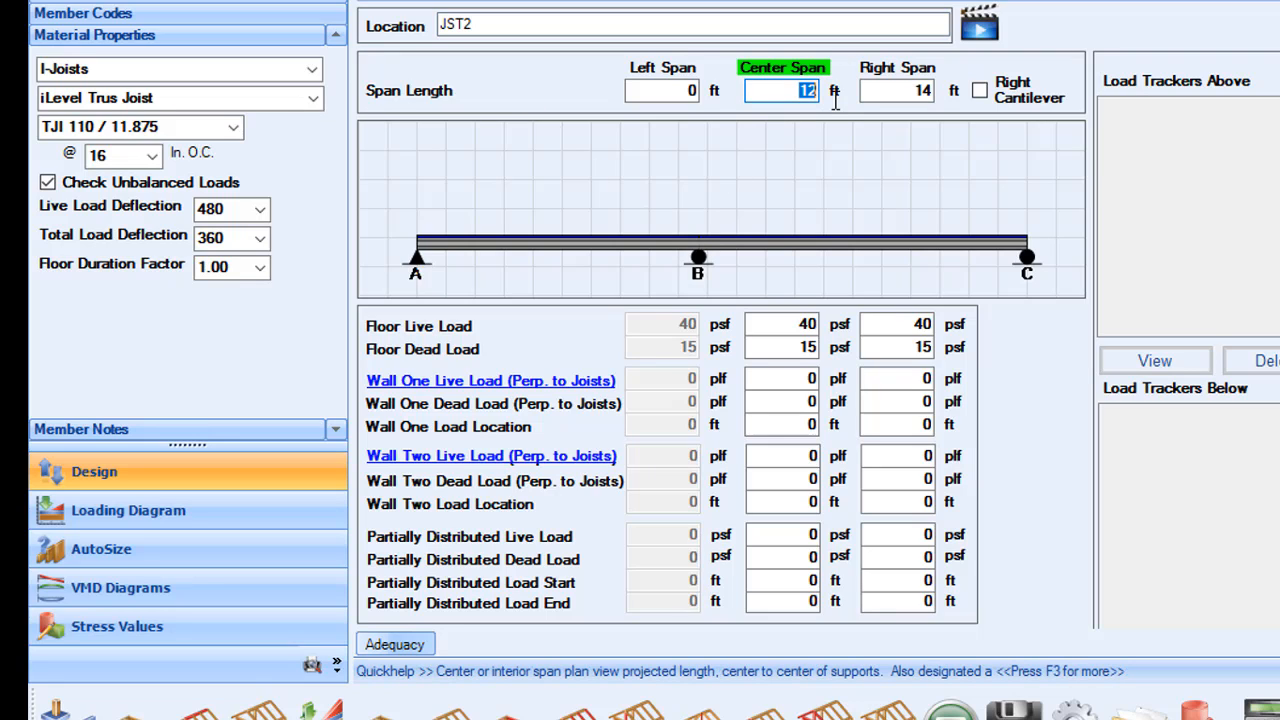
{"action": "type", "text": "18"}
{"action": "double_click", "coordinate": [895, 92]}
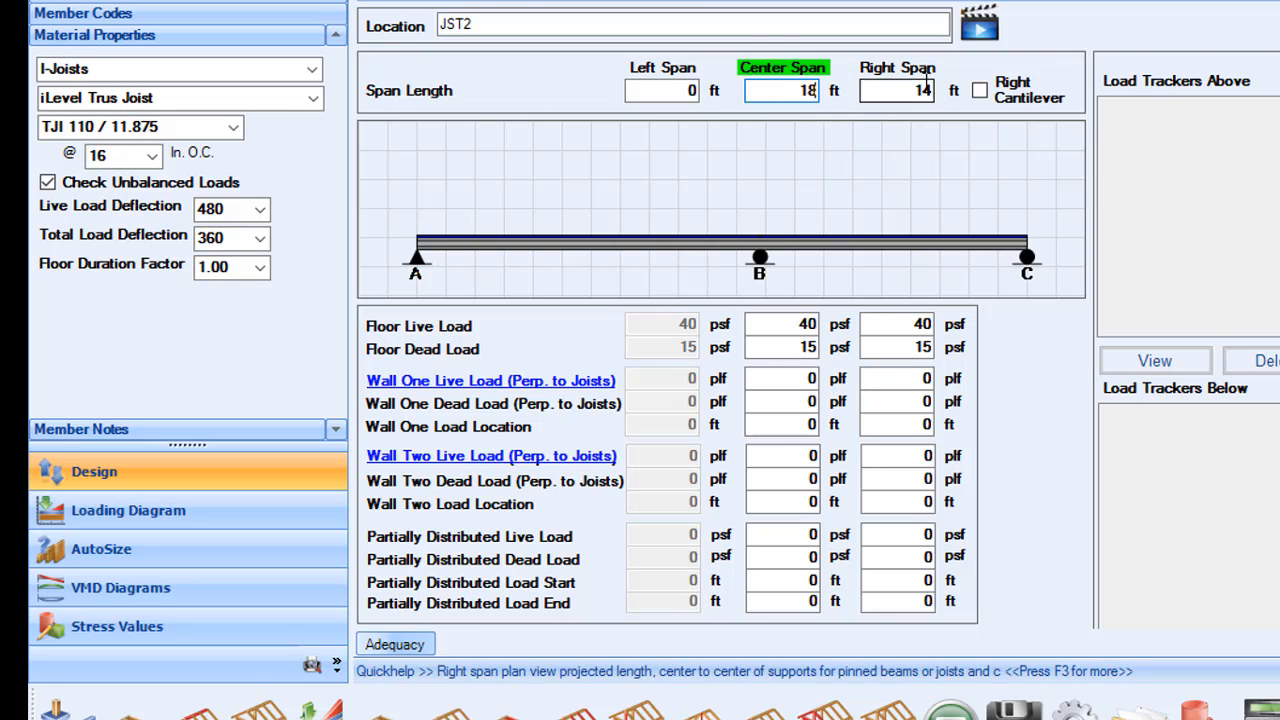
{"action": "type", "text": "8"}
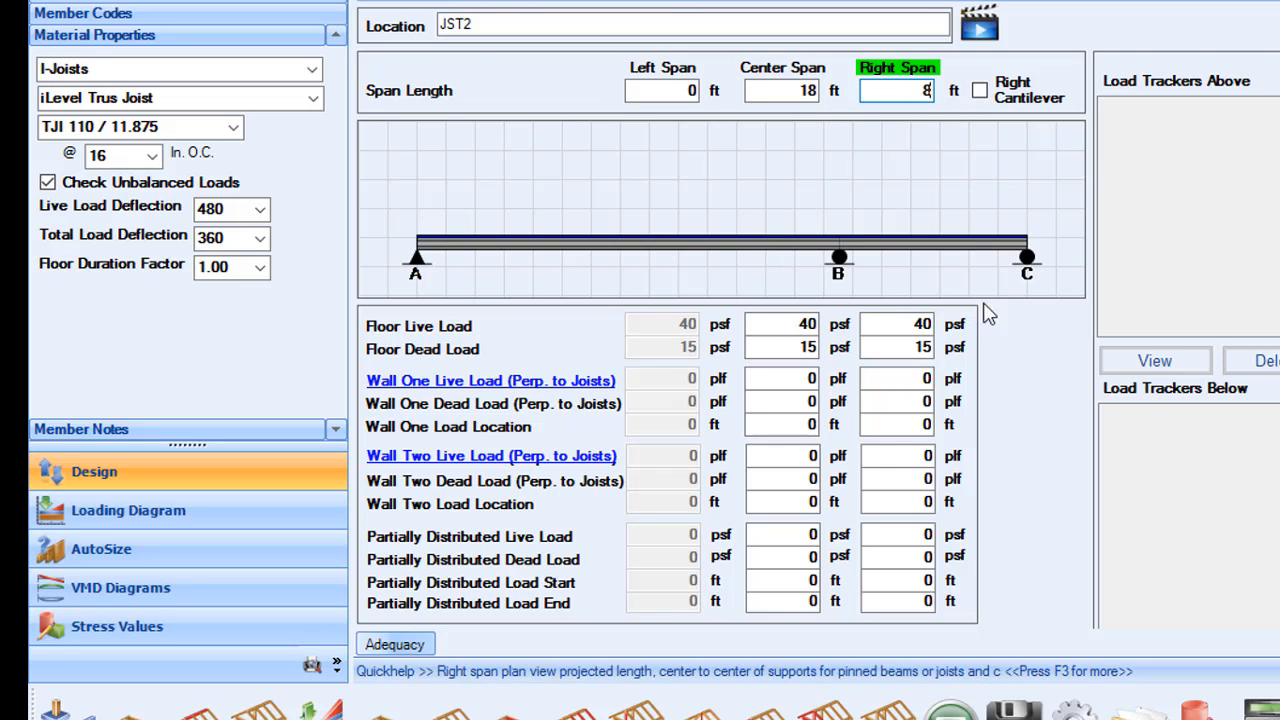
{"action": "left_click", "coordinate": [950, 712]}
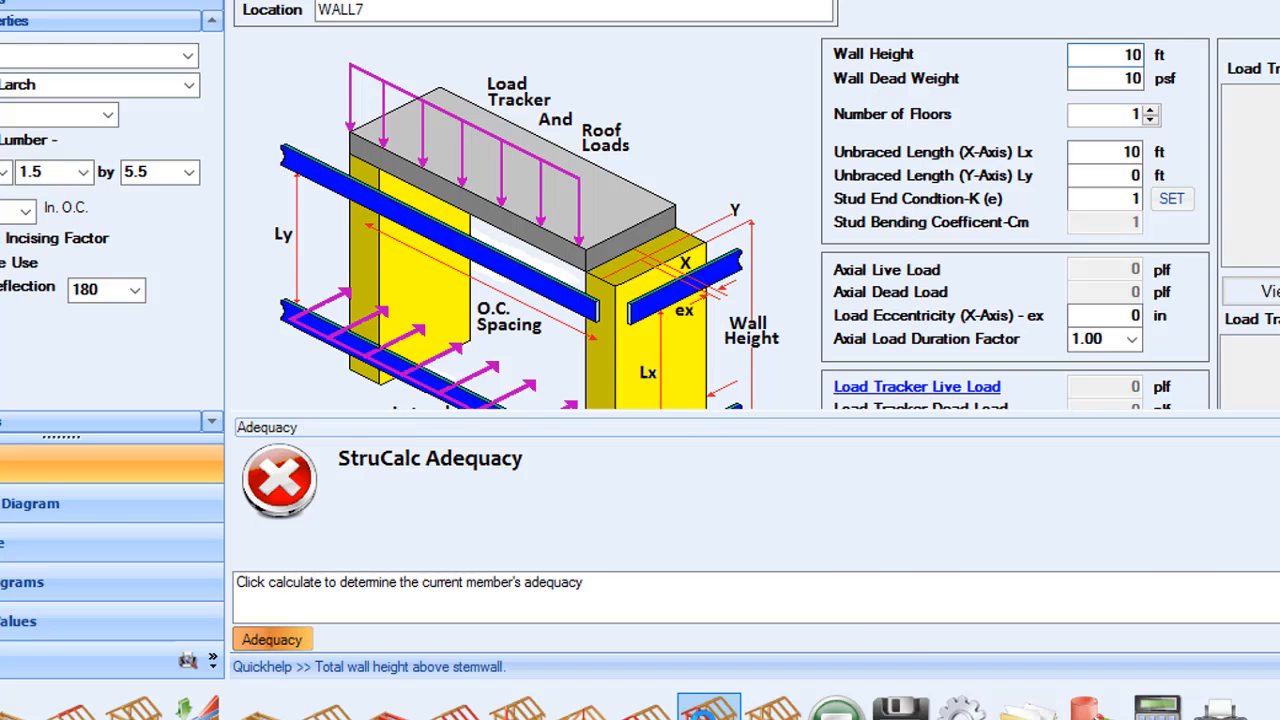
Name the stud wall WALL1 with an 8 ft height, and list the members available for live load transfer
{"action": "left_click", "coordinate": [378, 9]}
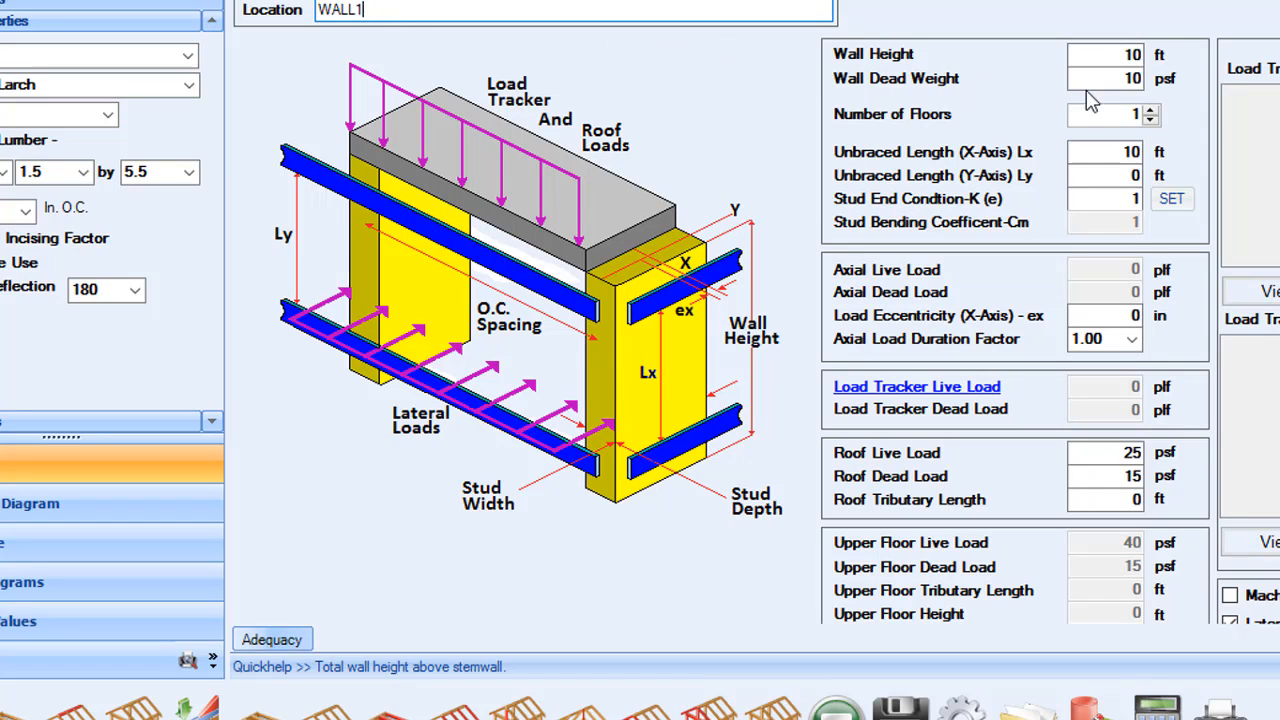
{"action": "double_click", "coordinate": [1108, 53]}
{"action": "type", "text": "8"}
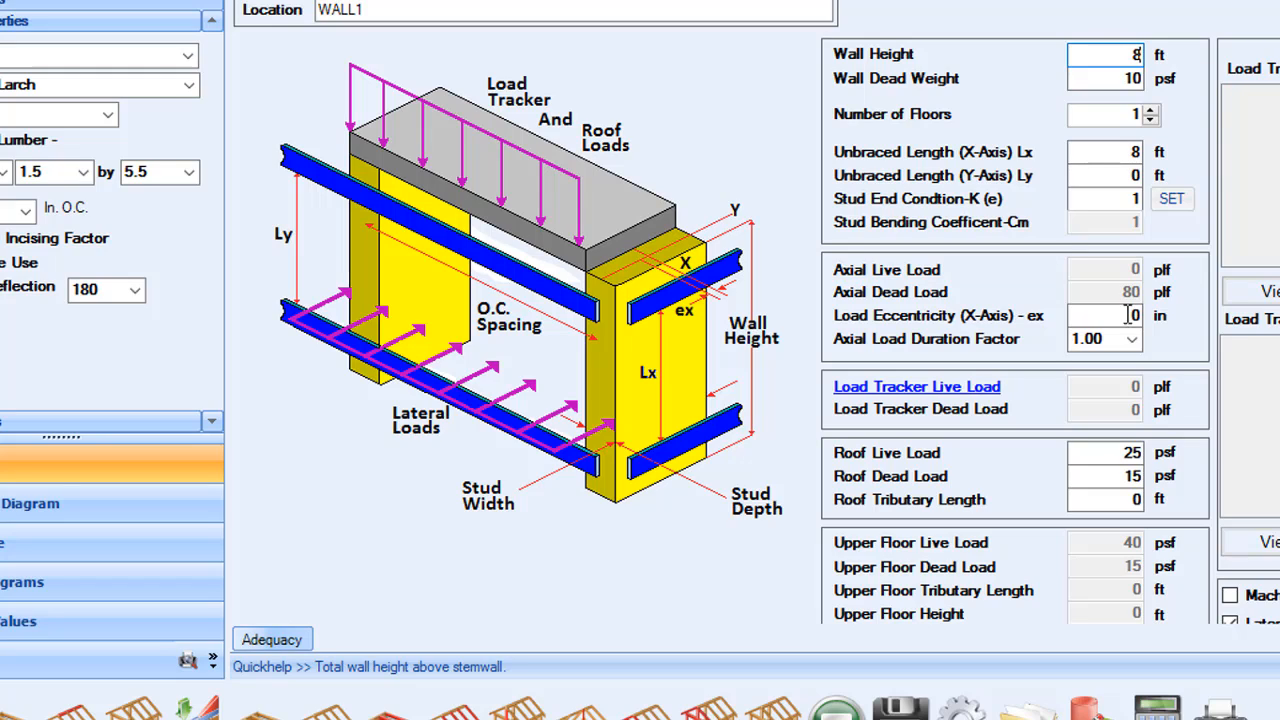
{"action": "left_click", "coordinate": [915, 390]}
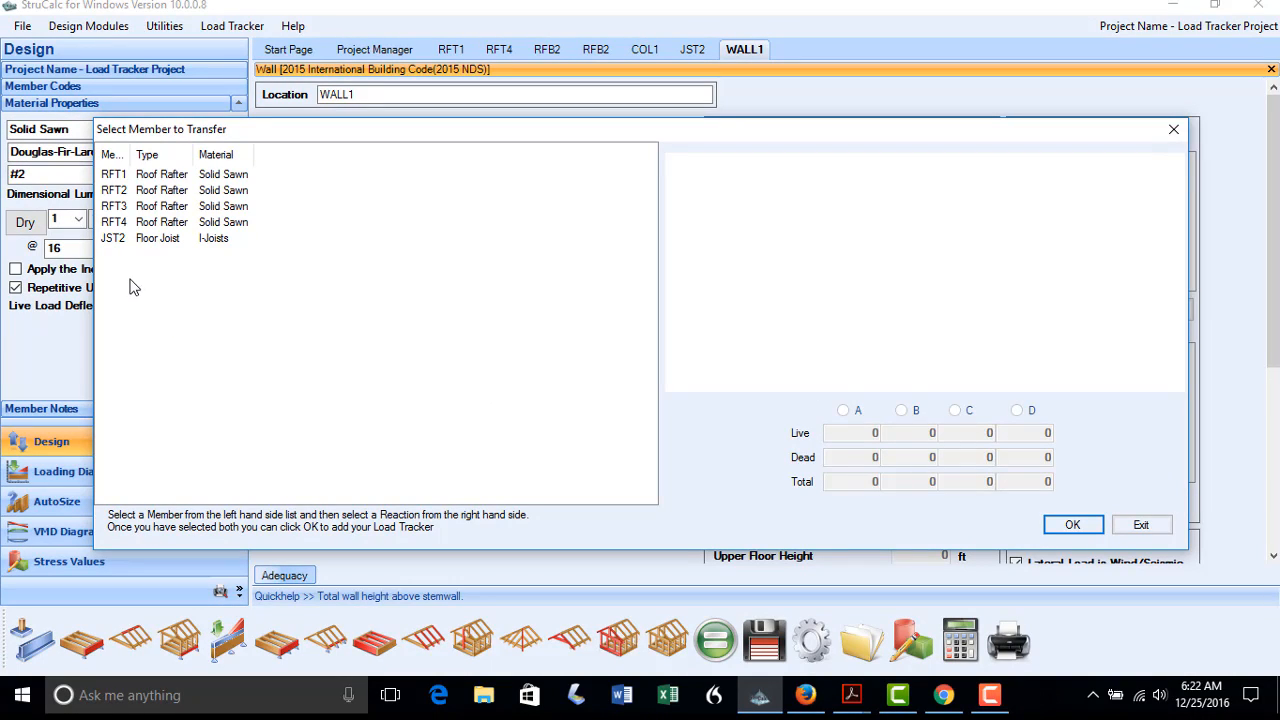
Add load trackers from RFT3 reaction B and RFT4 reaction A to WALL1, then calculate it (adequate 93.2%)
{"action": "left_click", "coordinate": [118, 207]}
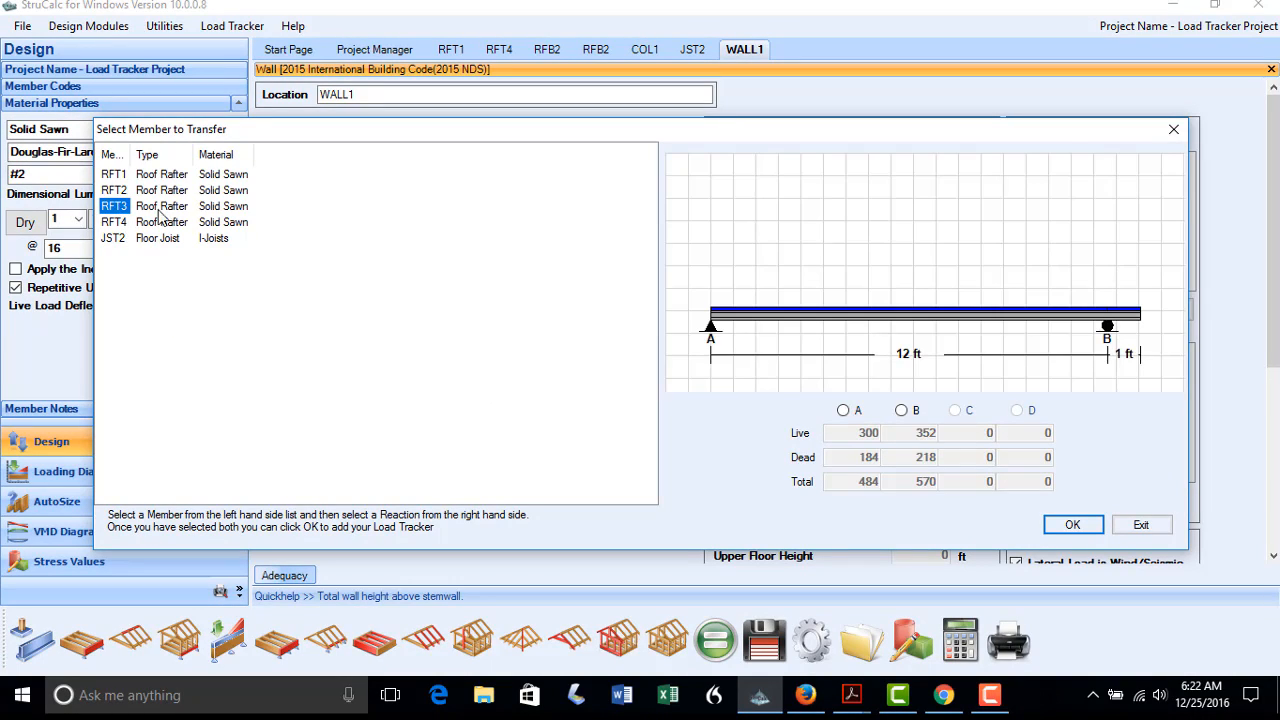
{"action": "left_click", "coordinate": [903, 411]}
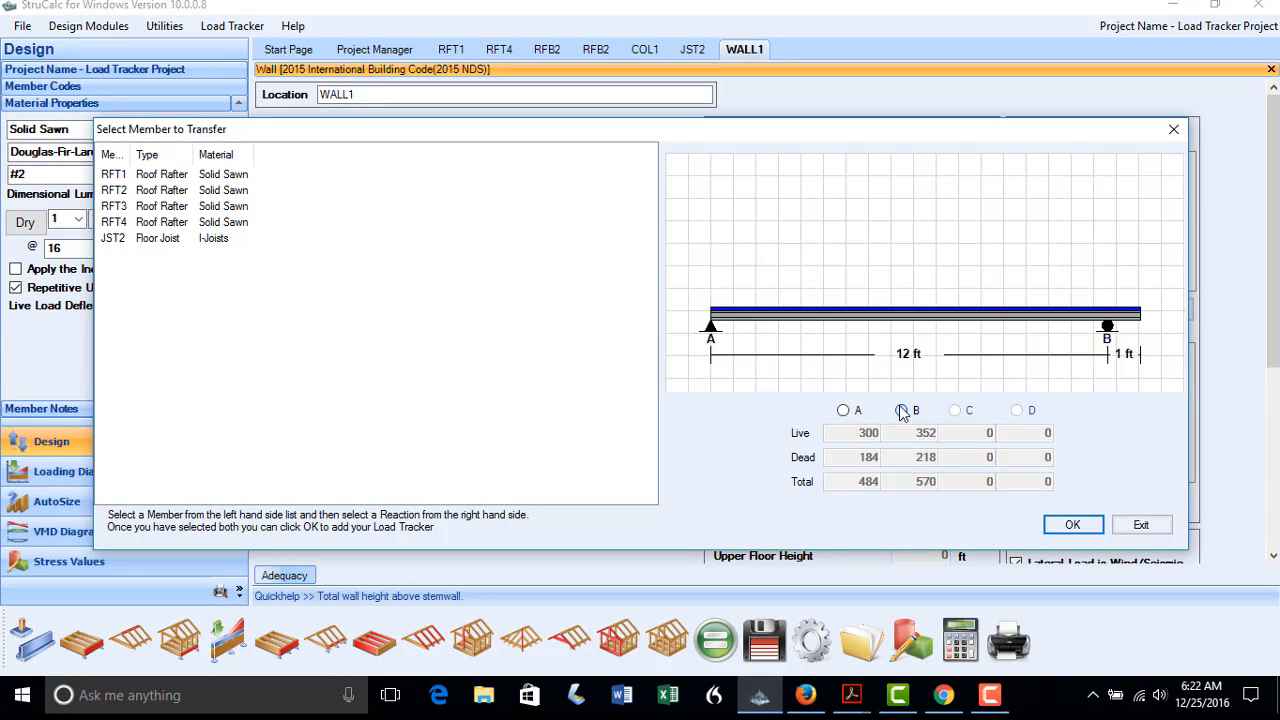
{"action": "left_click", "coordinate": [1067, 524]}
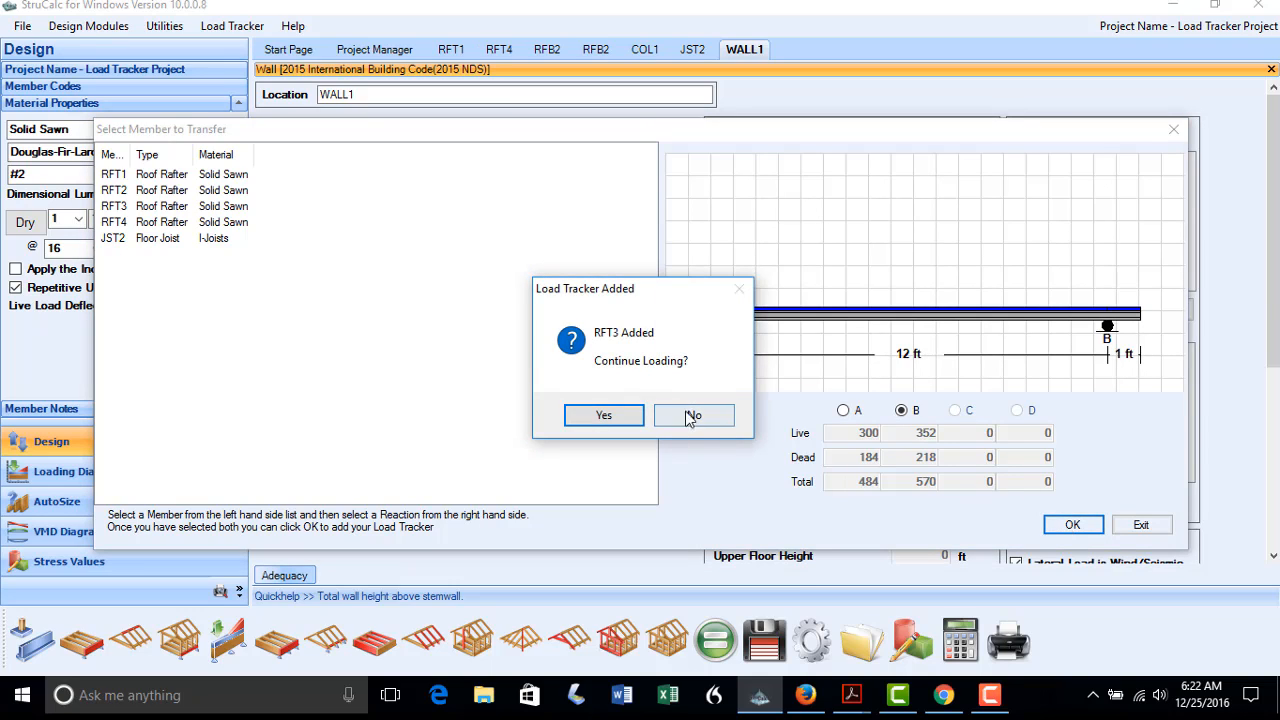
{"action": "left_click", "coordinate": [604, 415]}
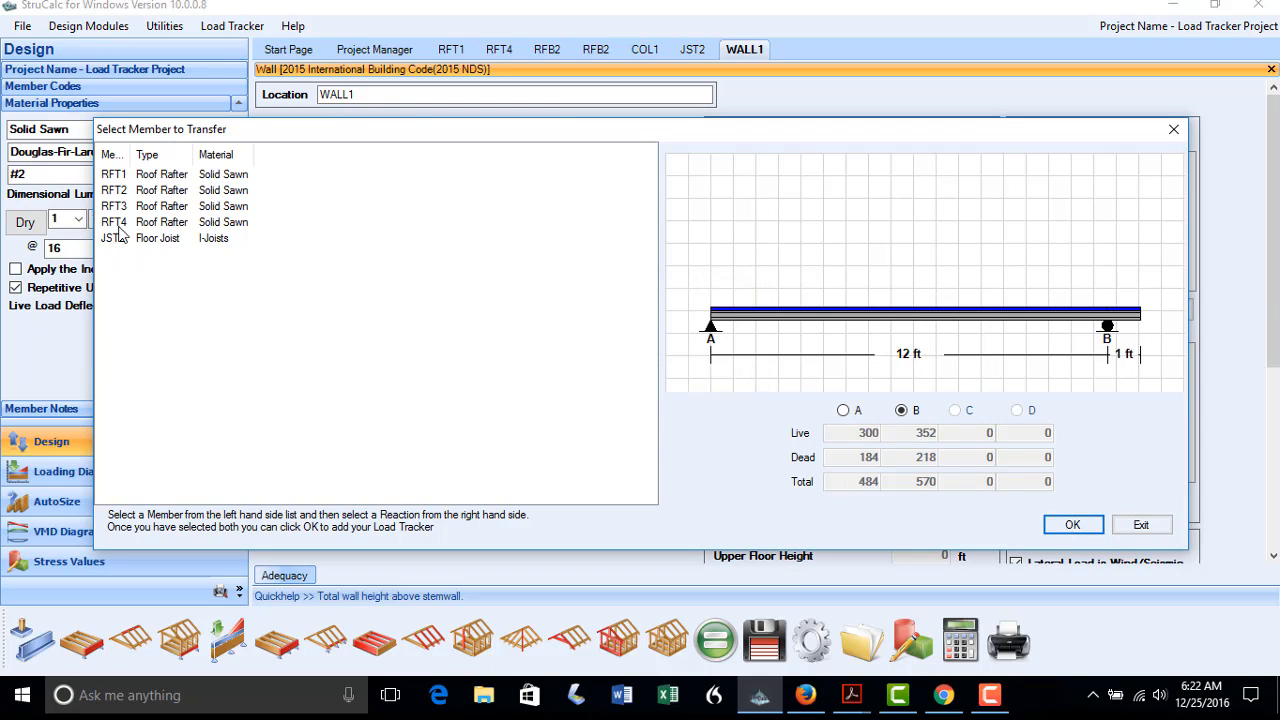
{"action": "left_click", "coordinate": [114, 222]}
{"action": "left_click", "coordinate": [843, 413]}
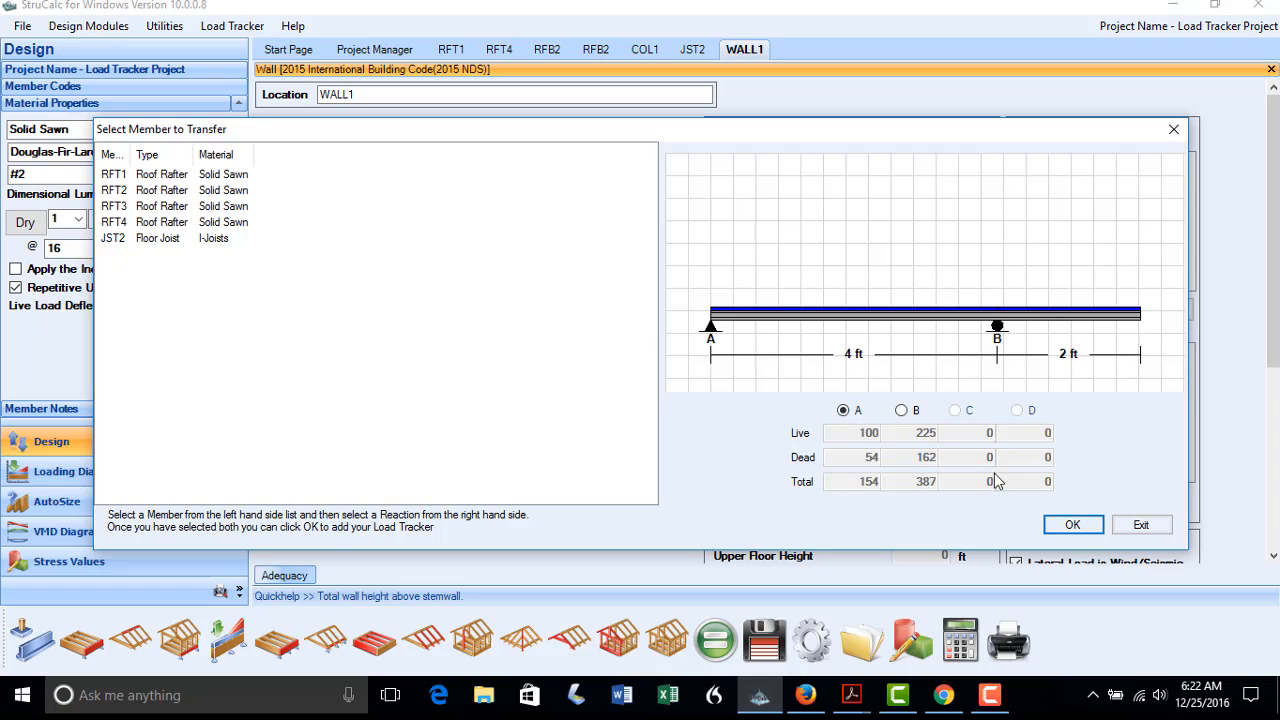
{"action": "left_click", "coordinate": [1065, 523]}
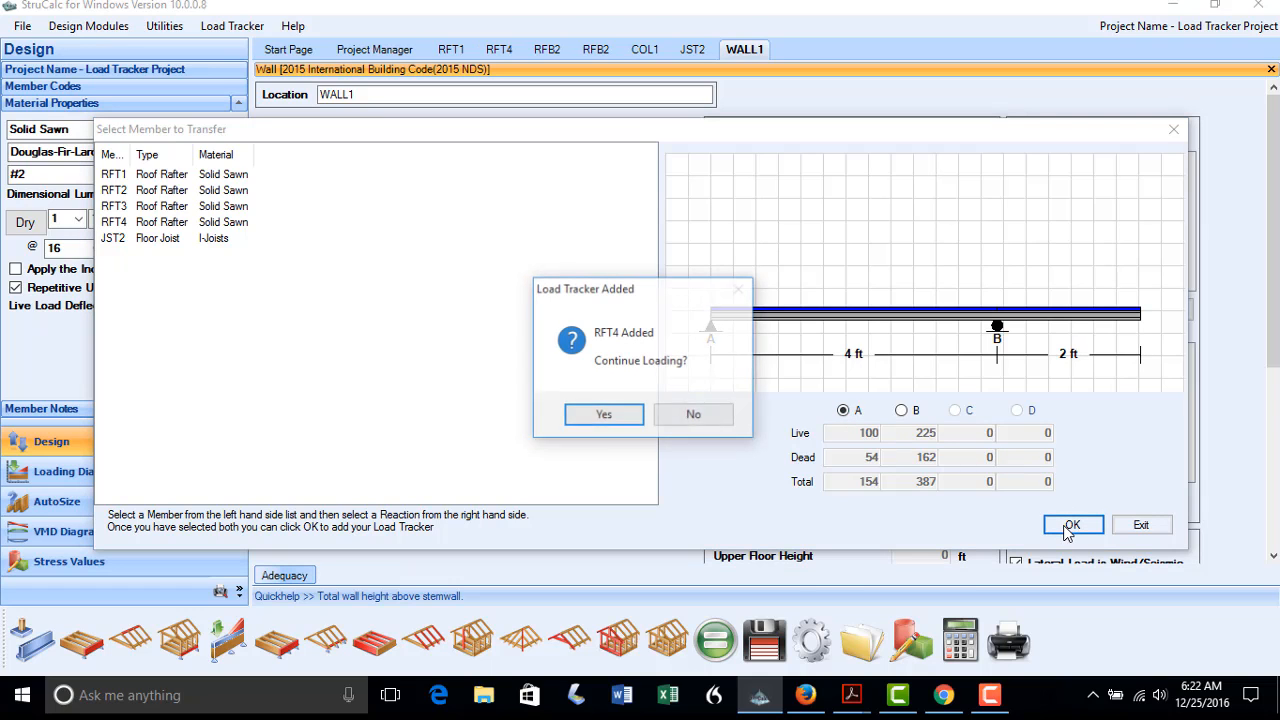
{"action": "left_click", "coordinate": [670, 420]}
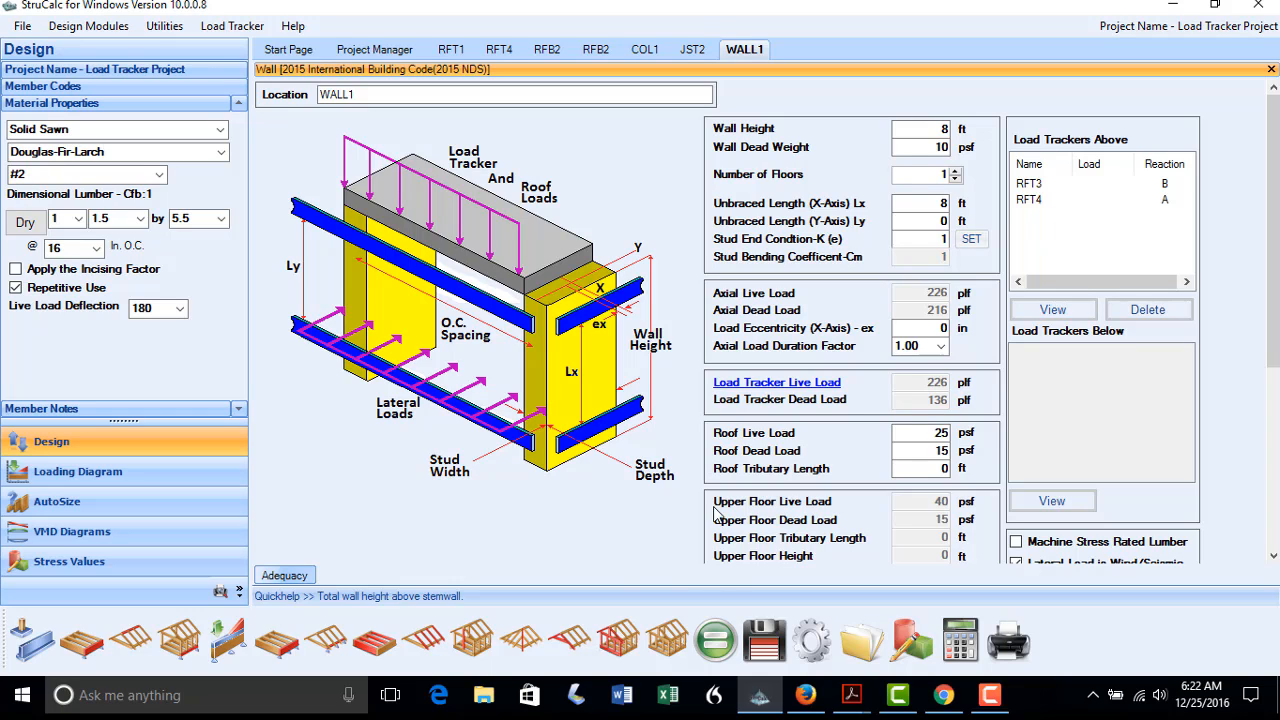
{"action": "left_click", "coordinate": [729, 643]}
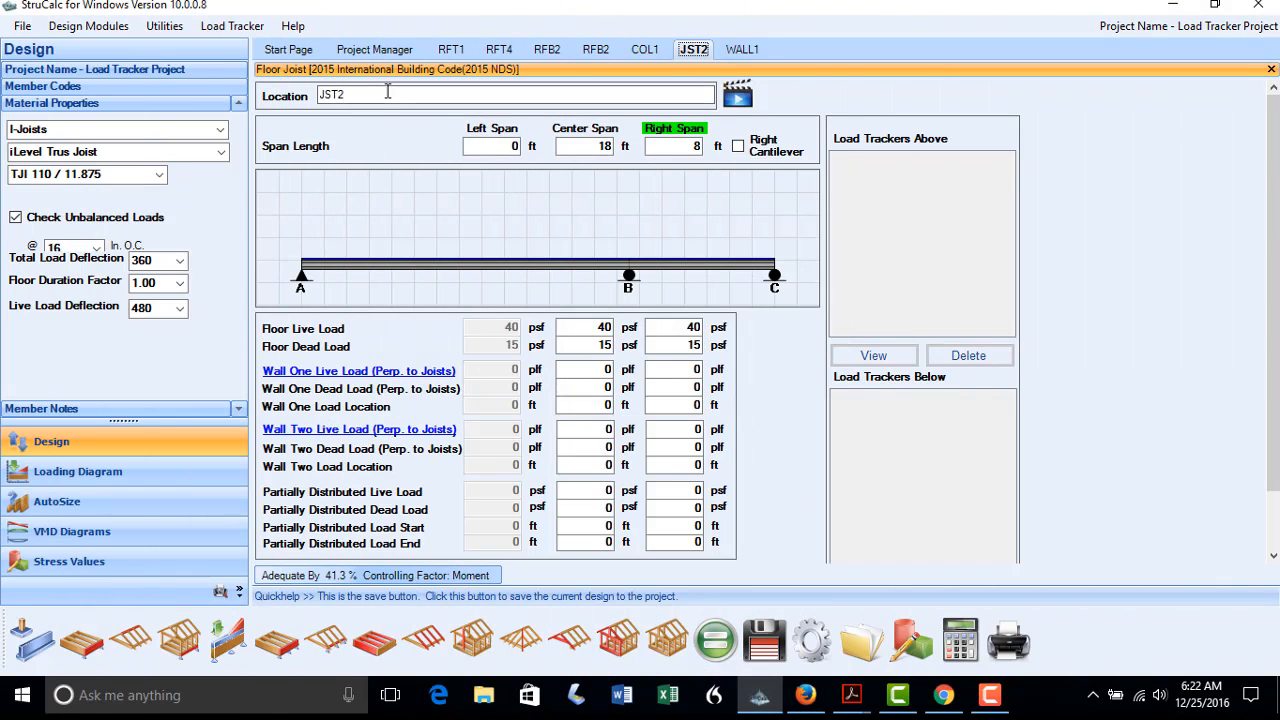
Rename the floor joist from JST2 to JST3
{"action": "left_click", "coordinate": [343, 94]}
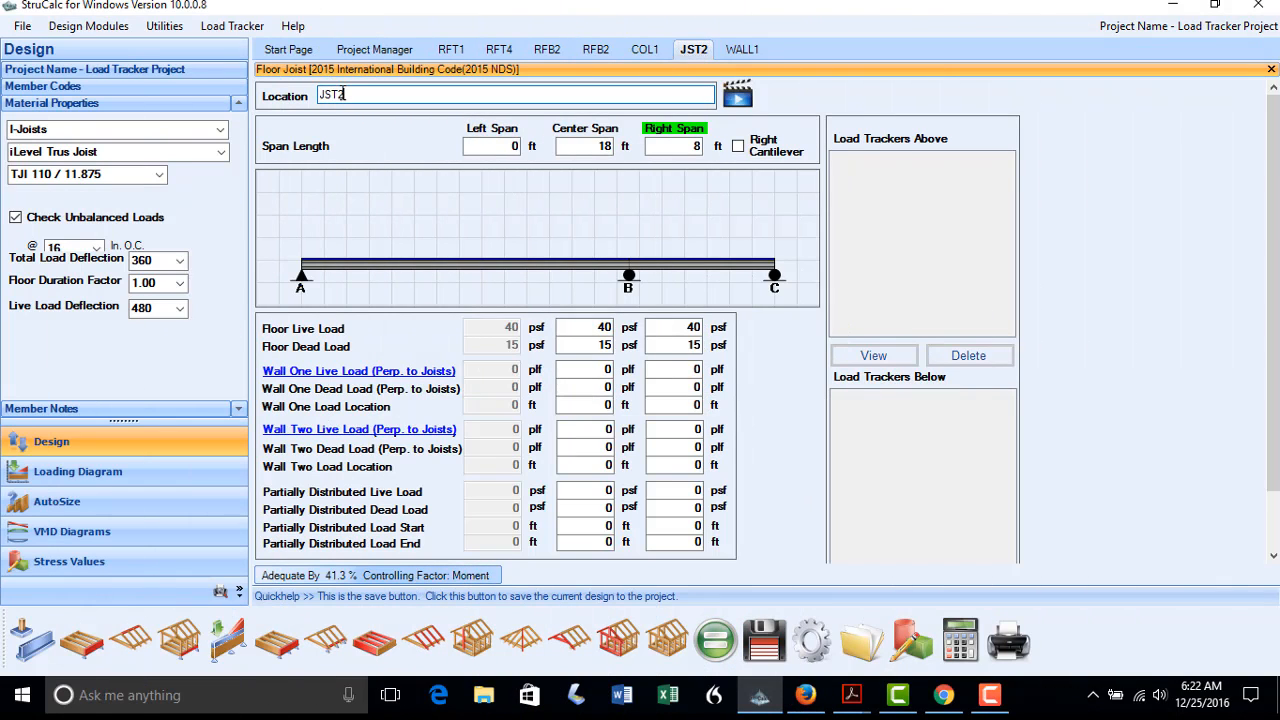
{"action": "key", "text": "BackSpace"}
{"action": "type", "text": "3"}
{"action": "left_click", "coordinate": [567, 146]}
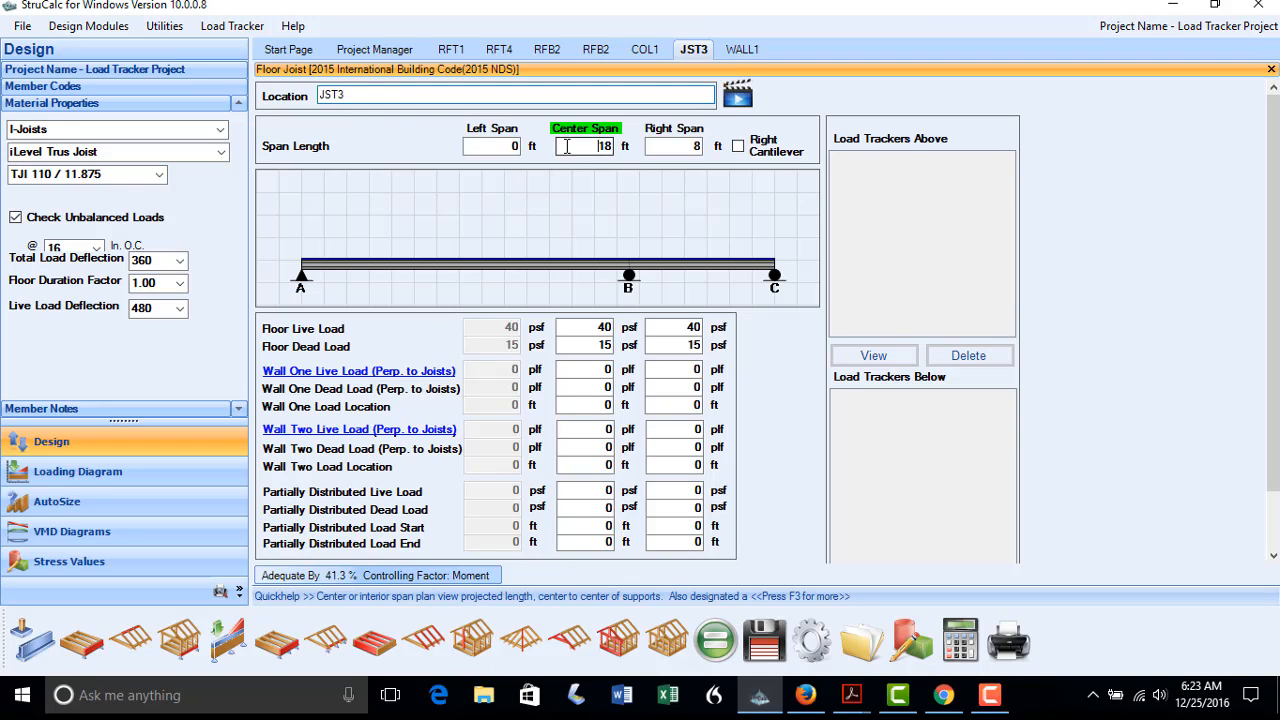
Add WALL1's reaction A to JST3 as a wall load tracker
{"action": "left_click", "coordinate": [362, 373]}
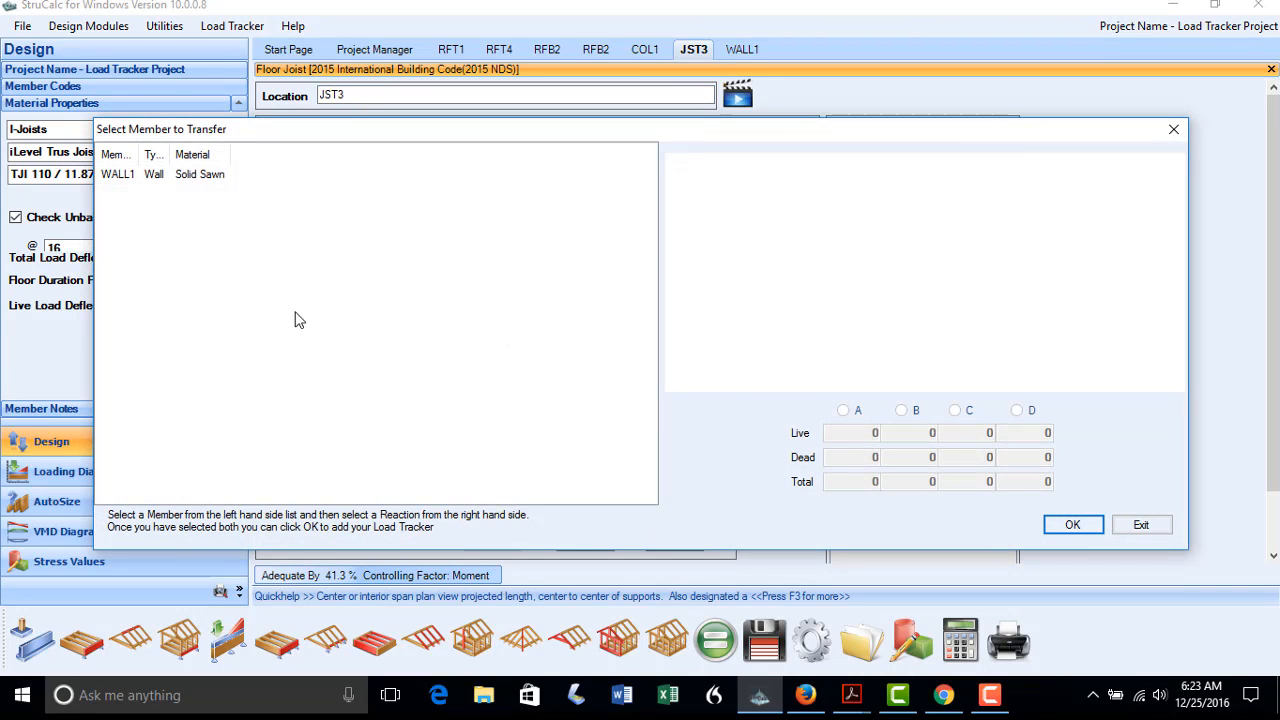
{"action": "left_click", "coordinate": [118, 174]}
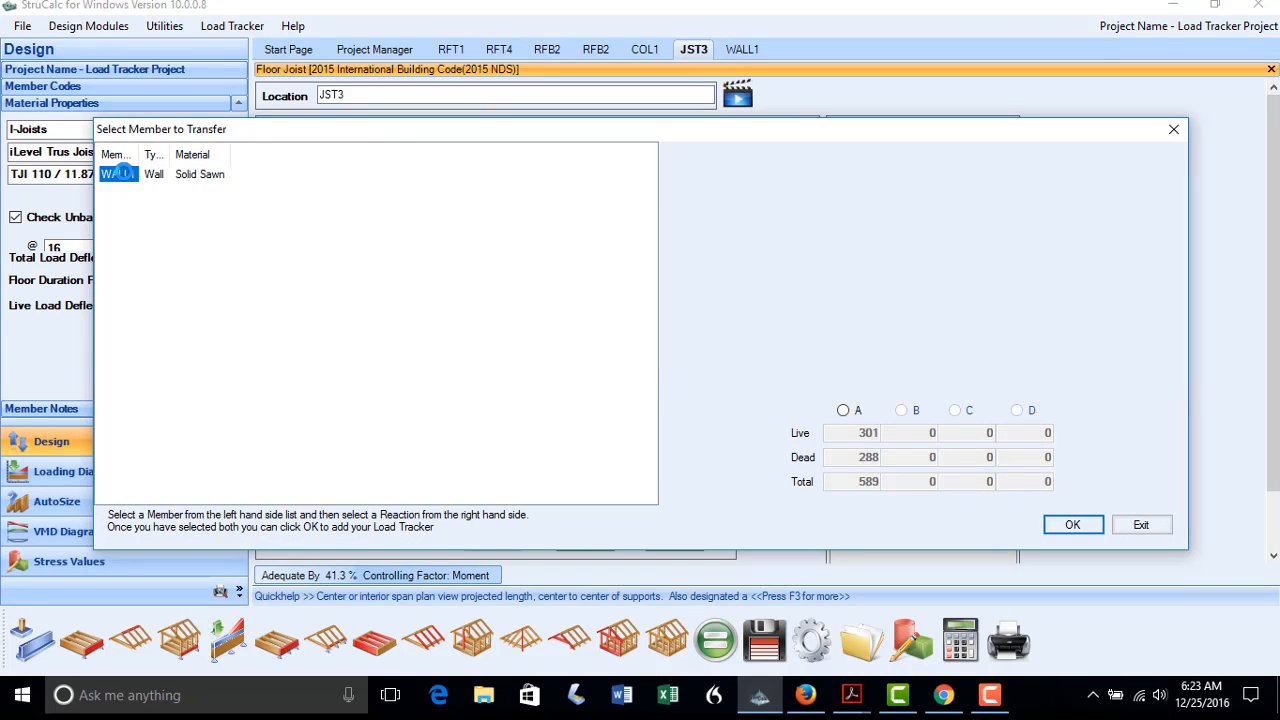
{"action": "left_click", "coordinate": [843, 412]}
{"action": "left_click", "coordinate": [1060, 522]}
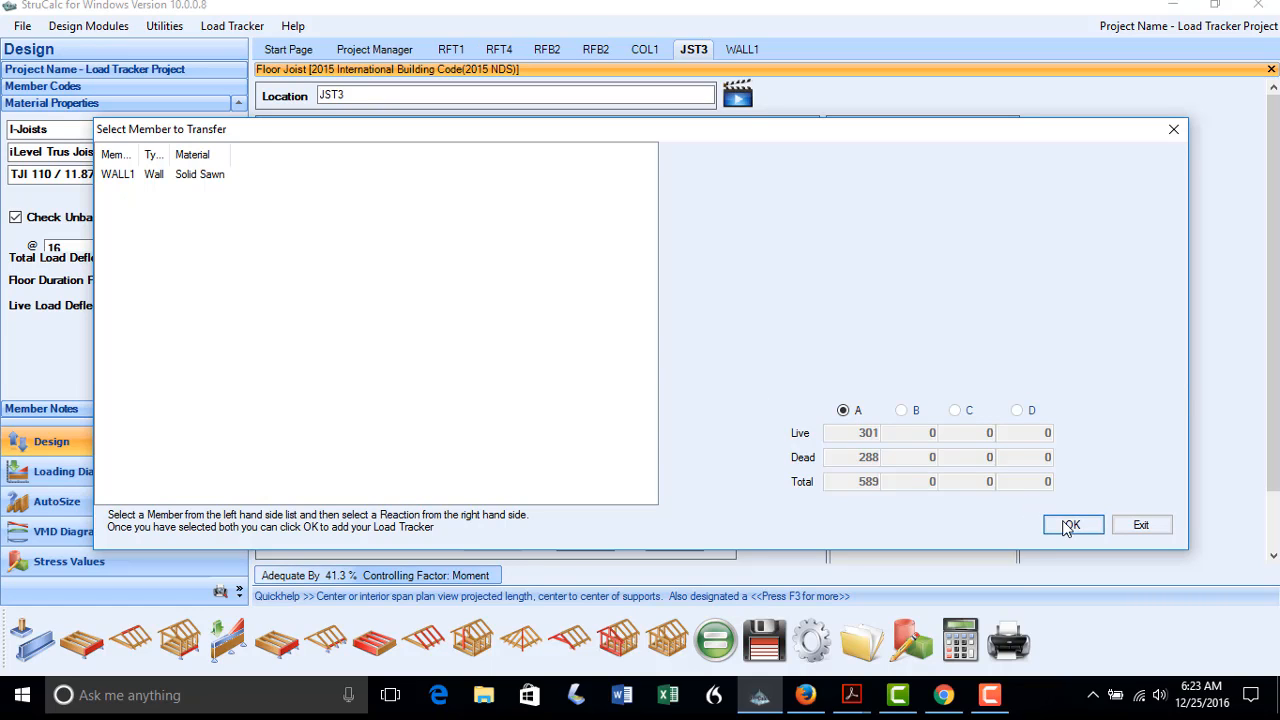
{"action": "left_click", "coordinate": [731, 420]}
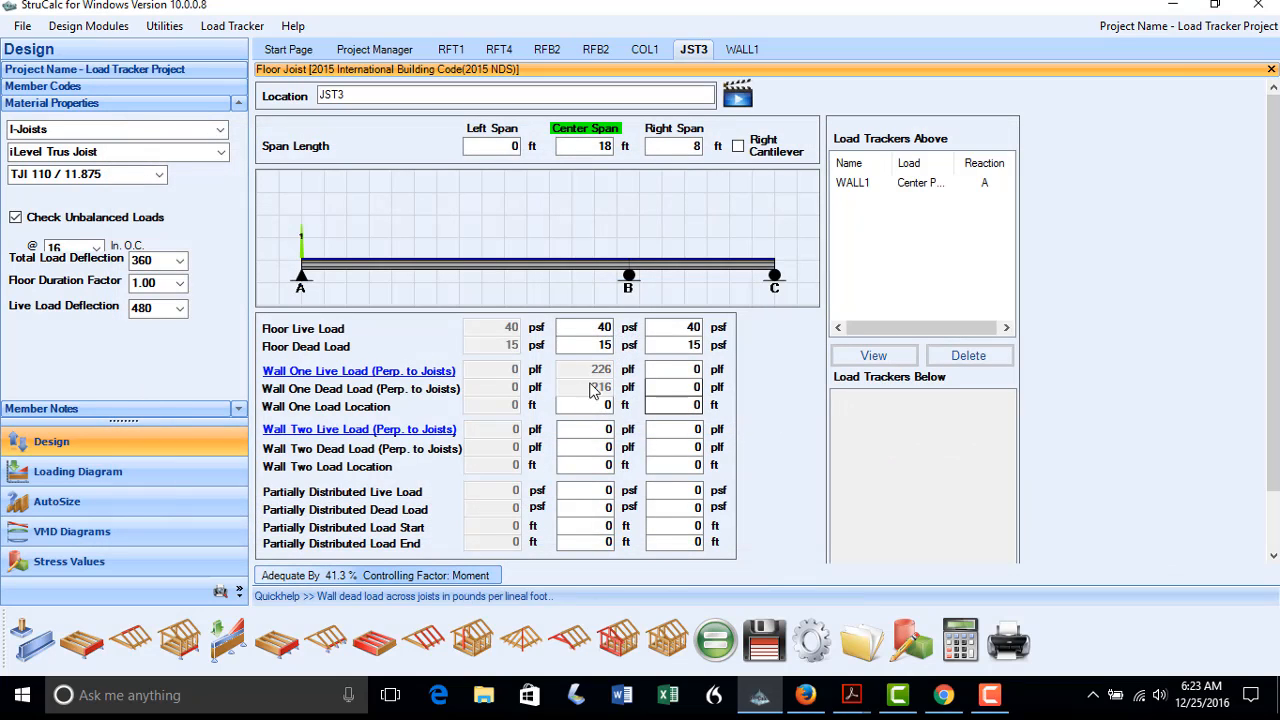
Place the wall load 4 ft along JST3's span and recalculate
{"action": "left_click", "coordinate": [612, 405]}
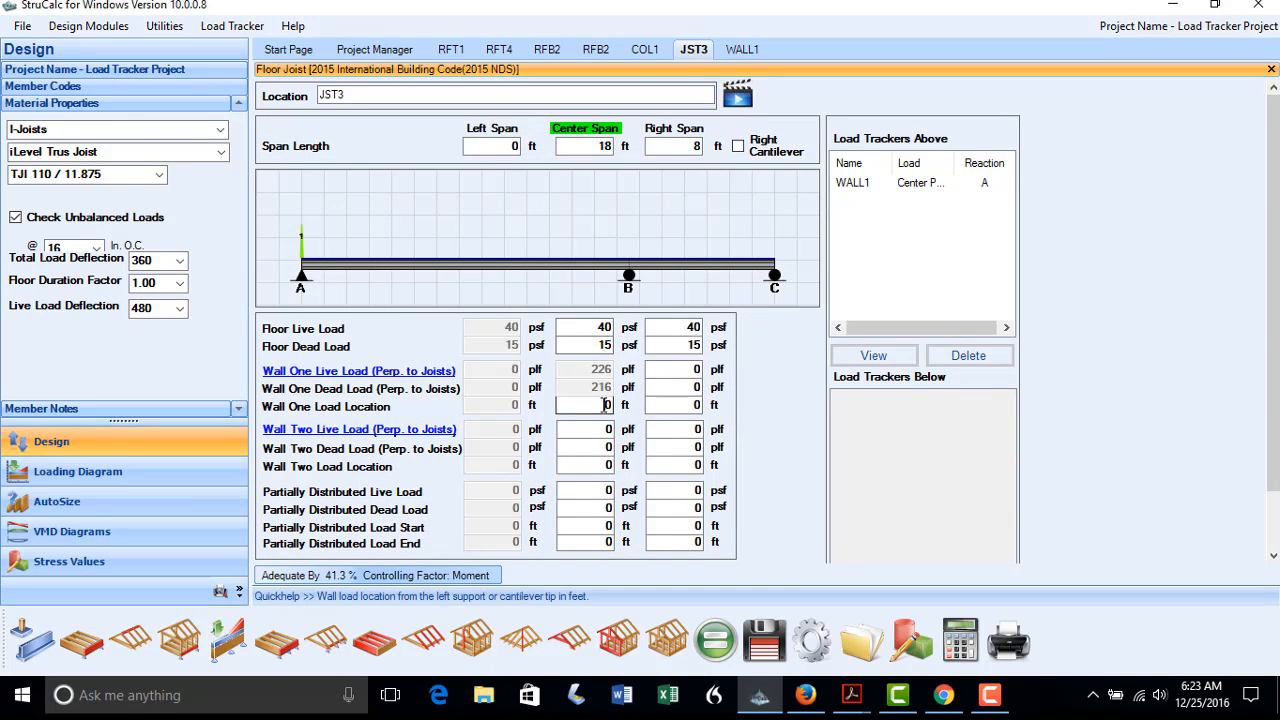
{"action": "type", "text": "4"}
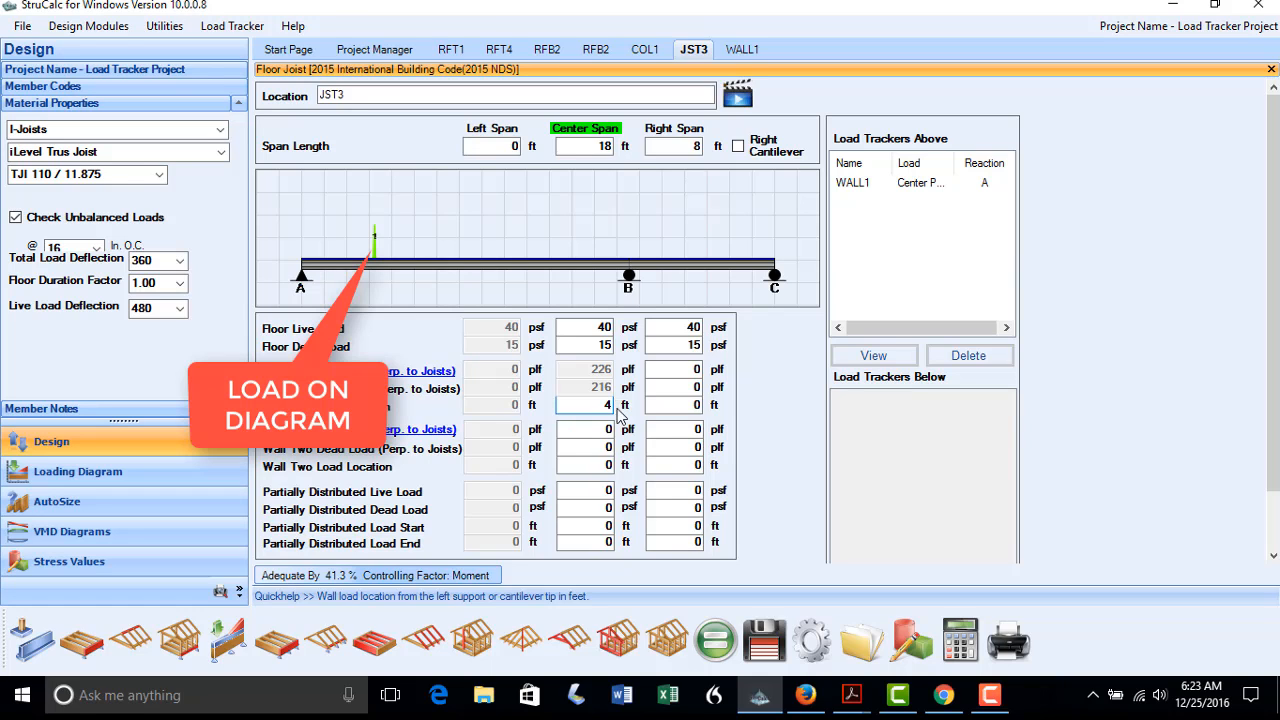
{"action": "left_click", "coordinate": [715, 640]}
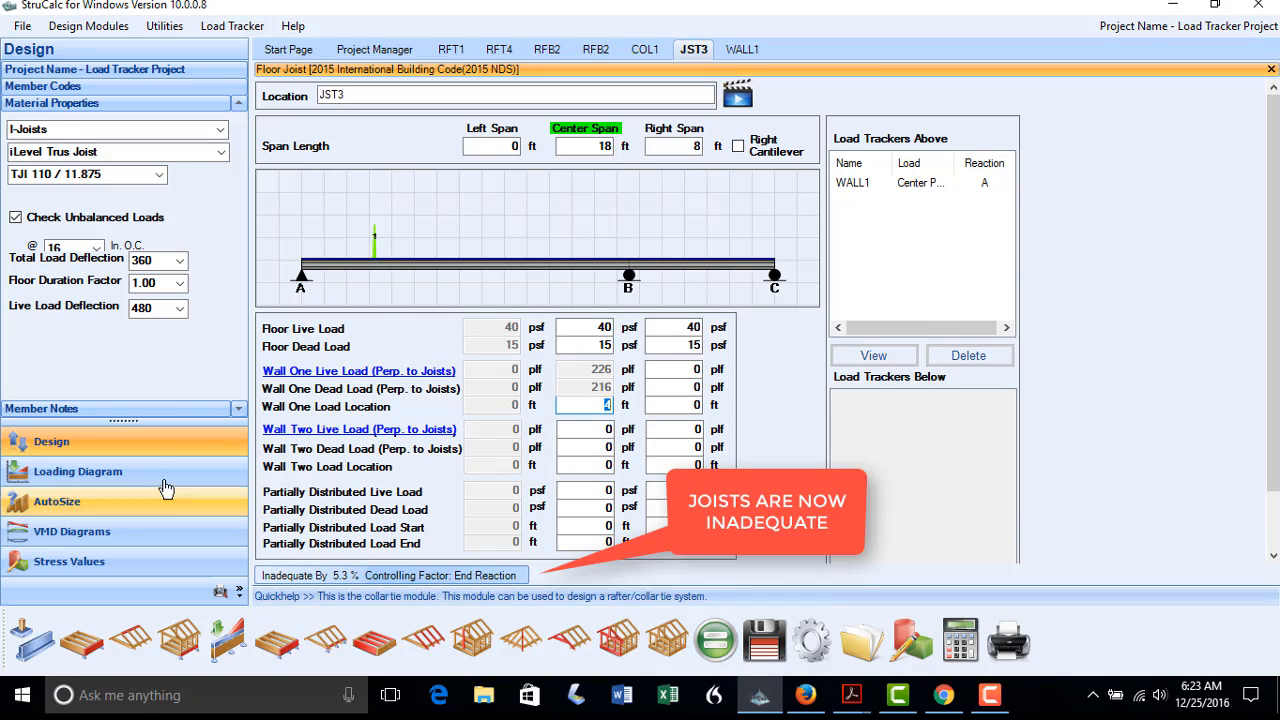
Change JST3 to TJI 360 / 11.875, recalculate (adequate 12.7%), and save it
{"action": "left_click", "coordinate": [150, 175]}
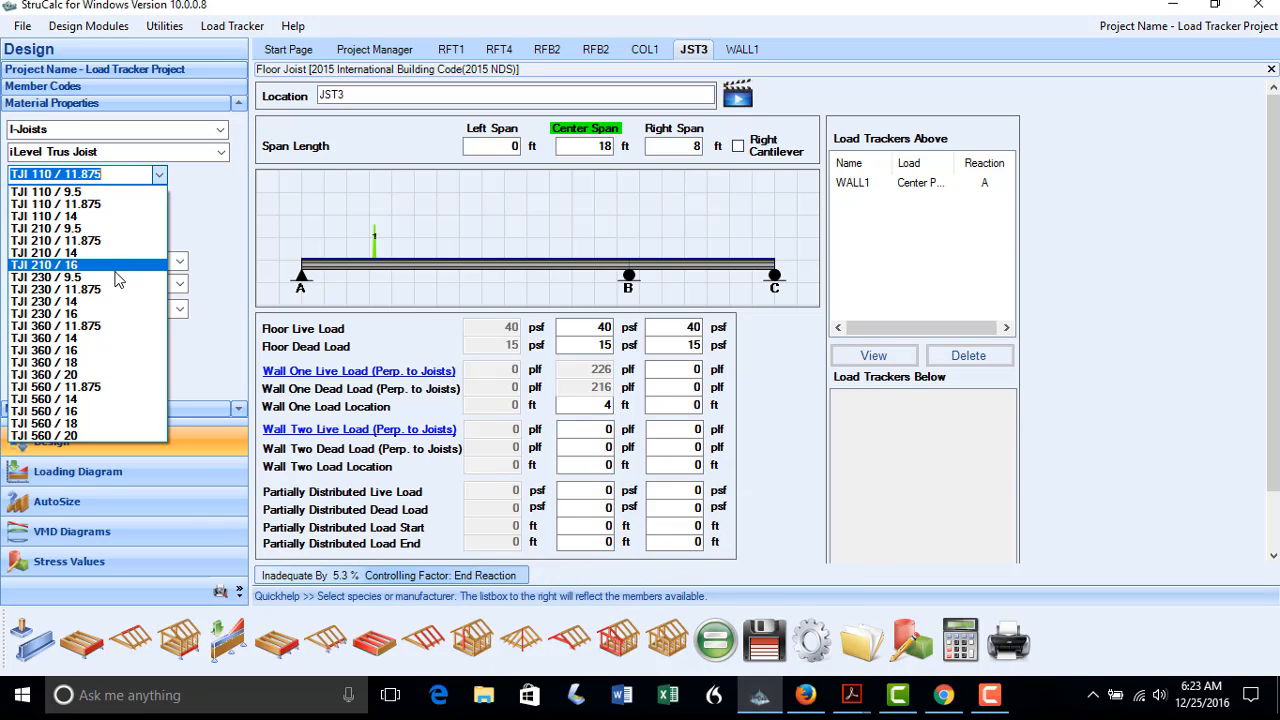
{"action": "left_click", "coordinate": [98, 327]}
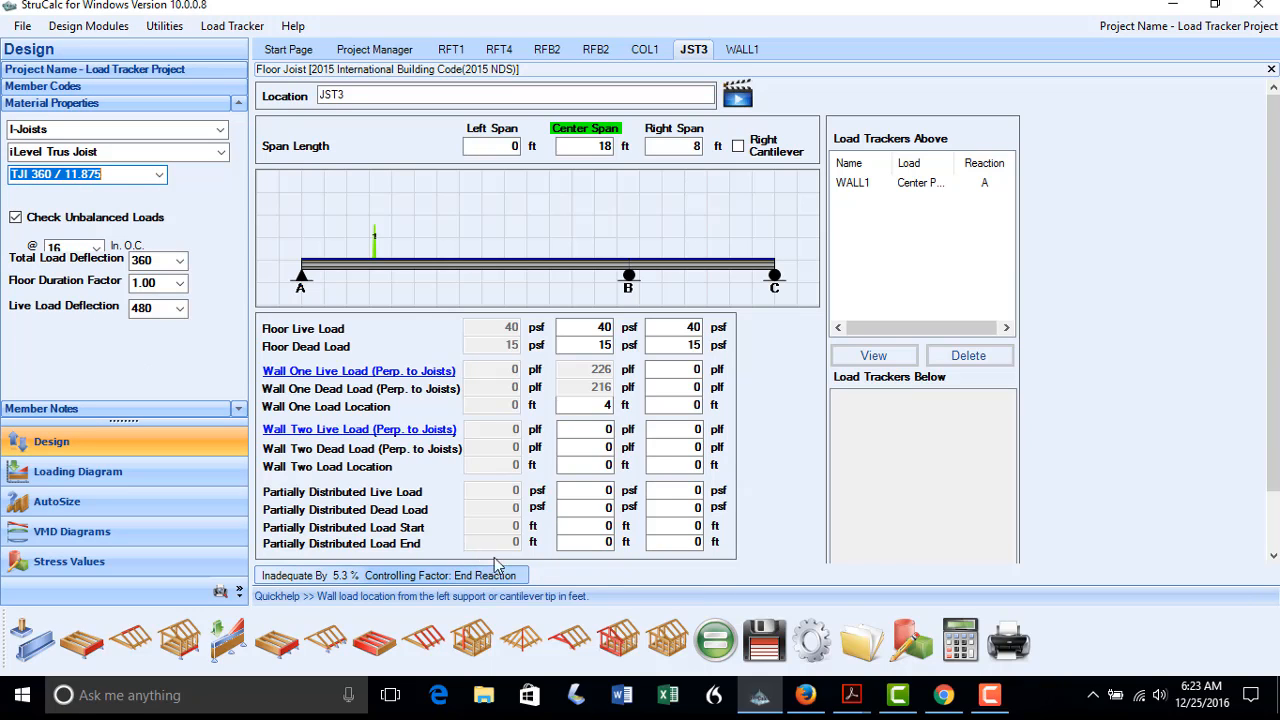
{"action": "left_click", "coordinate": [703, 650]}
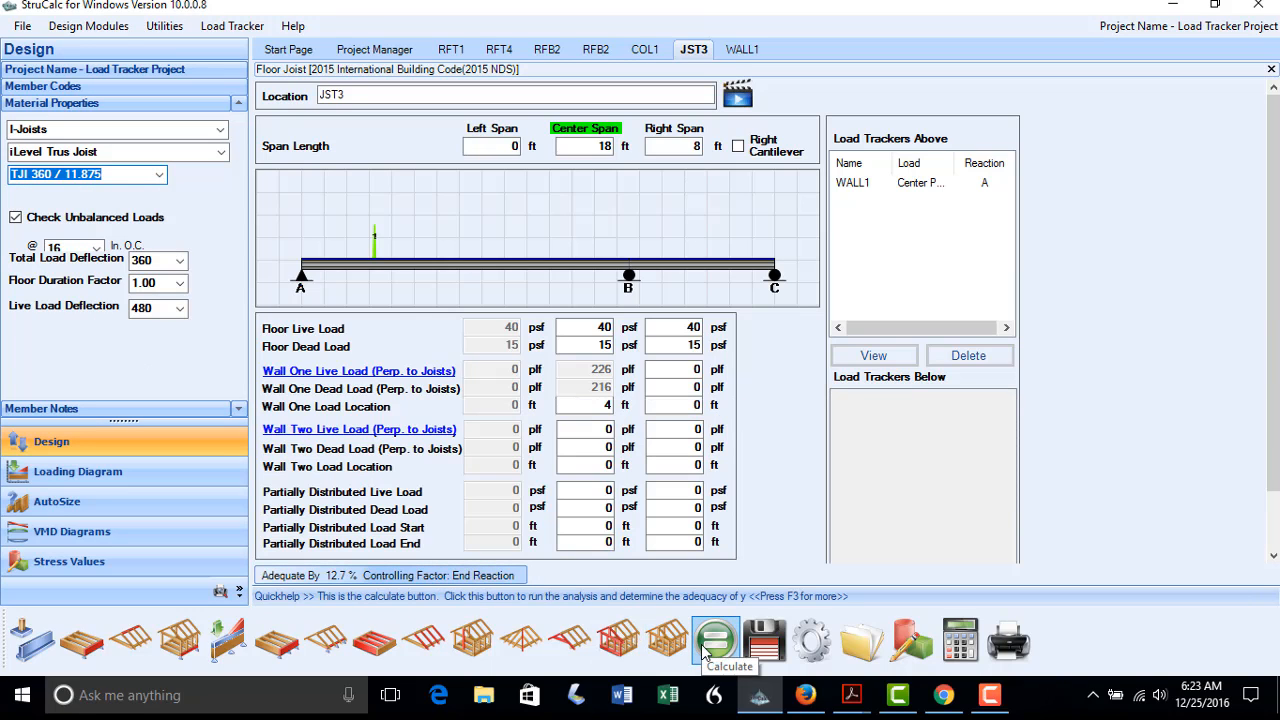
{"action": "left_click", "coordinate": [760, 652]}
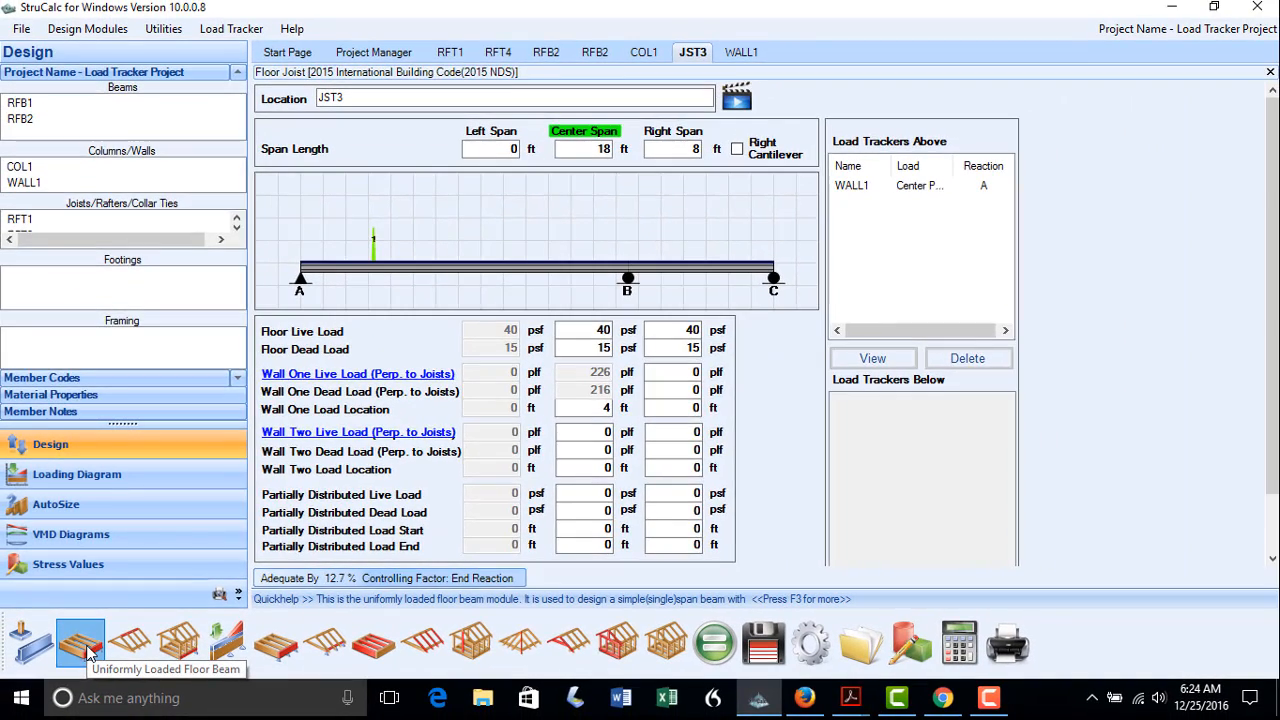
Create a new uniformly loaded floor beam named FLB1 with a 12 ft span
{"action": "left_click", "coordinate": [81, 643]}
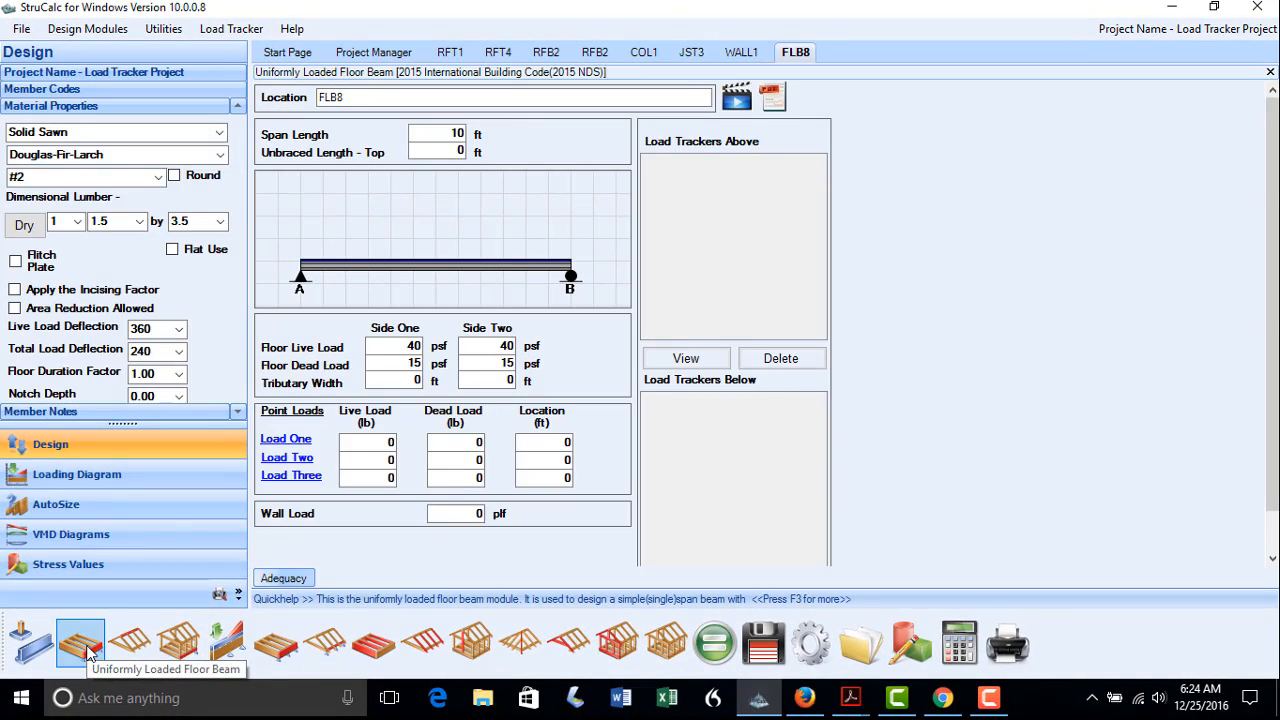
{"action": "left_click", "coordinate": [344, 98]}
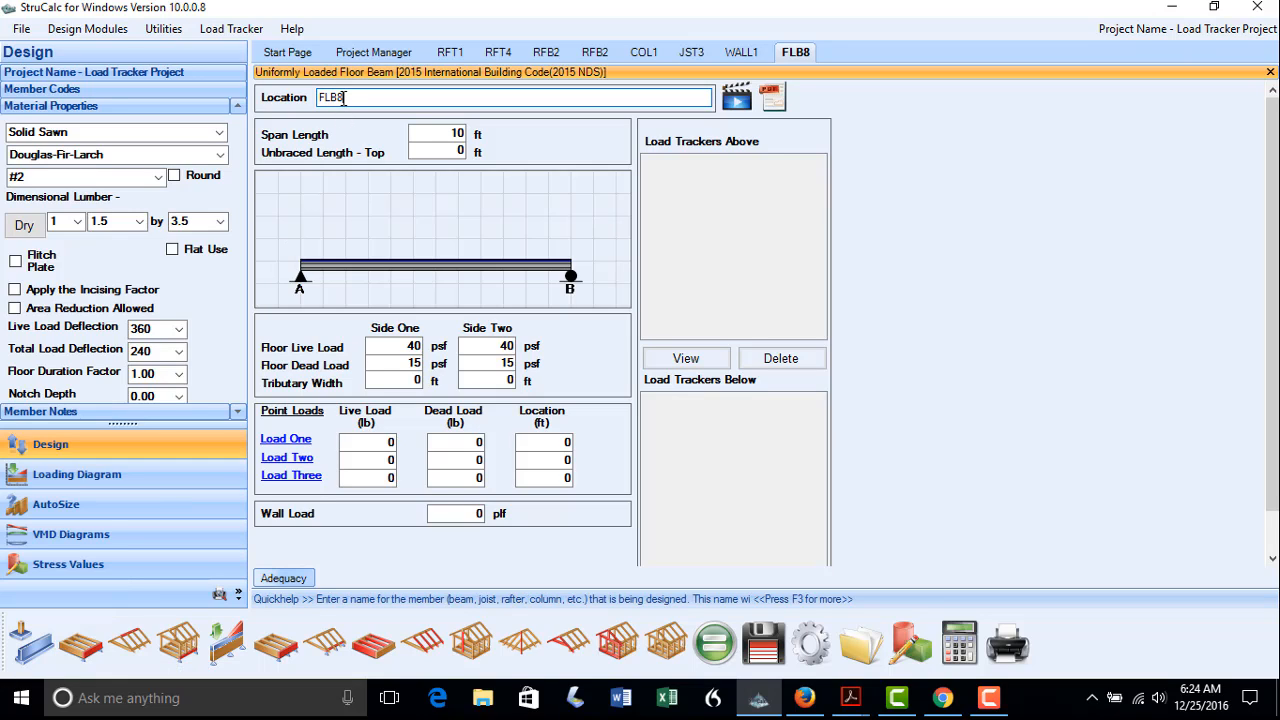
{"action": "left_click_drag", "start_coordinate": [344, 98], "coordinate": [339, 100]}
{"action": "type", "text": "1"}
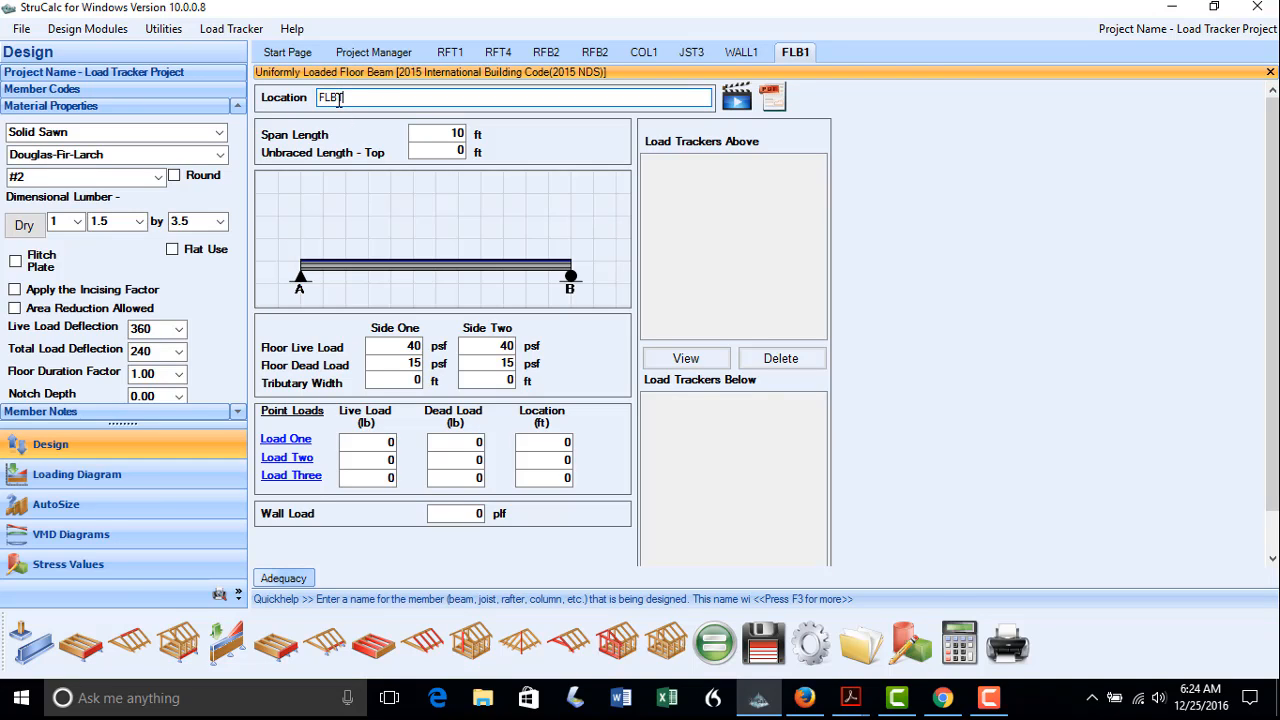
{"action": "left_click", "coordinate": [443, 132]}
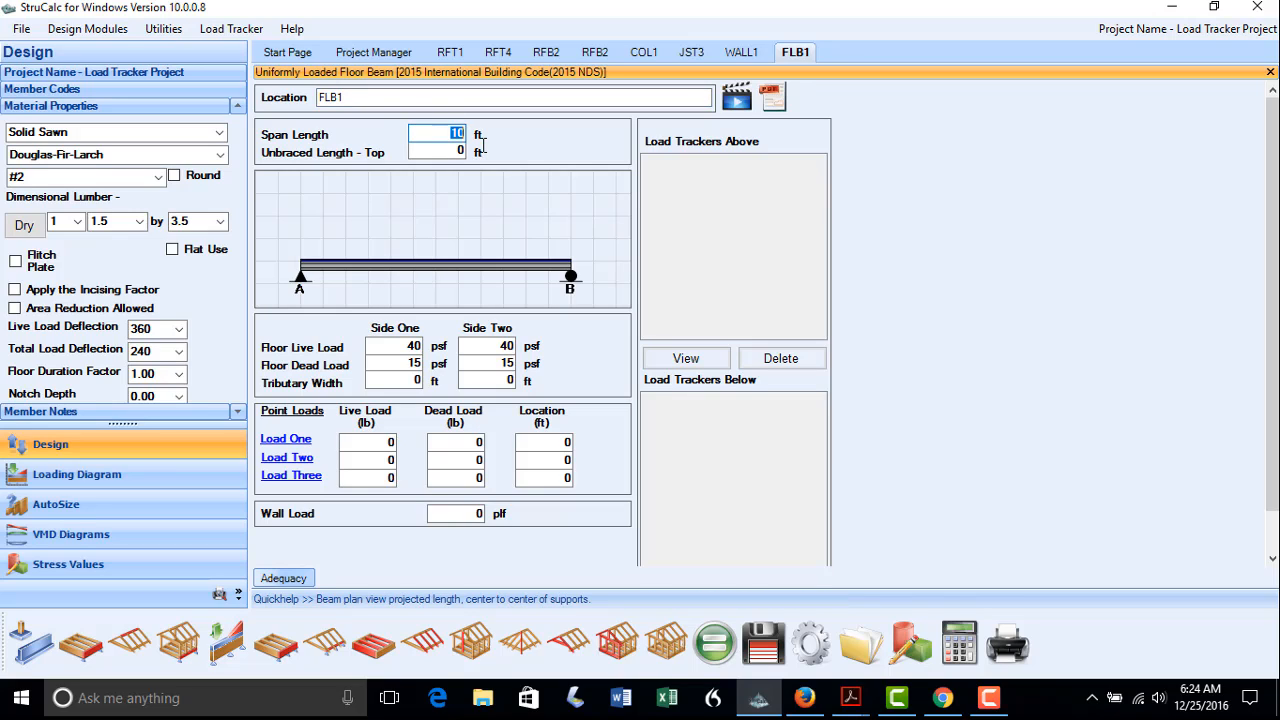
{"action": "type", "text": "12"}
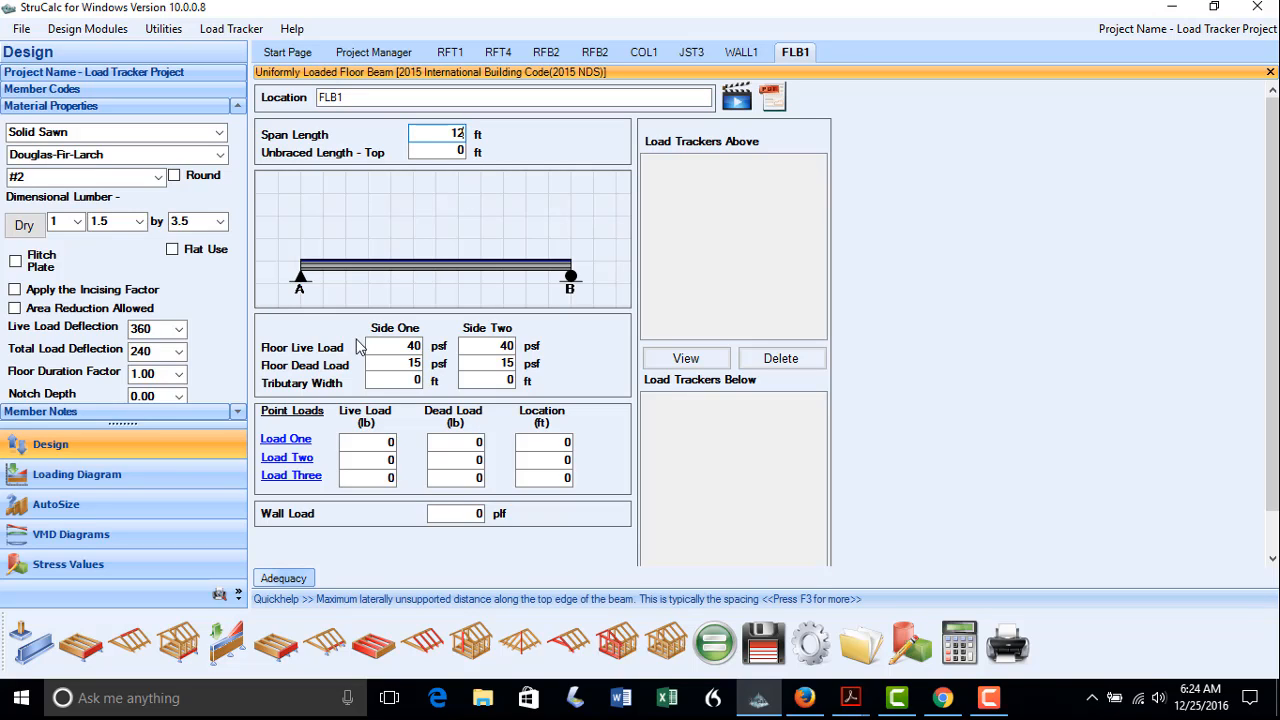
Set FLB1's tributary width to 1.33 ft and floor duration factor to 1.15
{"action": "left_click", "coordinate": [414, 380]}
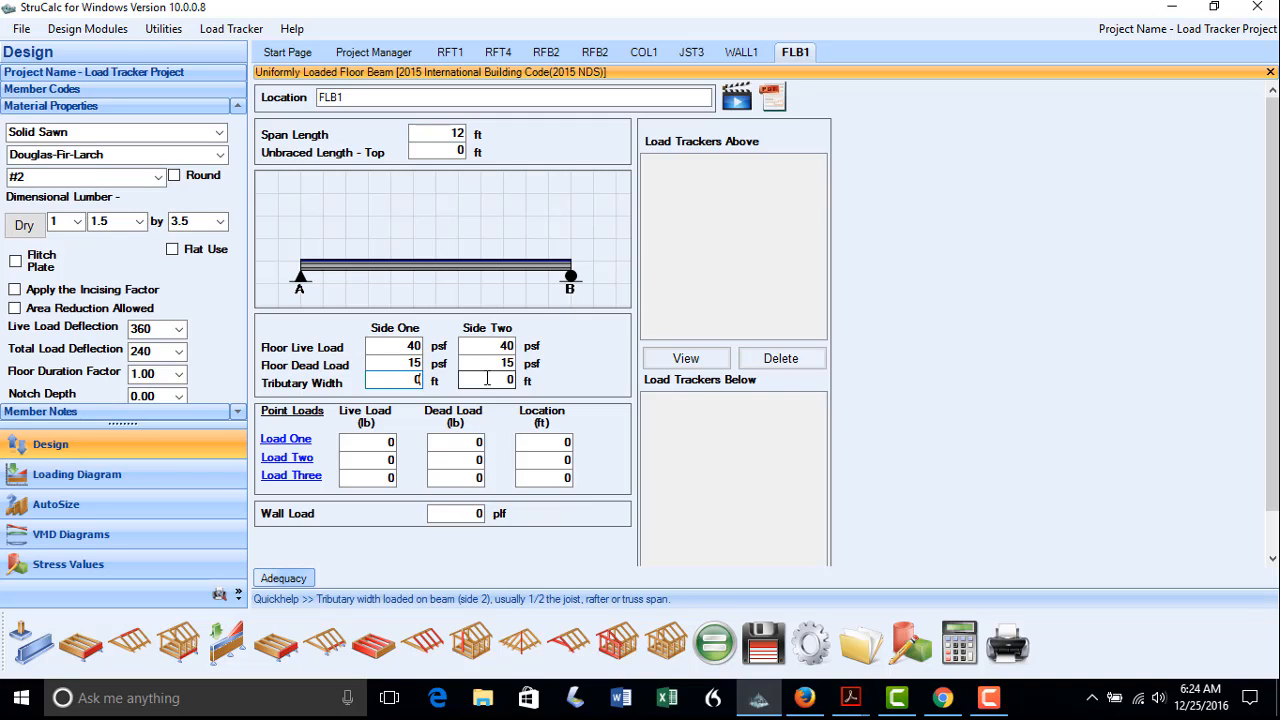
{"action": "double_click", "coordinate": [411, 379]}
{"action": "type", "text": "1."}
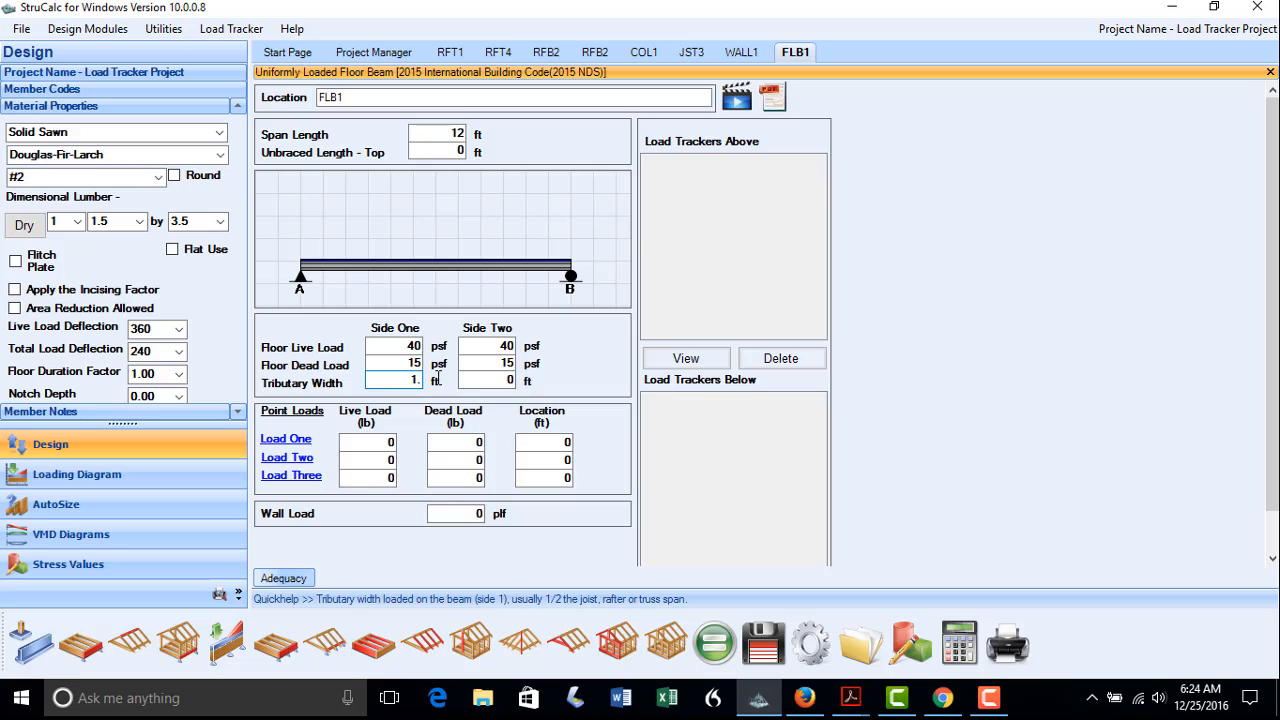
{"action": "type", "text": "33"}
{"action": "left_click", "coordinate": [177, 375]}
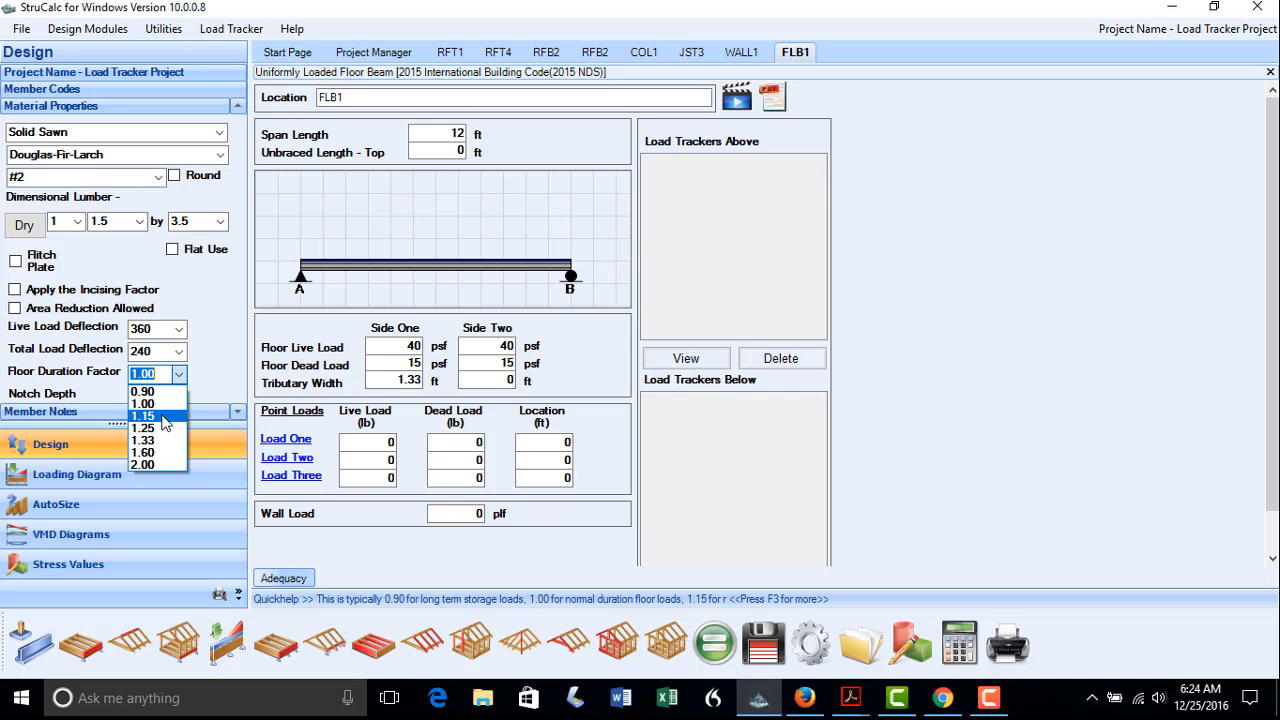
{"action": "left_click", "coordinate": [165, 418]}
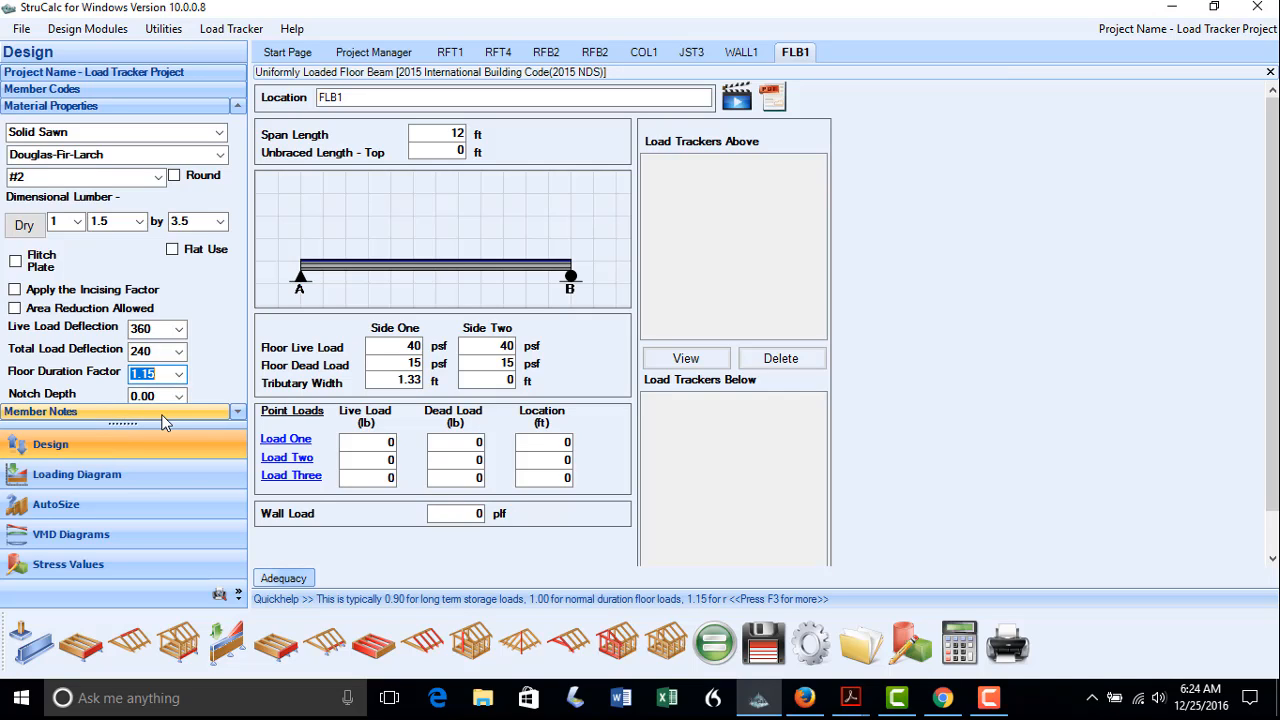
{"action": "left_click", "coordinate": [277, 445]}
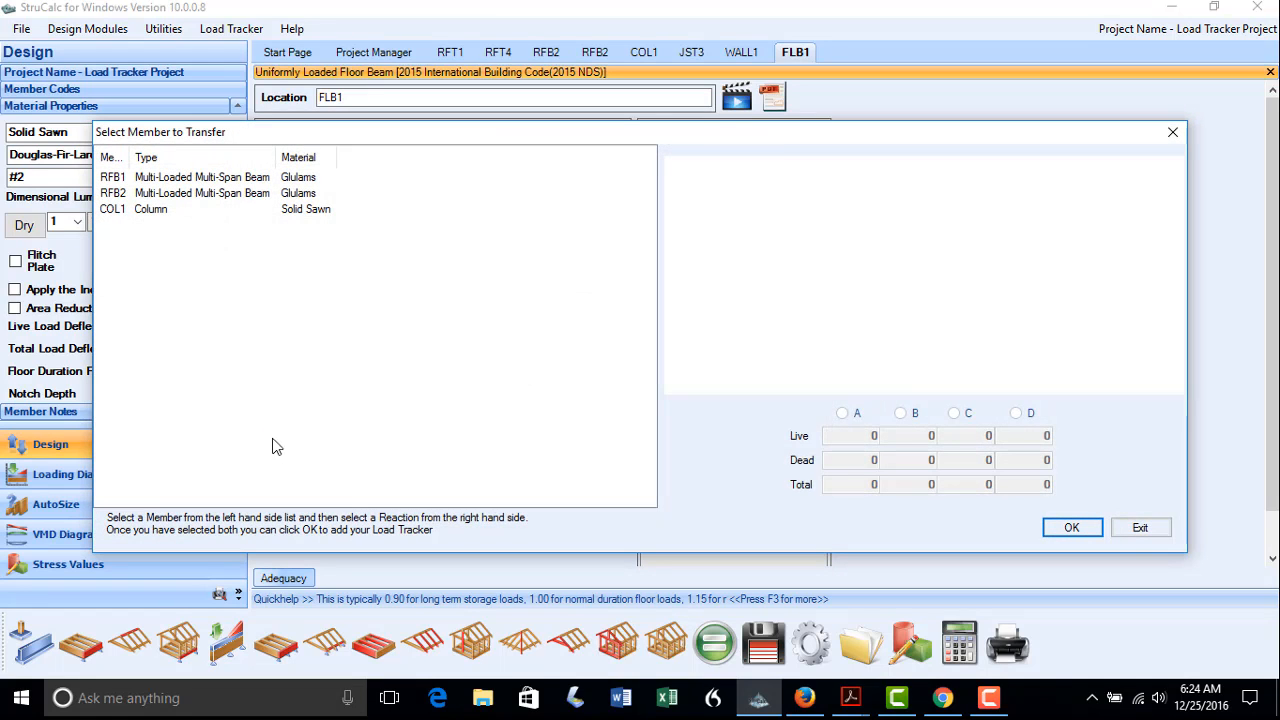
Add COL1's reaction A to FLB1 as a point load at 8 ft
{"action": "left_click", "coordinate": [122, 214]}
{"action": "left_click", "coordinate": [842, 413]}
{"action": "left_click", "coordinate": [1071, 527]}
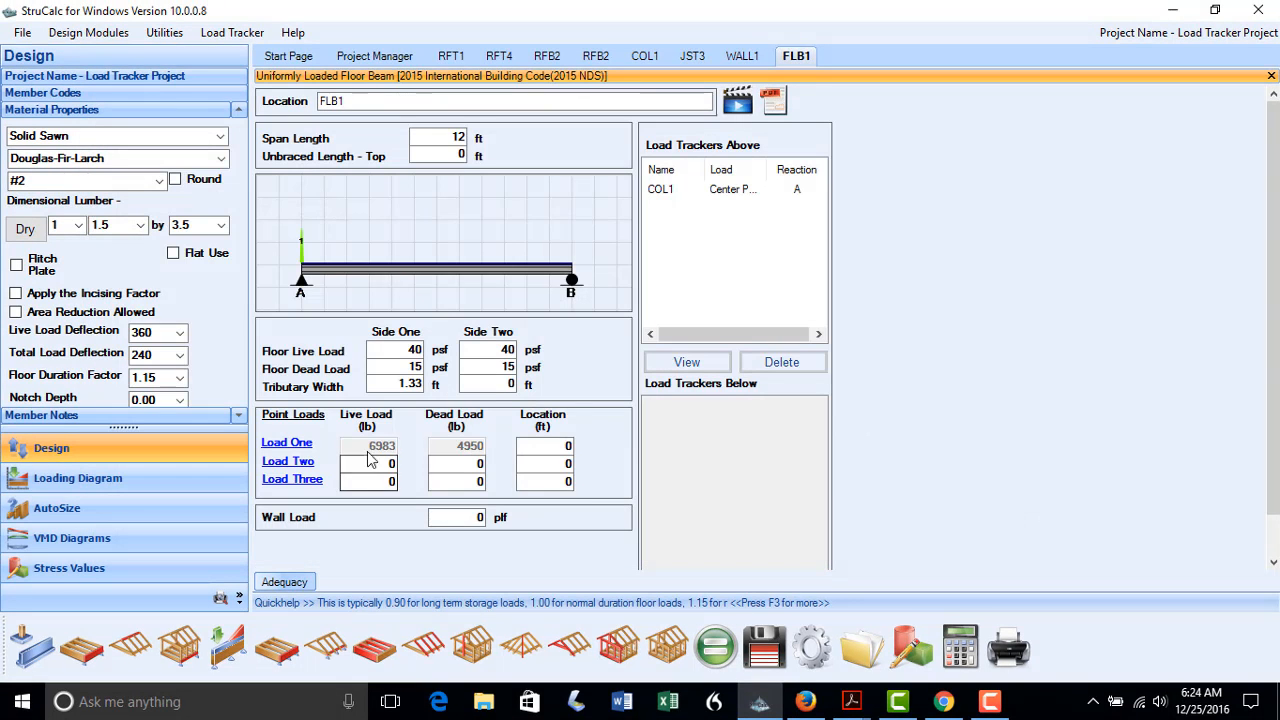
{"action": "type", "text": "8"}
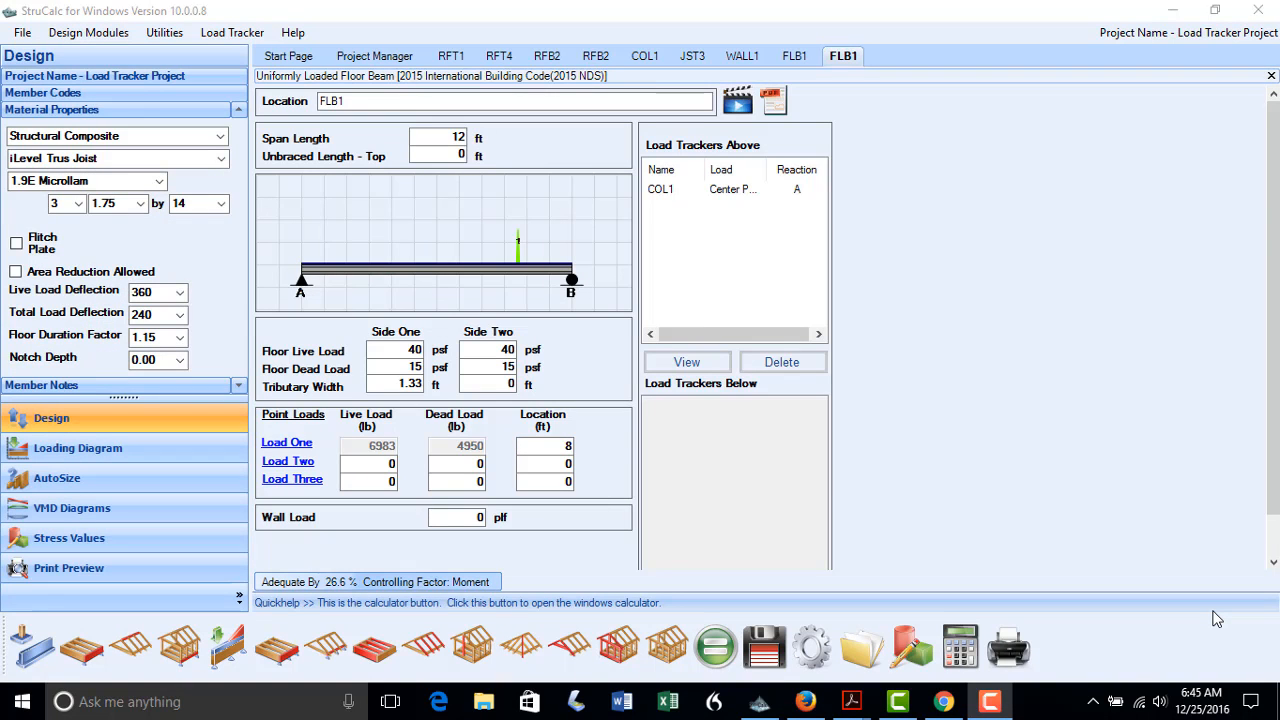
Auto-size FLB1 as a 4-1.75x11.25 2.0E Microllam and save it
{"action": "left_click", "coordinate": [220, 479]}
{"action": "left_click", "coordinate": [298, 213]}
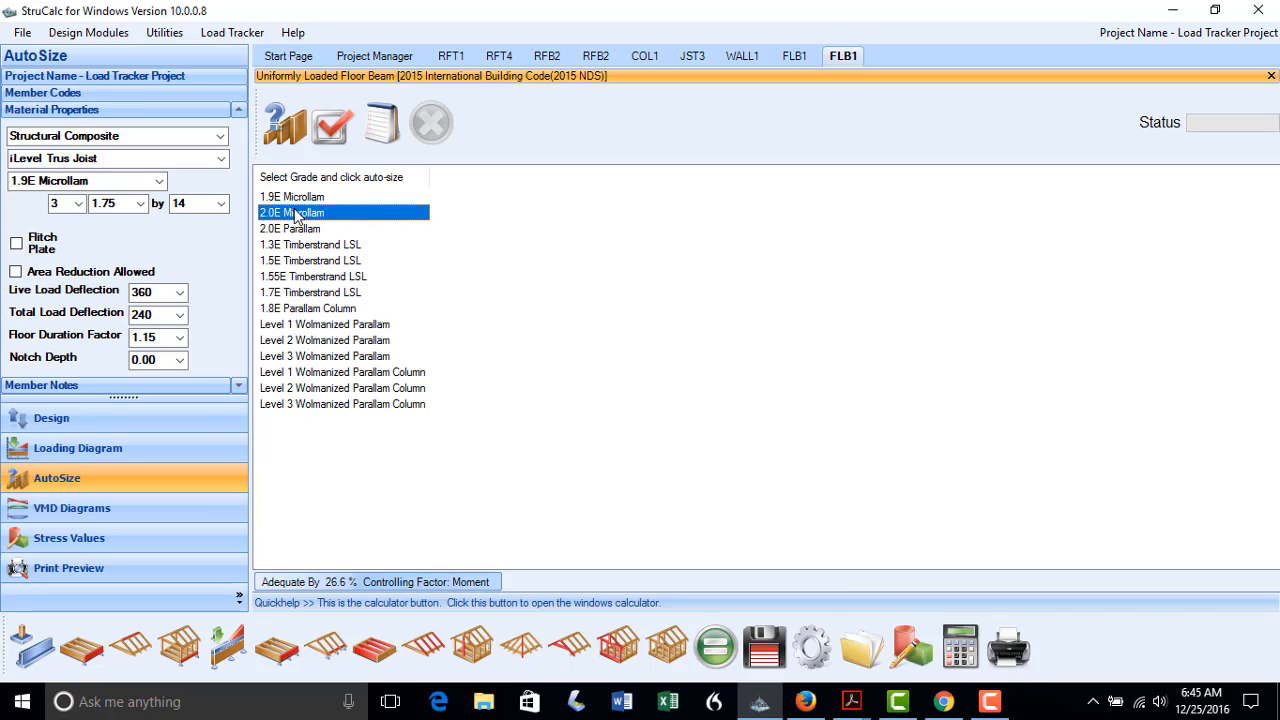
{"action": "left_click", "coordinate": [285, 125]}
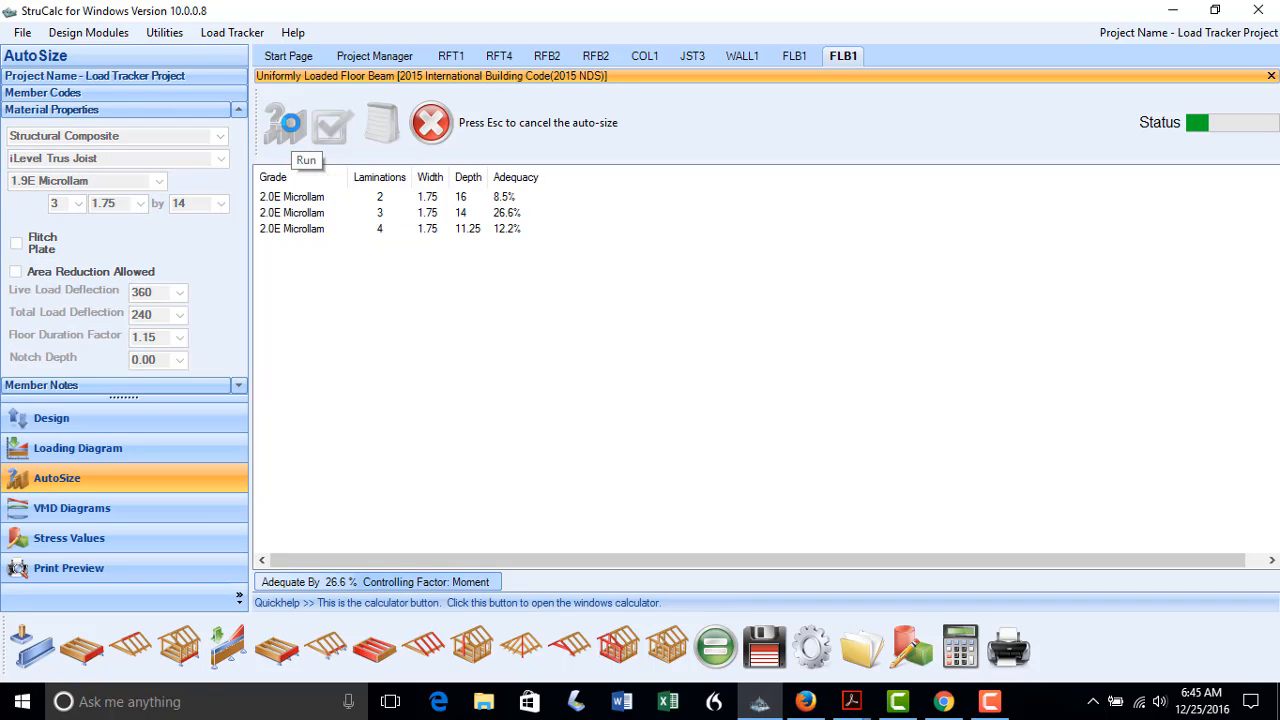
{"action": "left_click", "coordinate": [313, 230]}
{"action": "left_click", "coordinate": [331, 130]}
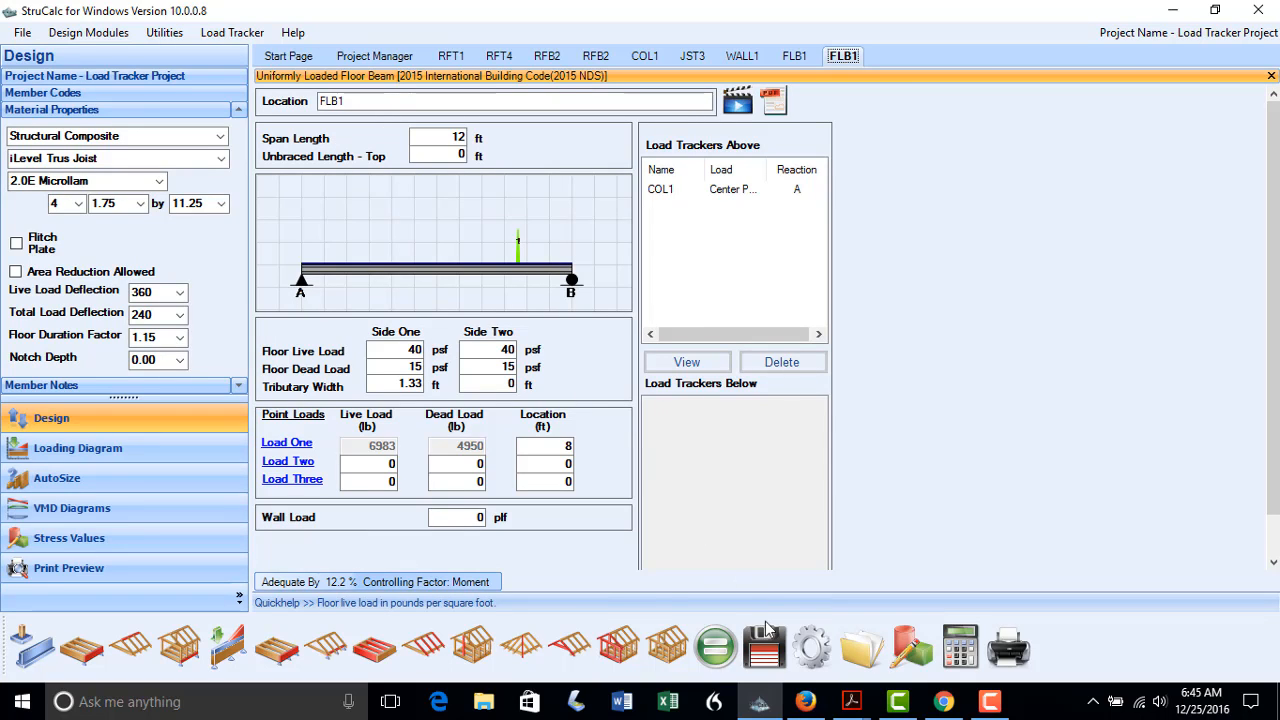
{"action": "left_click", "coordinate": [766, 652]}
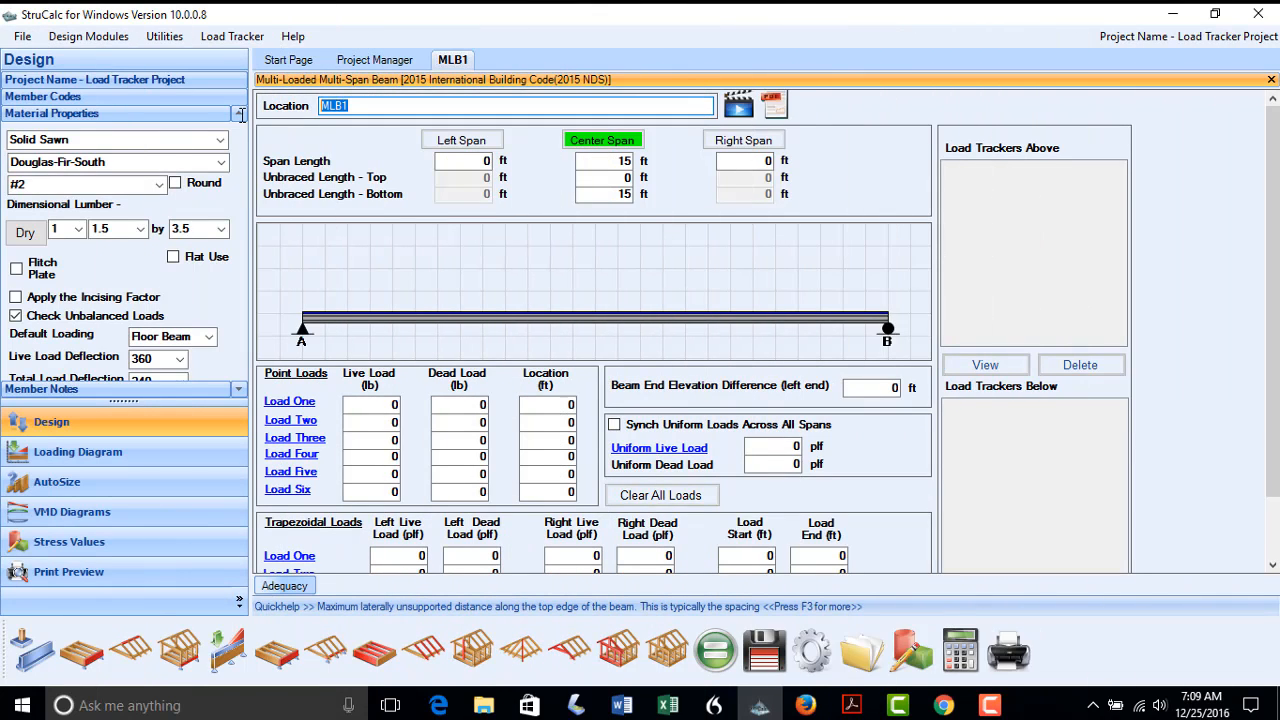
Name the beam FLB2 and set its center span to 14 ft
{"action": "type", "text": "FLB2"}
{"action": "left_click", "coordinate": [622, 161]}
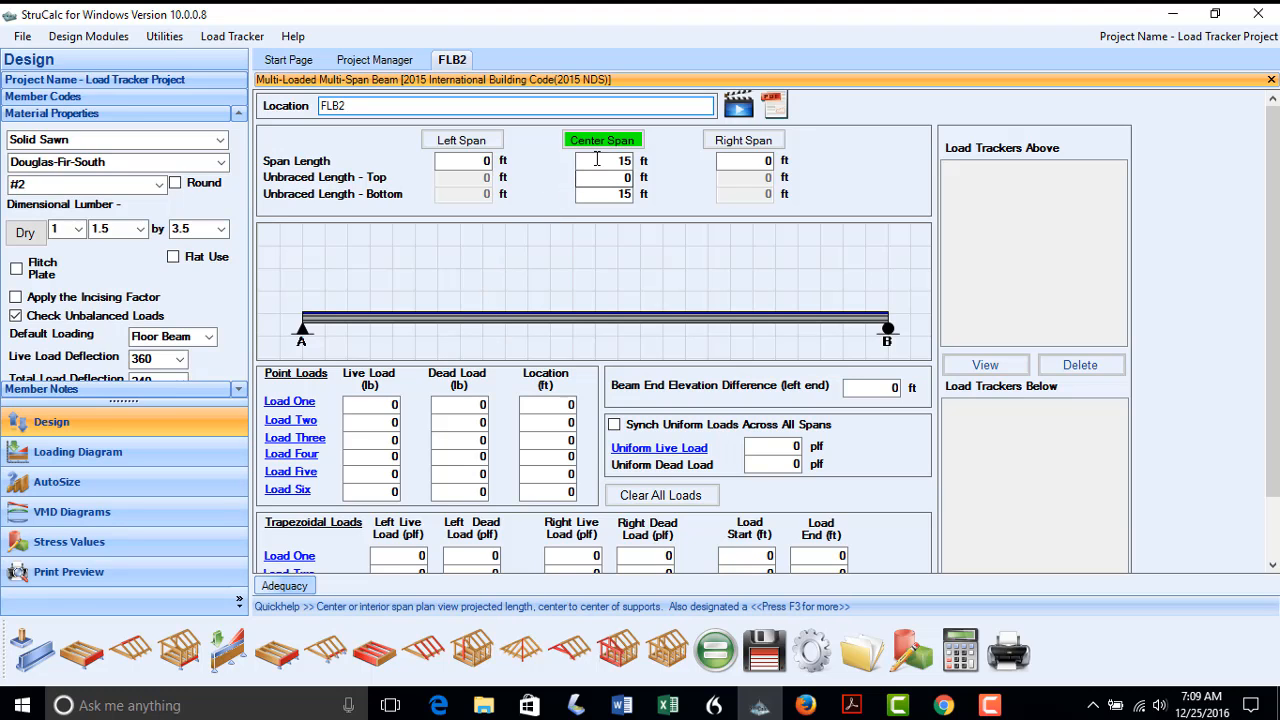
{"action": "type", "text": "14"}
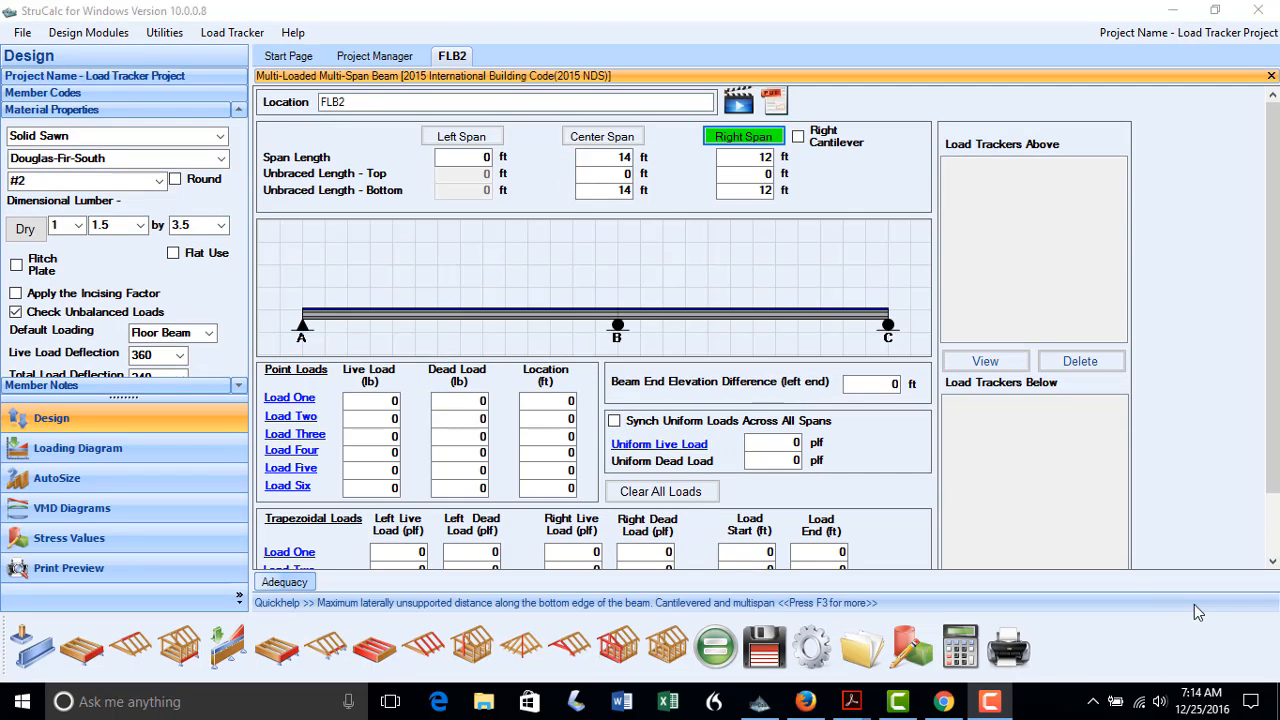
Add JST1's reaction B as uniform load trackers on both the right and center spans
{"action": "left_click", "coordinate": [686, 443]}
{"action": "left_click", "coordinate": [113, 292]}
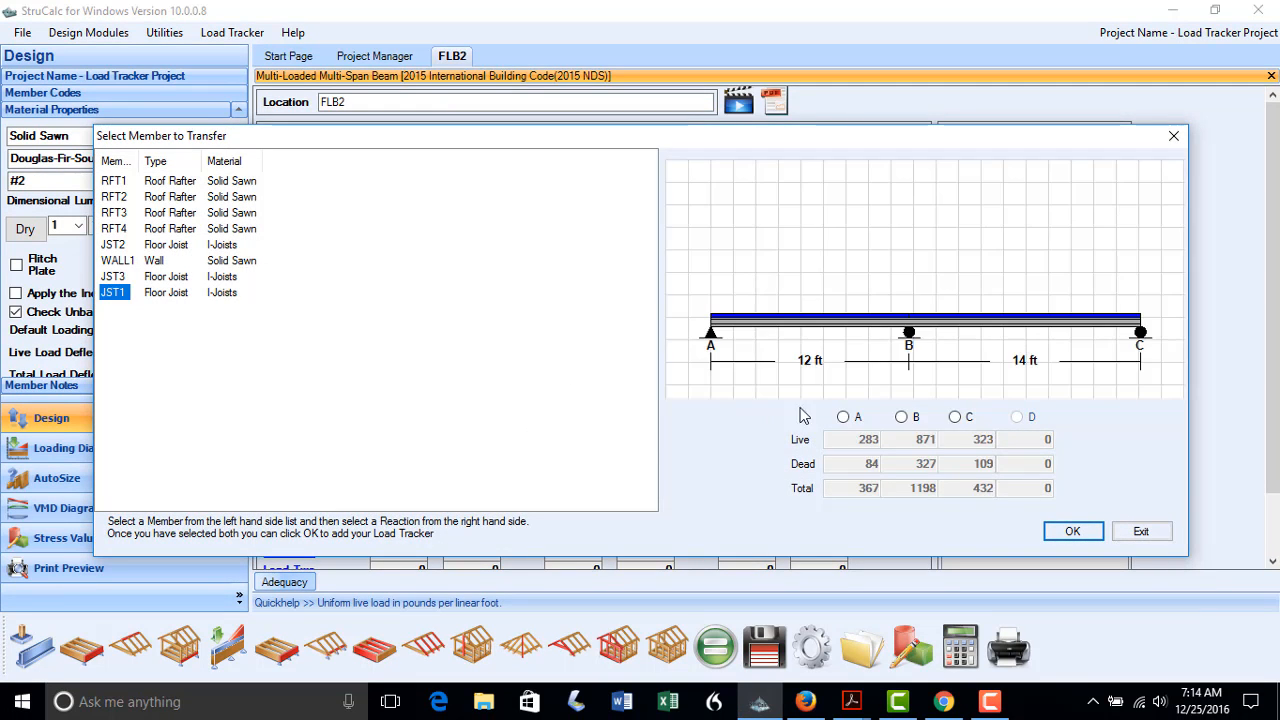
{"action": "left_click", "coordinate": [901, 416]}
{"action": "left_click", "coordinate": [1072, 531]}
{"action": "left_click", "coordinate": [714, 428]}
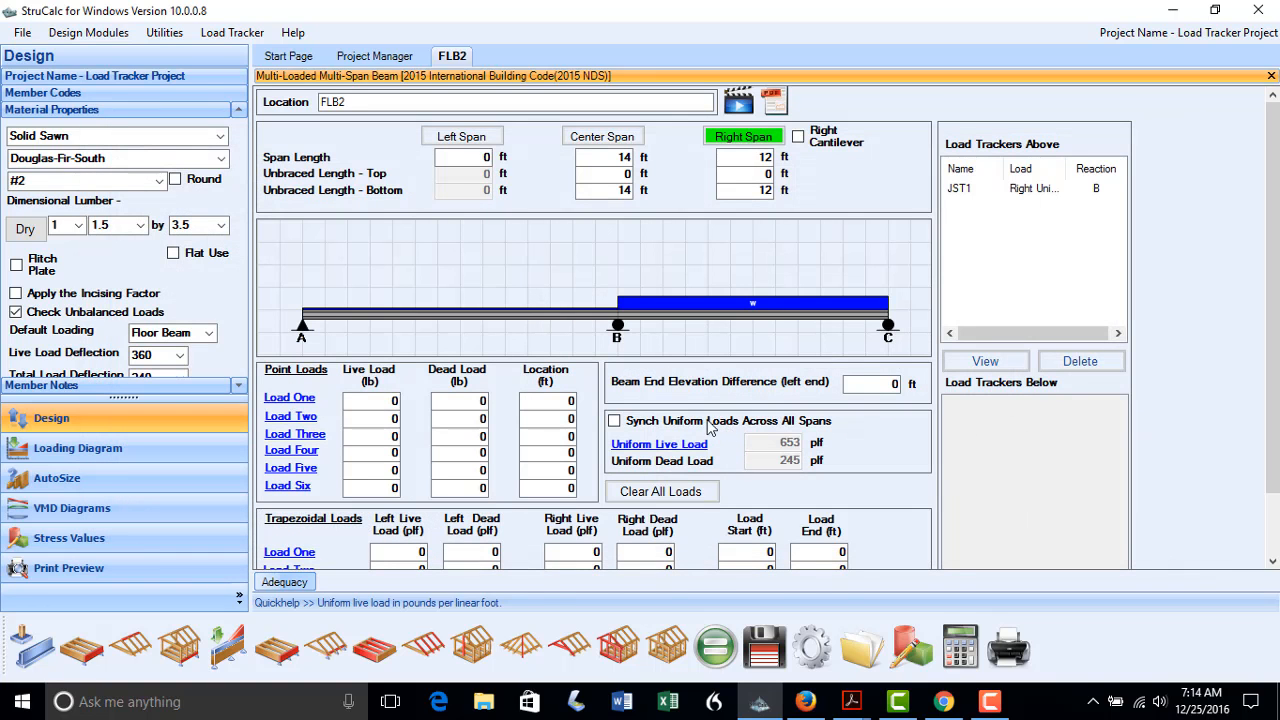
{"action": "left_click", "coordinate": [598, 137]}
{"action": "left_click", "coordinate": [659, 443]}
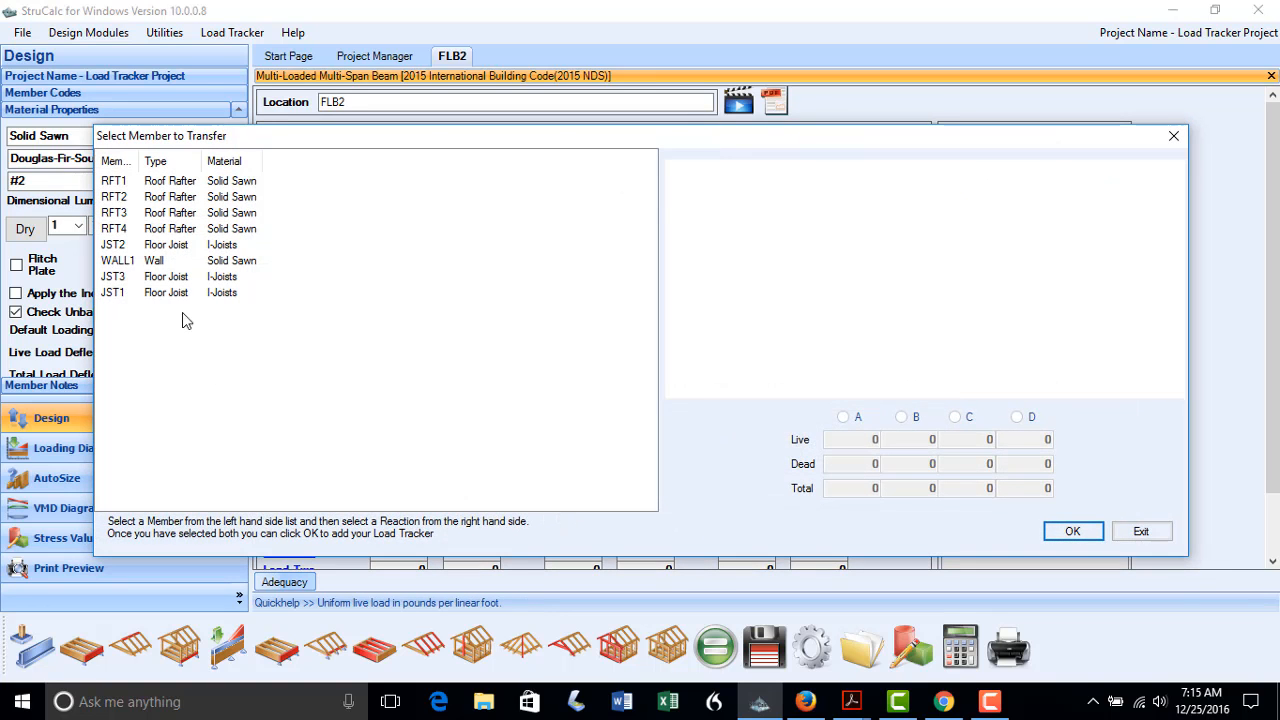
{"action": "left_click", "coordinate": [121, 294]}
{"action": "left_click", "coordinate": [902, 417]}
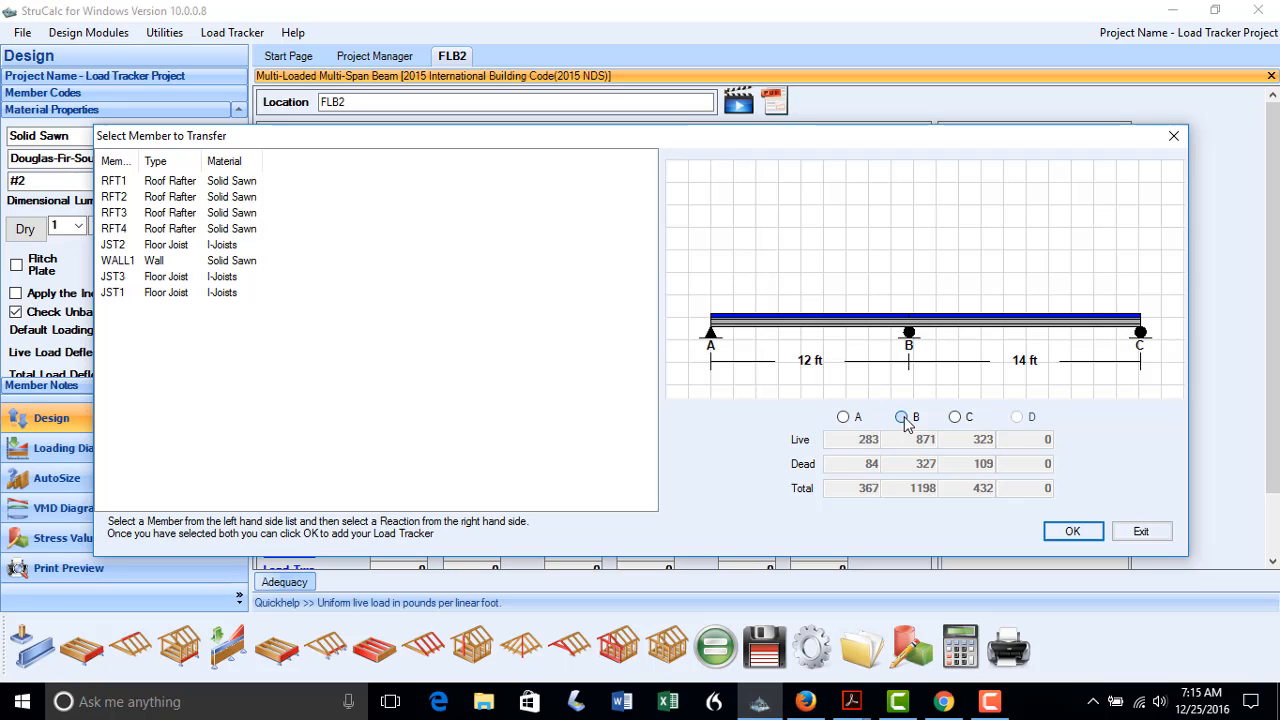
{"action": "left_click", "coordinate": [1072, 531]}
{"action": "left_click", "coordinate": [726, 429]}
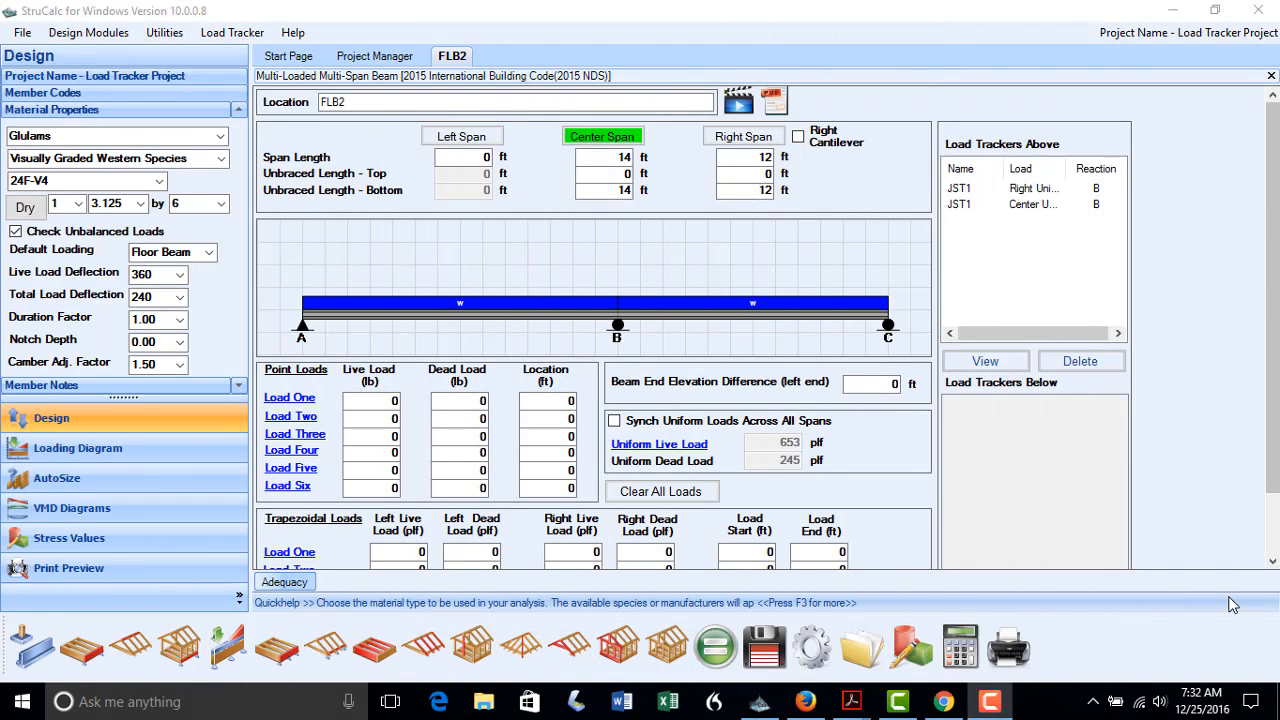
Add FLB1's reaction B to FLB2 as point Load One at 10 ft
{"action": "left_click", "coordinate": [292, 399]}
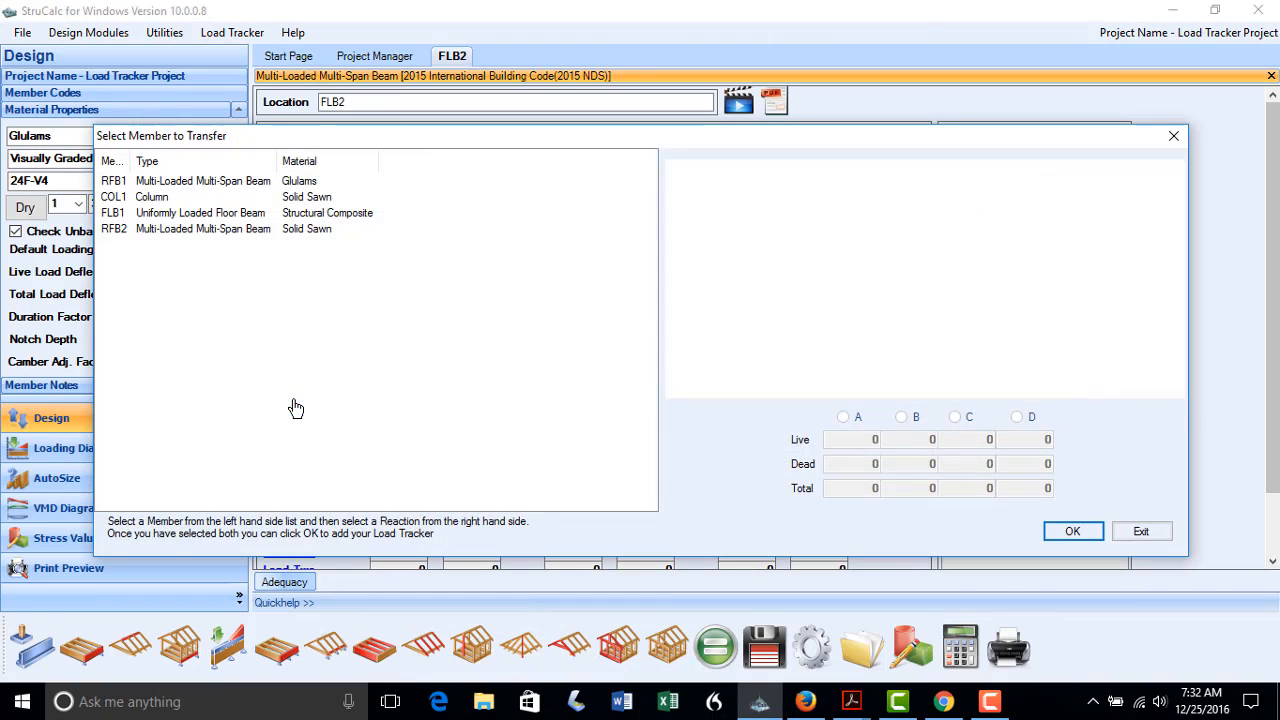
{"action": "left_click", "coordinate": [128, 213]}
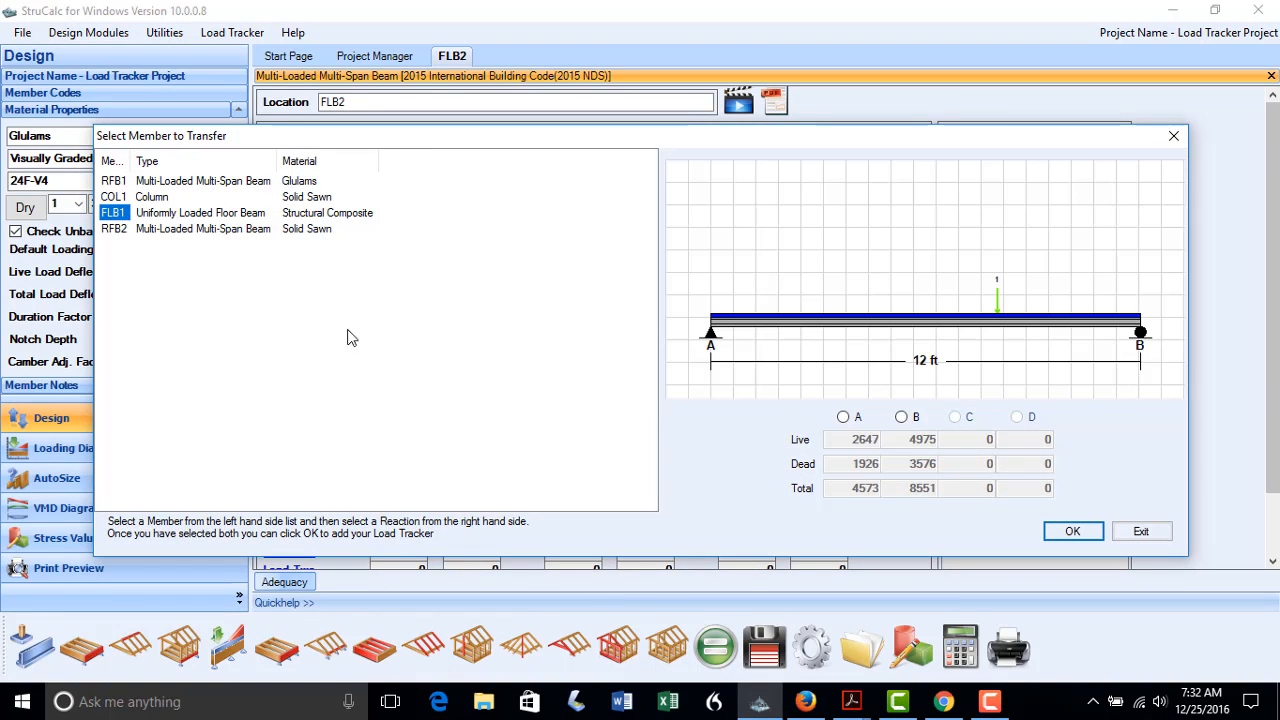
{"action": "left_click", "coordinate": [903, 417]}
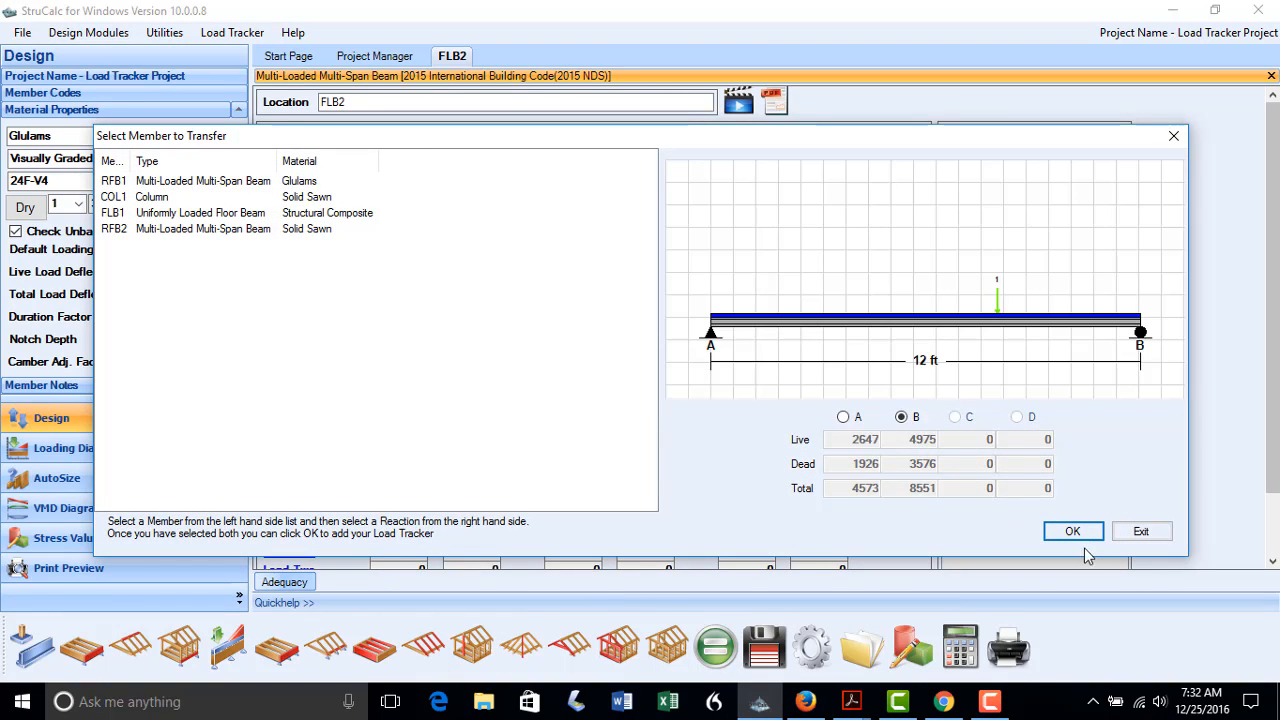
{"action": "left_click", "coordinate": [1075, 532]}
{"action": "left_click", "coordinate": [694, 421]}
{"action": "left_click", "coordinate": [565, 401]}
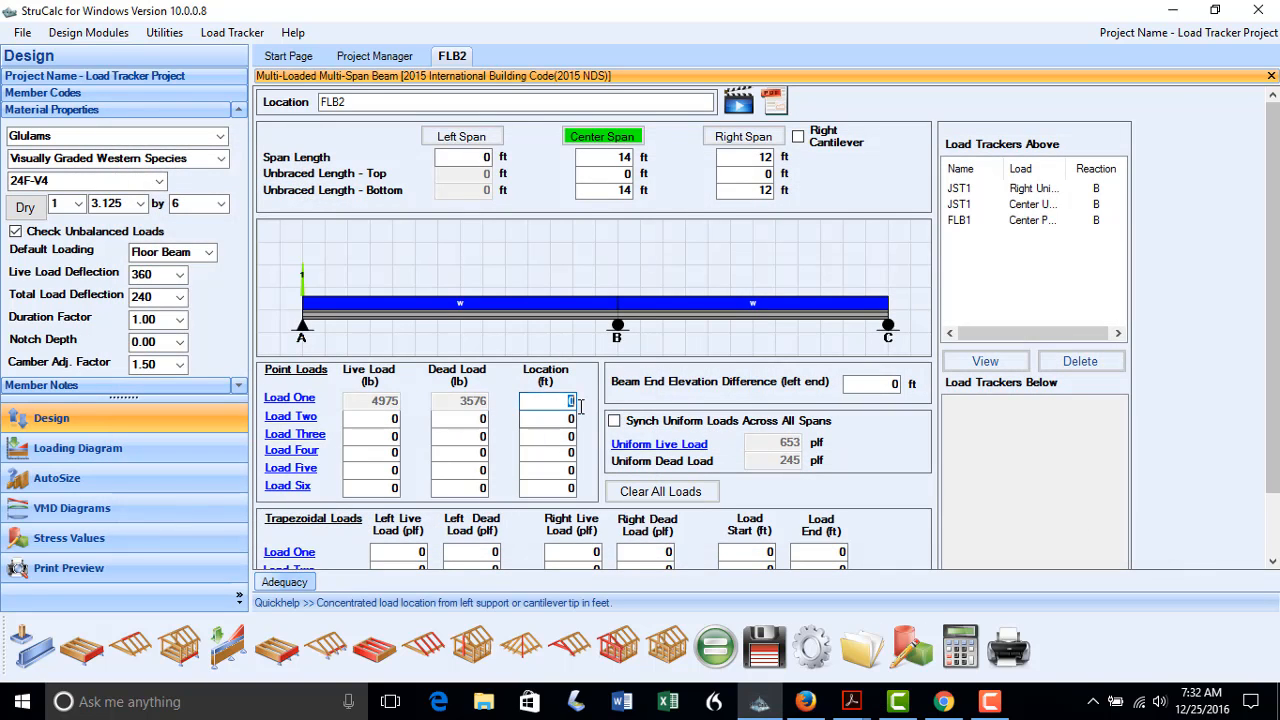
{"action": "key", "text": "BackSpace"}
{"action": "type", "text": "1"}
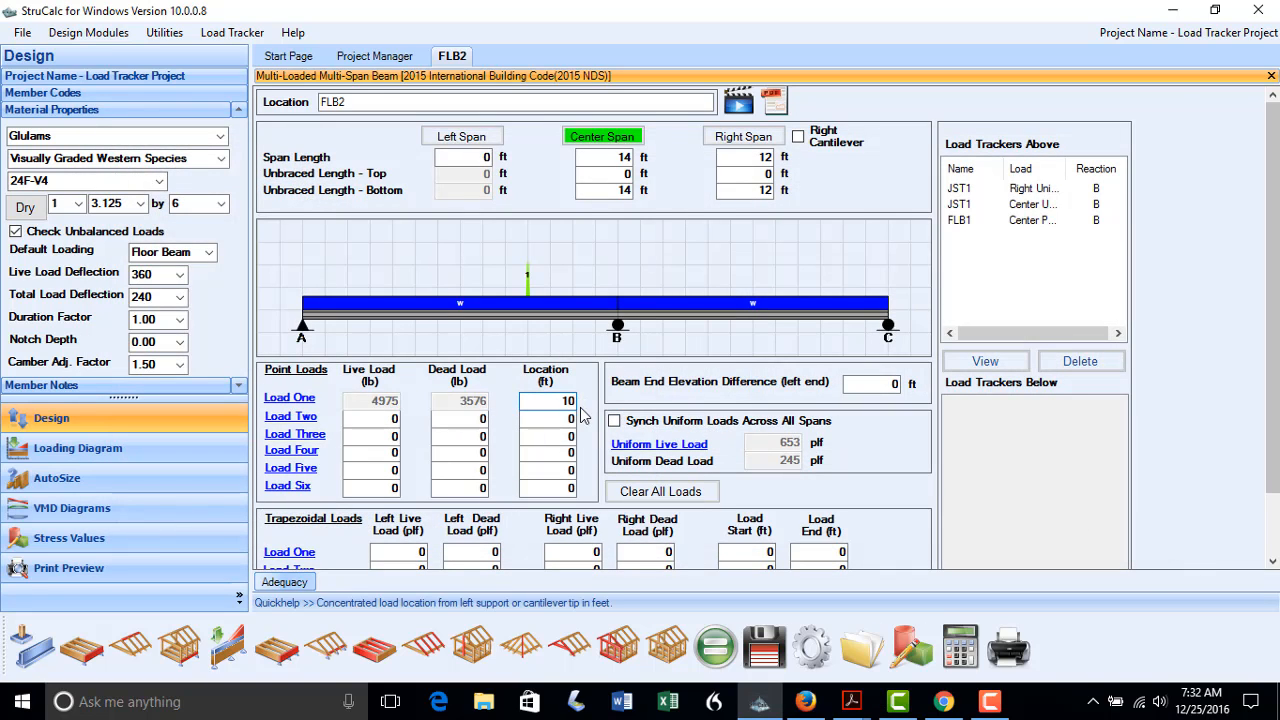
Auto-size FLB2 as a 5.5 x 16.5 24F-V4 glulam and save it
{"action": "left_click", "coordinate": [60, 478]}
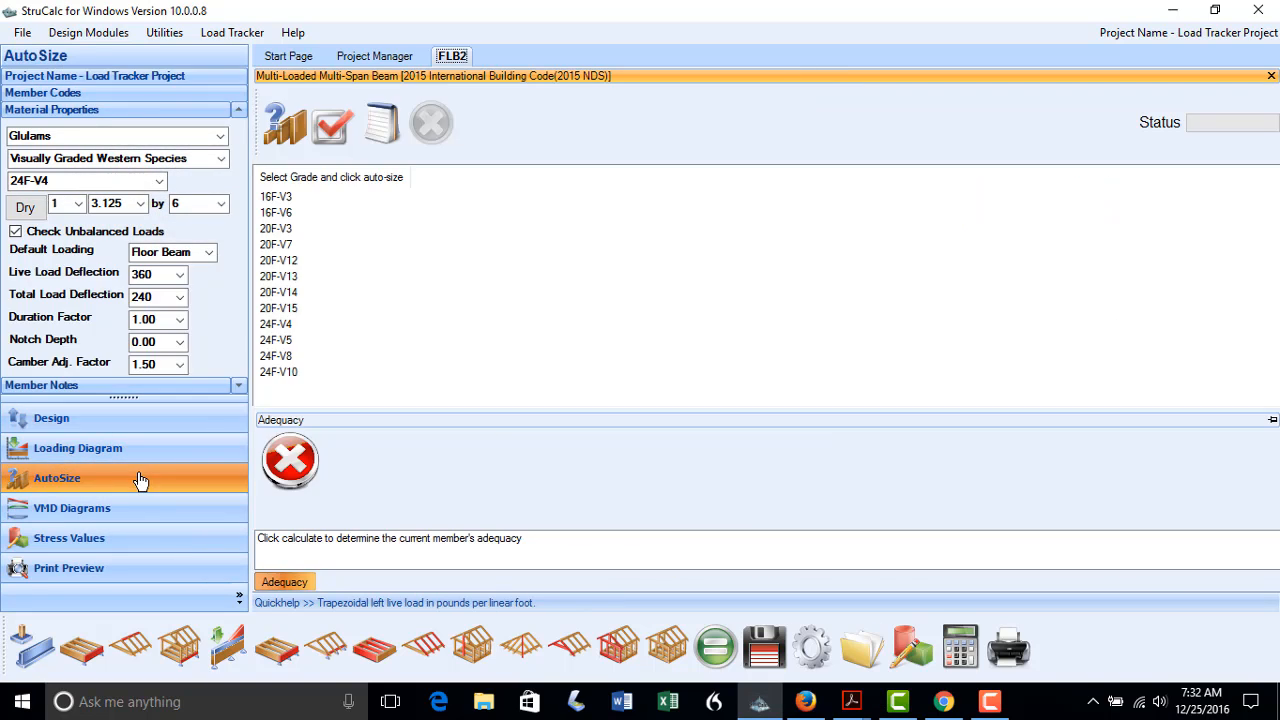
{"action": "left_click", "coordinate": [276, 324]}
{"action": "left_click", "coordinate": [285, 125]}
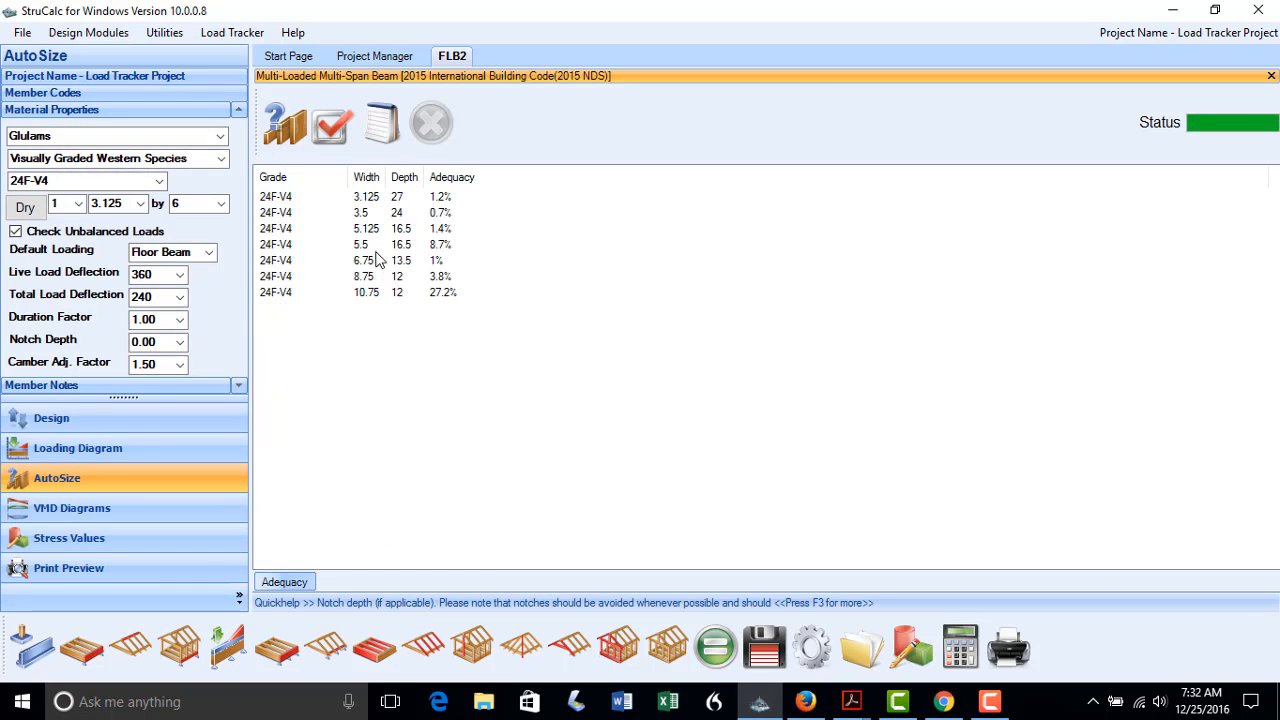
{"action": "left_click", "coordinate": [378, 246]}
{"action": "left_click", "coordinate": [333, 128]}
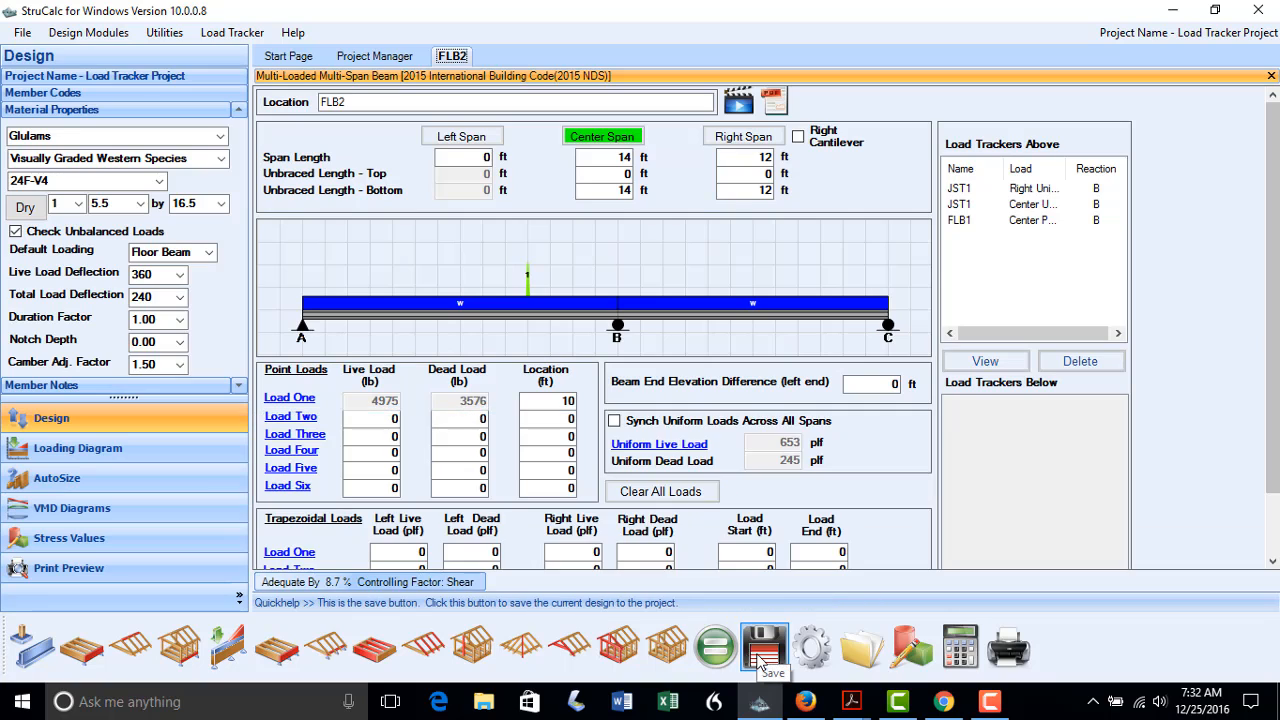
{"action": "left_click", "coordinate": [762, 655]}
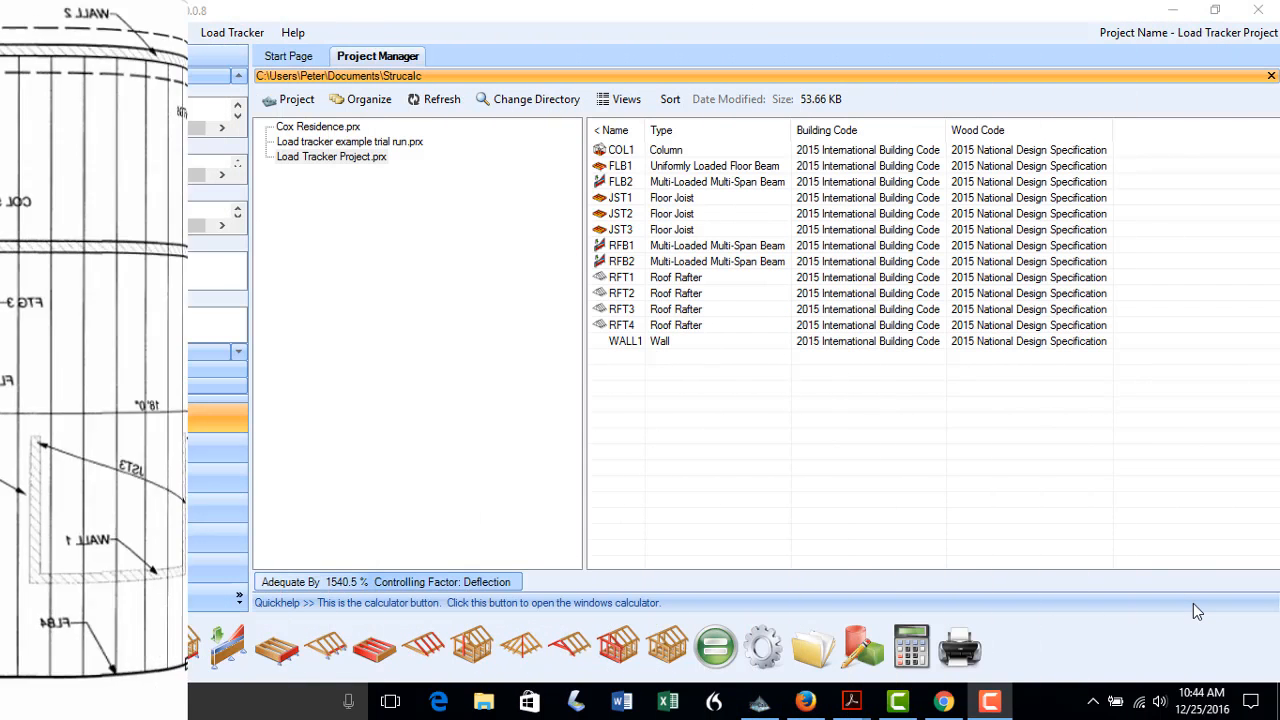
Create a new multi-span beam named FLB3 with an 18 ft center span
{"action": "left_click", "coordinate": [228, 648]}
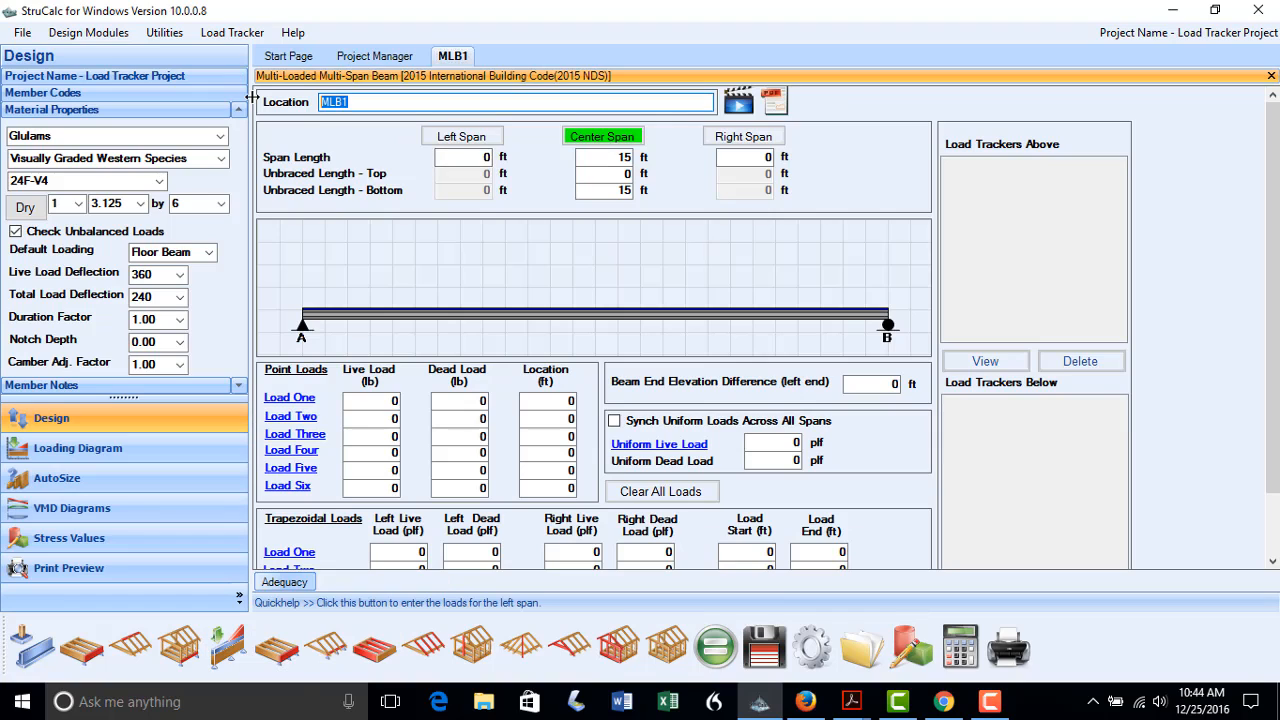
{"action": "type", "text": "FLB3"}
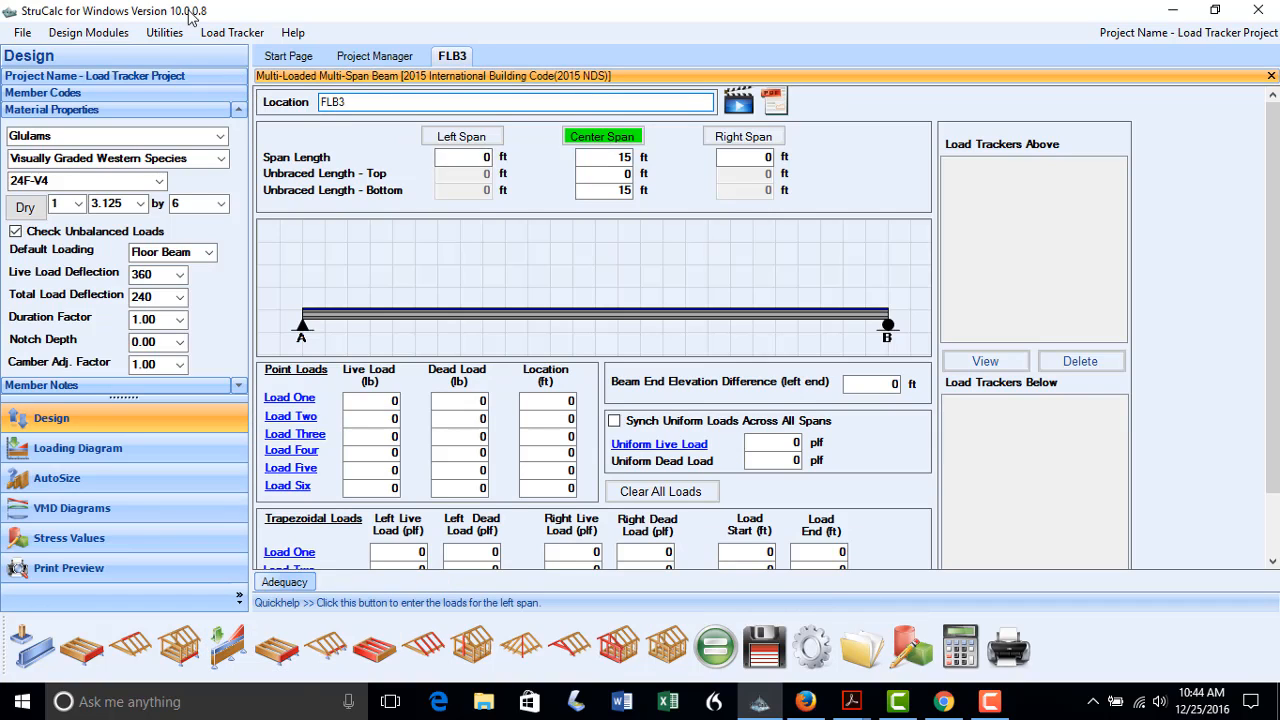
{"action": "left_click", "coordinate": [604, 158]}
{"action": "type", "text": "18"}
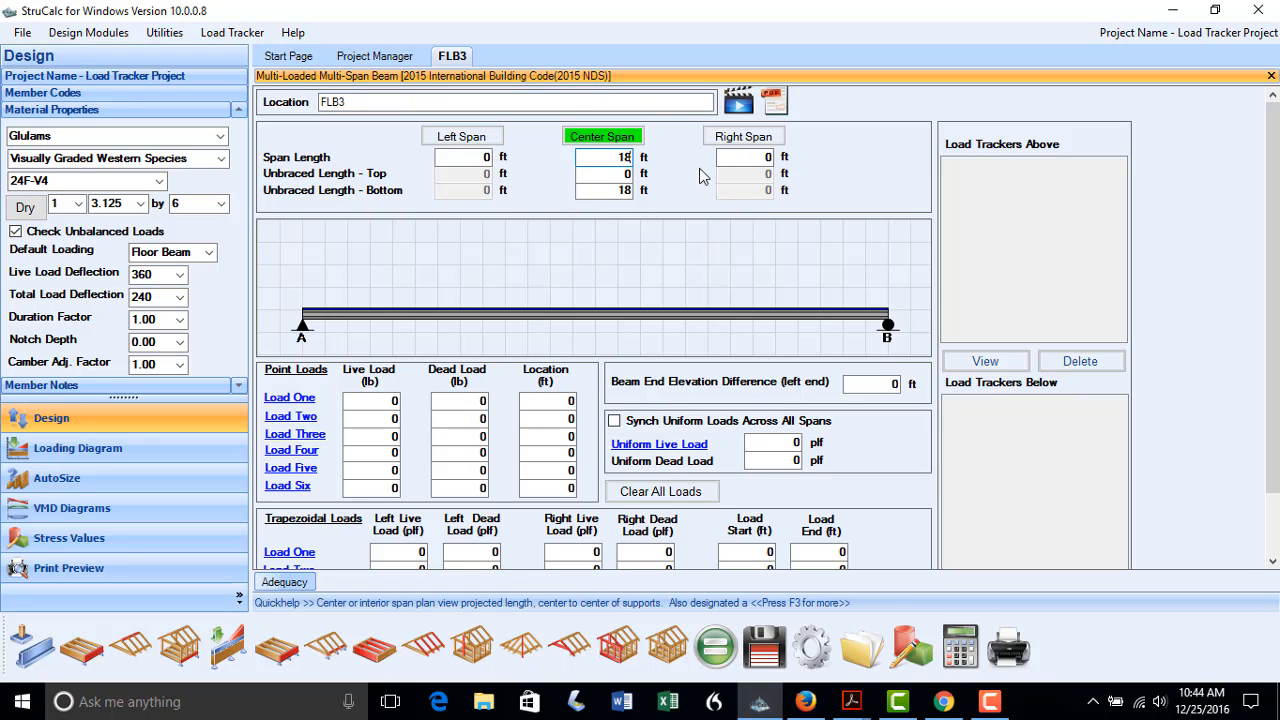
Add JST1's reaction A to FLB3 as a uniform load tracker
{"action": "left_click", "coordinate": [668, 444]}
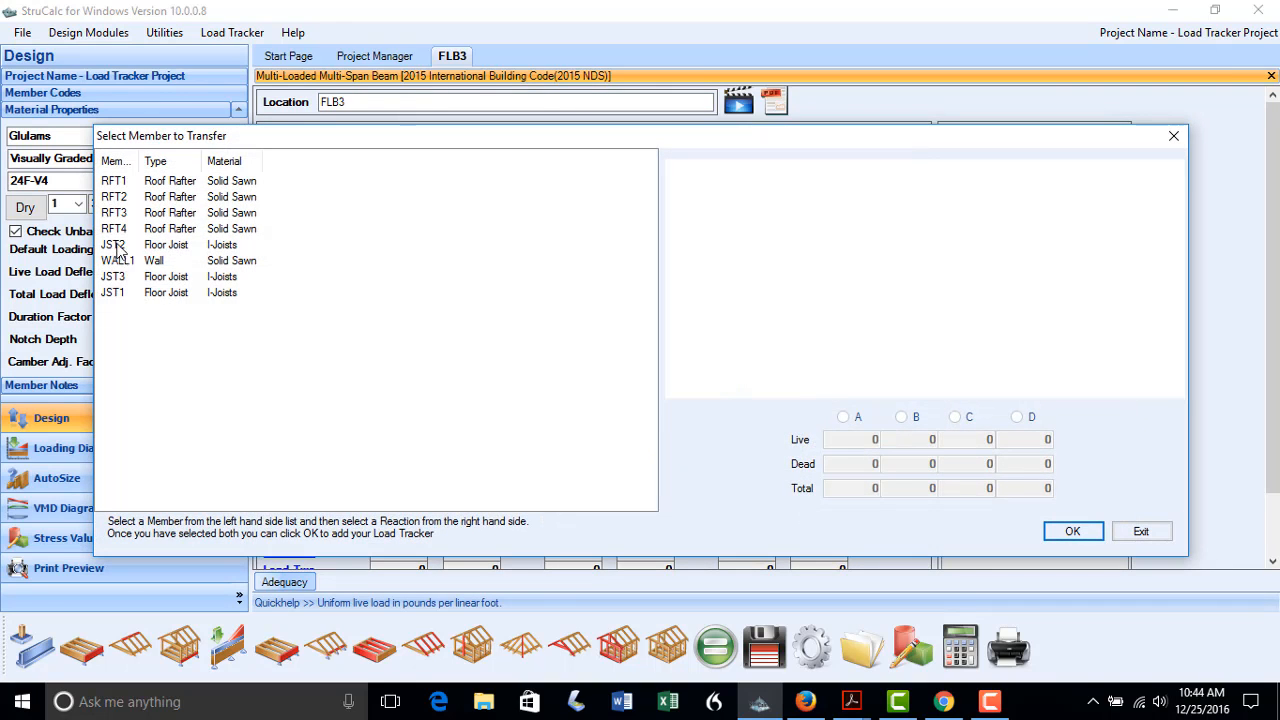
{"action": "left_click", "coordinate": [113, 292]}
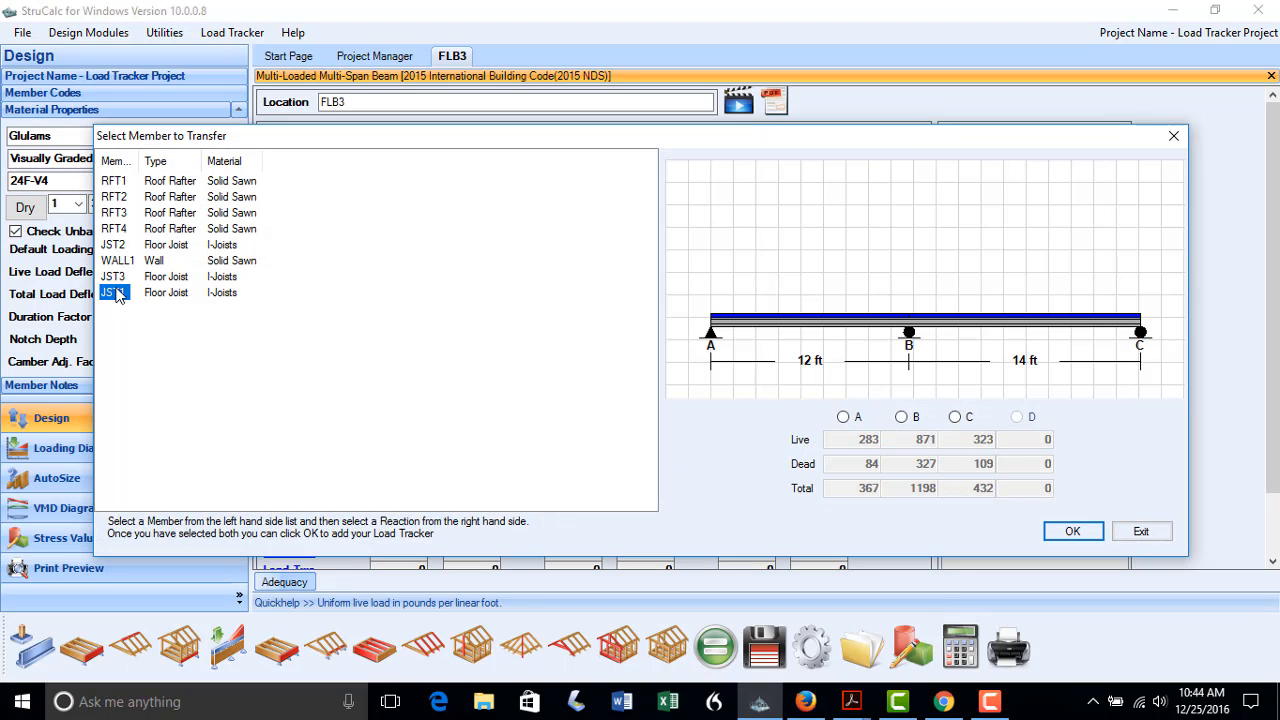
{"action": "left_click", "coordinate": [845, 418]}
{"action": "left_click", "coordinate": [1068, 531]}
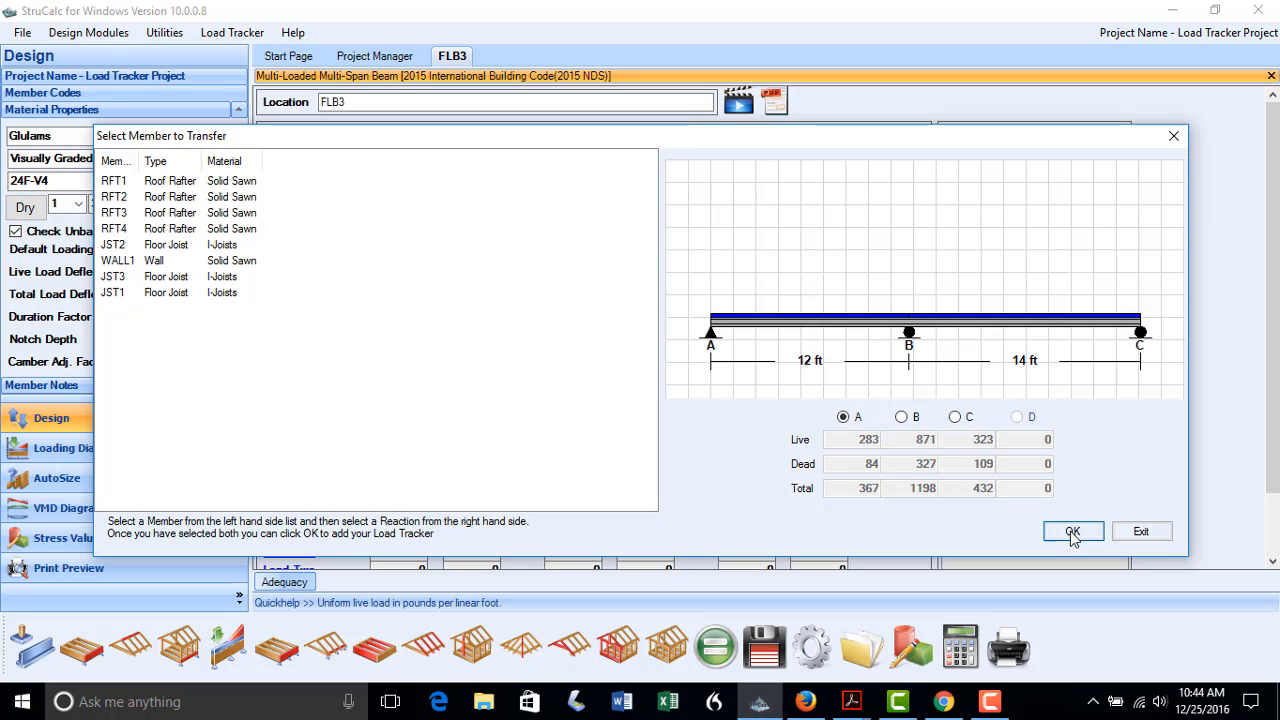
{"action": "left_click", "coordinate": [694, 421]}
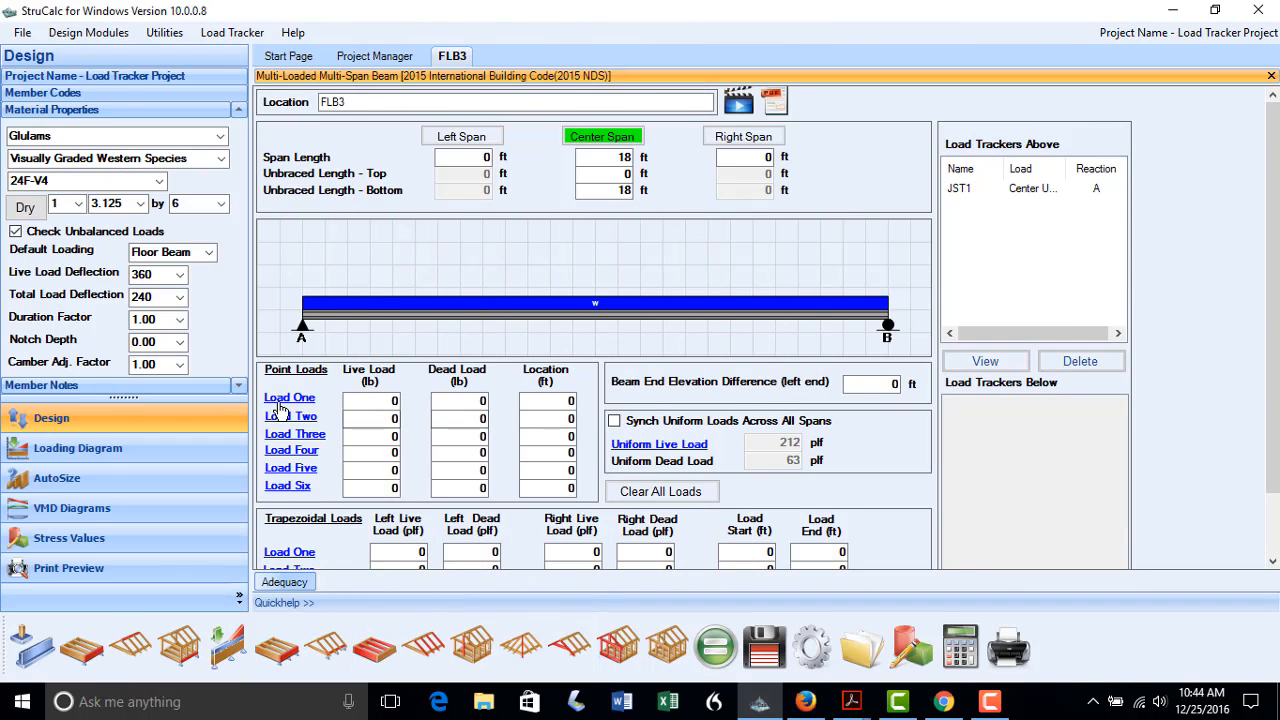
Add FLB1's reaction A as point Load One on FLB3
{"action": "left_click", "coordinate": [281, 410]}
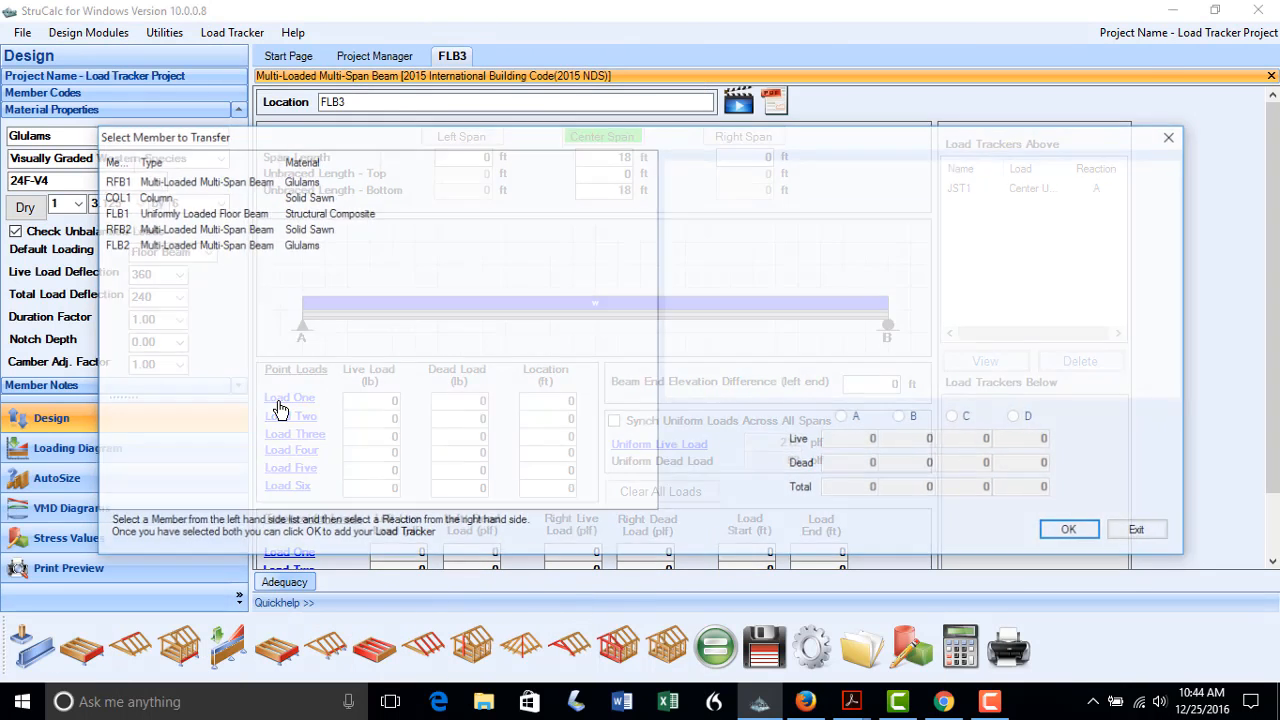
{"action": "left_click", "coordinate": [113, 213]}
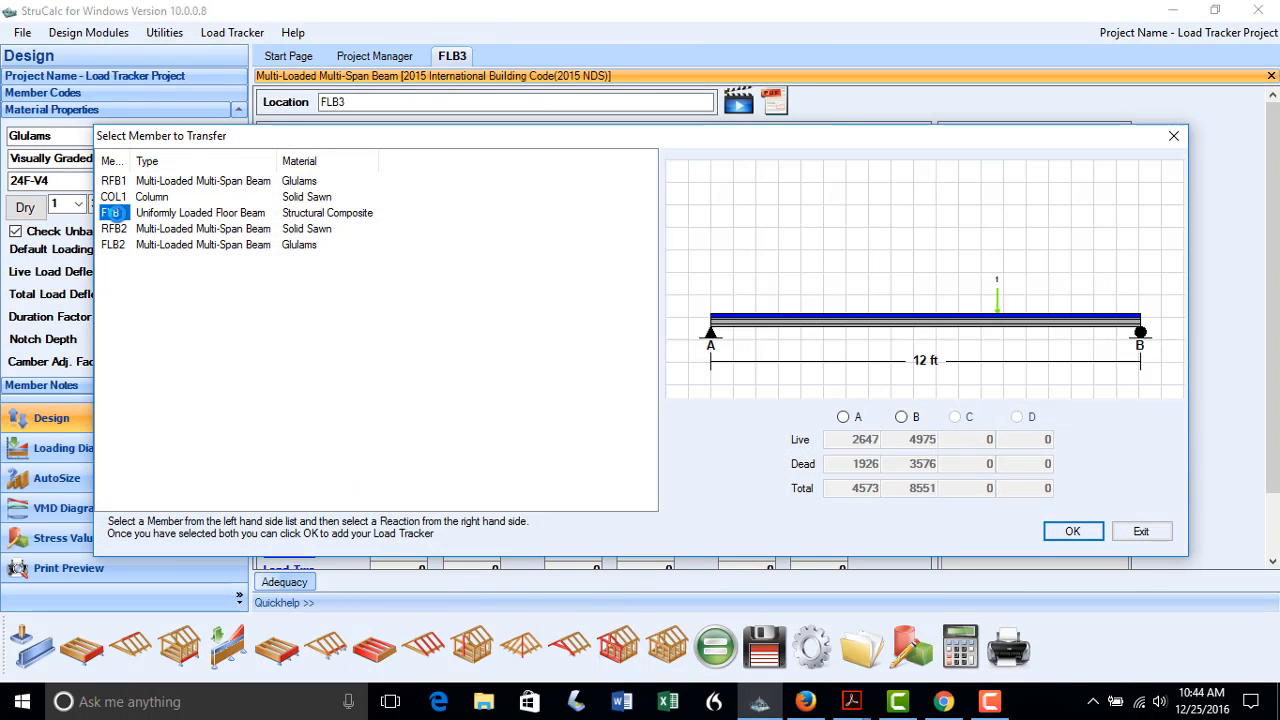
{"action": "left_click", "coordinate": [843, 417]}
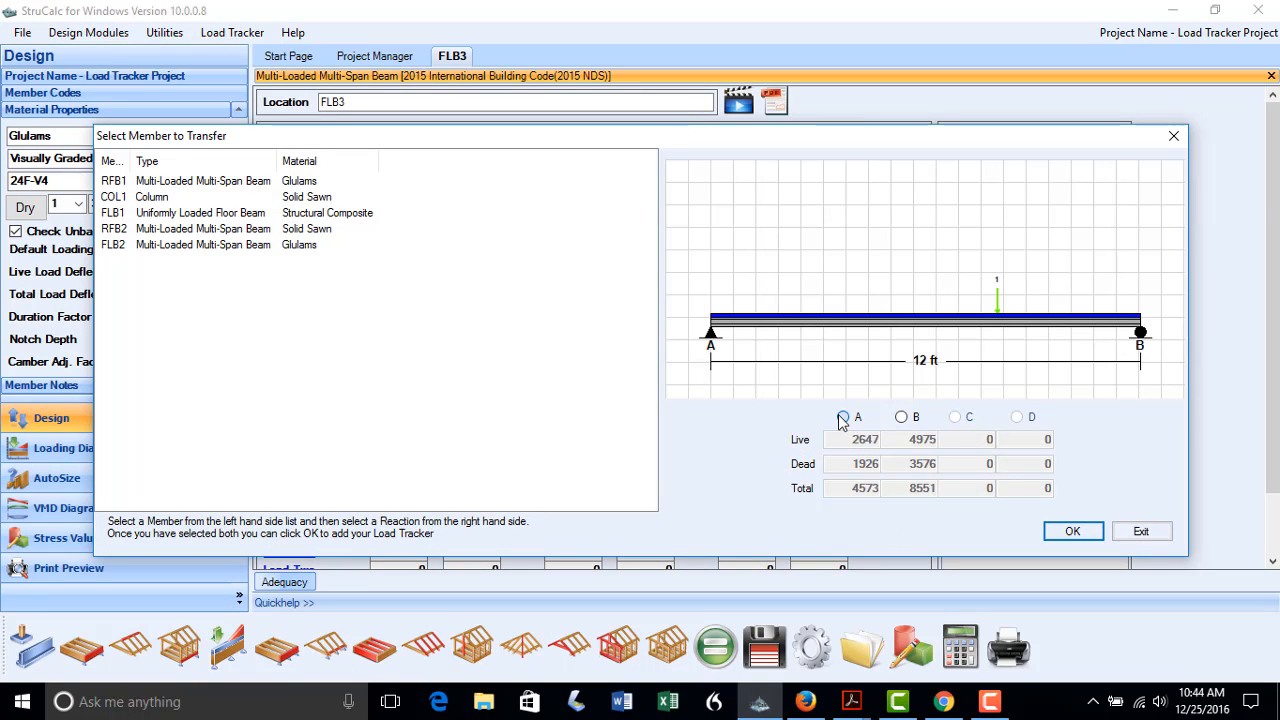
{"action": "left_click", "coordinate": [1060, 532]}
Place FLB1's point load at 2 ft, auto-size FLB3 as a 5.5 x 12 24F-V4 glulam, and save
{"action": "left_click", "coordinate": [731, 422]}
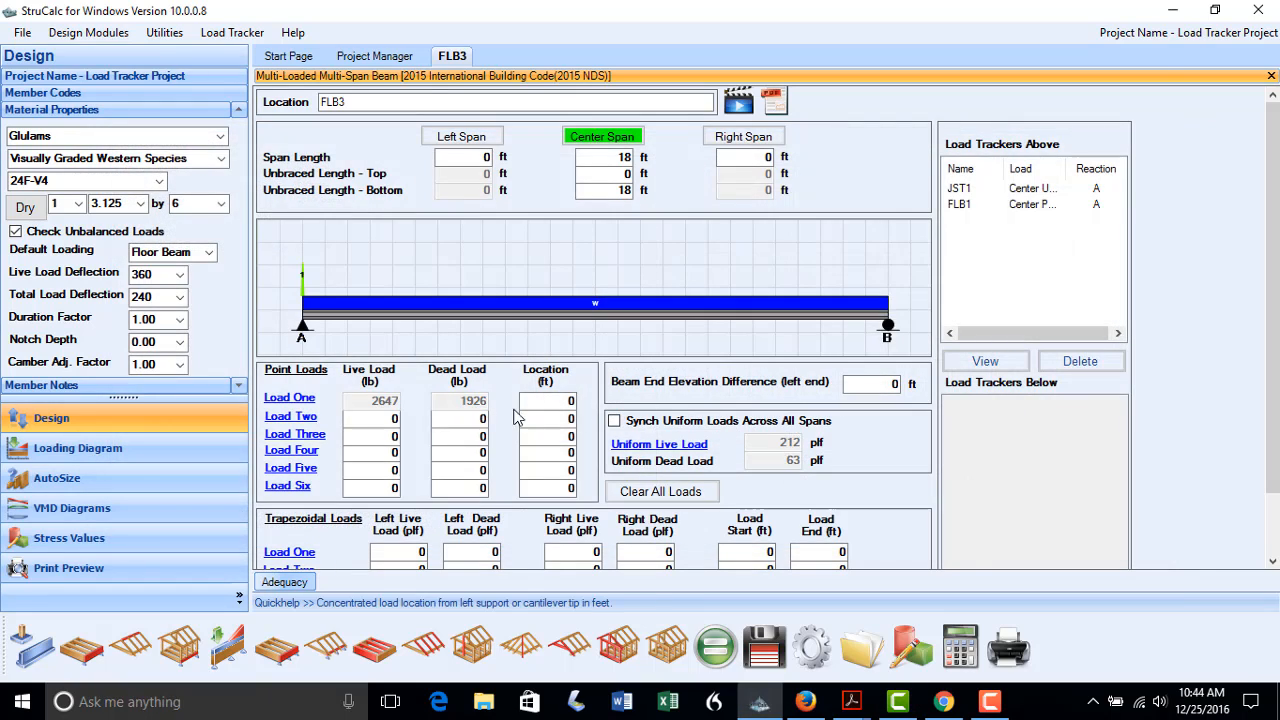
{"action": "type", "text": "2"}
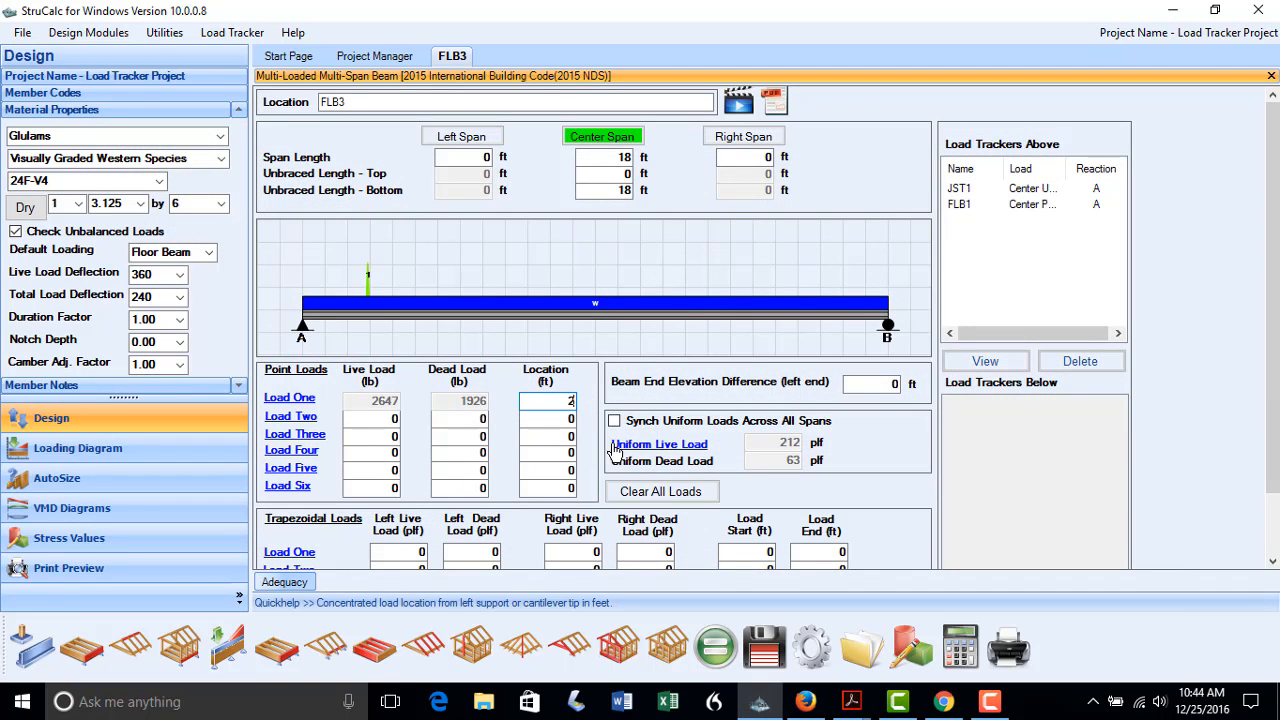
{"action": "left_click", "coordinate": [98, 485]}
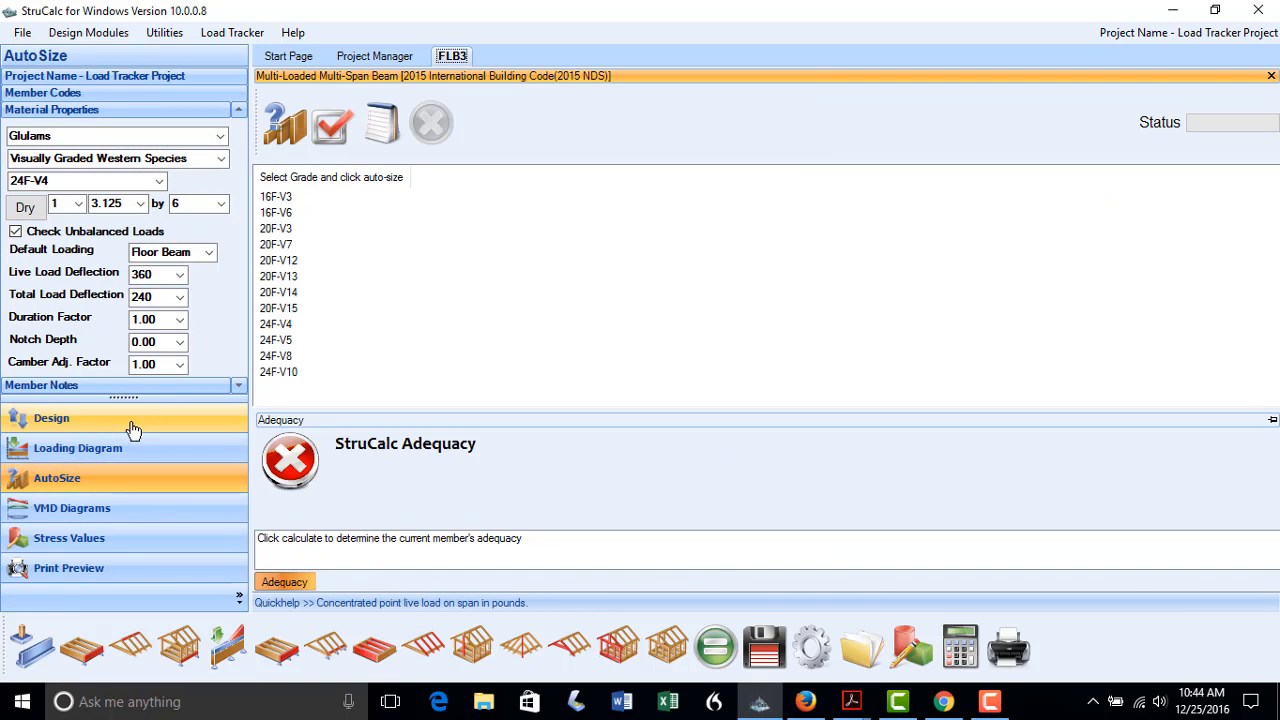
{"action": "left_click", "coordinate": [280, 323]}
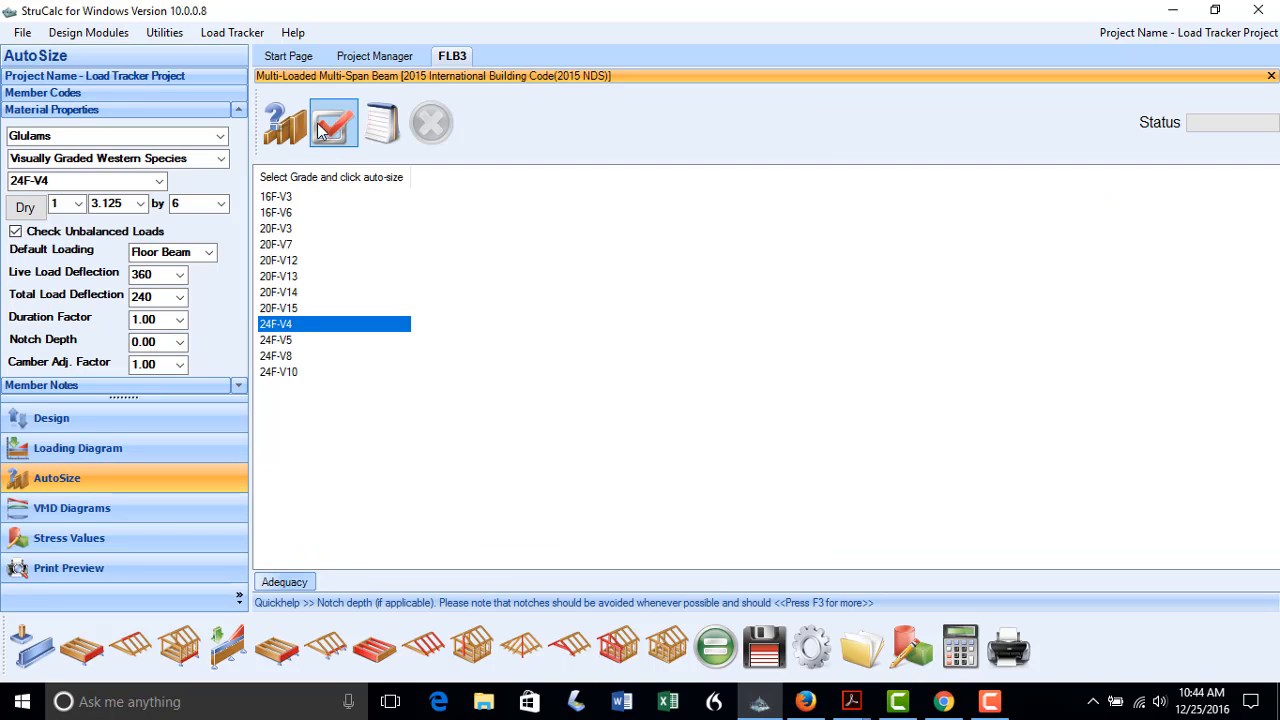
{"action": "left_click", "coordinate": [285, 124]}
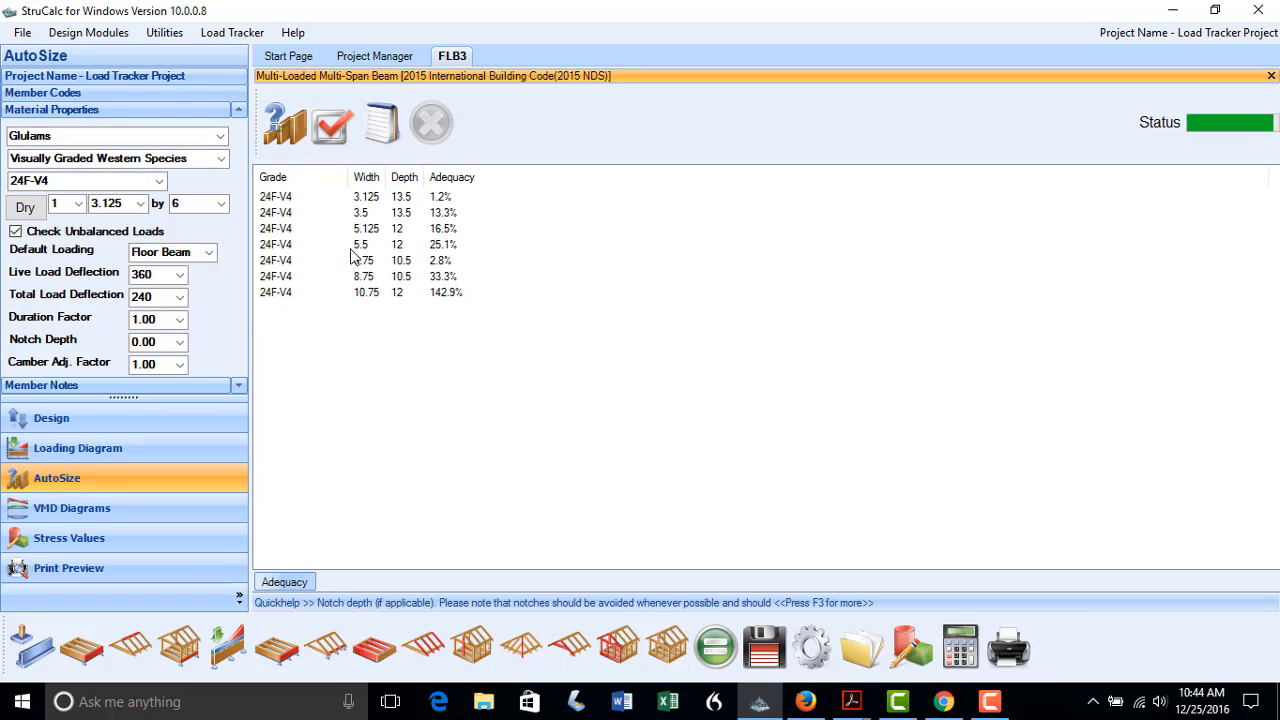
{"action": "left_click", "coordinate": [352, 246]}
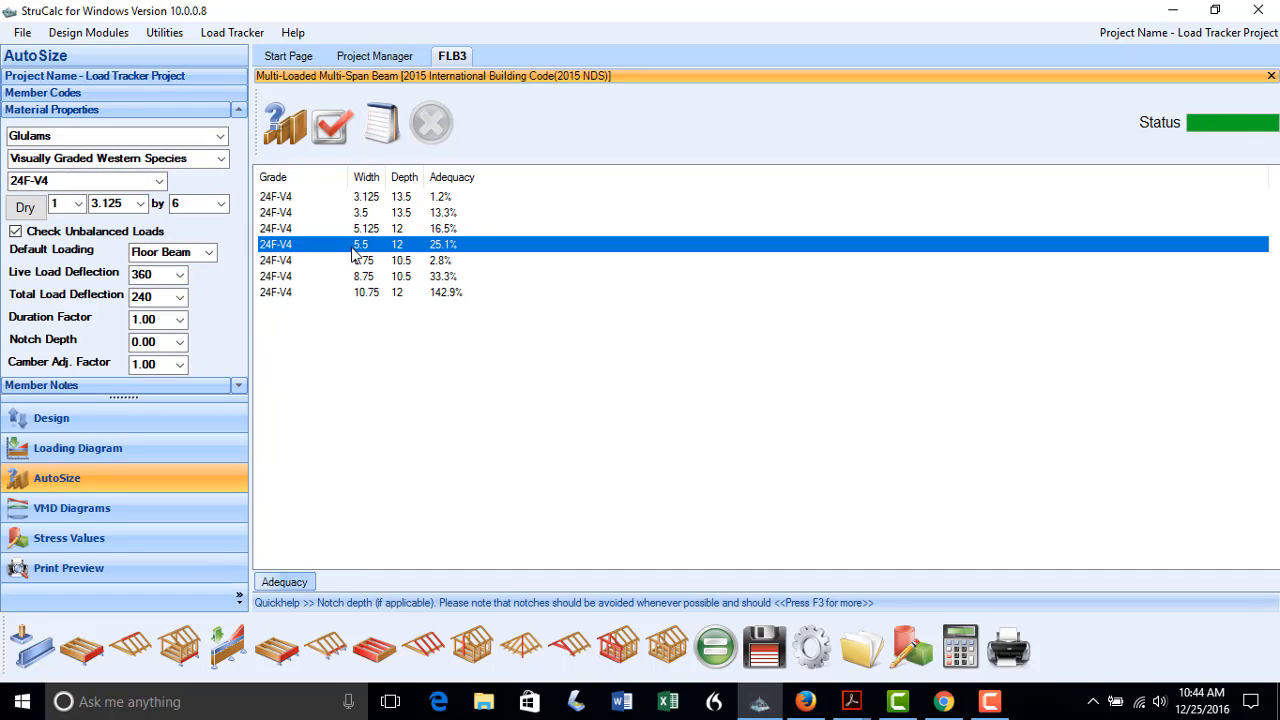
{"action": "left_click", "coordinate": [333, 128]}
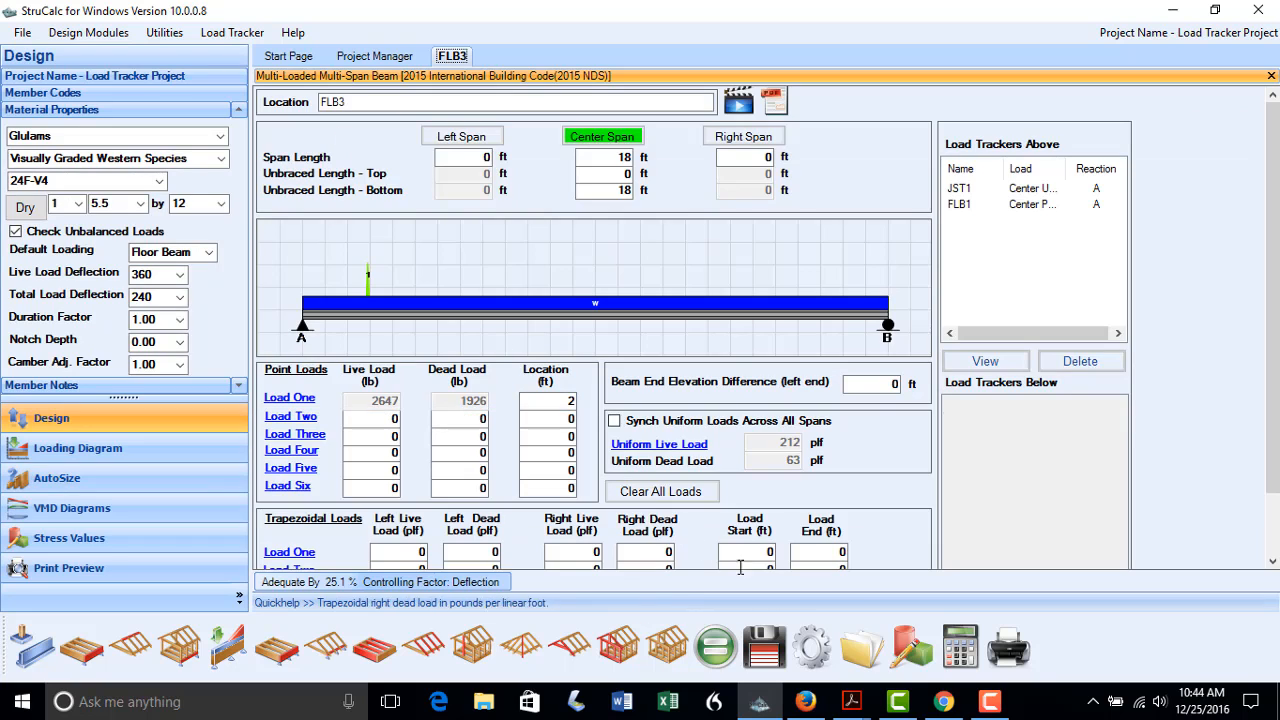
{"action": "left_click", "coordinate": [762, 648]}
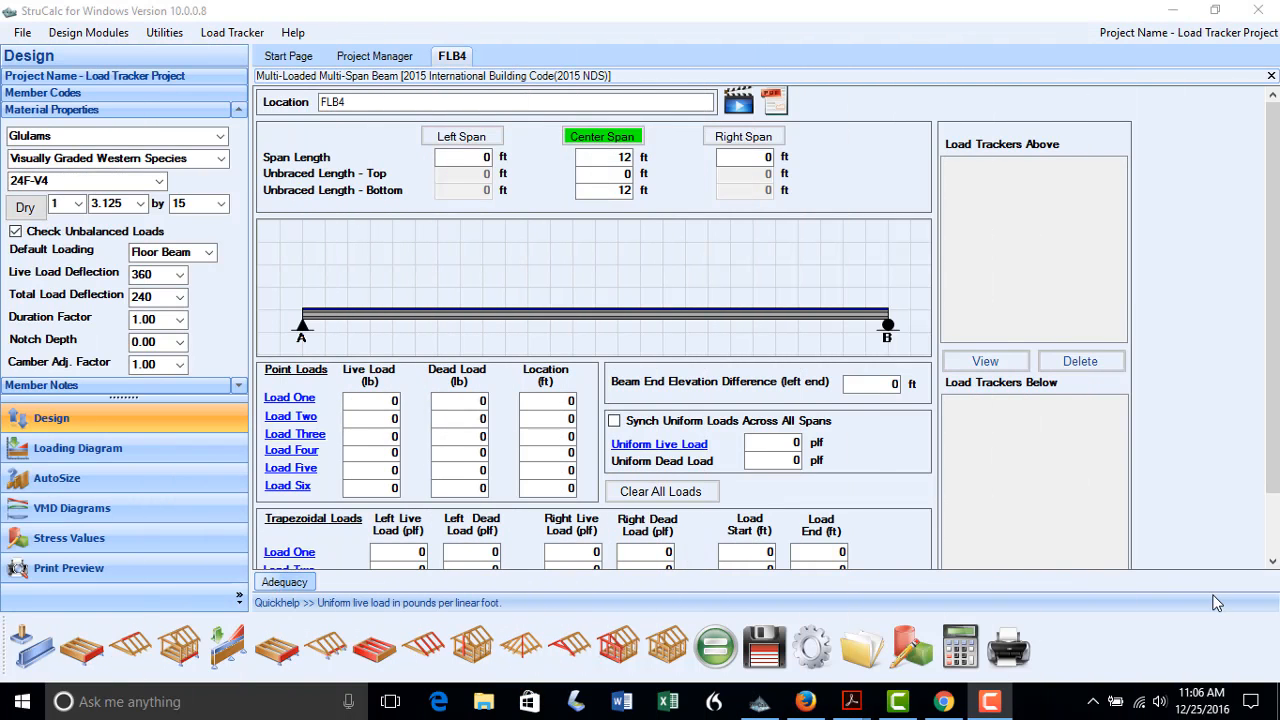
Create a new multi-span beam named FLB4 with a 12 ft center span and open Load One's member list
{"action": "left_click", "coordinate": [212, 652]}
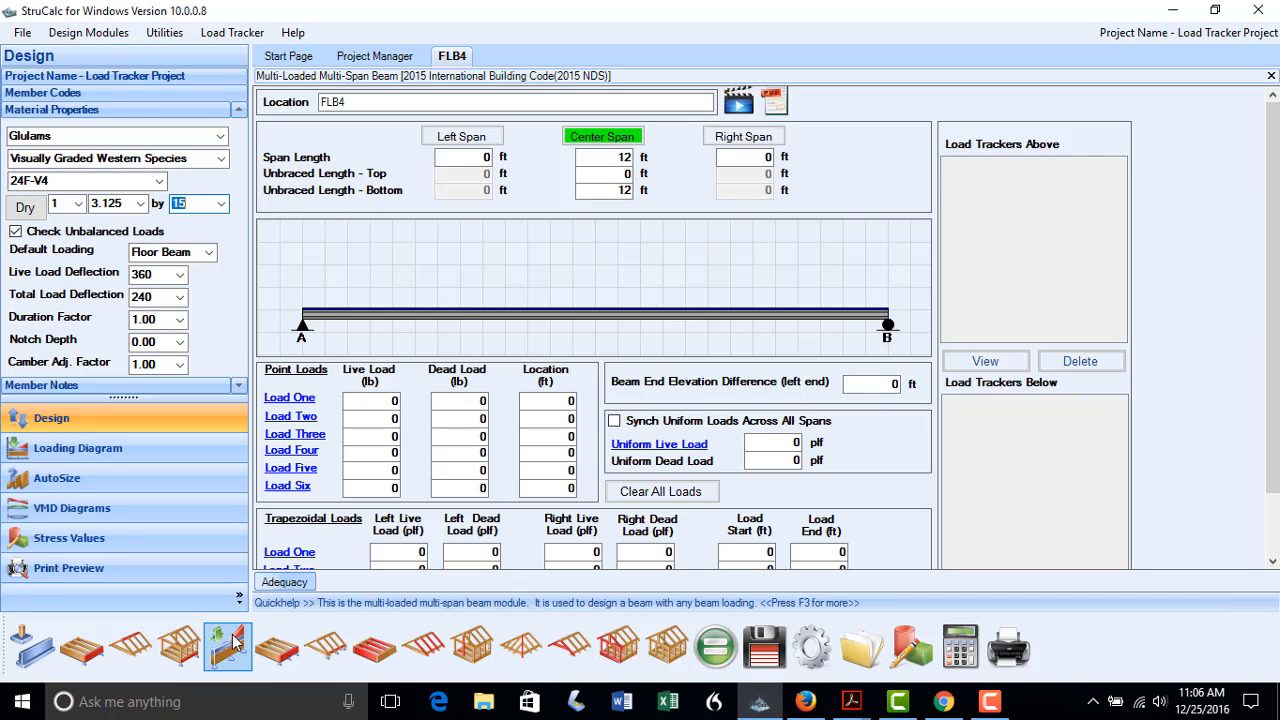
{"action": "left_click", "coordinate": [230, 641]}
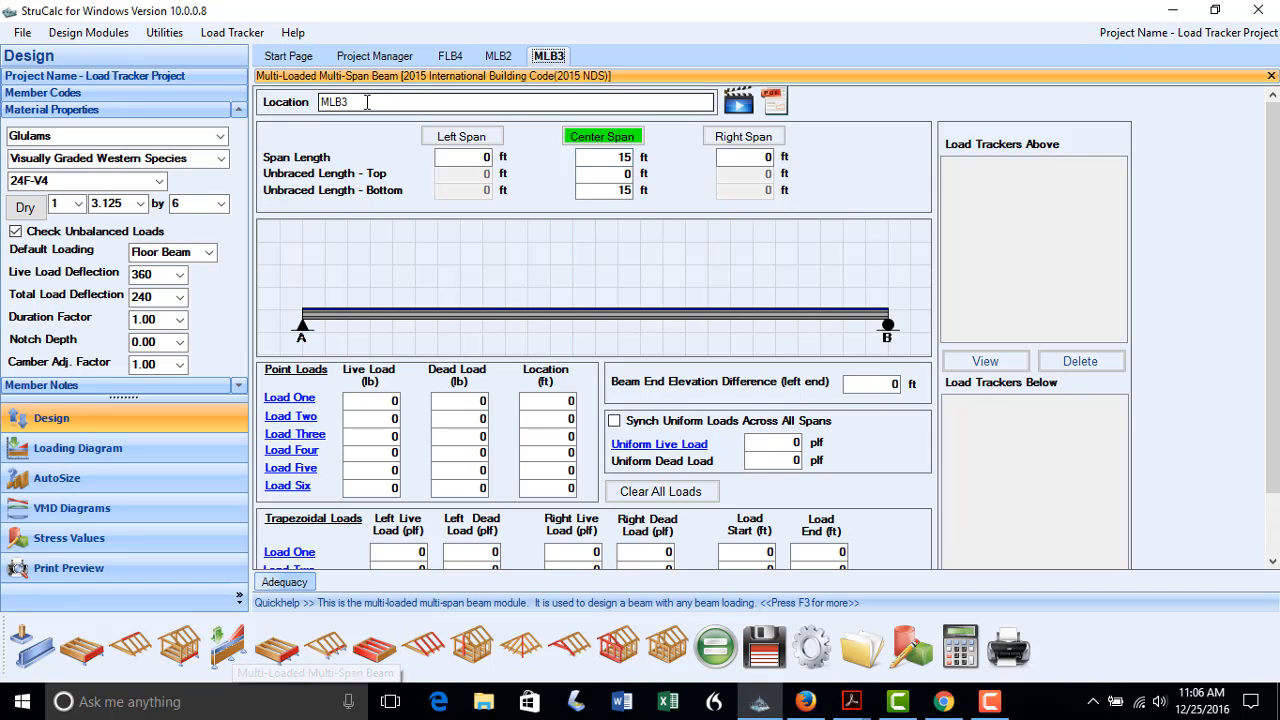
{"action": "type", "text": "FLB4"}
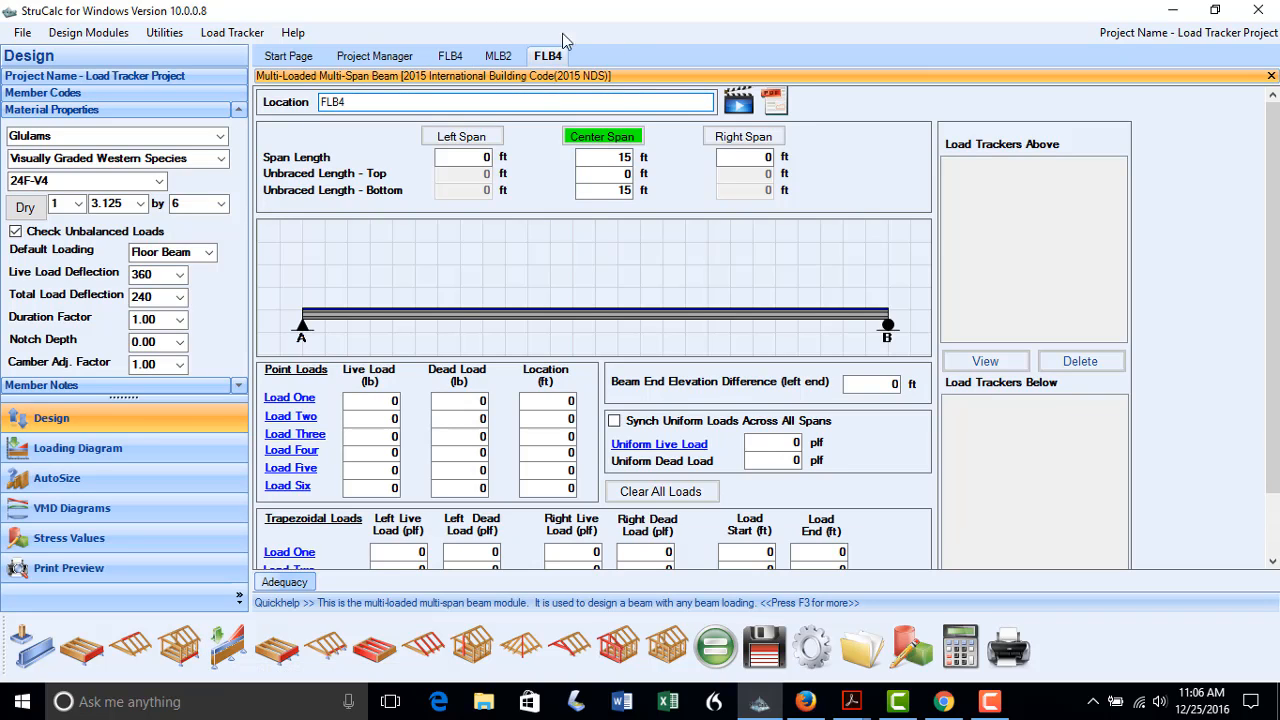
{"action": "left_click", "coordinate": [610, 157]}
{"action": "type", "text": "12"}
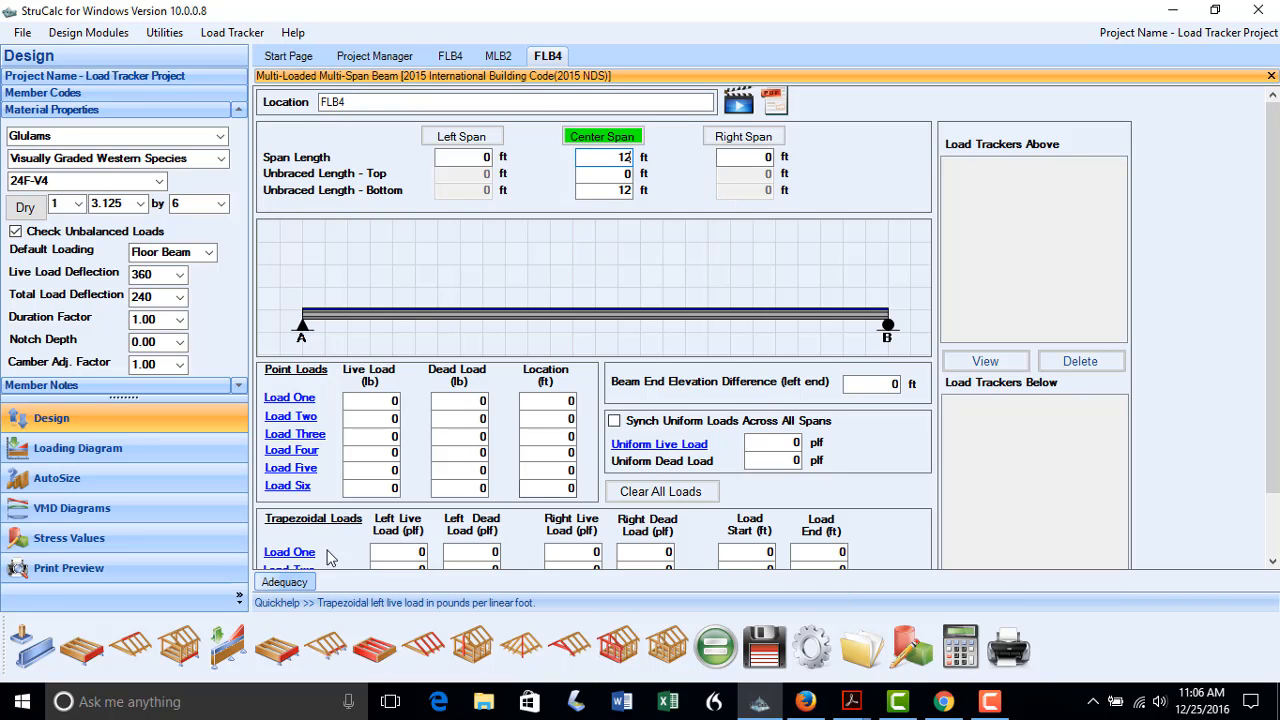
{"action": "scroll", "coordinate": [291, 560], "scroll_direction": "down", "scroll_amount": 1}
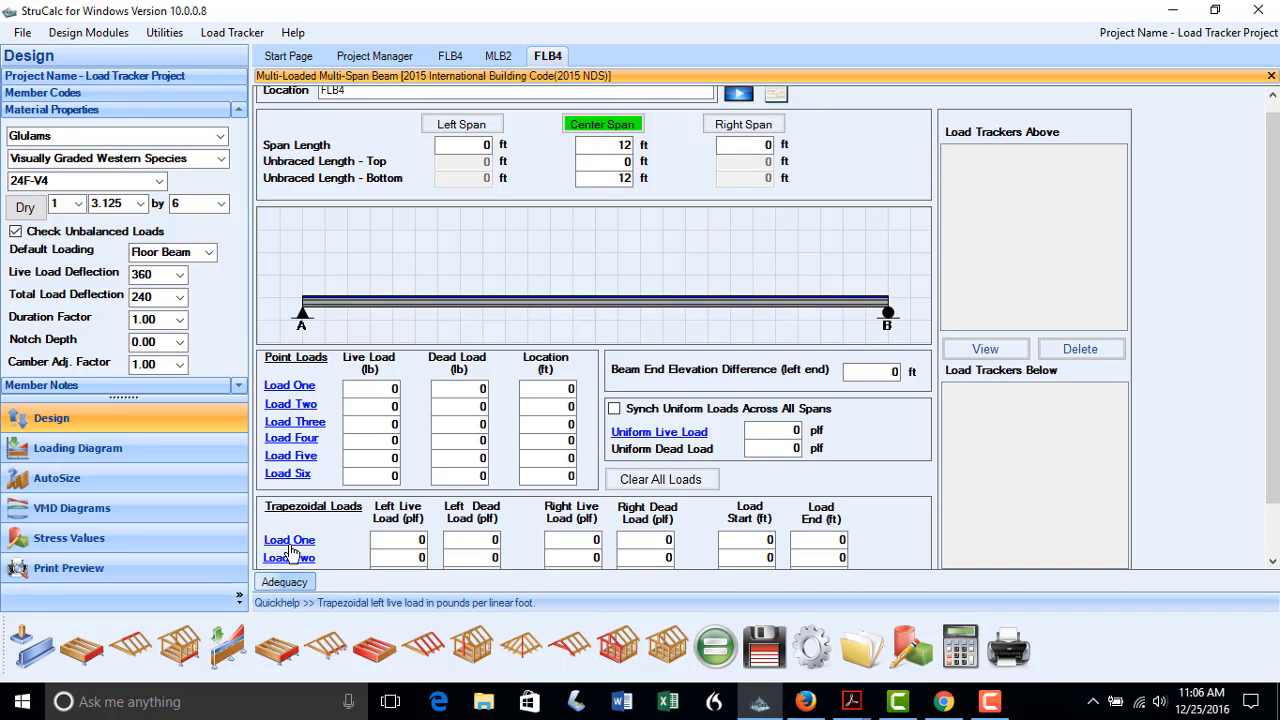
{"action": "left_click", "coordinate": [289, 540]}
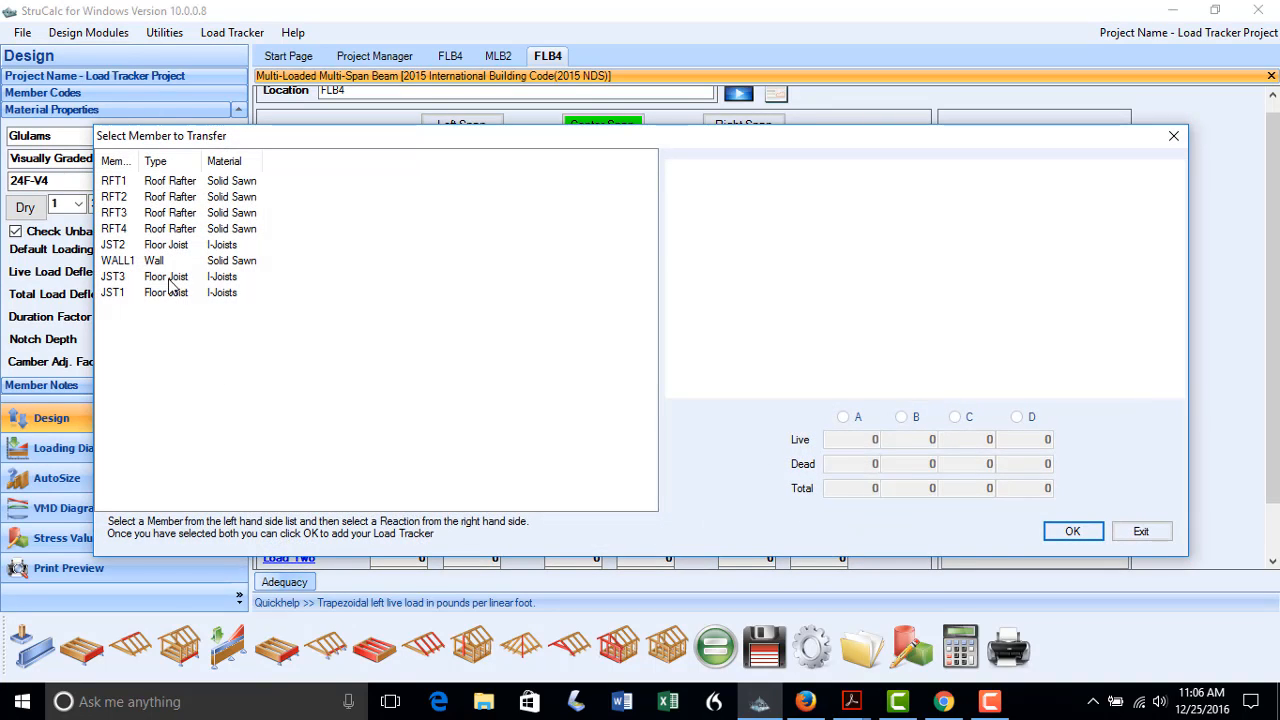
Add JST3's support A reaction and RFT4's support B reaction as Load One trackers
{"action": "left_click", "coordinate": [114, 277]}
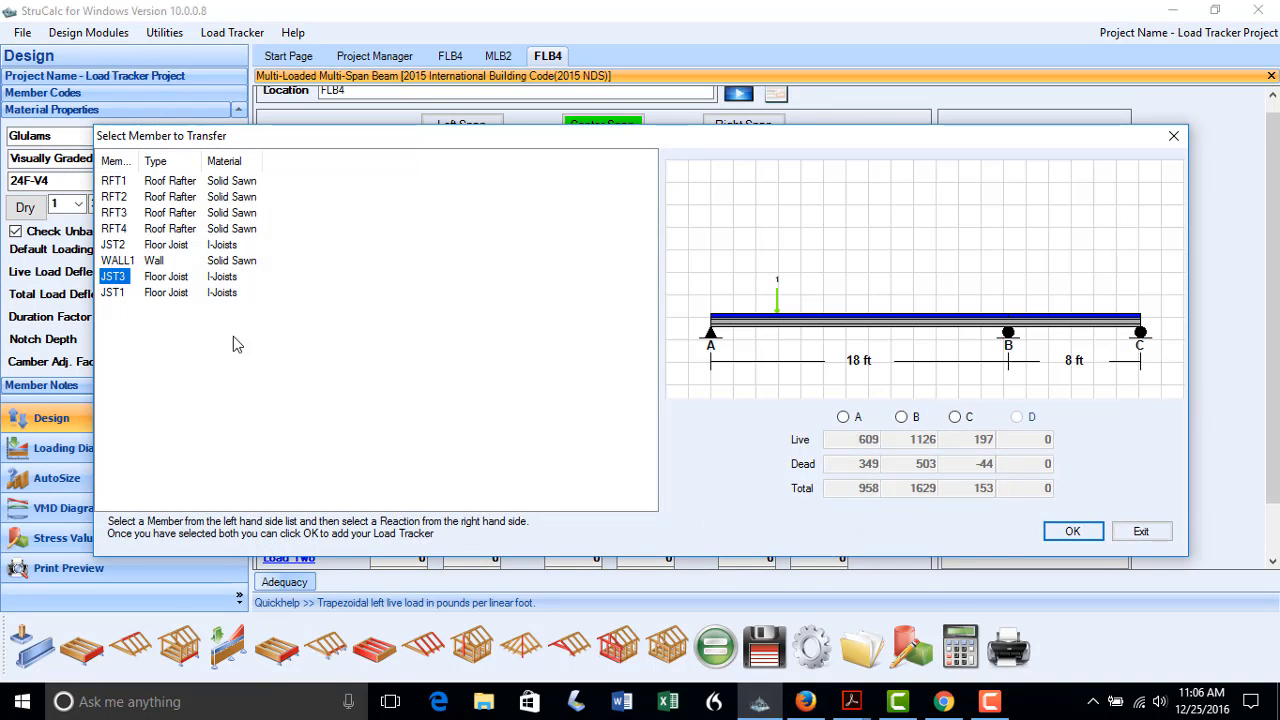
{"action": "left_click", "coordinate": [843, 418]}
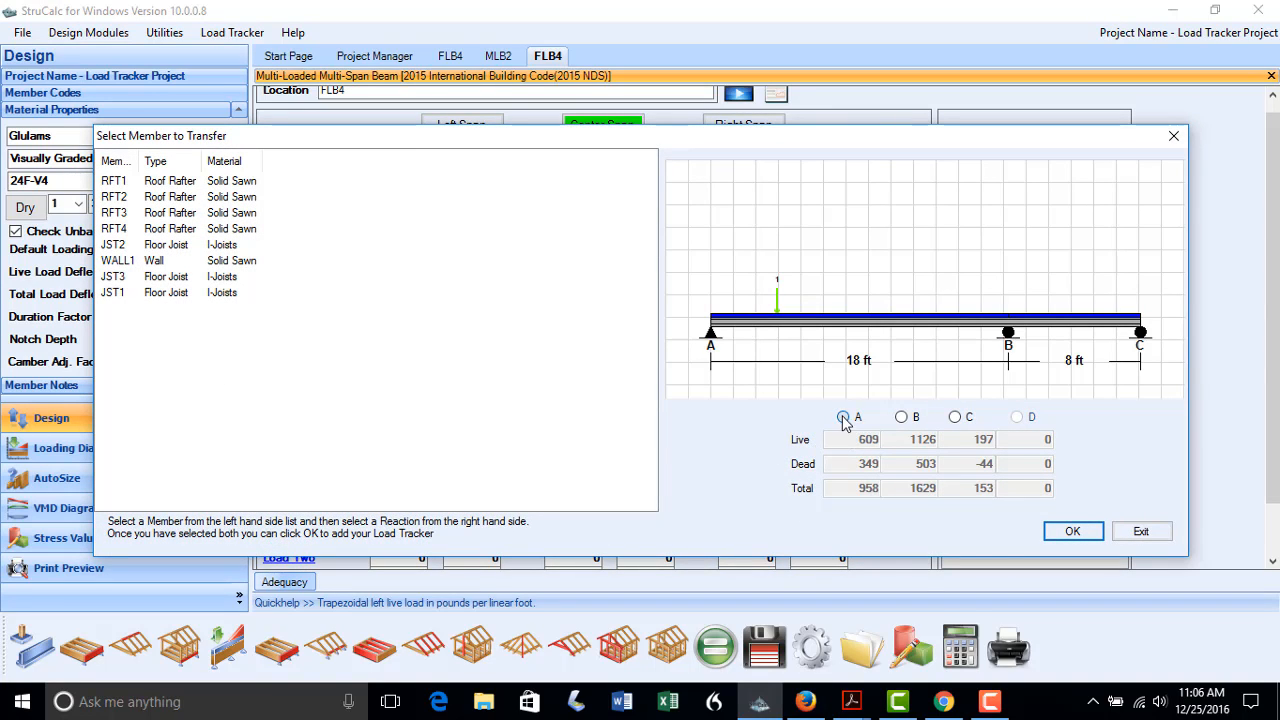
{"action": "left_click", "coordinate": [1068, 532]}
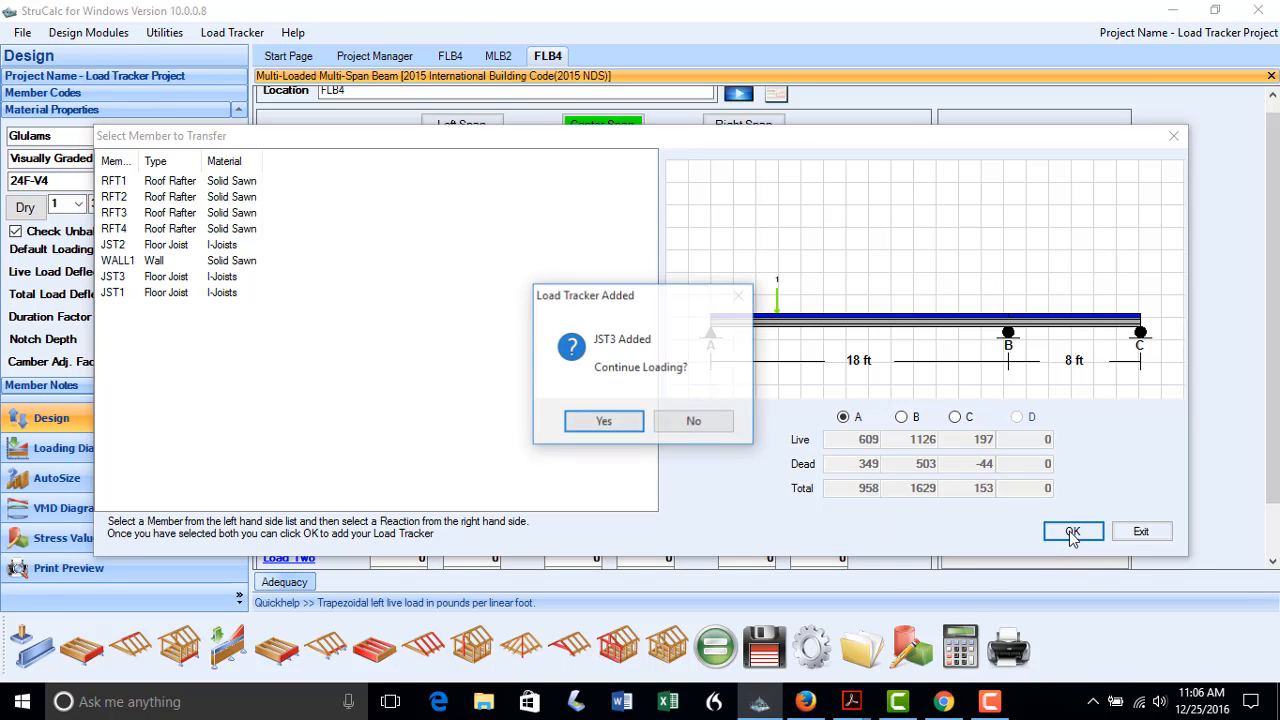
{"action": "left_click", "coordinate": [598, 422]}
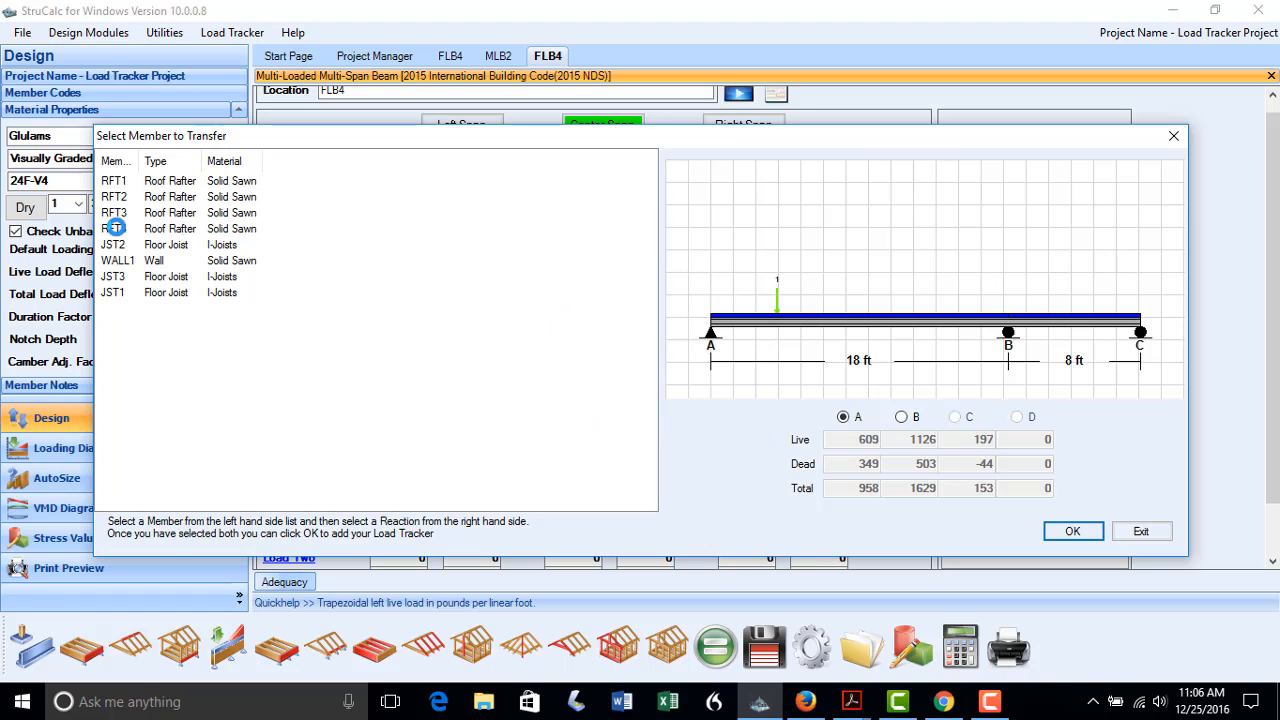
{"action": "left_click", "coordinate": [117, 229]}
{"action": "left_click", "coordinate": [902, 417]}
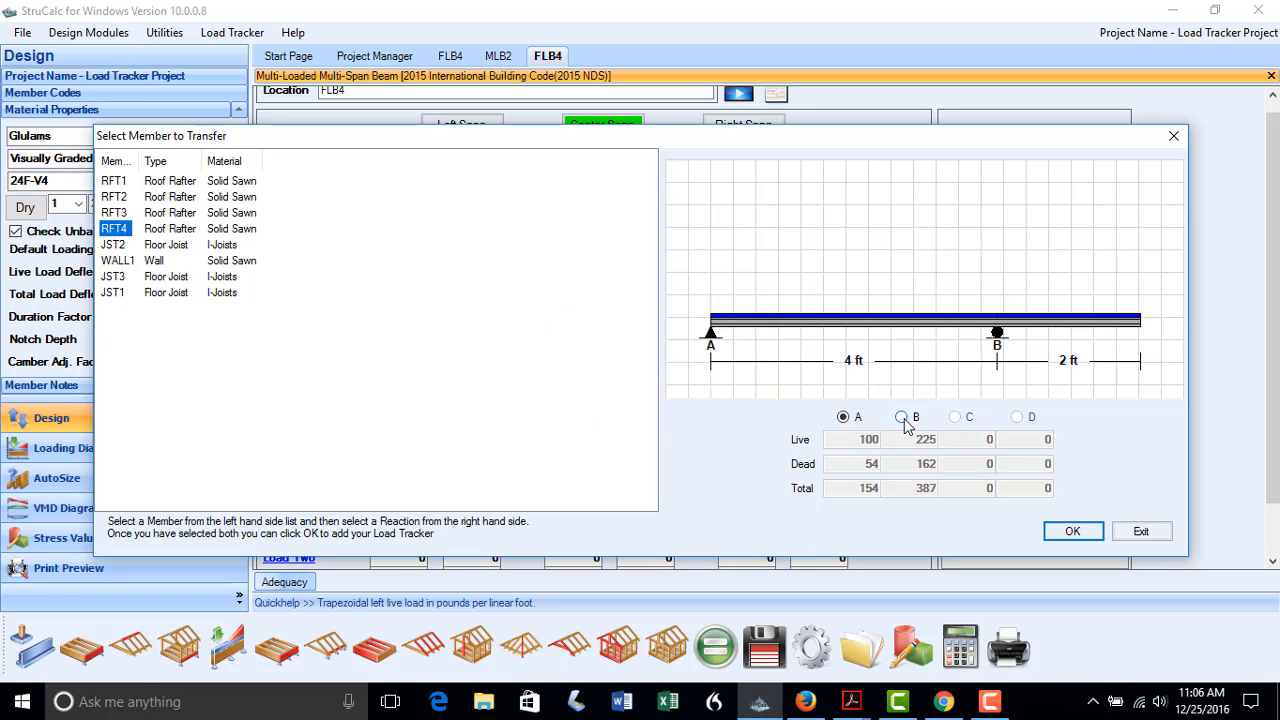
{"action": "left_click", "coordinate": [1068, 531]}
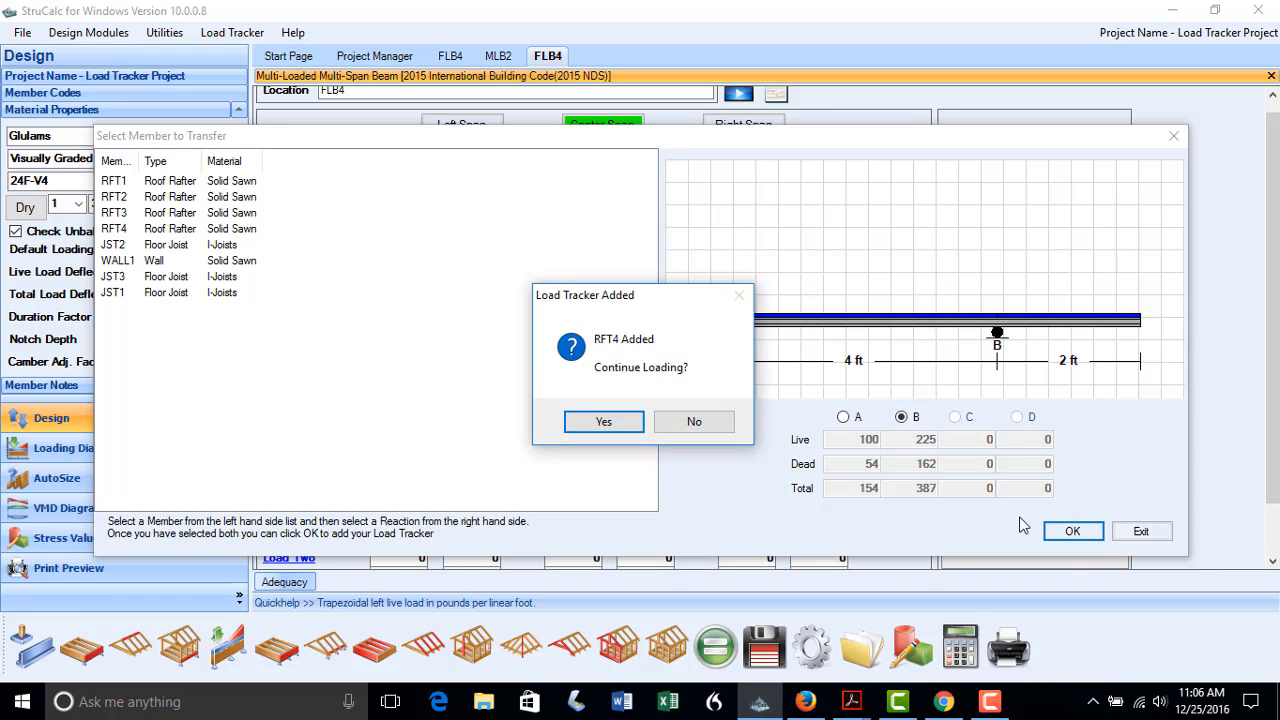
{"action": "left_click", "coordinate": [677, 425]}
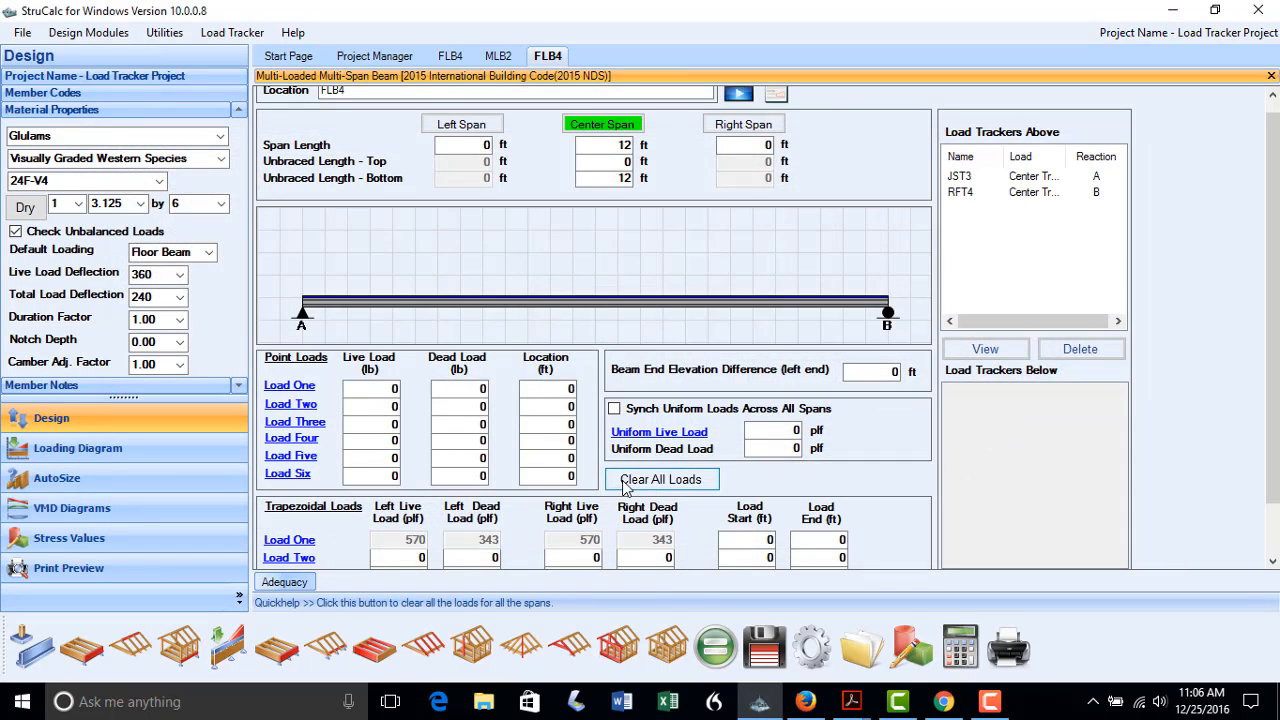
Make Load One end at 8 ft, then open the member list for Load Two
{"action": "left_click", "coordinate": [830, 538]}
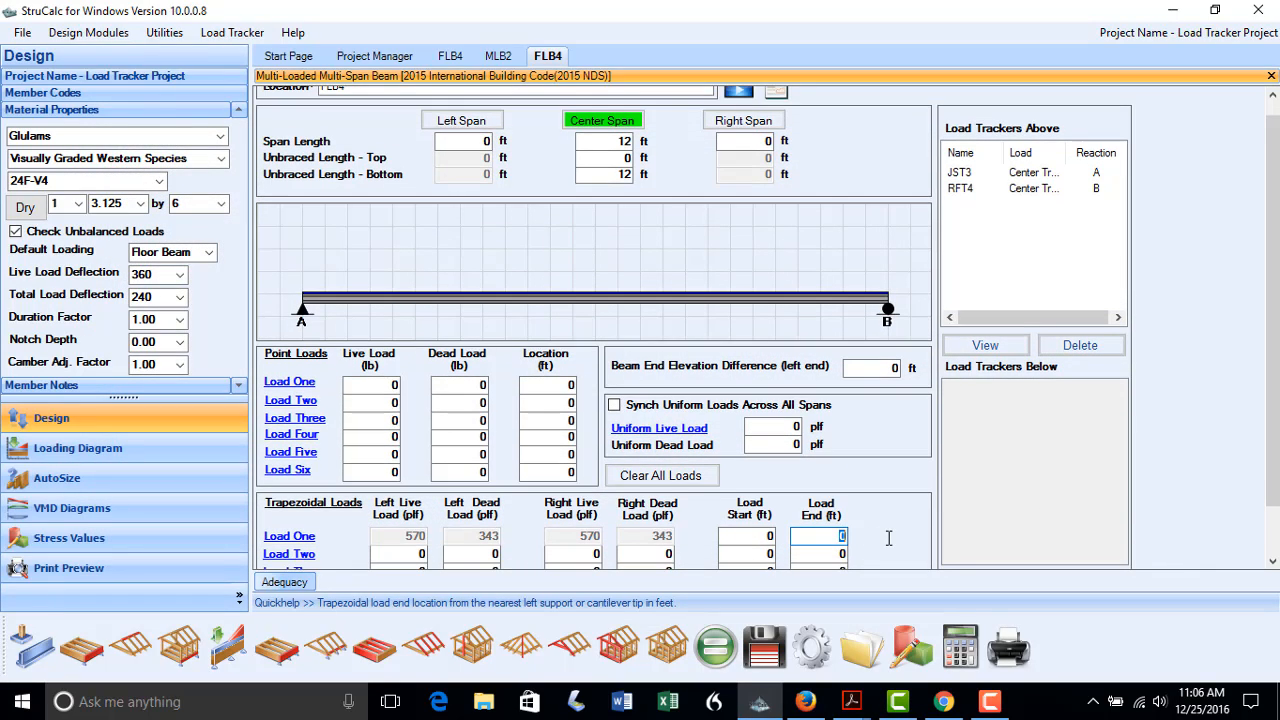
{"action": "type", "text": "8"}
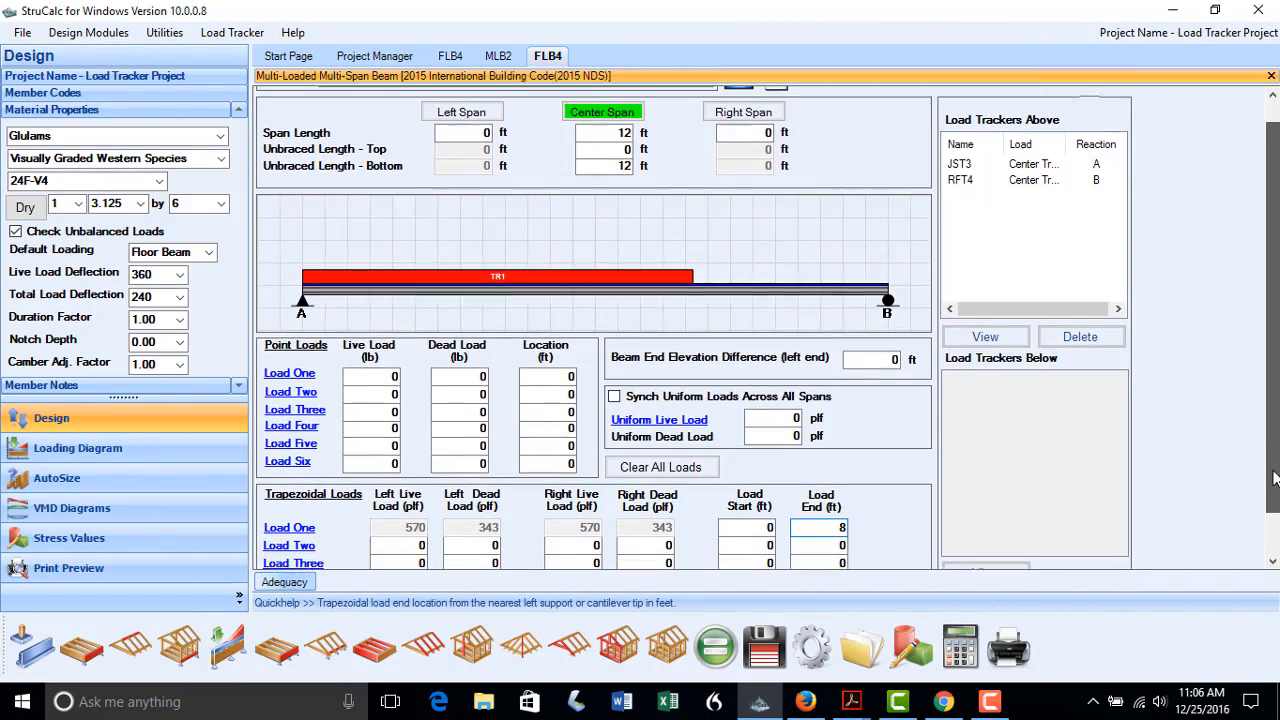
{"action": "scroll", "coordinate": [1275, 478], "scroll_direction": "down", "scroll_amount": 1}
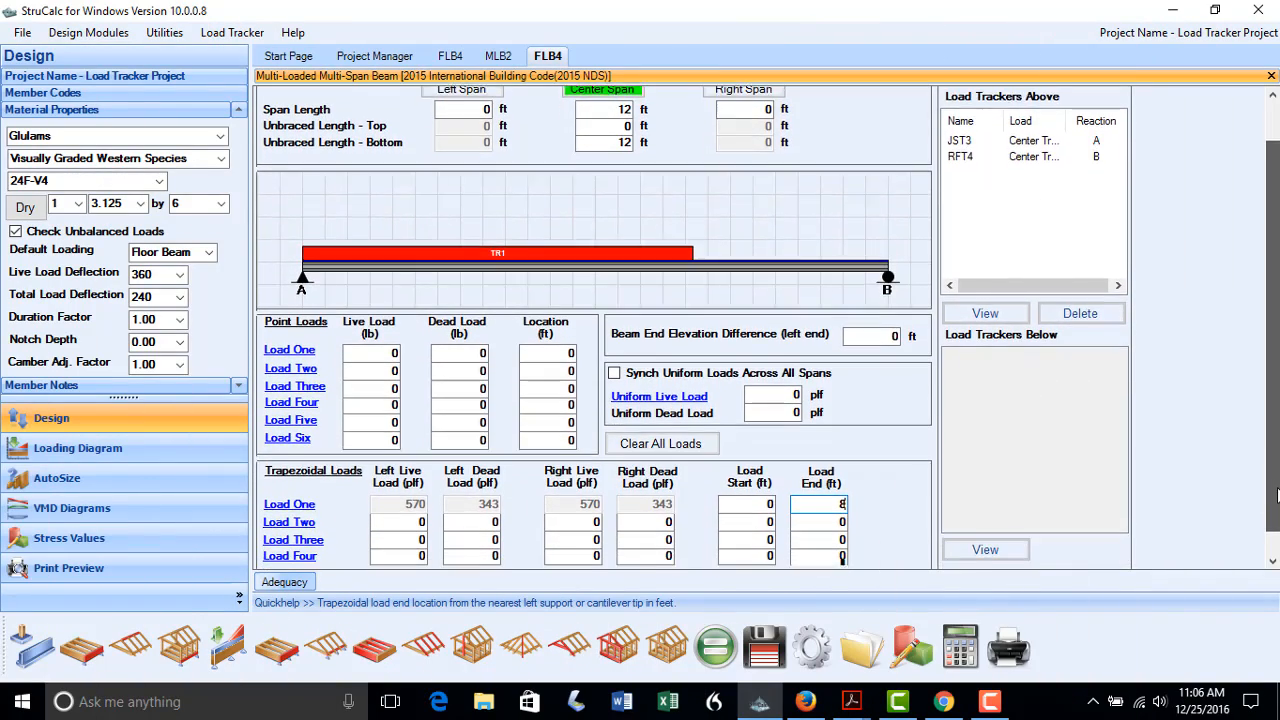
{"action": "left_click", "coordinate": [284, 518]}
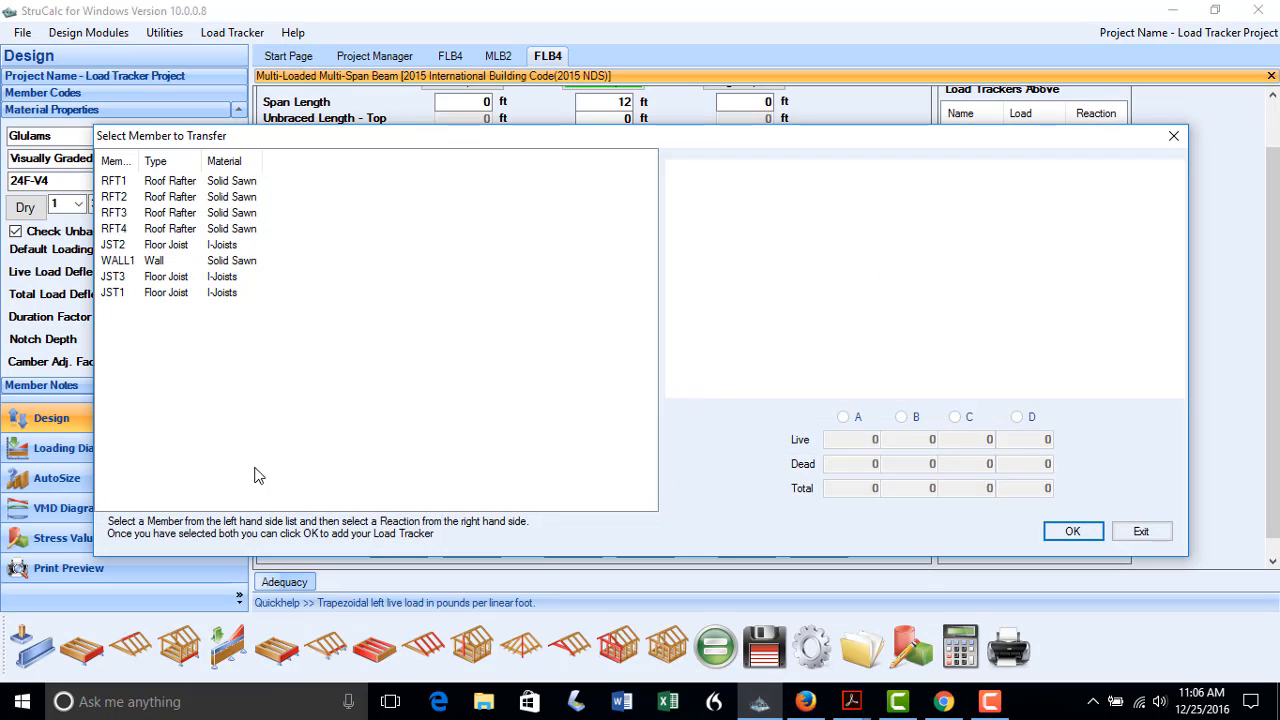
Add JST2's support A reaction and RFT1's support B reaction as Load Two trackers
{"action": "left_click", "coordinate": [113, 246]}
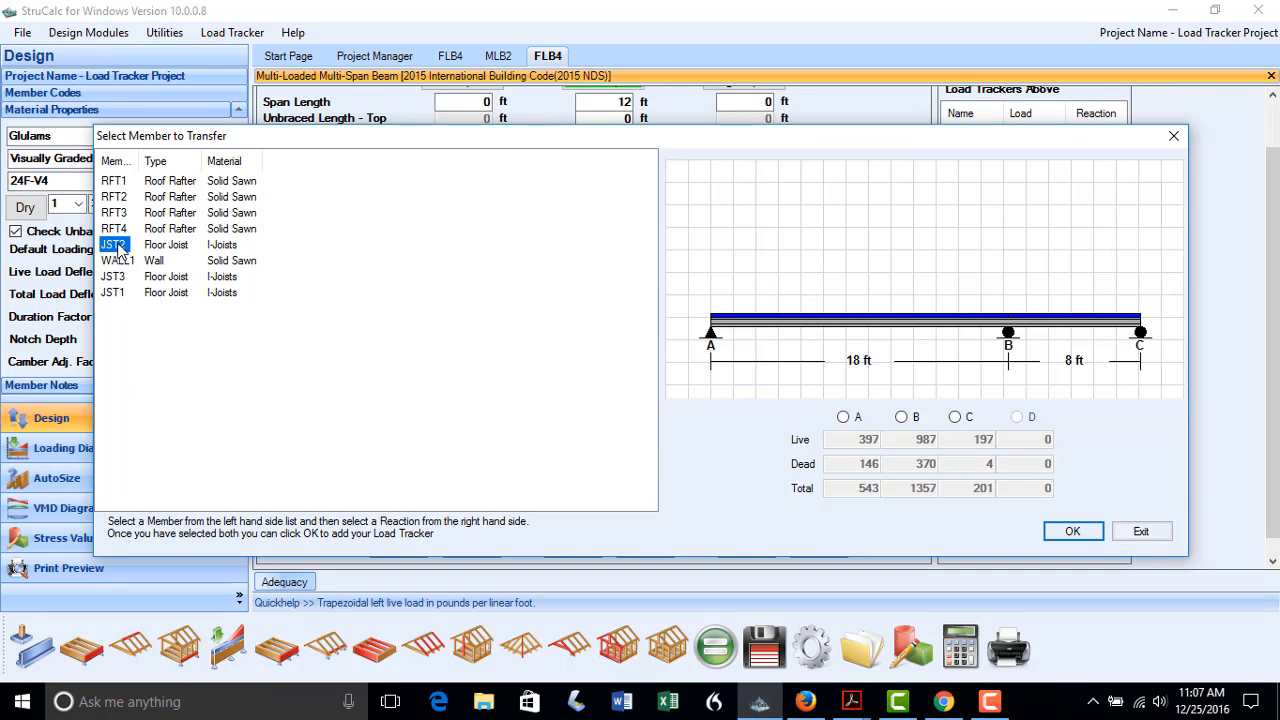
{"action": "left_click", "coordinate": [845, 418]}
{"action": "left_click", "coordinate": [1070, 531]}
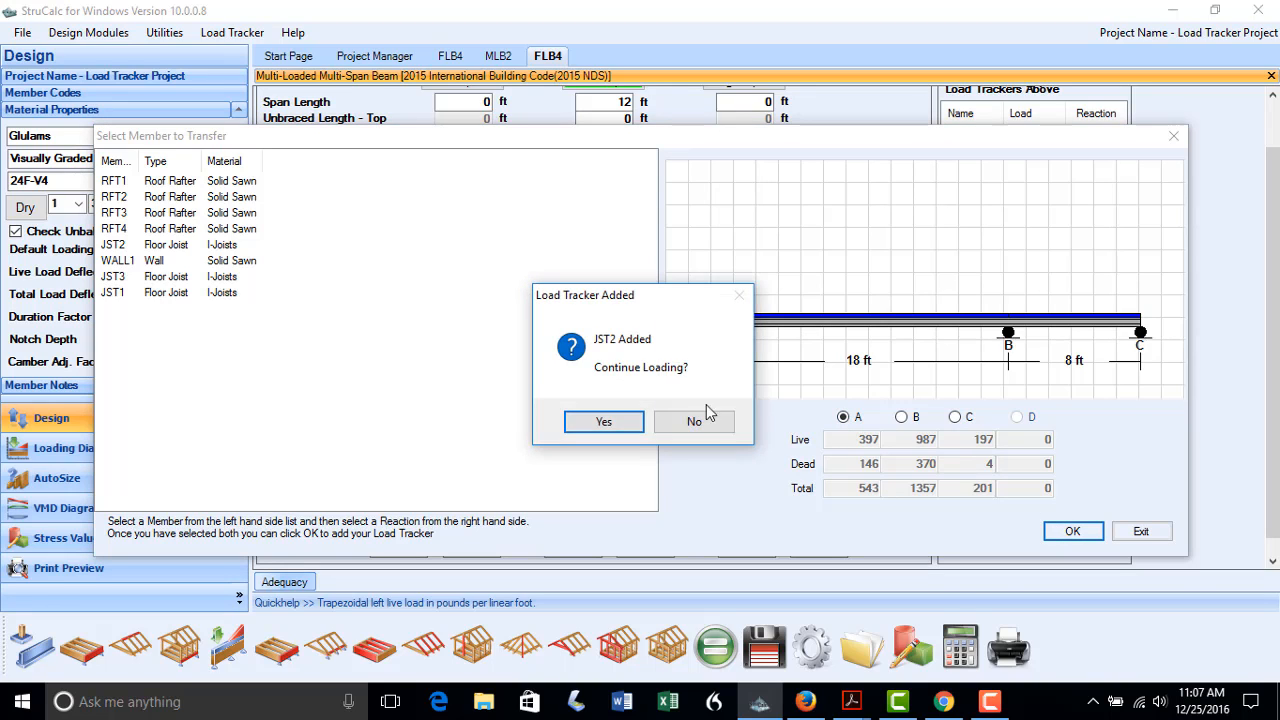
{"action": "left_click", "coordinate": [606, 421]}
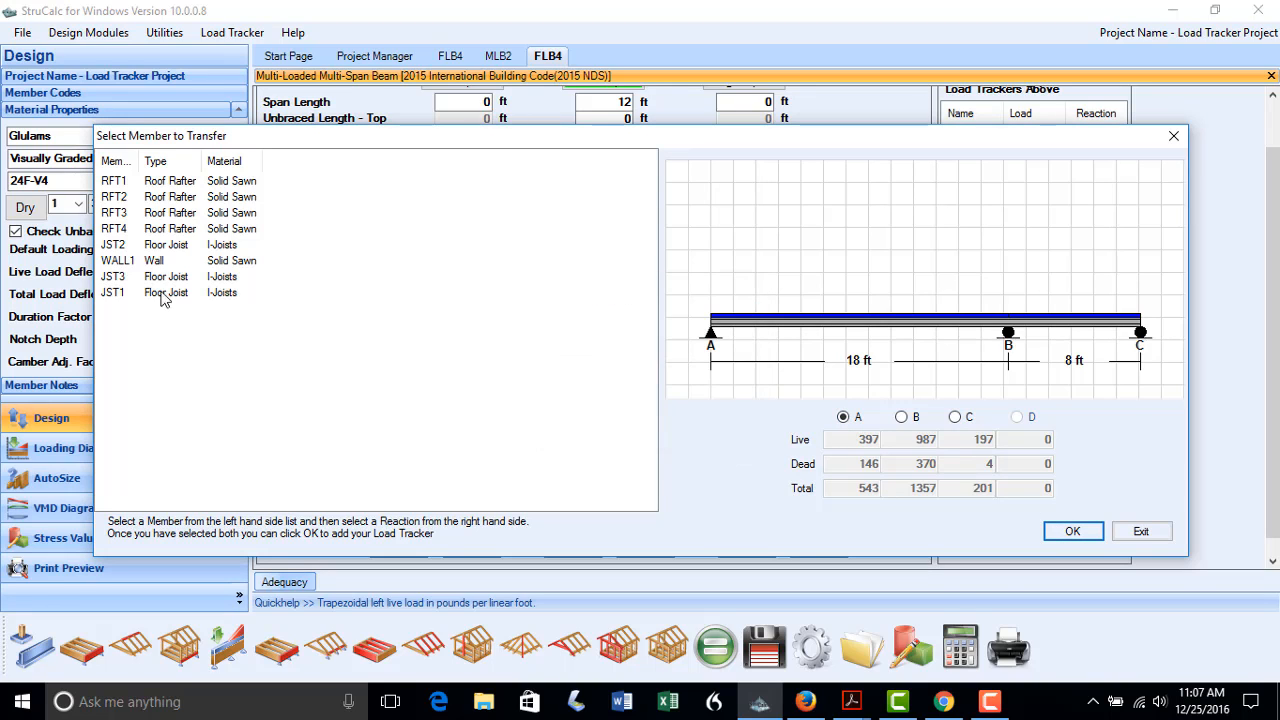
{"action": "left_click", "coordinate": [114, 181]}
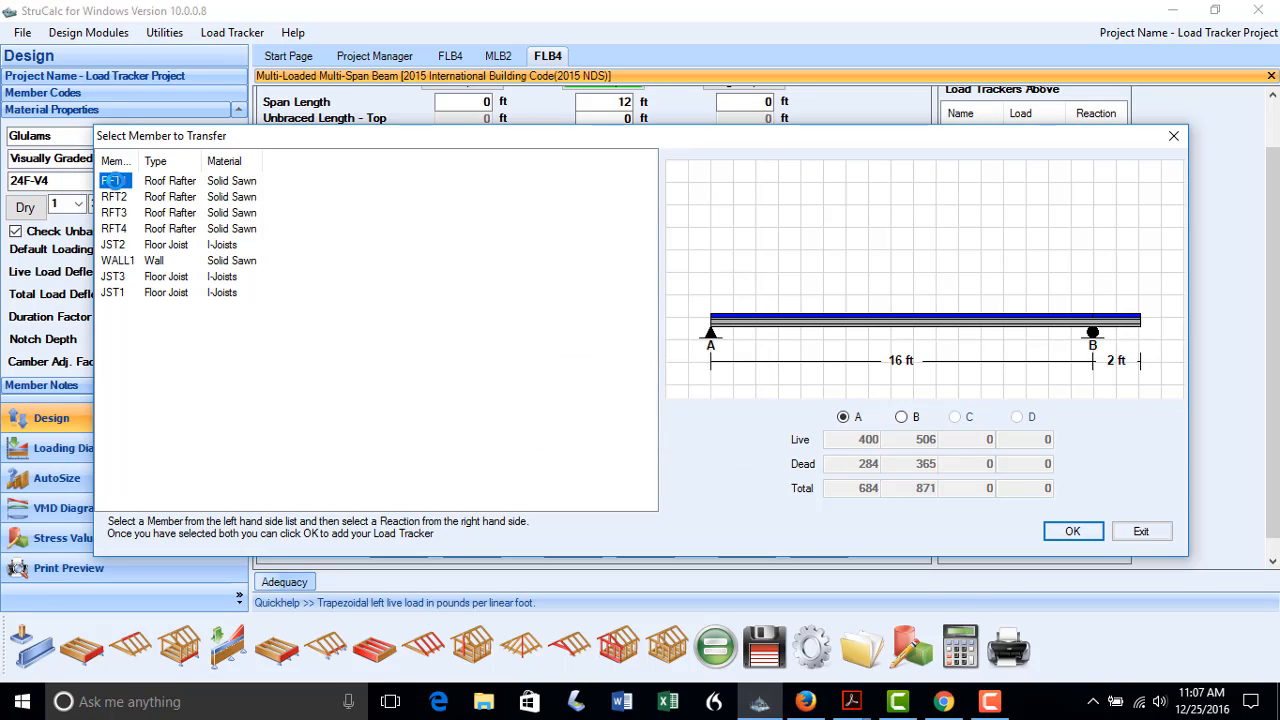
{"action": "left_click", "coordinate": [902, 418]}
{"action": "left_click", "coordinate": [1065, 530]}
{"action": "left_click", "coordinate": [720, 428]}
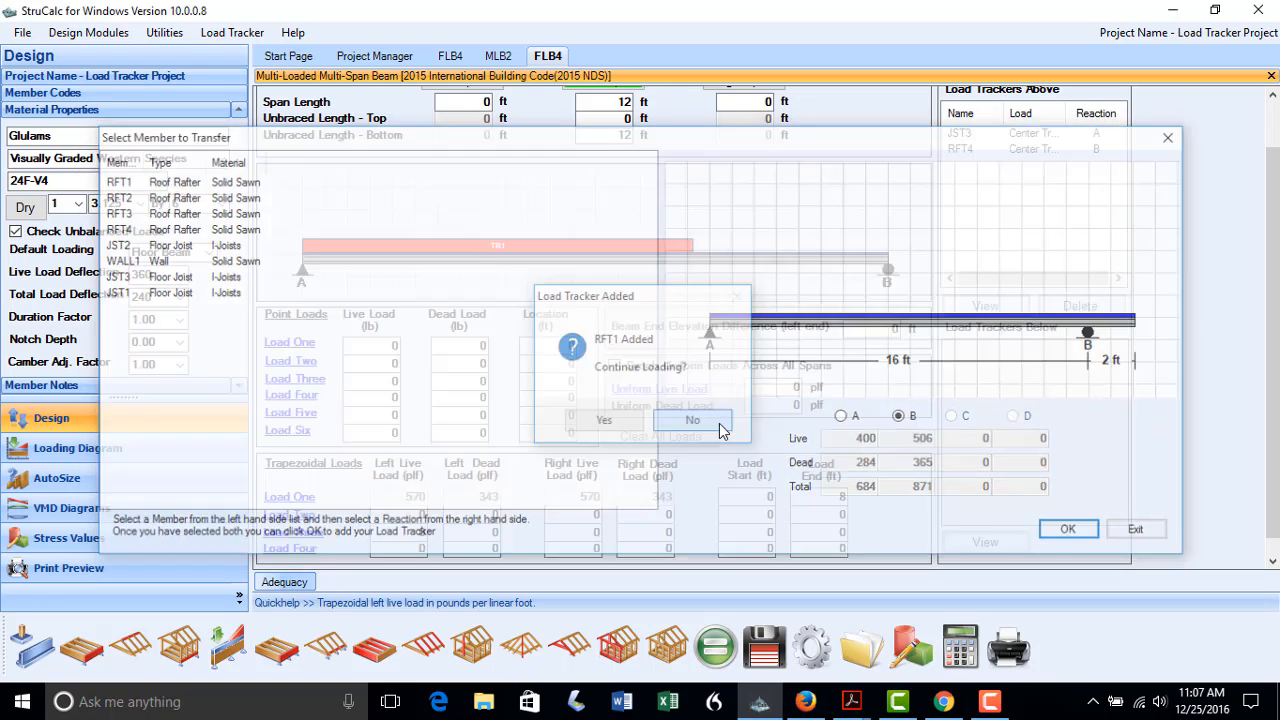
Place Load Two from 8 ft to 12 ft along the beam
{"action": "left_click", "coordinate": [765, 514]}
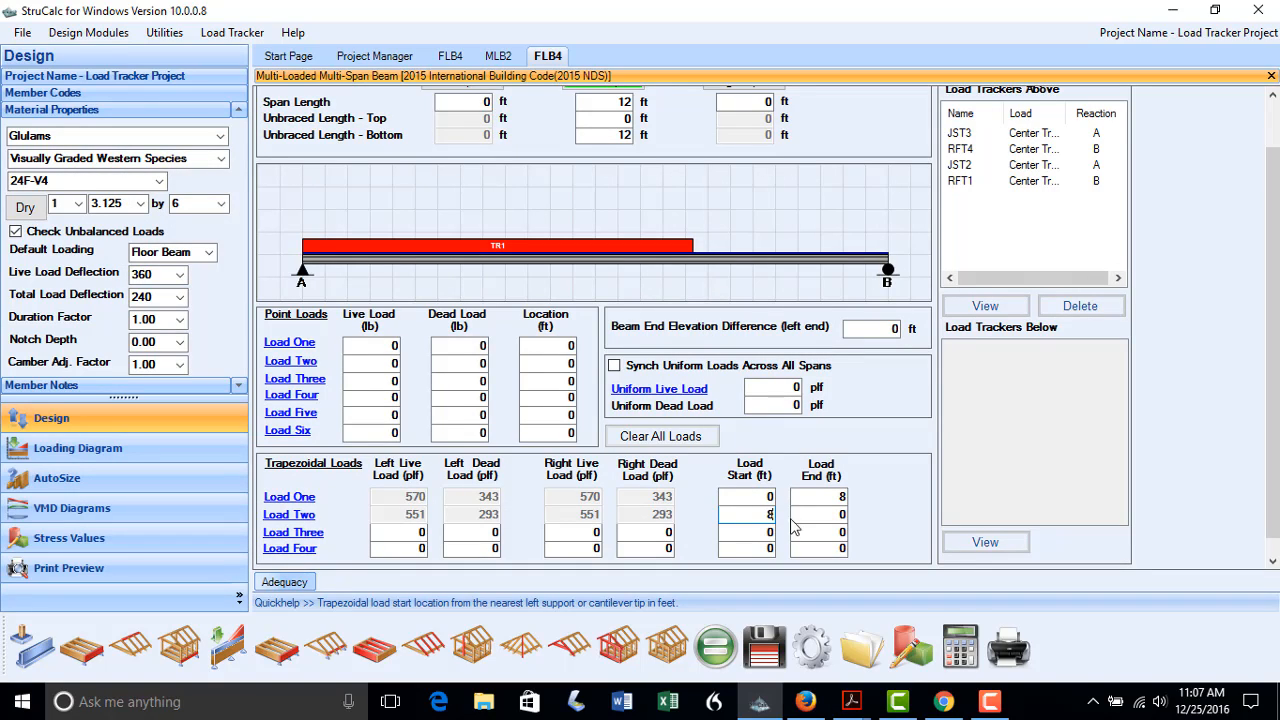
{"action": "key", "text": "Tab"}
{"action": "type", "text": "12"}
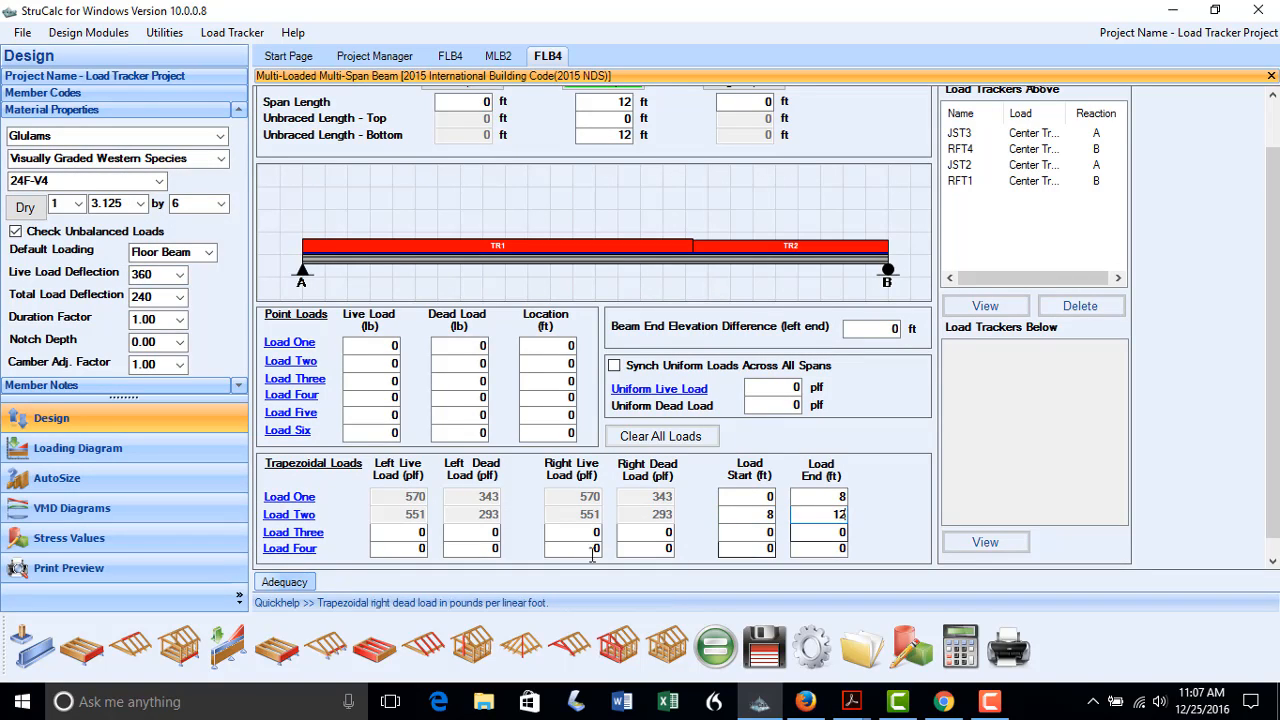
Set the default loading to Roof Beam and the material to Solid Sawn
{"action": "left_click", "coordinate": [212, 257]}
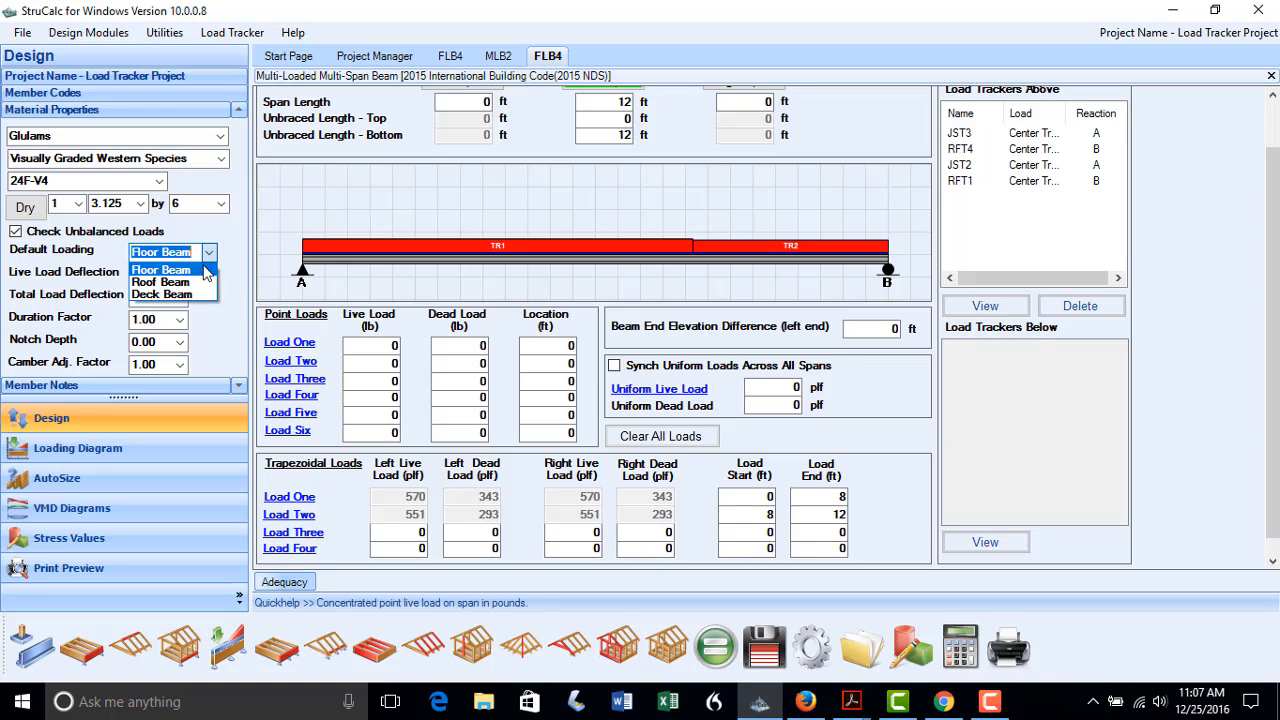
{"action": "left_click", "coordinate": [200, 279]}
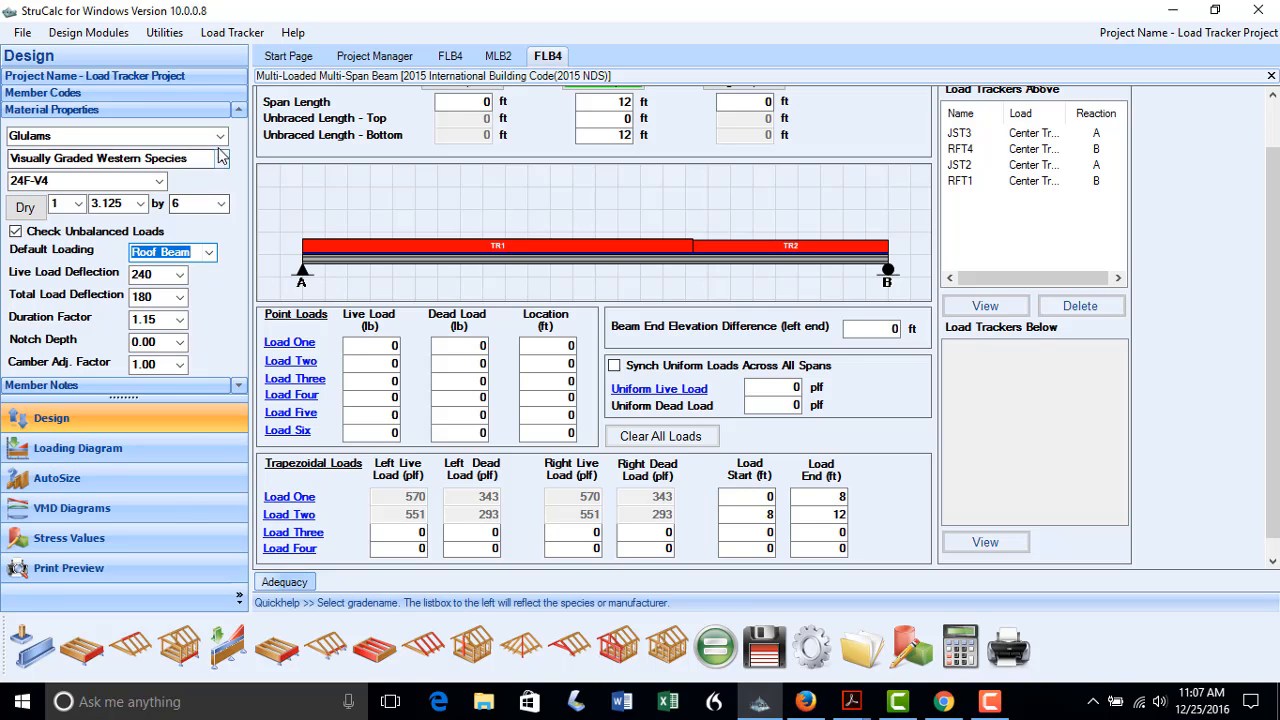
{"action": "left_click", "coordinate": [150, 136]}
{"action": "left_click", "coordinate": [150, 156]}
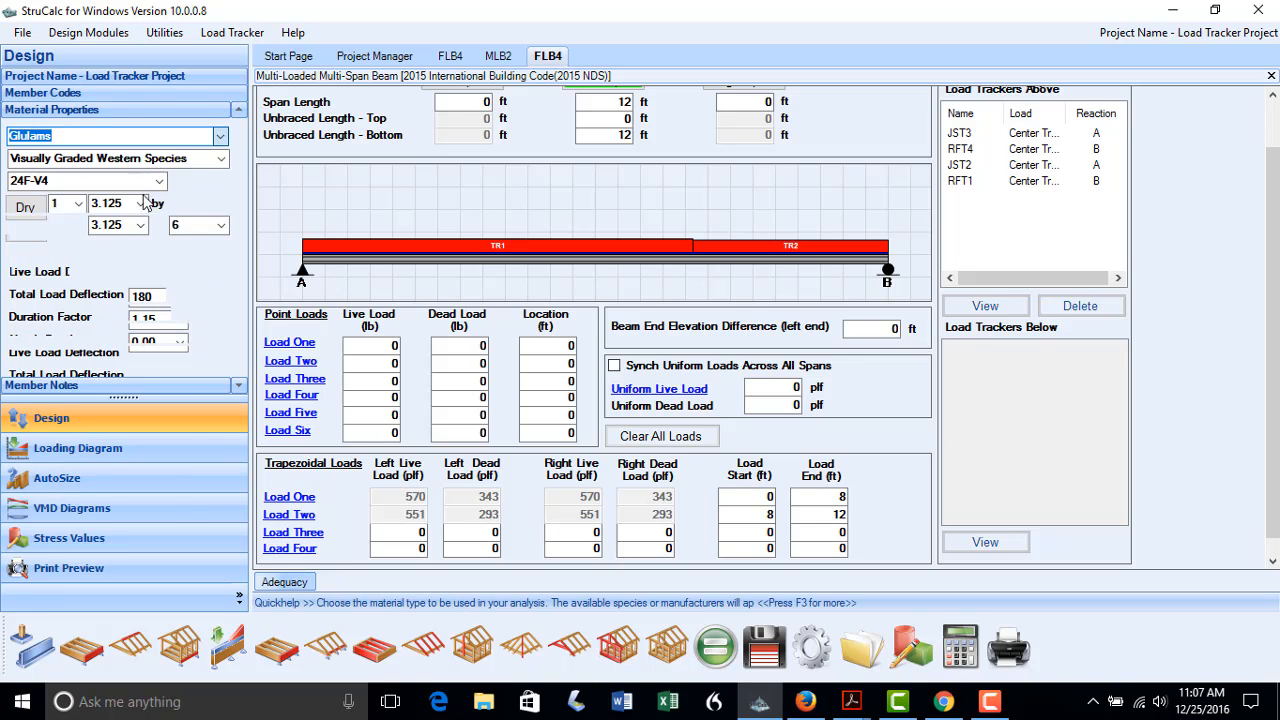
Auto-size FLB4 using grade #2 solid sawn lumber
{"action": "left_click", "coordinate": [90, 482]}
{"action": "left_click", "coordinate": [266, 228]}
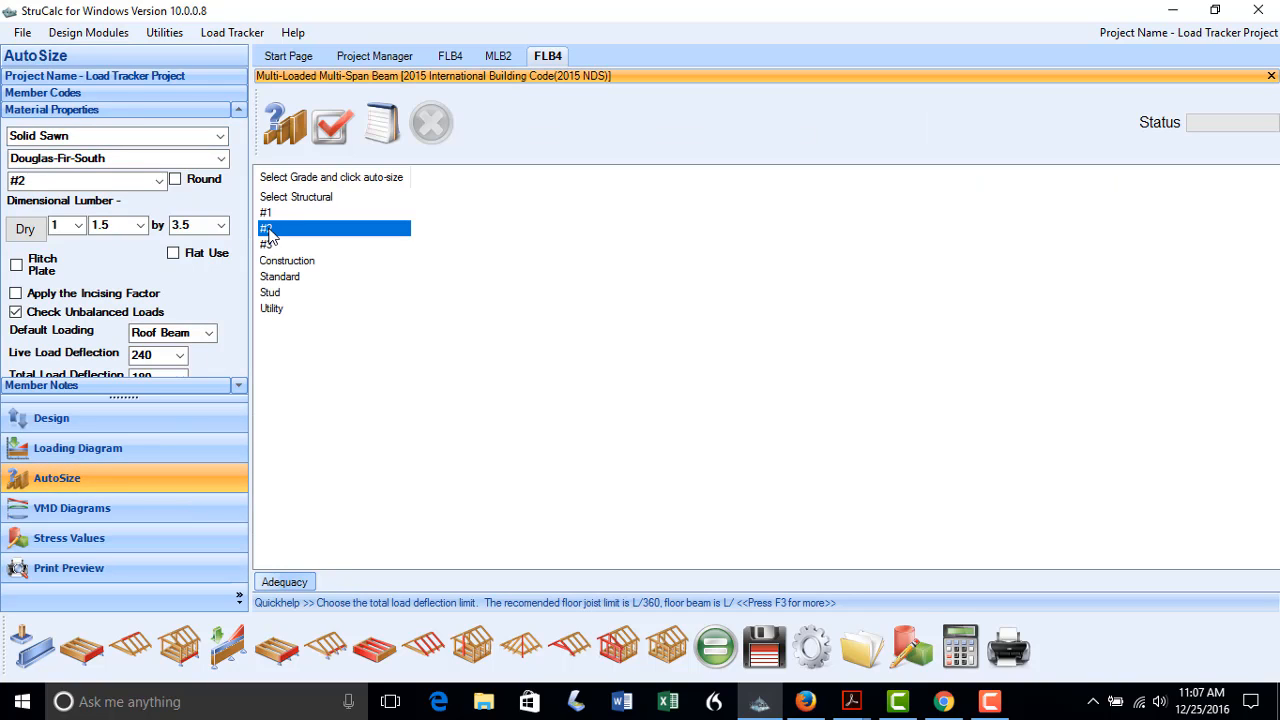
{"action": "left_click", "coordinate": [280, 135]}
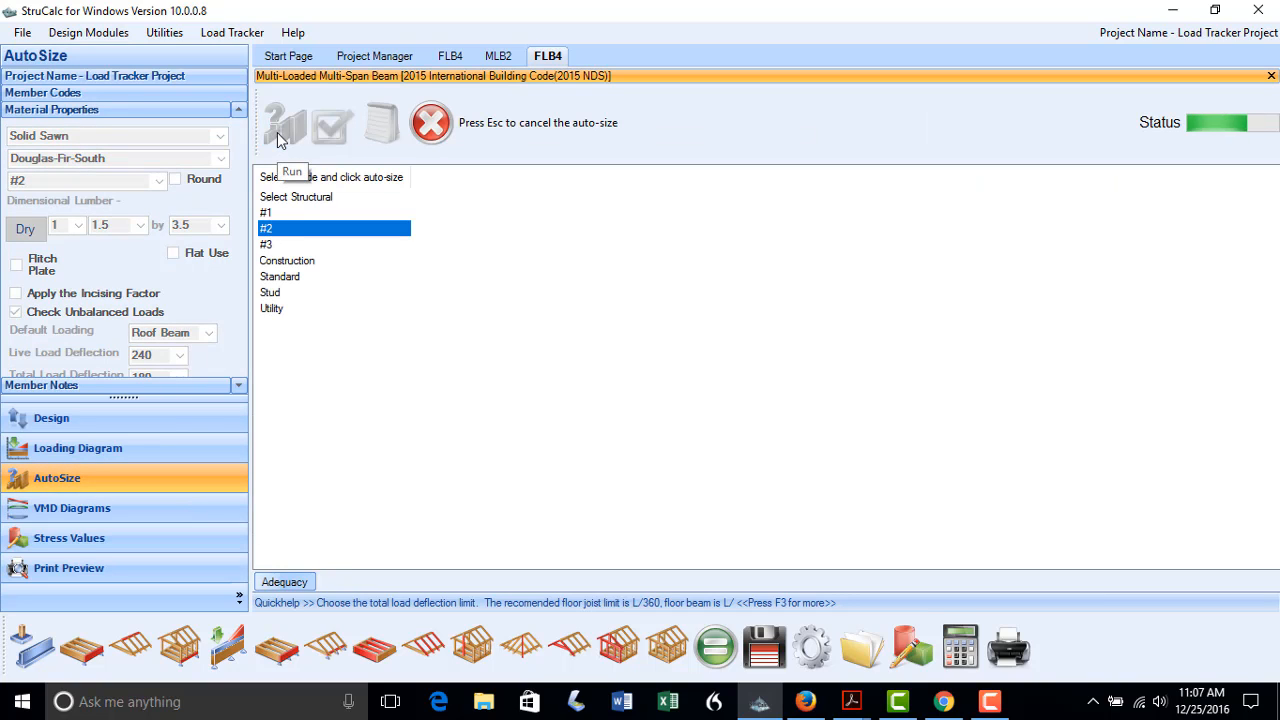
Re-size FLB4 as 2.0E Microllam structural composite (three 1.75 x 9.5 plies) and save the project
{"action": "left_click", "coordinate": [221, 136]}
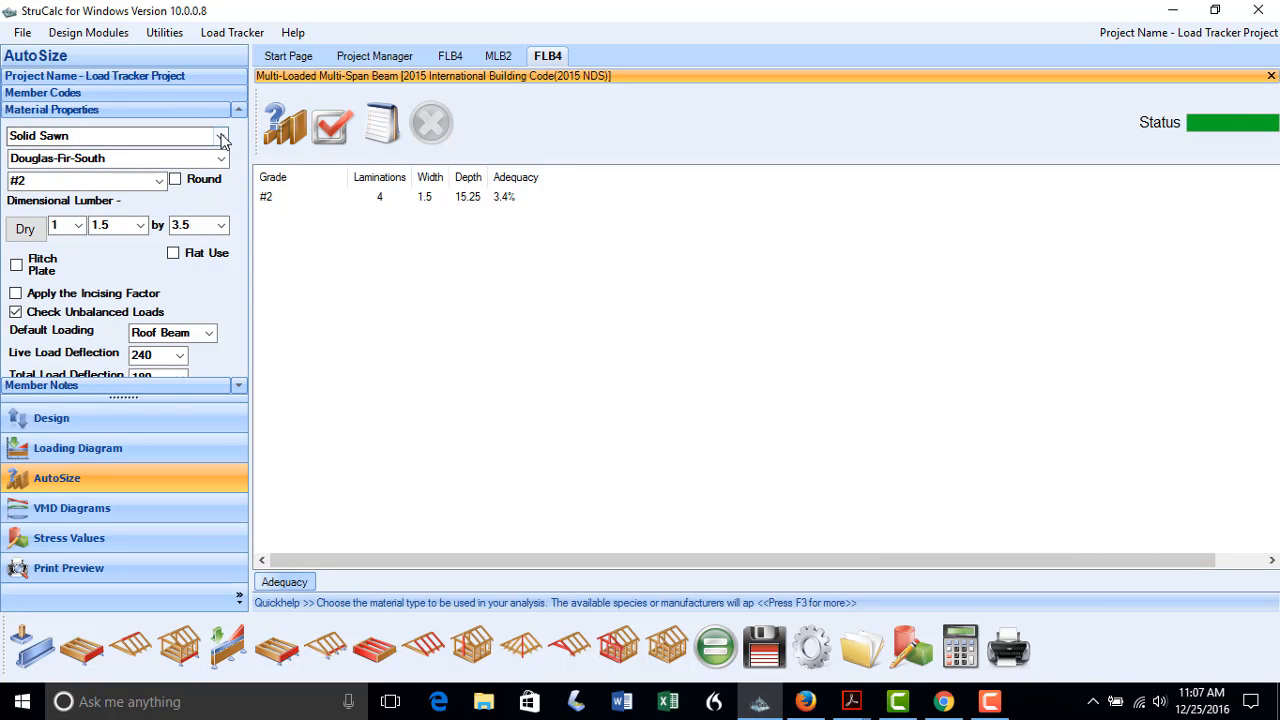
{"action": "left_click", "coordinate": [180, 178]}
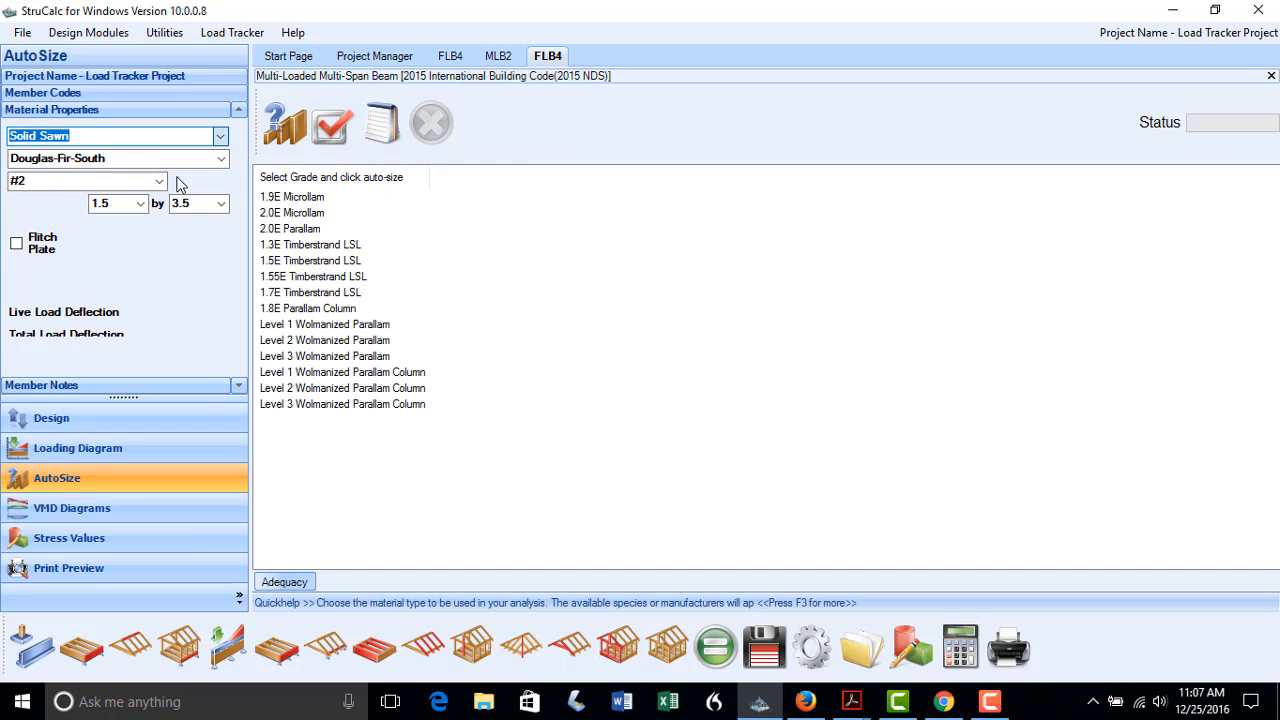
{"action": "left_click", "coordinate": [160, 184]}
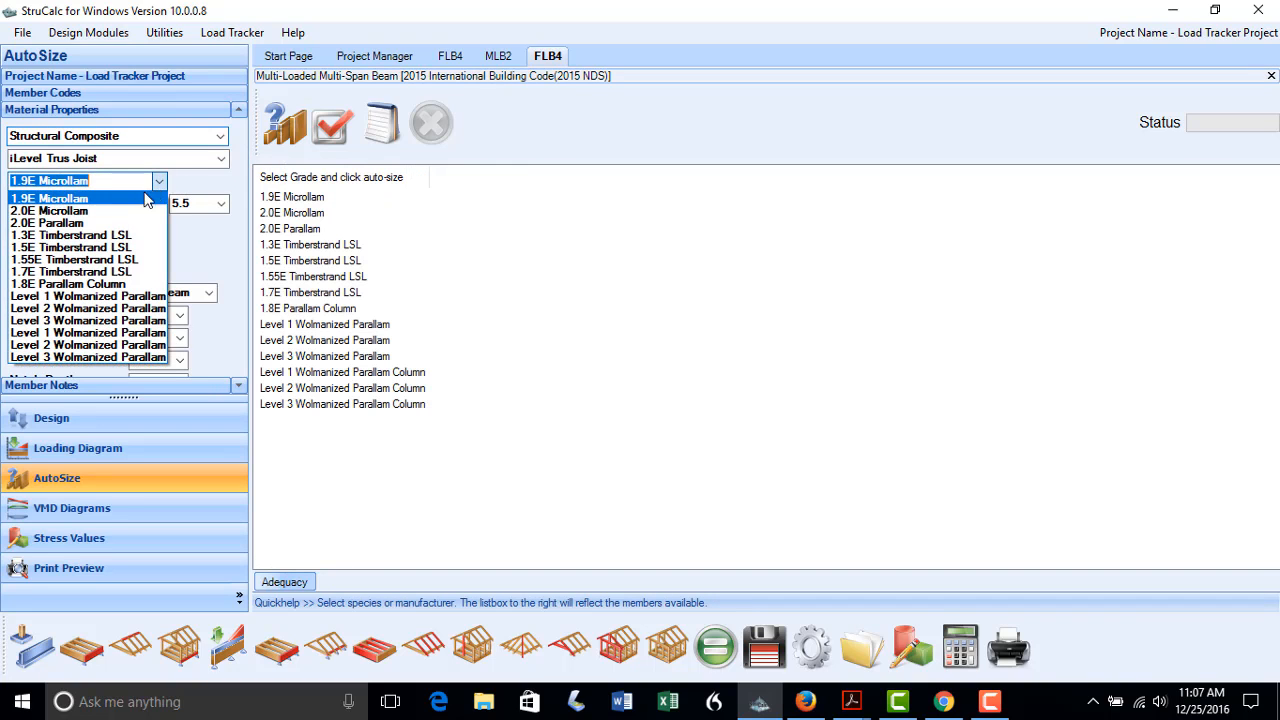
{"action": "left_click", "coordinate": [123, 213]}
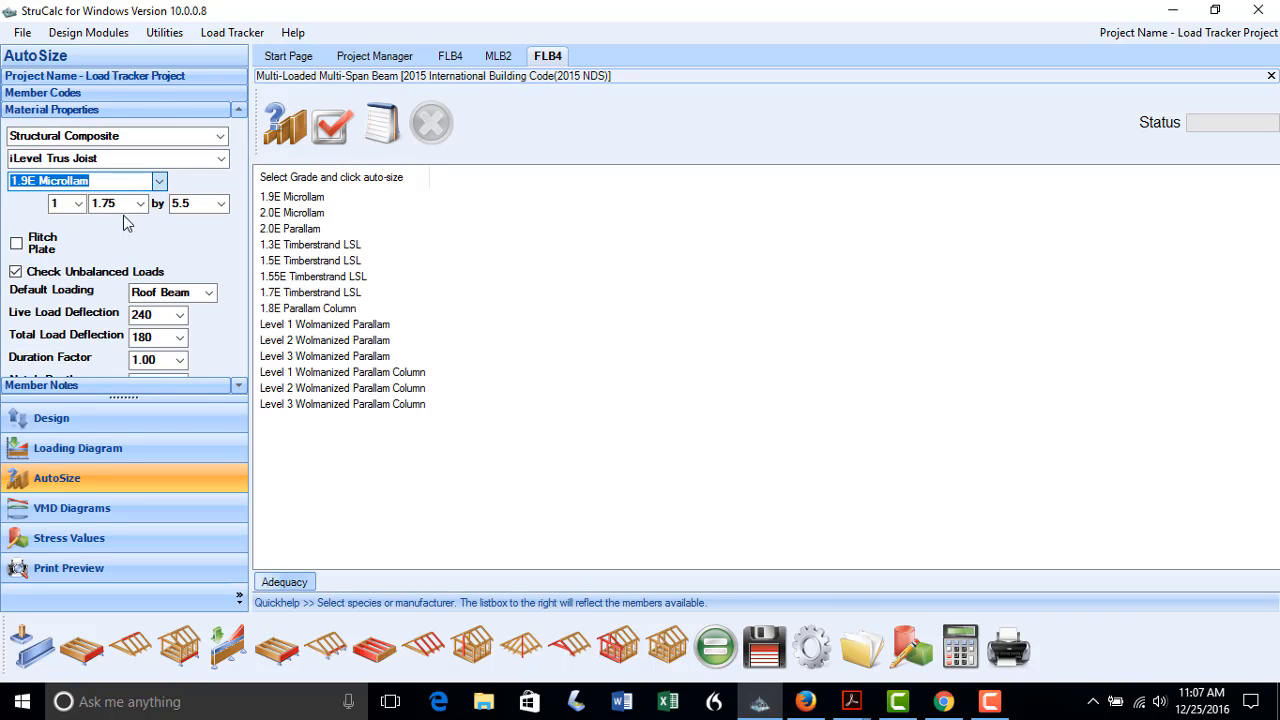
{"action": "left_click", "coordinate": [139, 480]}
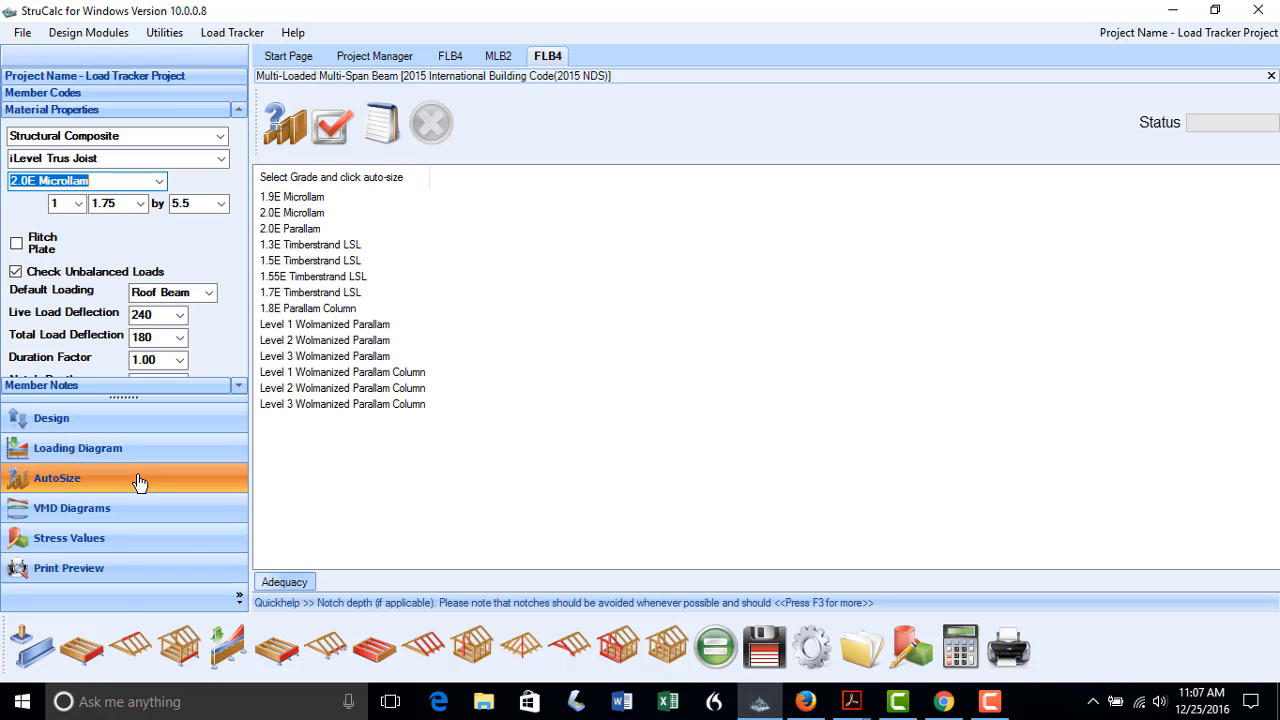
{"action": "left_click", "coordinate": [291, 213]}
{"action": "left_click", "coordinate": [290, 130]}
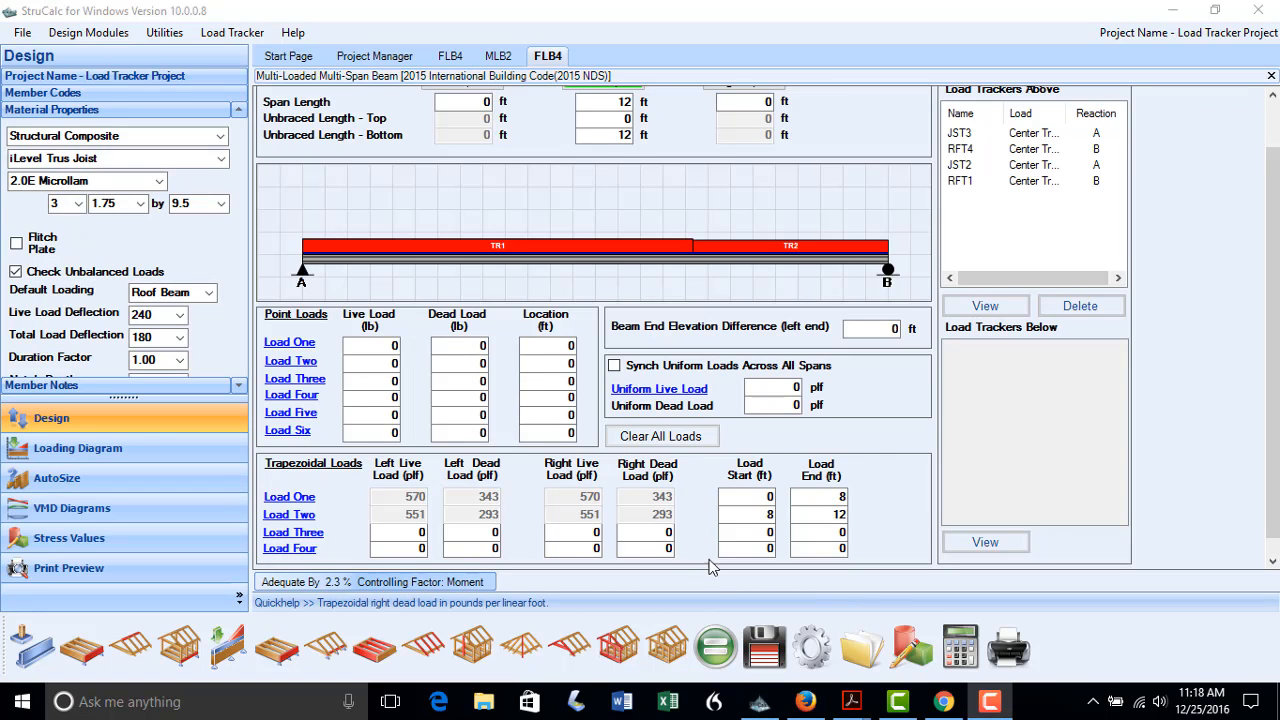
{"action": "left_click", "coordinate": [758, 660]}
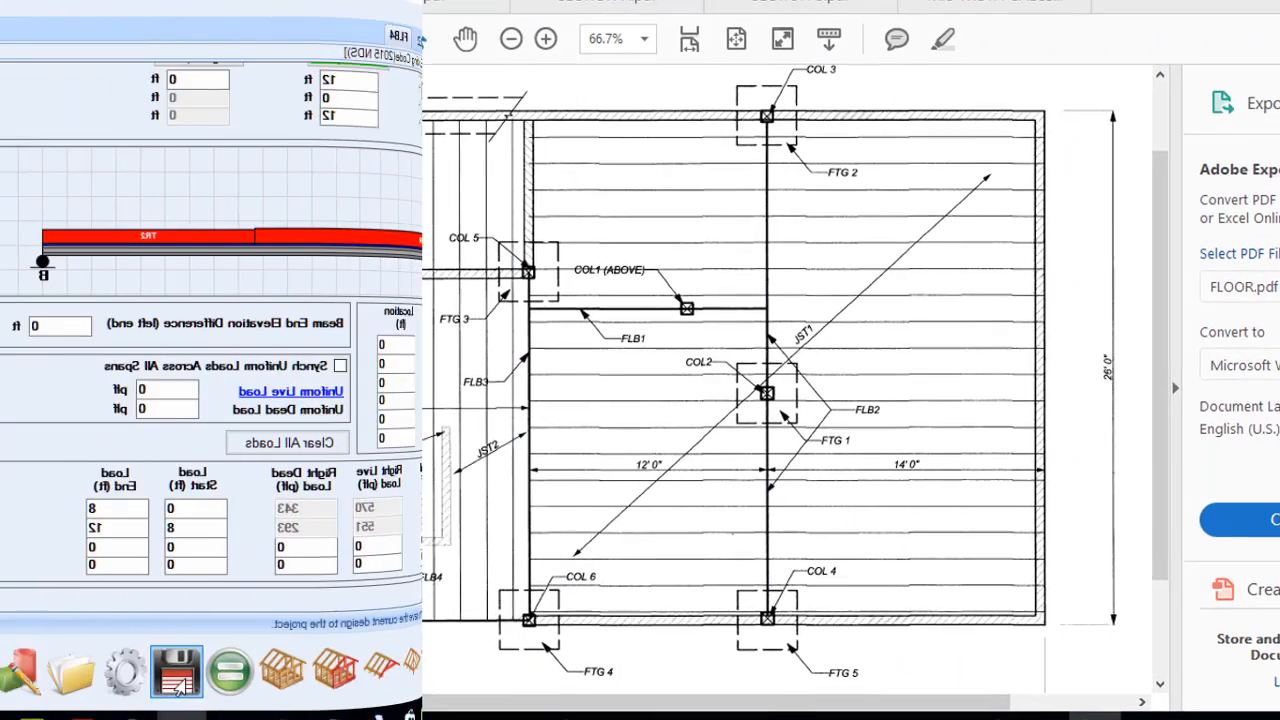
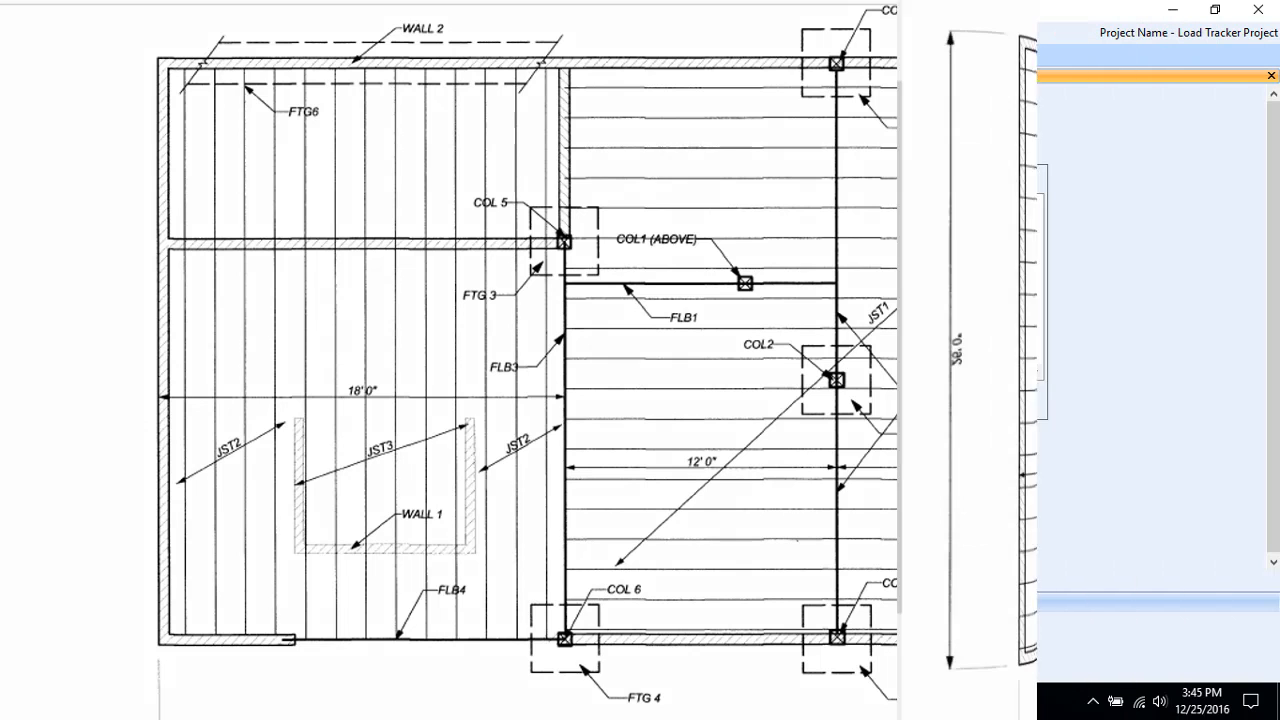
Change rafter RFT1 to 16 in. O.C. spacing, recalculate (adequate by 32.4%) and save it
{"action": "left_click_drag", "start_coordinate": [835, 445], "coordinate": [890, 447]}
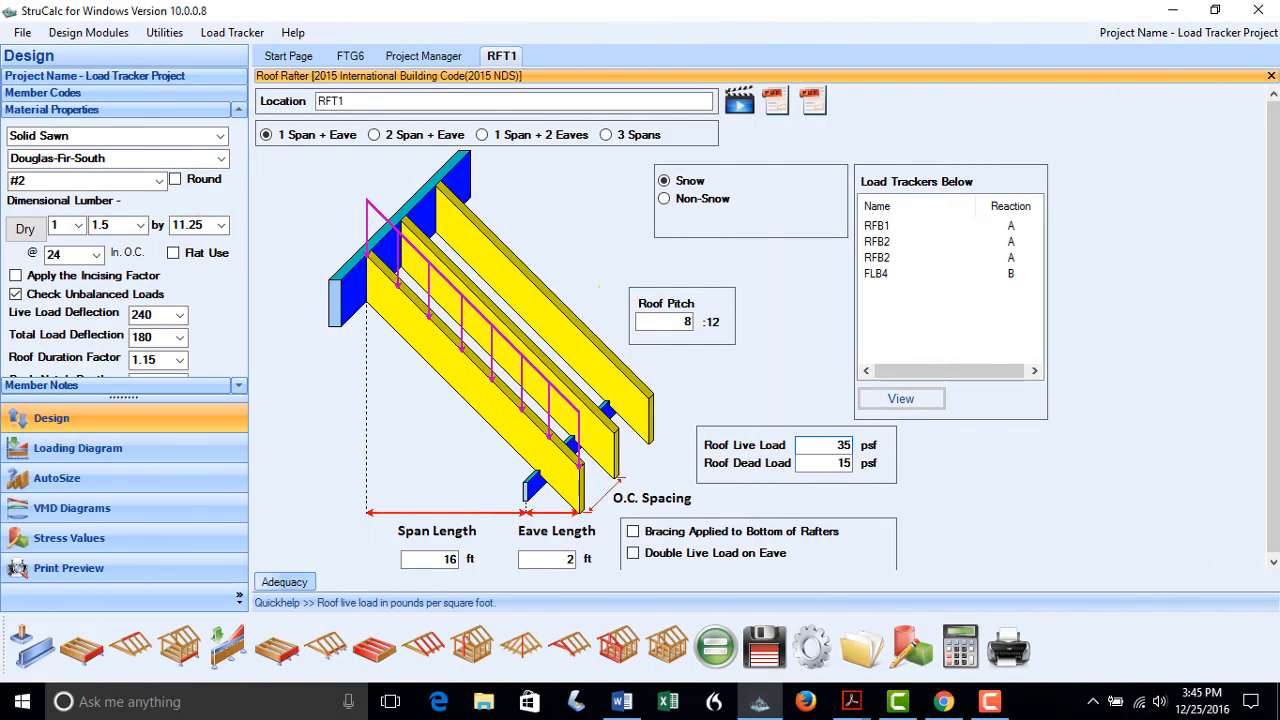
{"action": "left_click", "coordinate": [725, 652]}
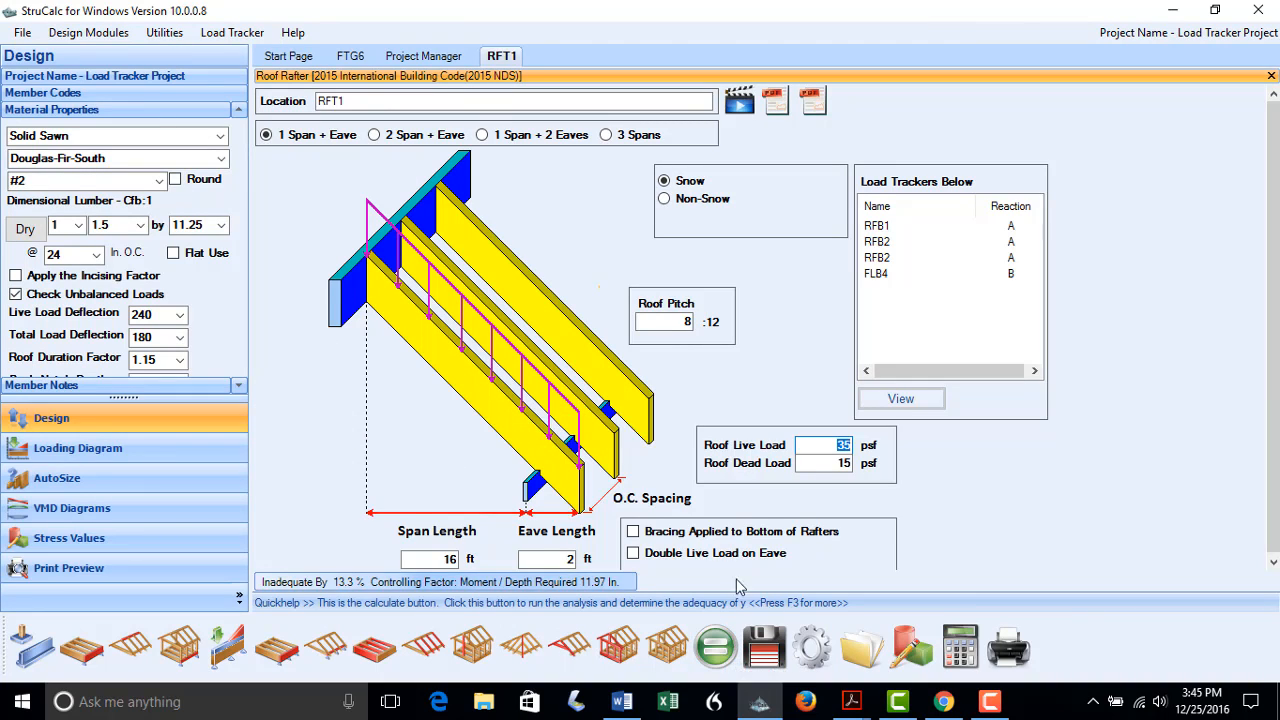
{"action": "left_click", "coordinate": [75, 254]}
{"action": "left_click", "coordinate": [65, 299]}
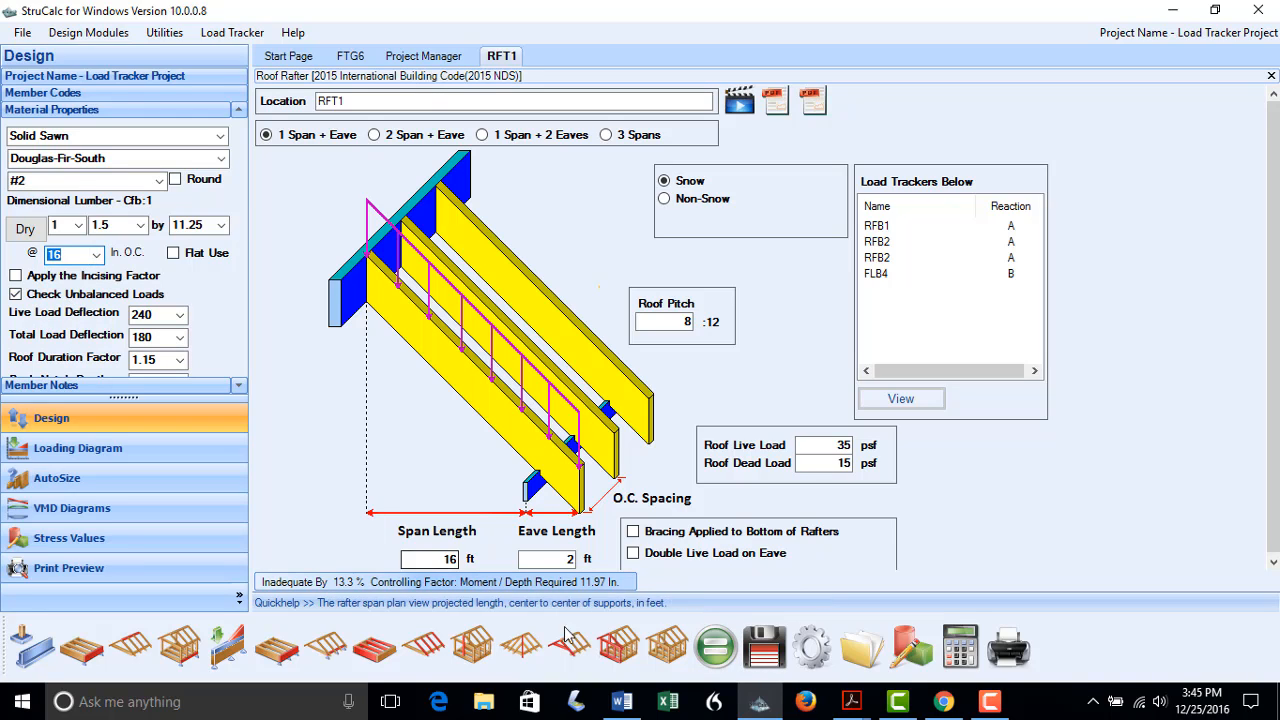
{"action": "left_click", "coordinate": [716, 652]}
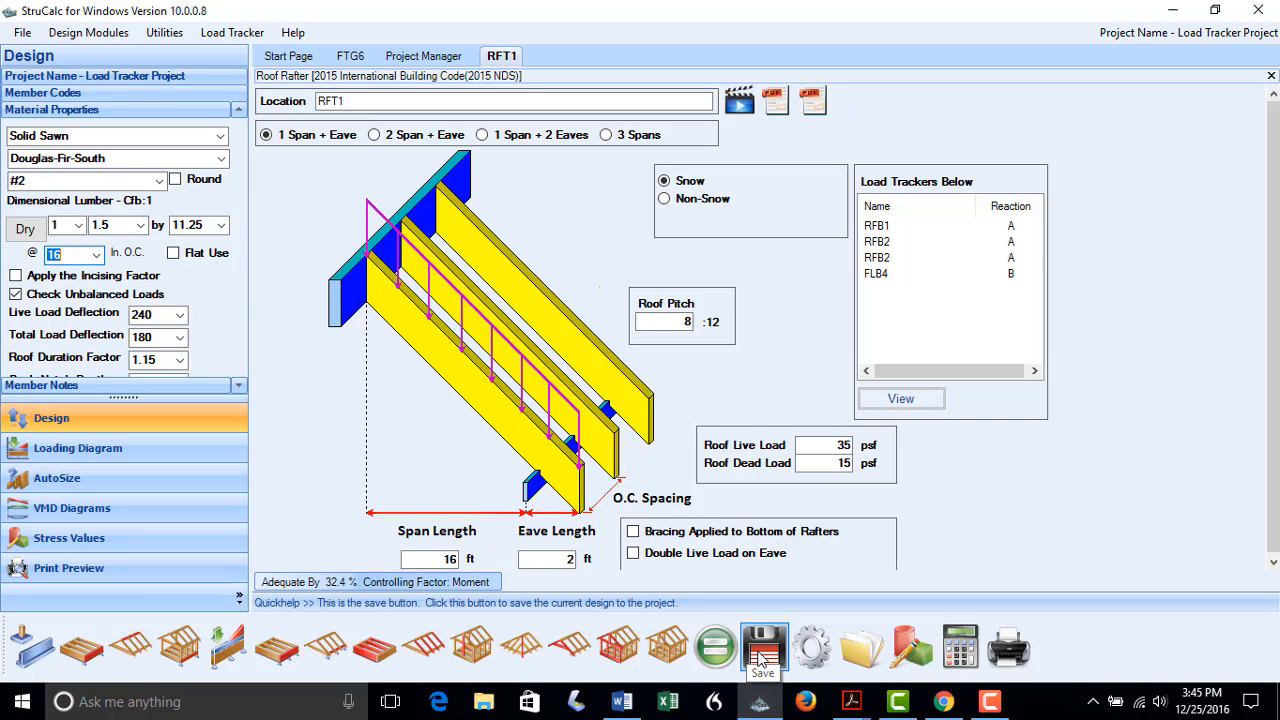
{"action": "left_click", "coordinate": [762, 652]}
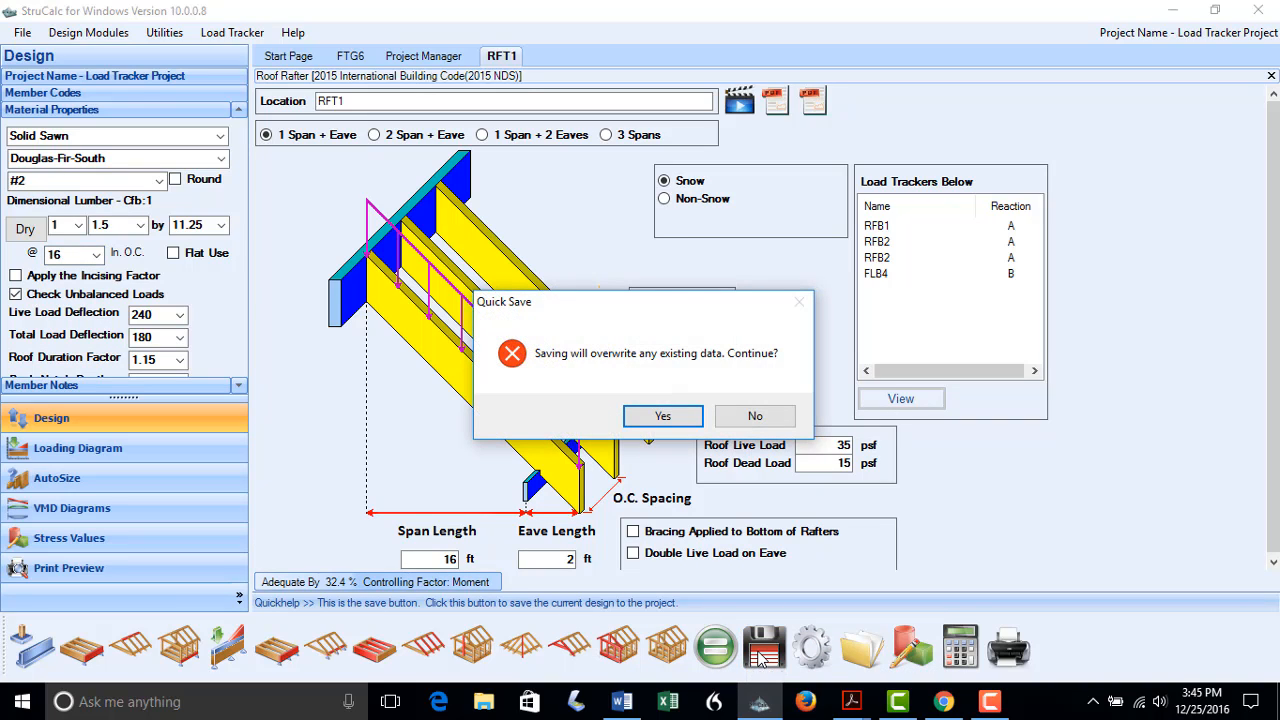
{"action": "left_click", "coordinate": [663, 415]}
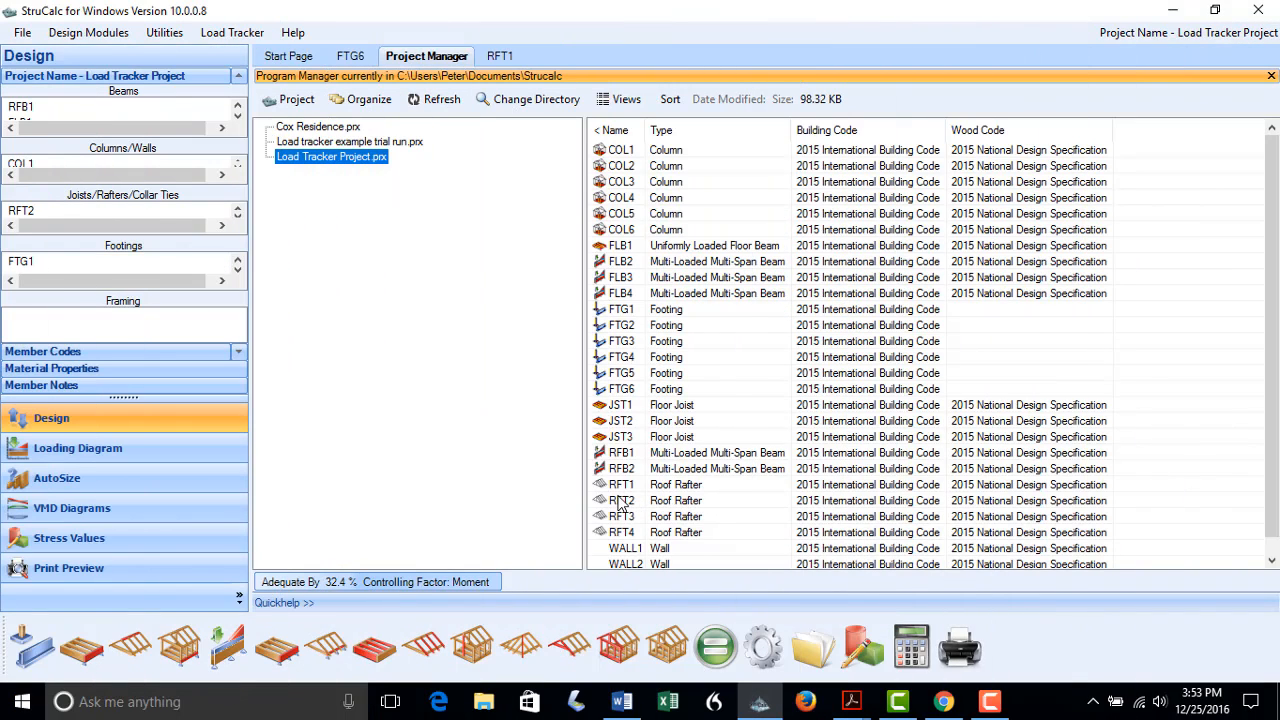
Recalculate rafter RFT2 and save its design over the stored one
{"action": "left_click", "coordinate": [620, 502]}
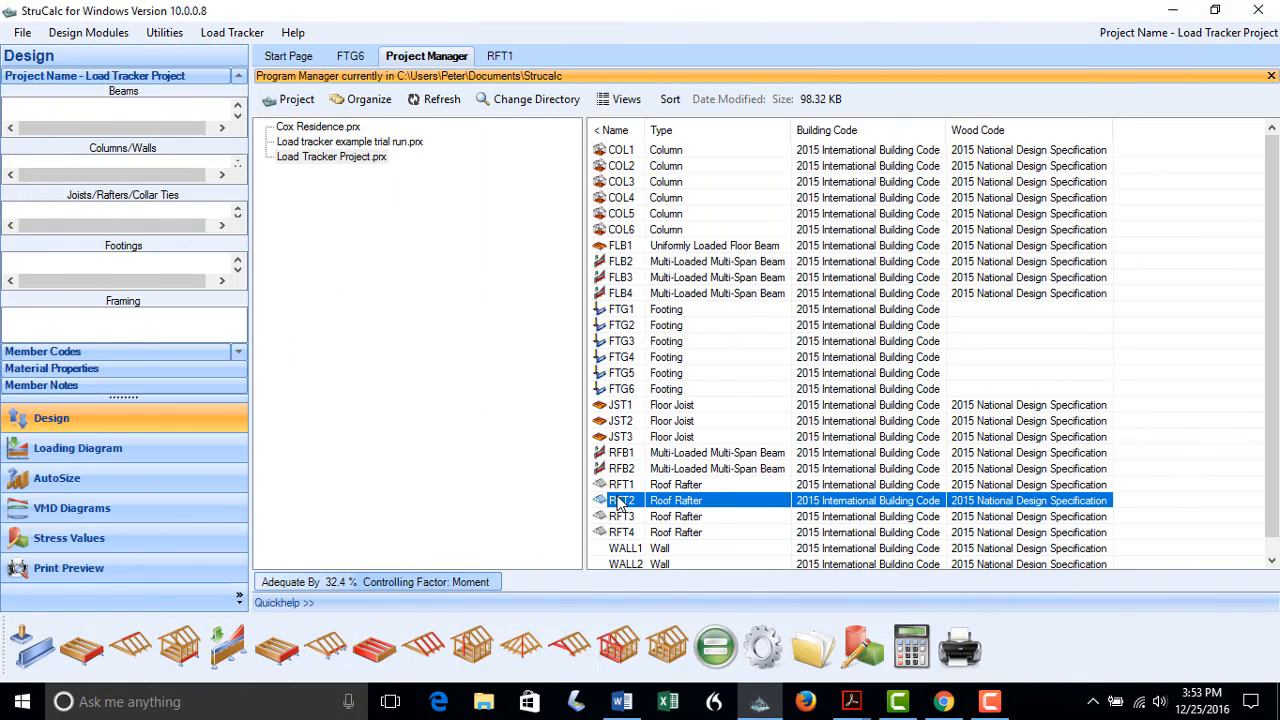
{"action": "double_click", "coordinate": [620, 502]}
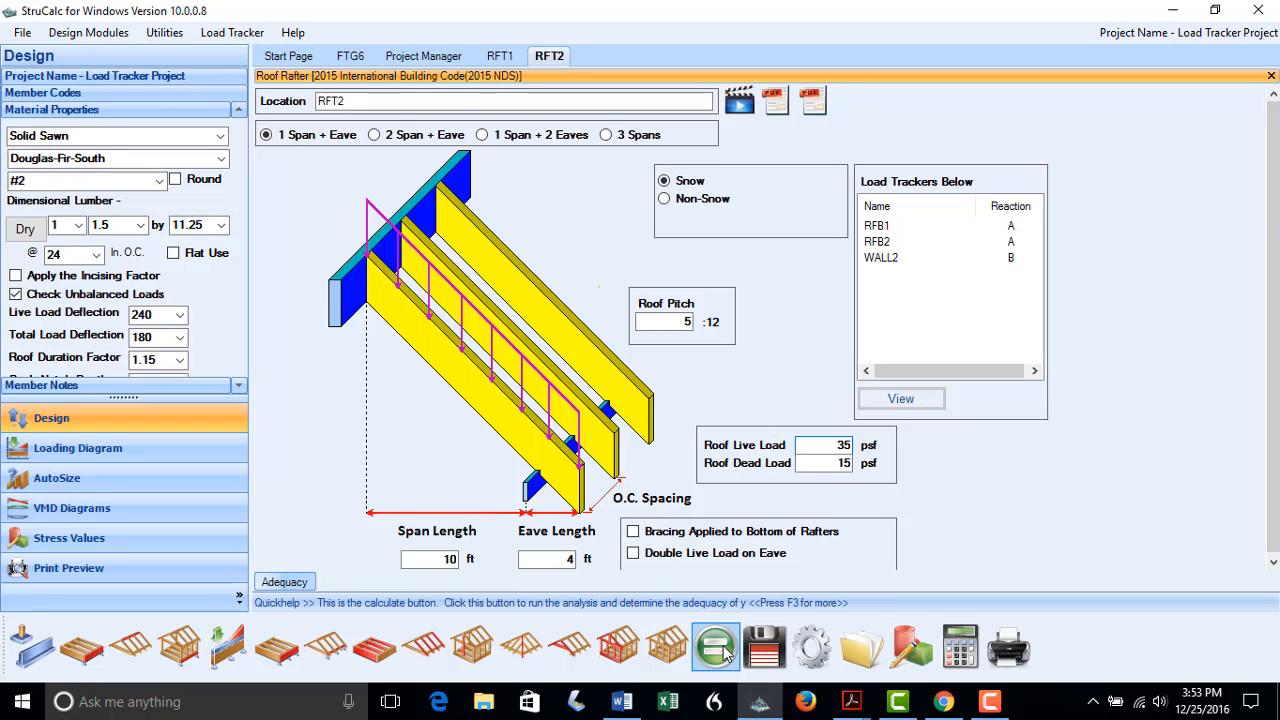
{"action": "left_click", "coordinate": [727, 651]}
{"action": "left_click", "coordinate": [765, 652]}
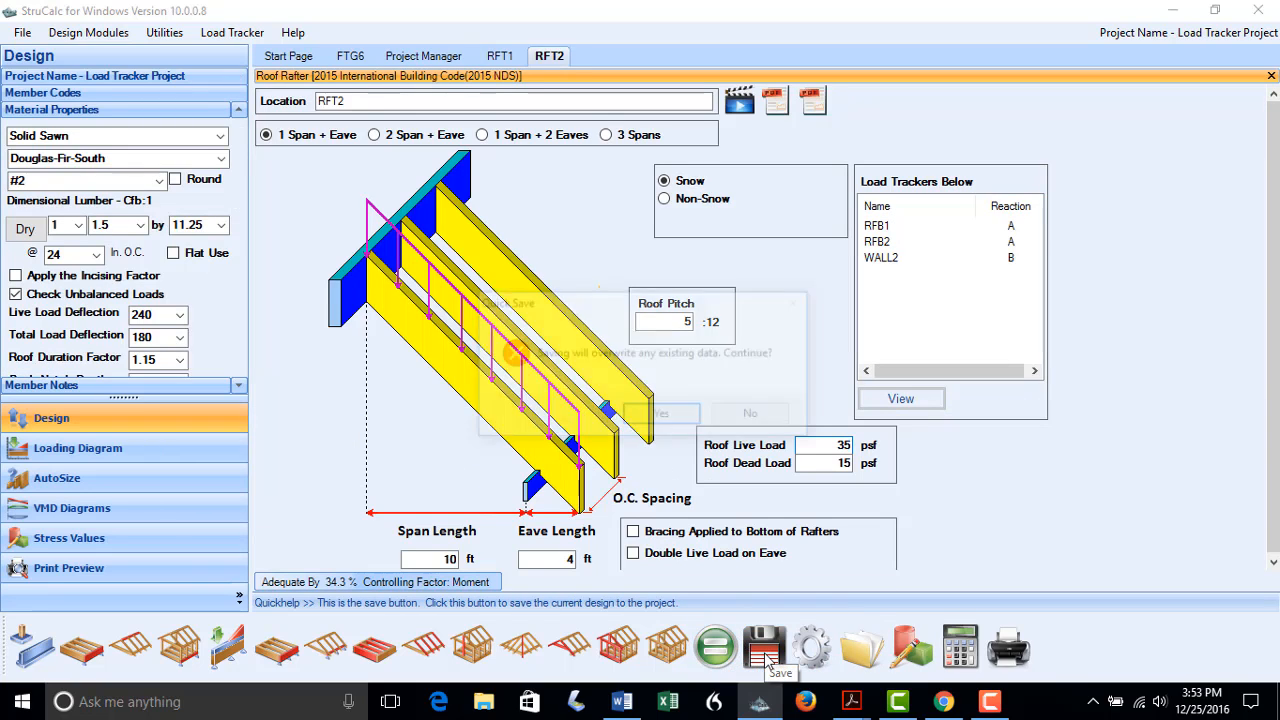
{"action": "left_click", "coordinate": [663, 416]}
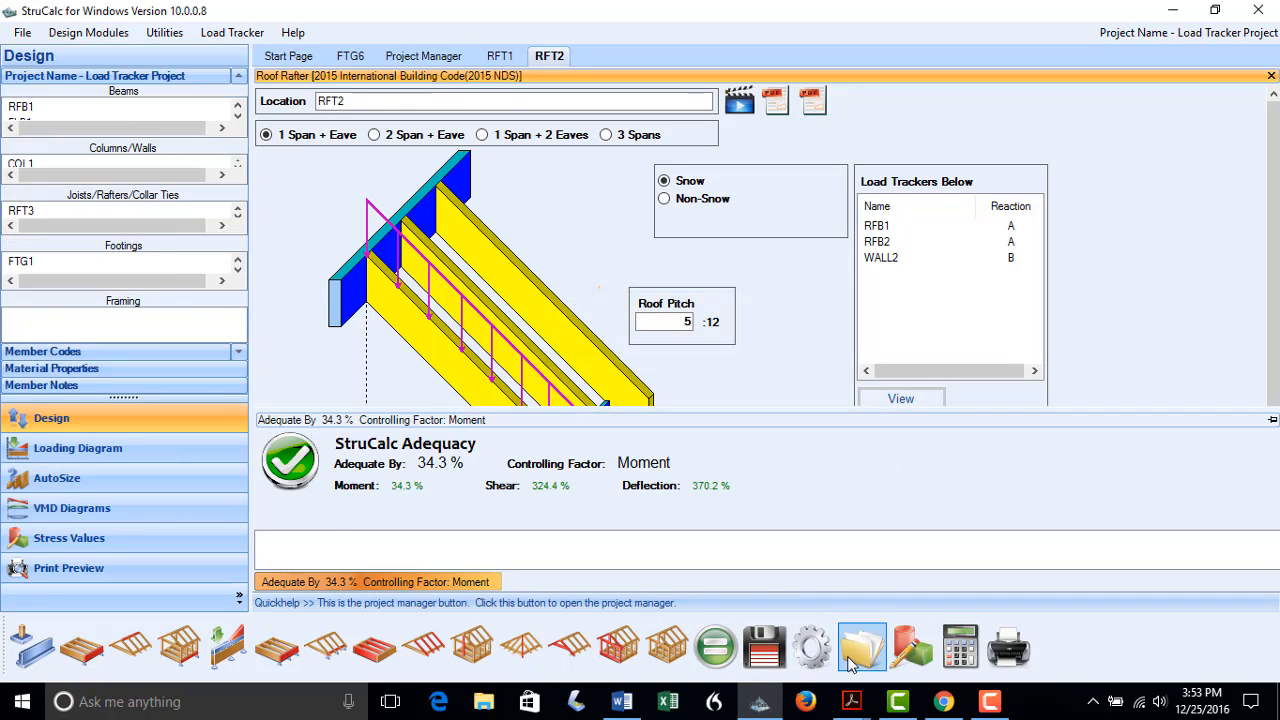
{"action": "left_click", "coordinate": [855, 660]}
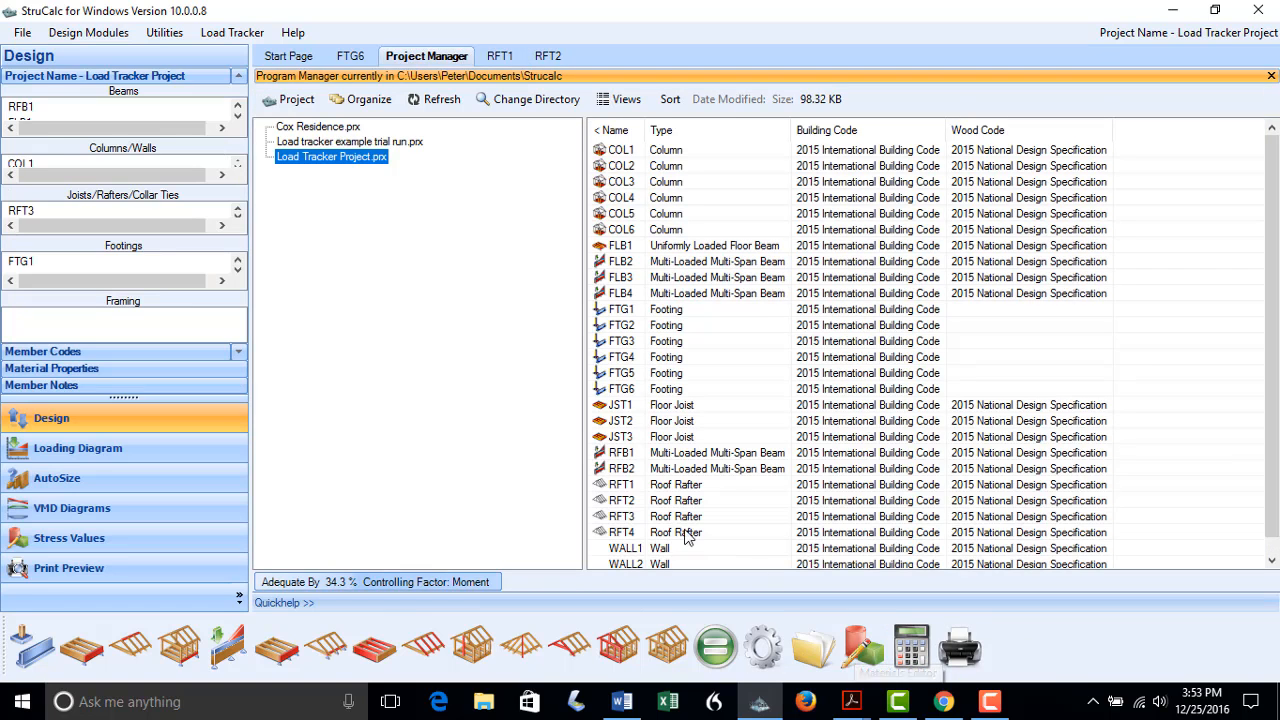
Set RFT3's roof live load to 35 psf, recalculate (adequate by 63.9%) and save
{"action": "double_click", "coordinate": [650, 519]}
{"action": "double_click", "coordinate": [838, 445]}
{"action": "type", "text": "35"}
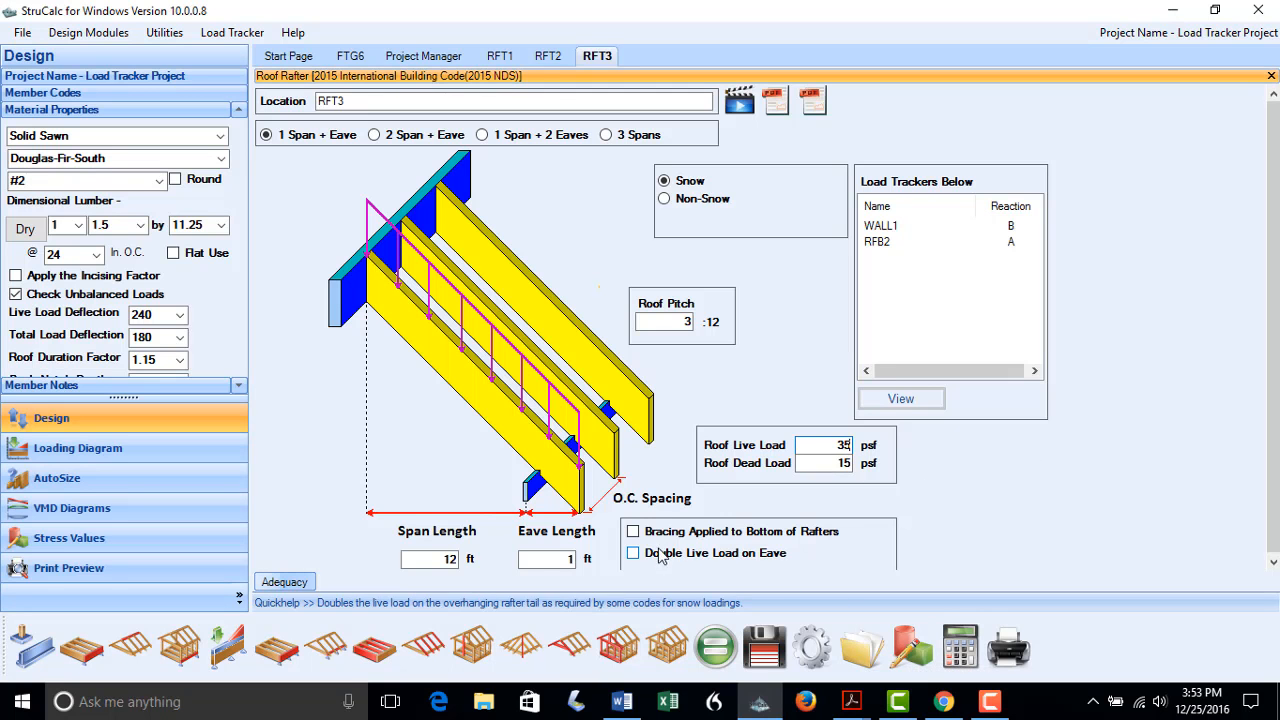
{"action": "left_click", "coordinate": [715, 648]}
{"action": "left_click", "coordinate": [855, 655]}
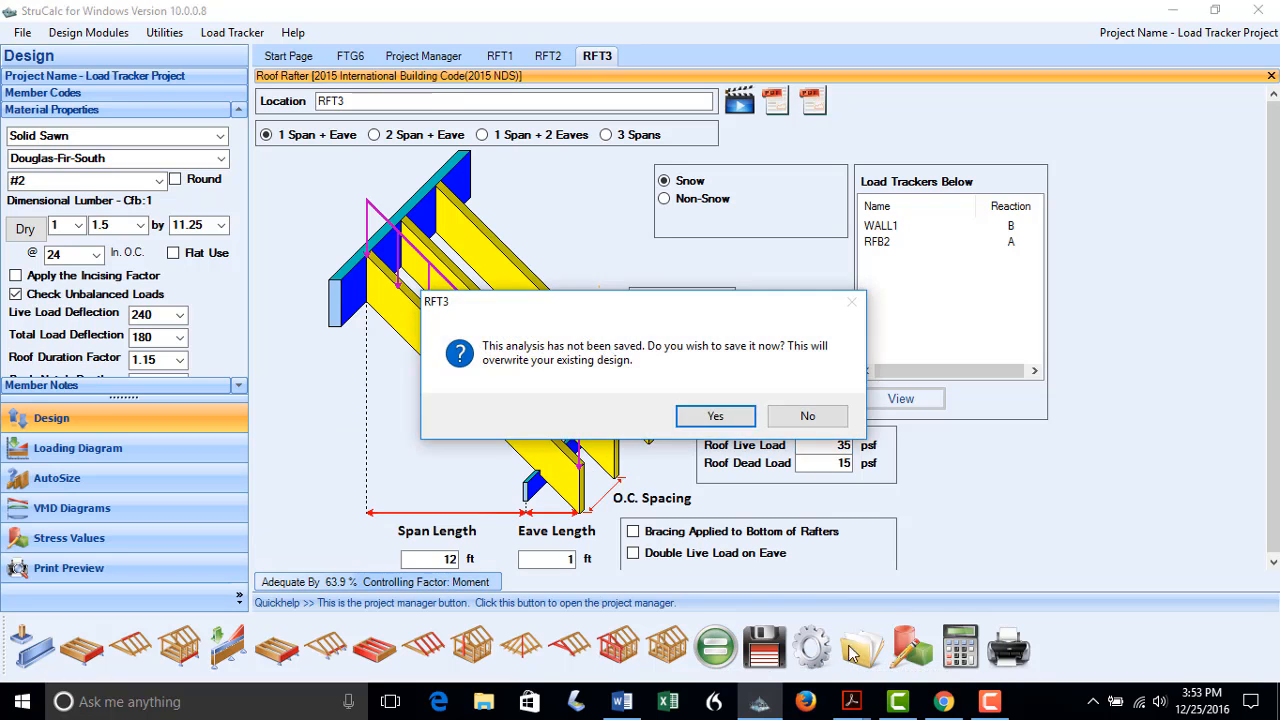
{"action": "left_click", "coordinate": [722, 410]}
Set RFT4's roof live load to 35 psf, recalculate (adequate by 886.3%) and save
{"action": "double_click", "coordinate": [640, 535]}
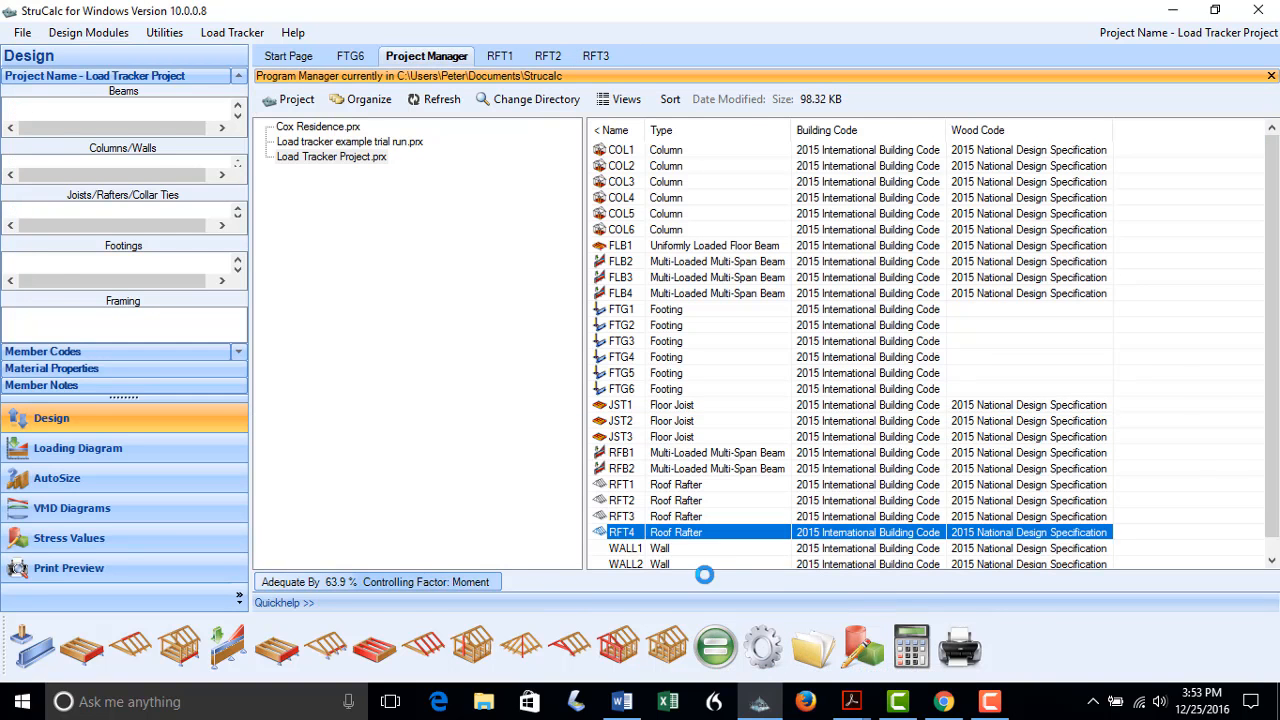
{"action": "left_click_drag", "start_coordinate": [812, 441], "coordinate": [940, 435]}
{"action": "type", "text": "3"}
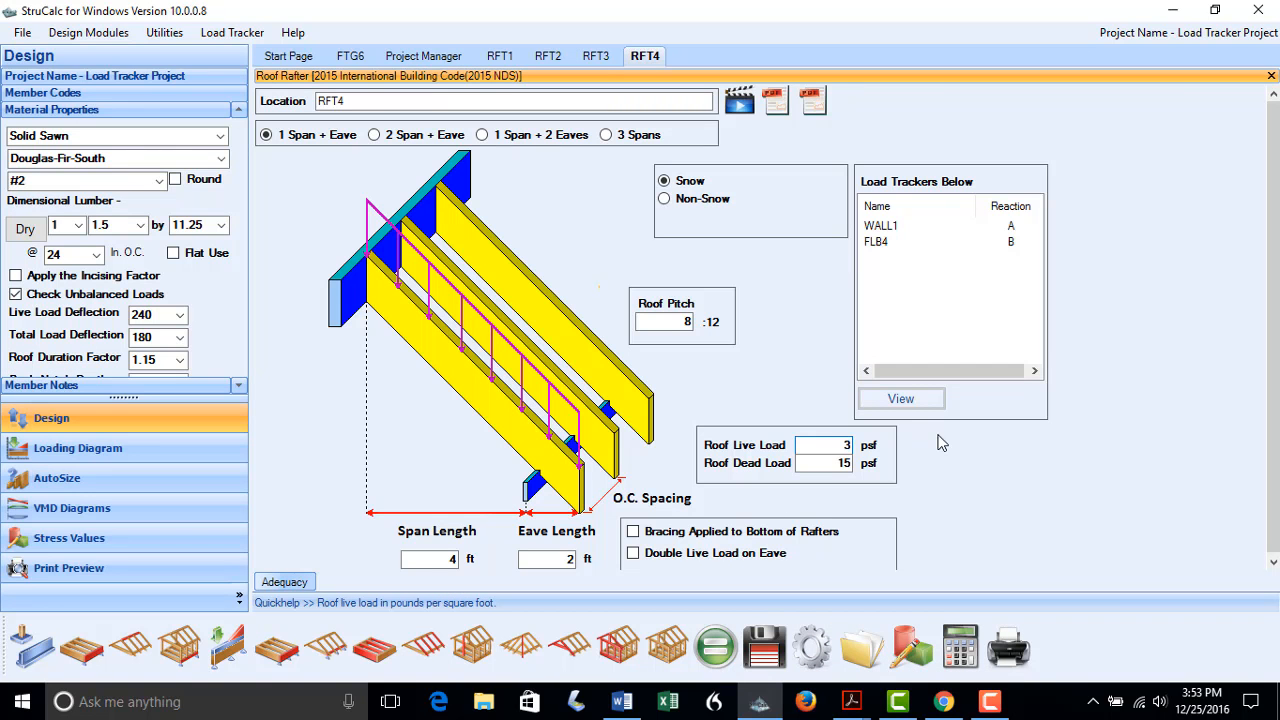
{"action": "type", "text": "5"}
{"action": "left_click", "coordinate": [715, 648]}
{"action": "left_click", "coordinate": [757, 658]}
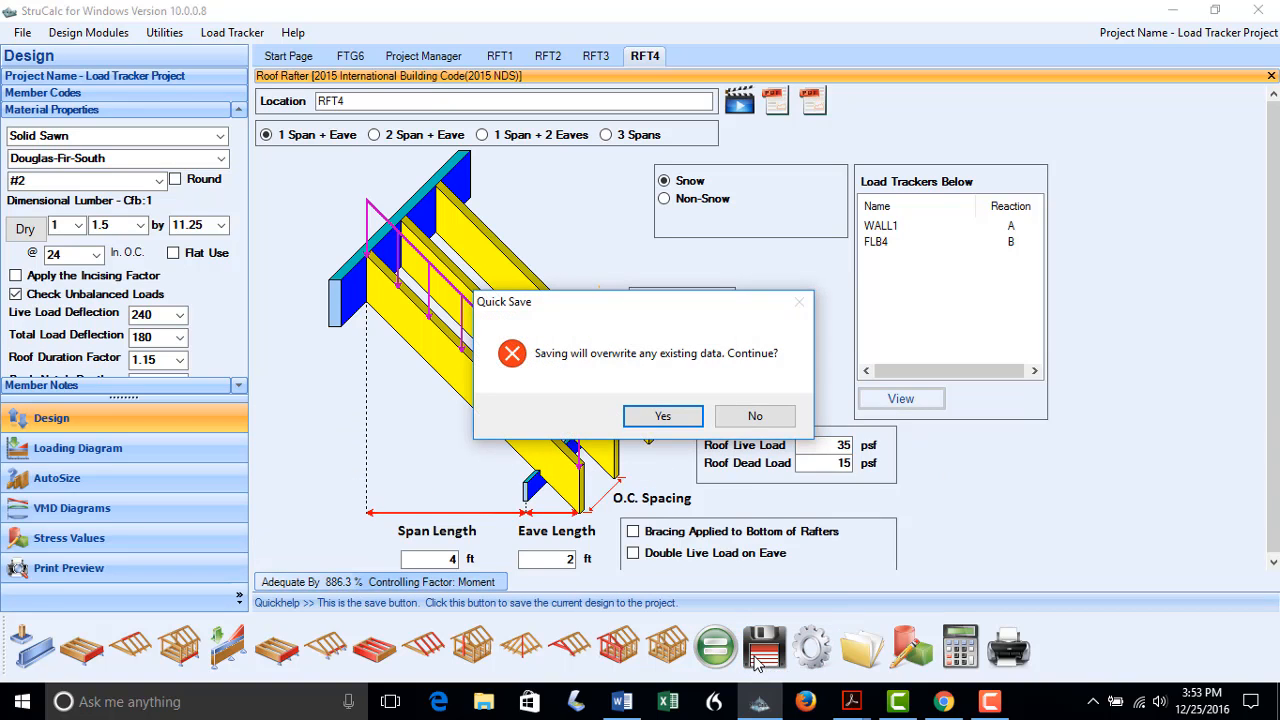
{"action": "left_click", "coordinate": [664, 416]}
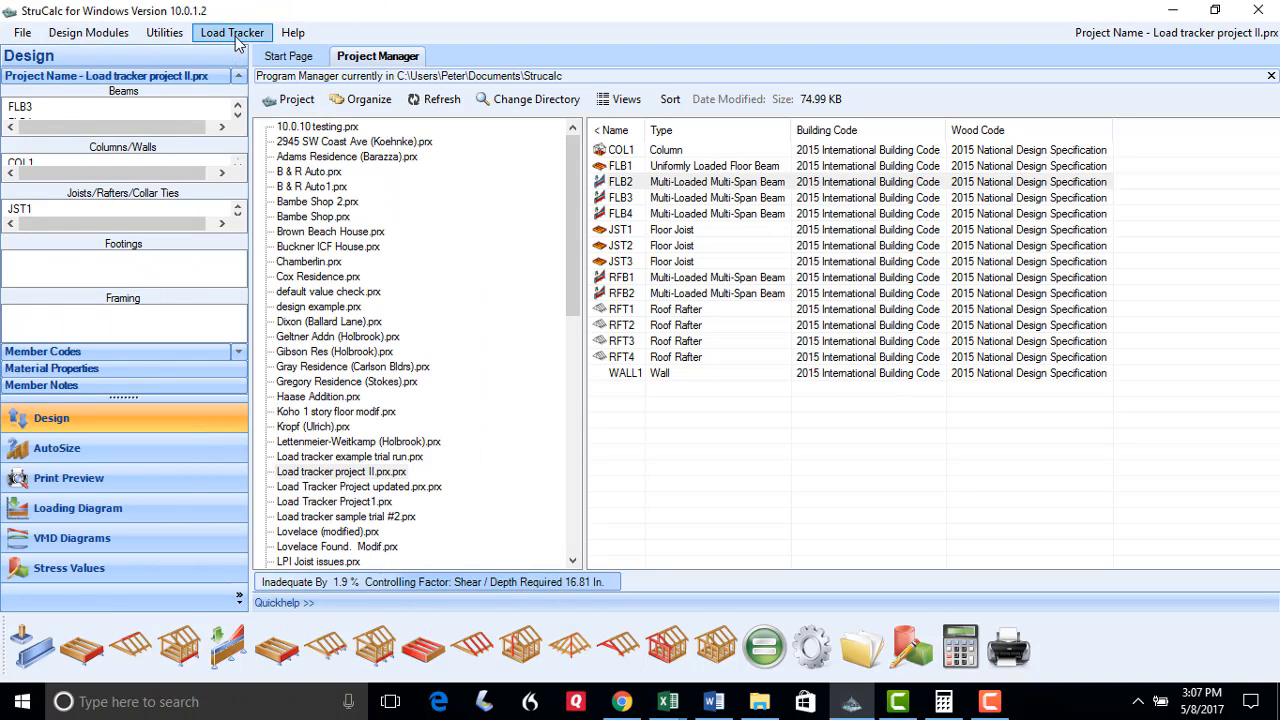
Run Load Tracker Calculate All on the project and open the inadequate FLB2, COL1 and RFB2 designs
{"action": "left_click", "coordinate": [234, 36]}
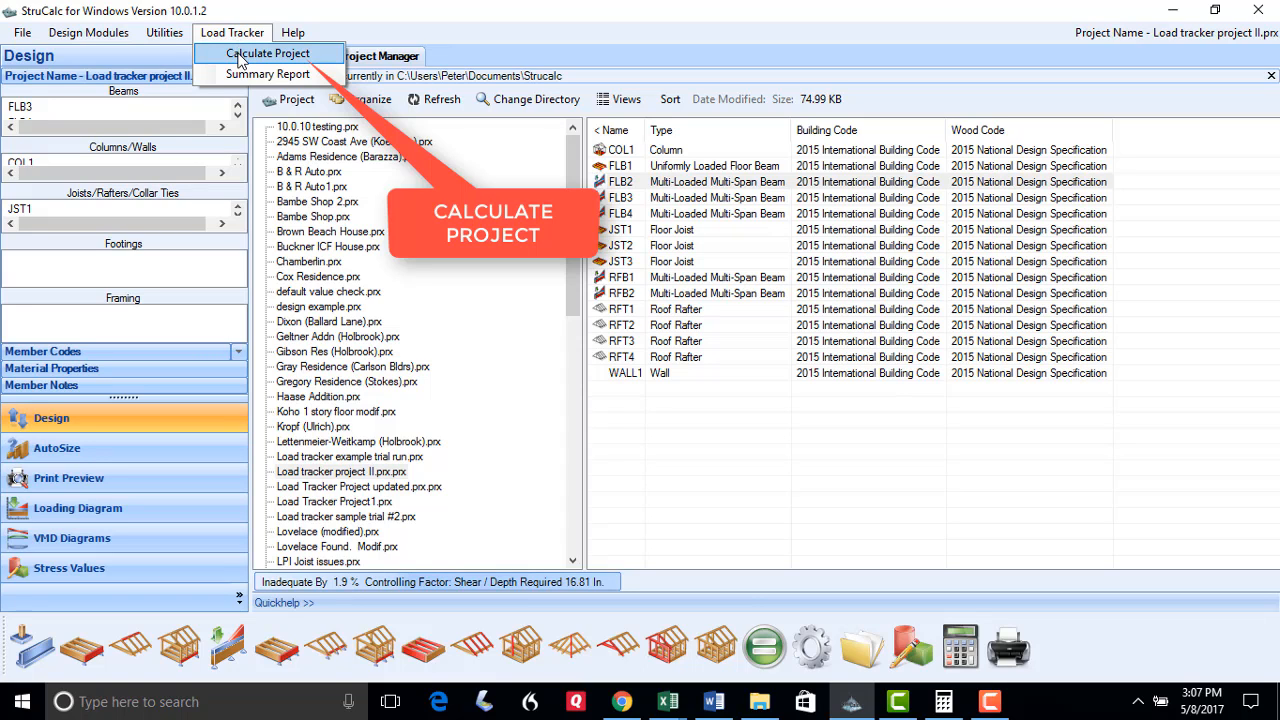
{"action": "left_click", "coordinate": [239, 58]}
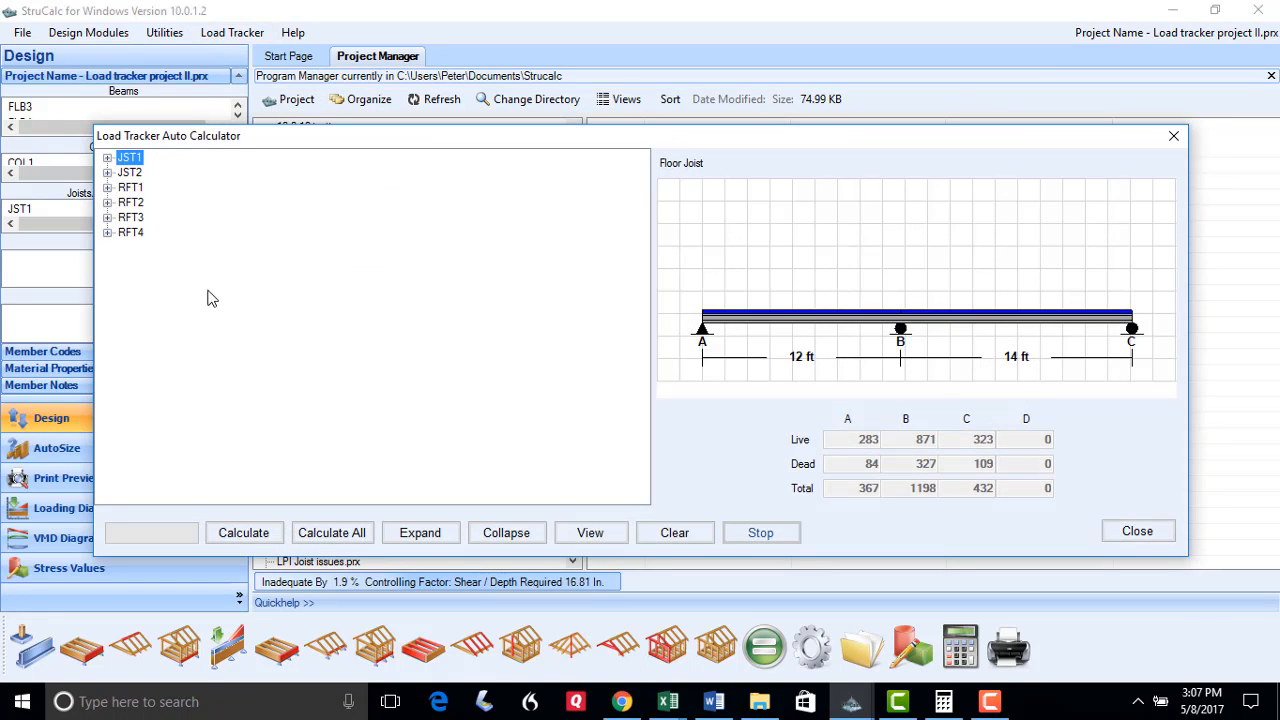
{"action": "left_click", "coordinate": [320, 533]}
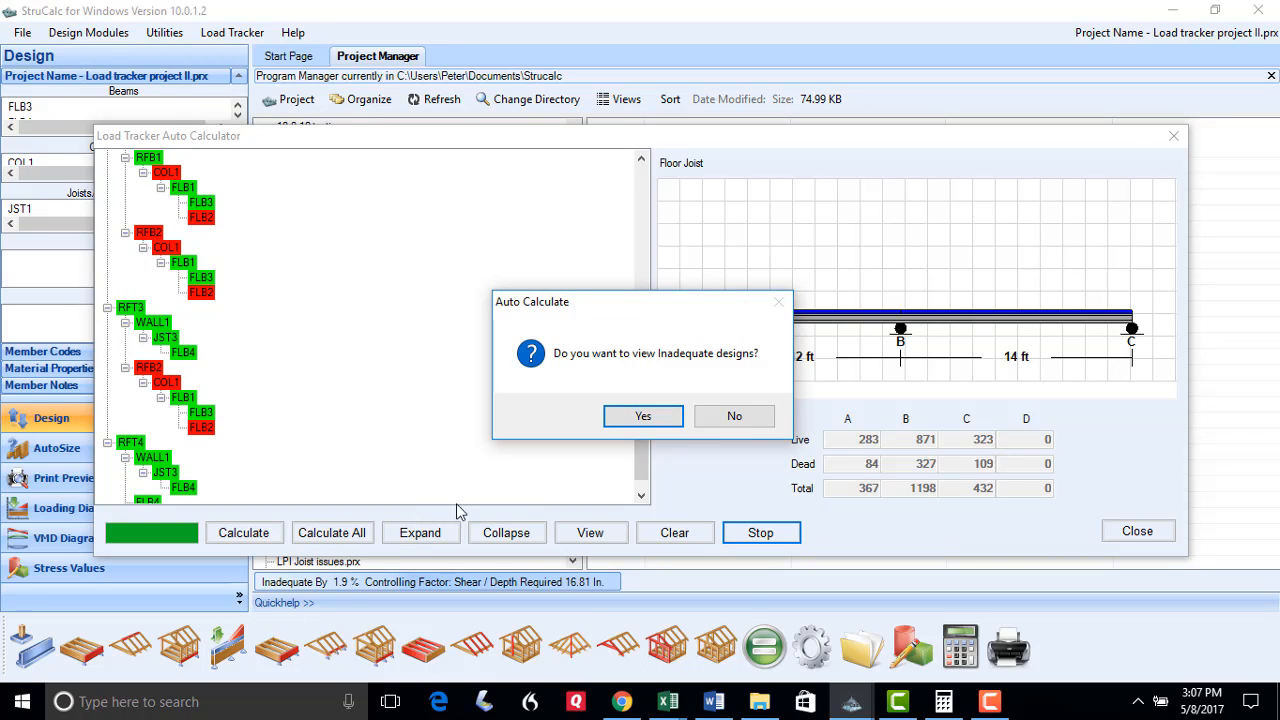
{"action": "left_click", "coordinate": [624, 418]}
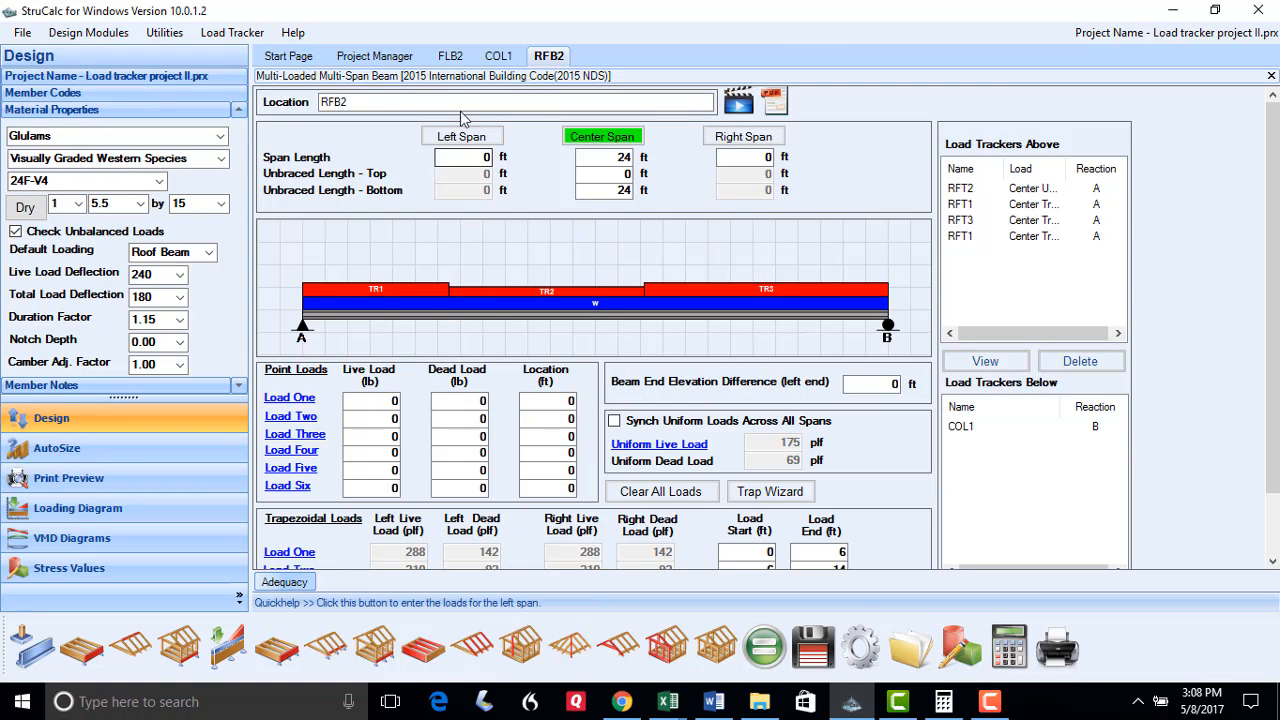
Auto-size column COL1 in grade #2 to a 7.5 x 7.5 post (adequate by 46.8%) and save it
{"action": "left_click", "coordinate": [490, 55]}
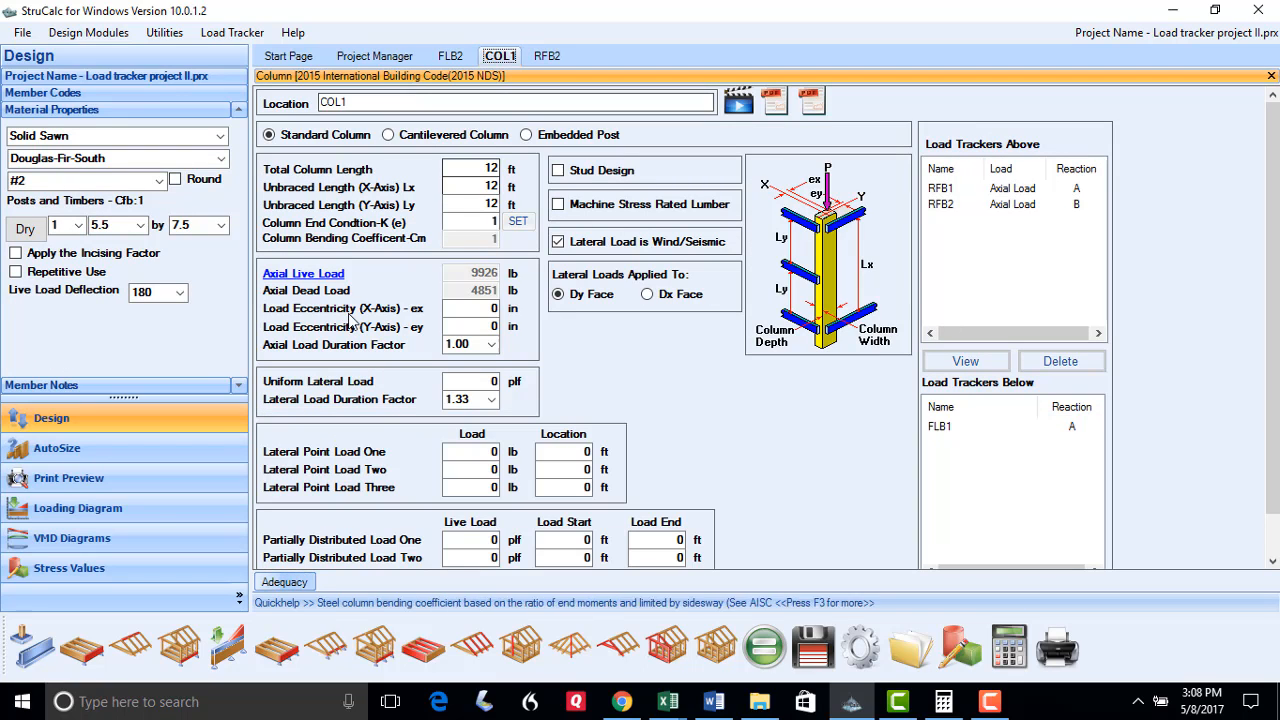
{"action": "left_click", "coordinate": [90, 456]}
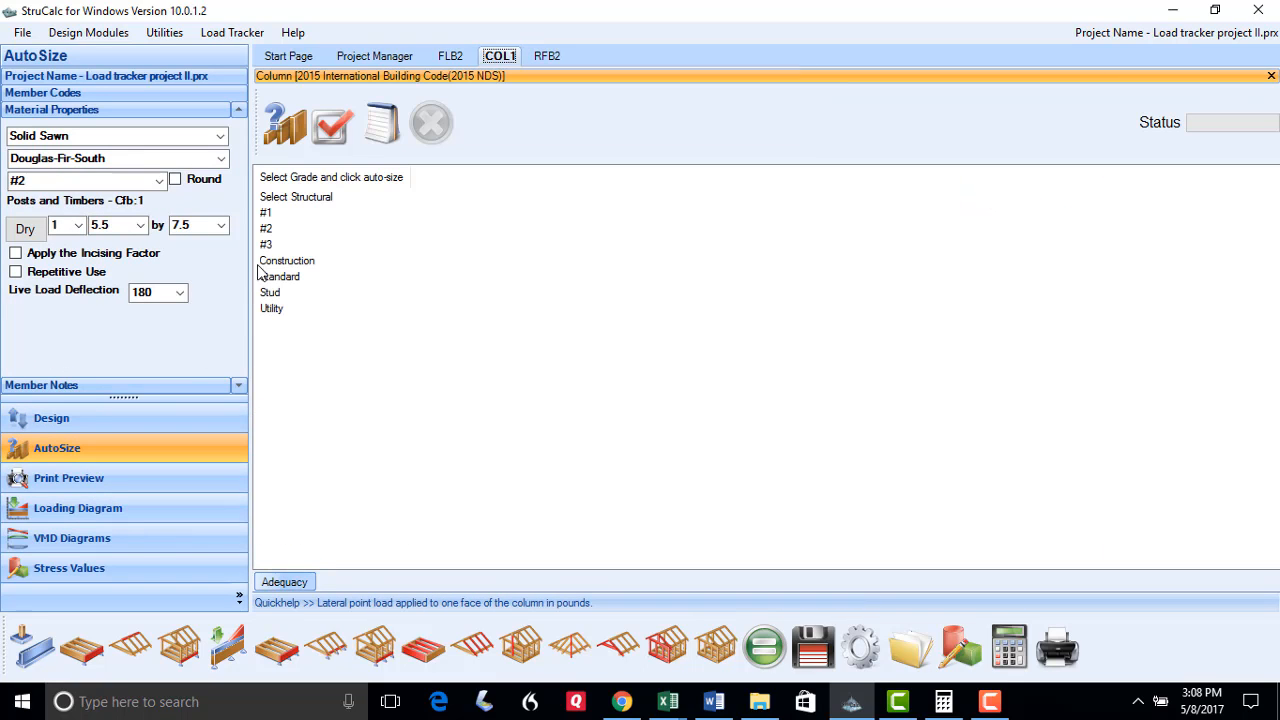
{"action": "left_click", "coordinate": [272, 229]}
{"action": "left_click", "coordinate": [288, 125]}
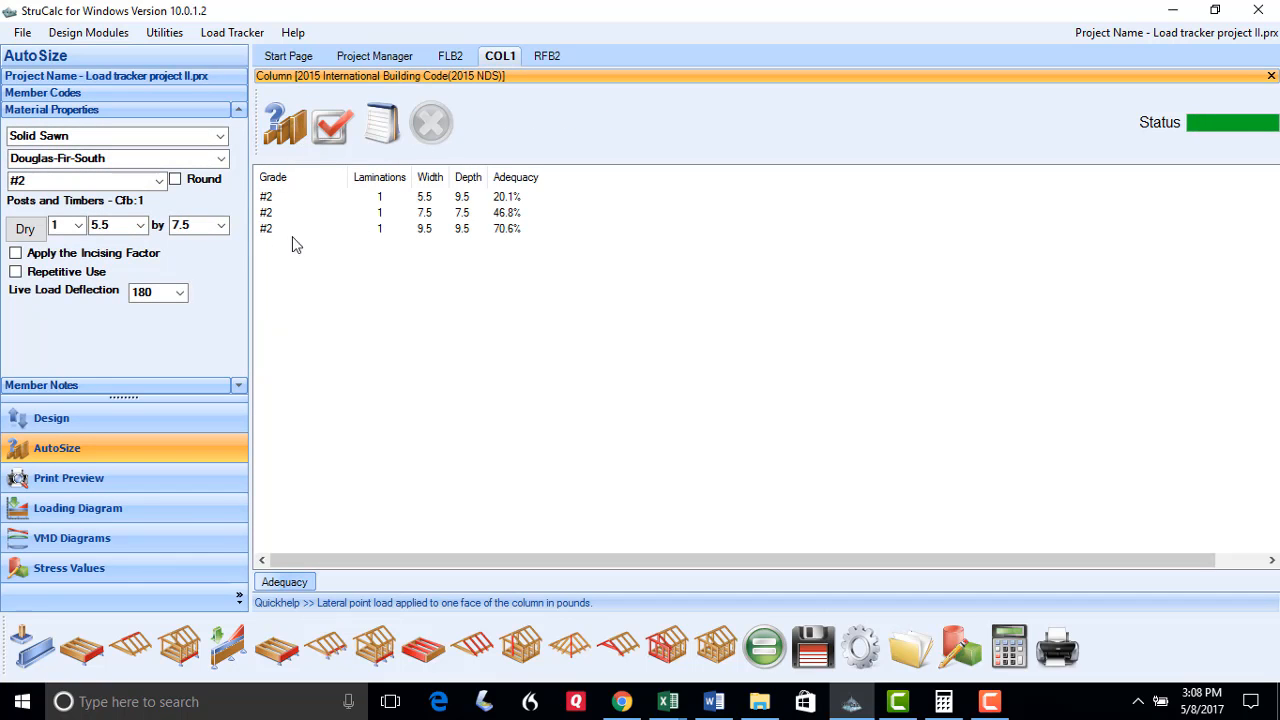
{"action": "left_click", "coordinate": [265, 213]}
{"action": "left_click", "coordinate": [333, 125]}
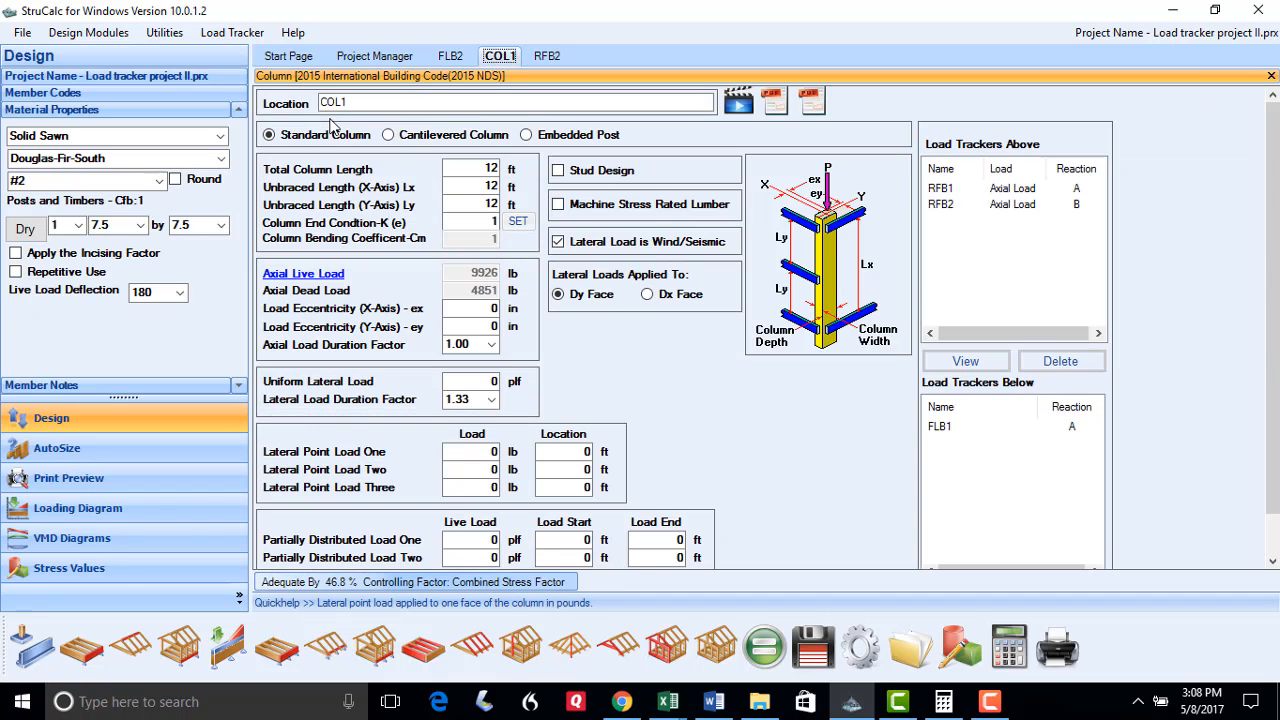
{"action": "left_click", "coordinate": [808, 648]}
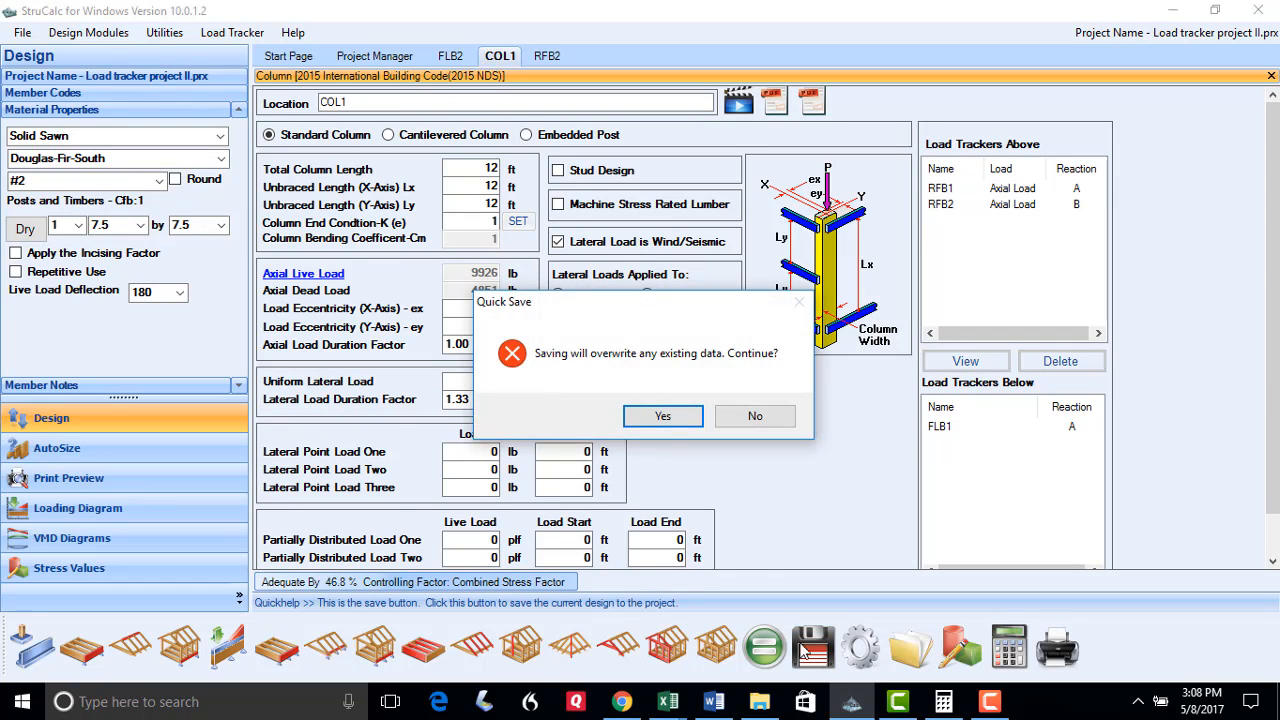
{"action": "left_click", "coordinate": [660, 416]}
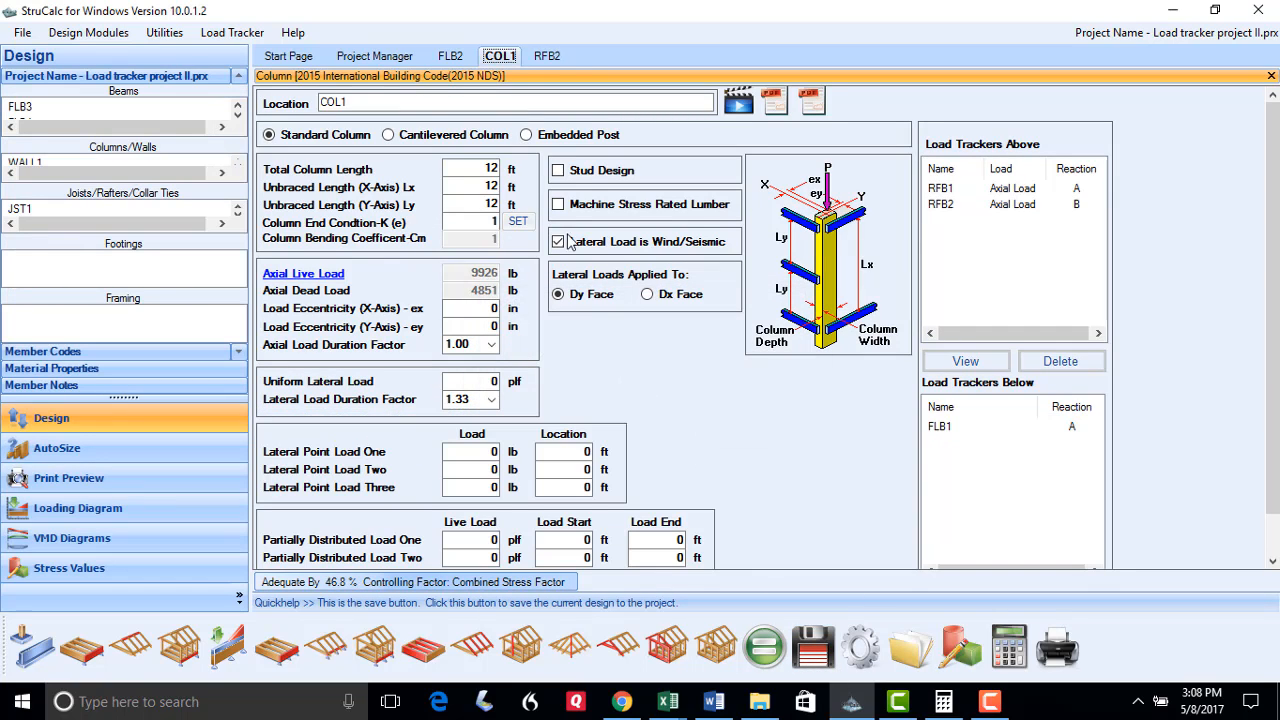
{"action": "left_click", "coordinate": [541, 54]}
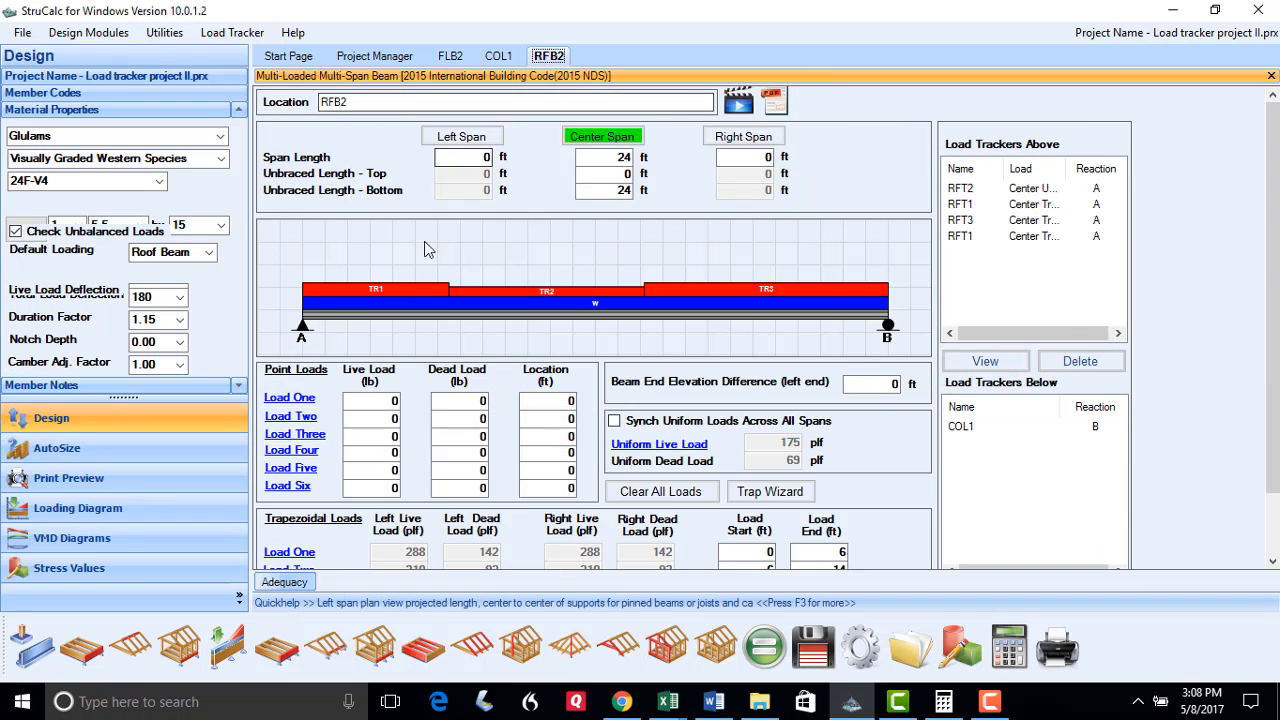
Auto-size RFB2 as a 24F-V4 glulam, apply the 5.5 x 16.5 size (adequate by 20.8%) and save
{"action": "left_click", "coordinate": [110, 448]}
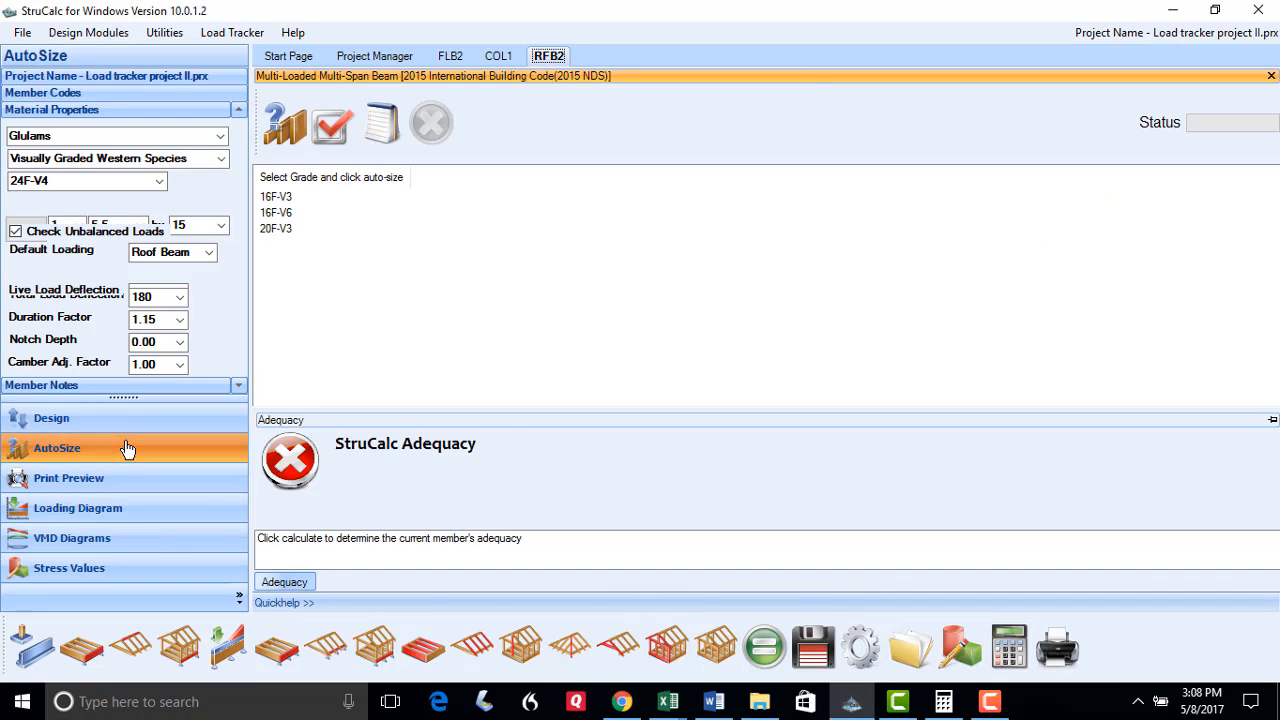
{"action": "left_click", "coordinate": [268, 321]}
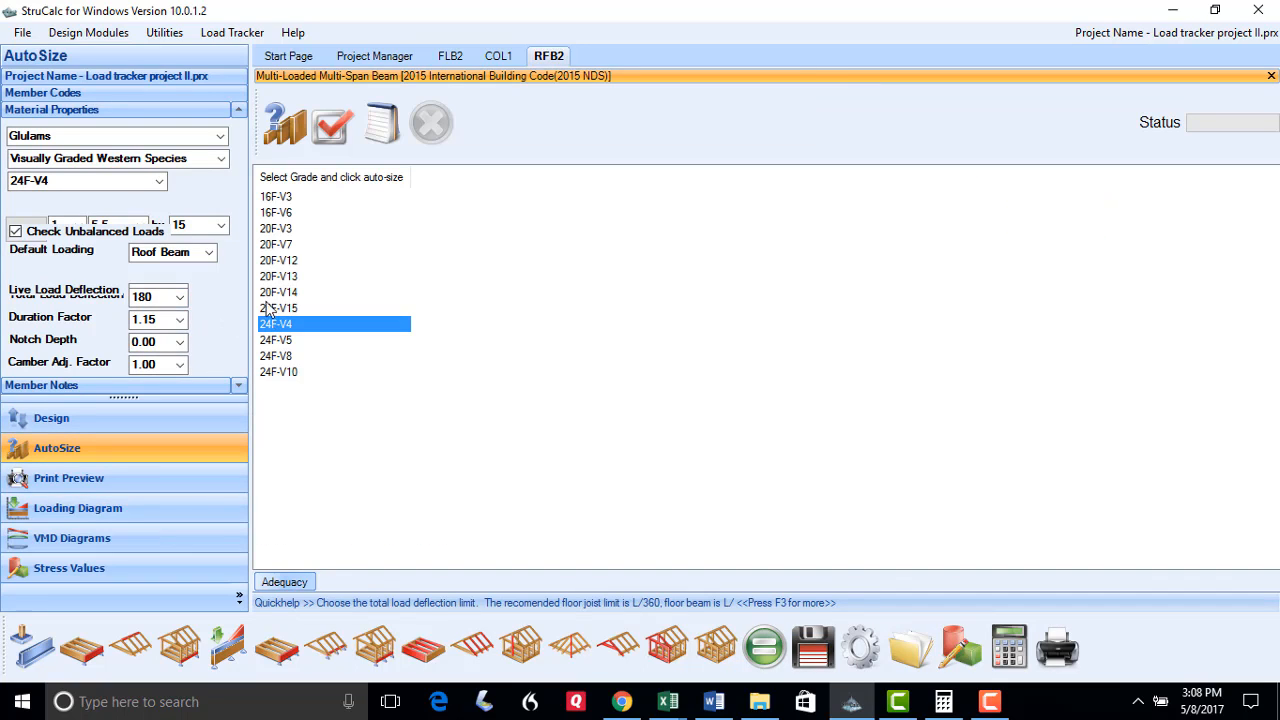
{"action": "left_click", "coordinate": [286, 128]}
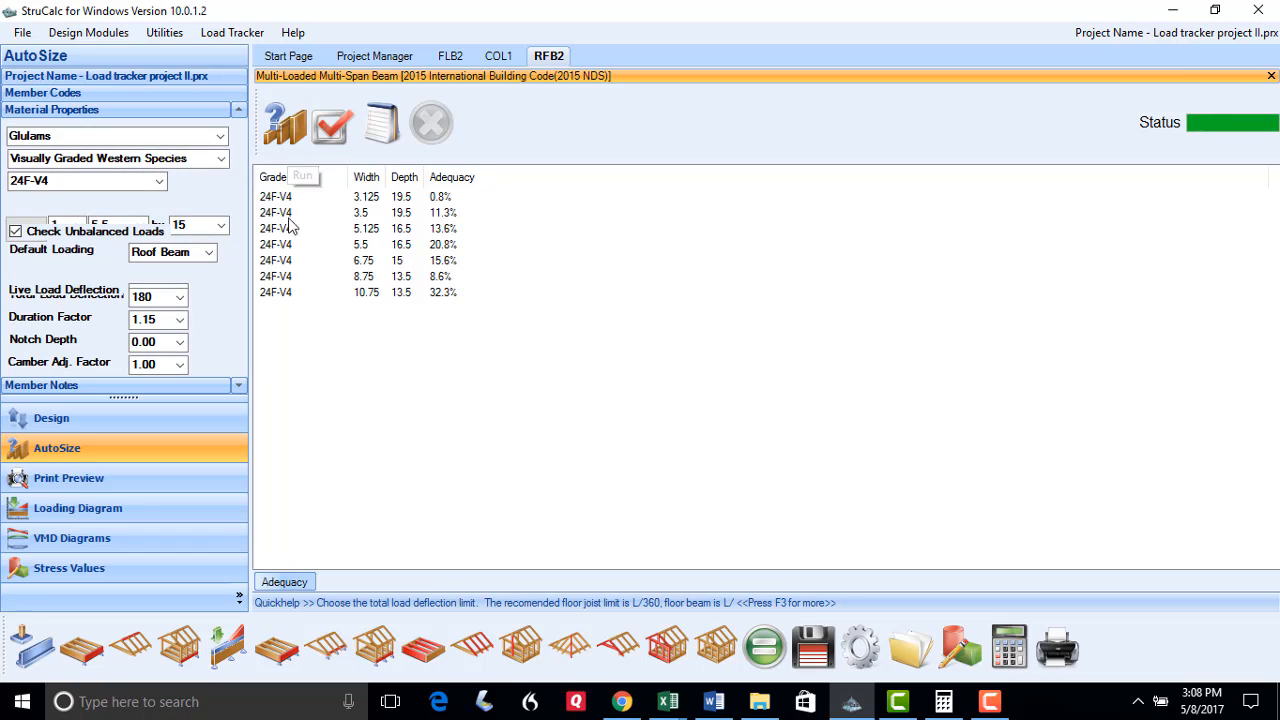
{"action": "double_click", "coordinate": [372, 250]}
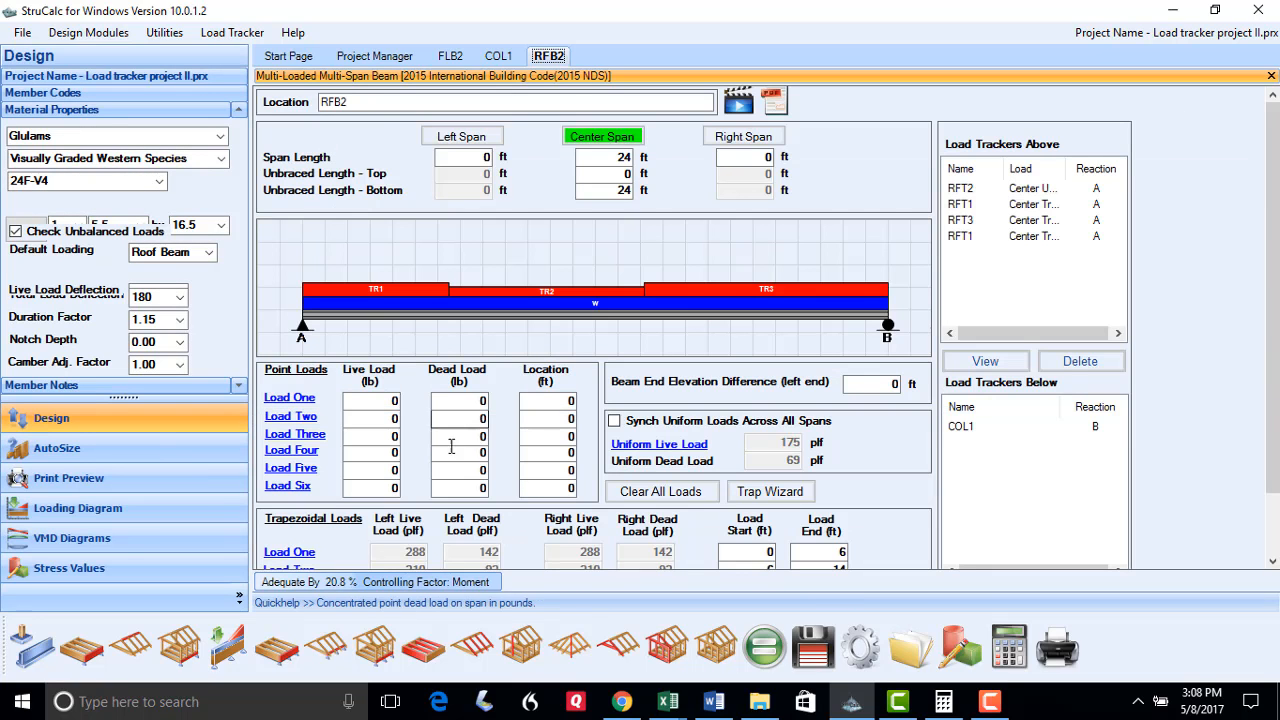
{"action": "left_click", "coordinate": [812, 648]}
{"action": "left_click", "coordinate": [660, 413]}
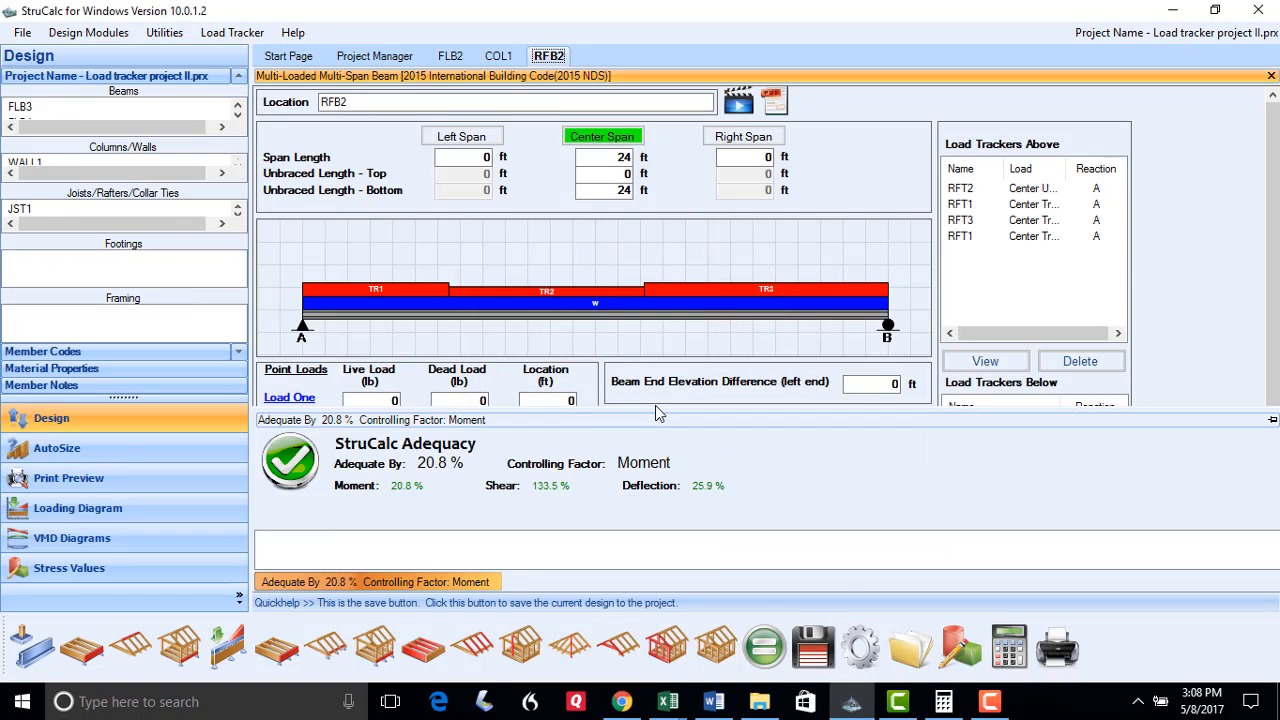
{"action": "left_click", "coordinate": [450, 56]}
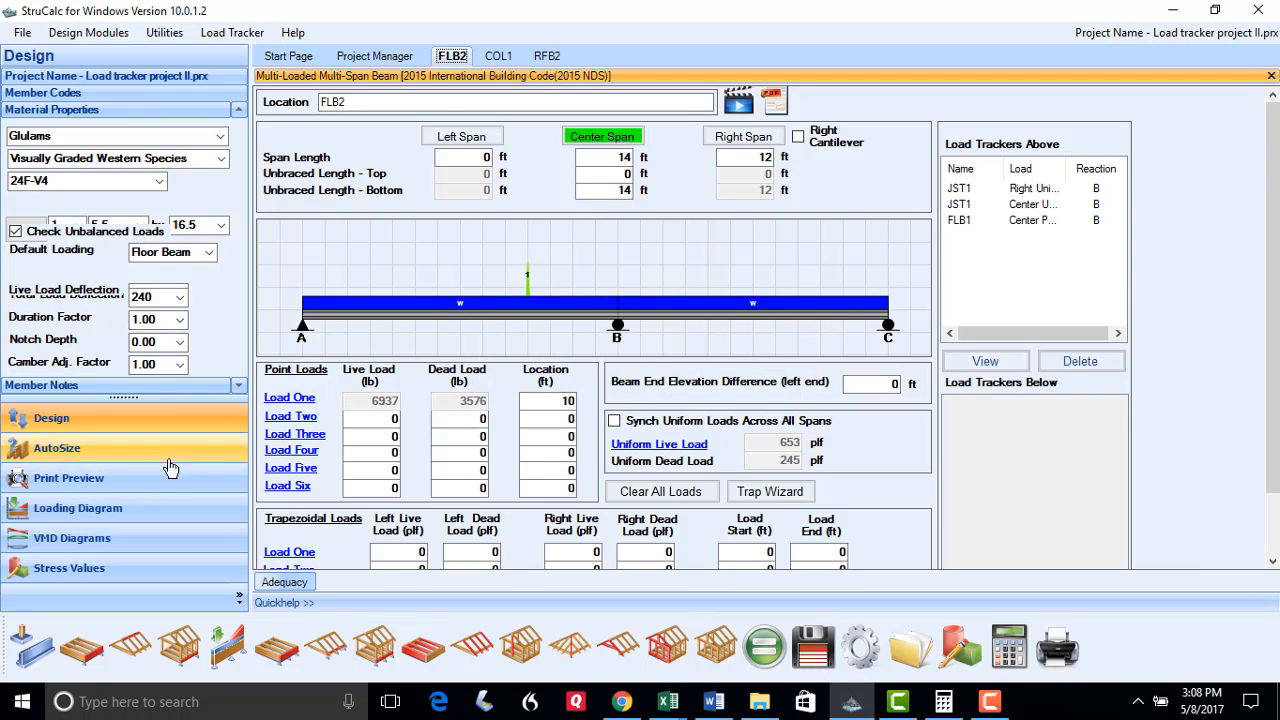
Auto-size FLB2 as a 24F-V4 glulam, apply 5.5 x 18 (adequate by 7.0%, shear controlling) and save
{"action": "left_click", "coordinate": [225, 449]}
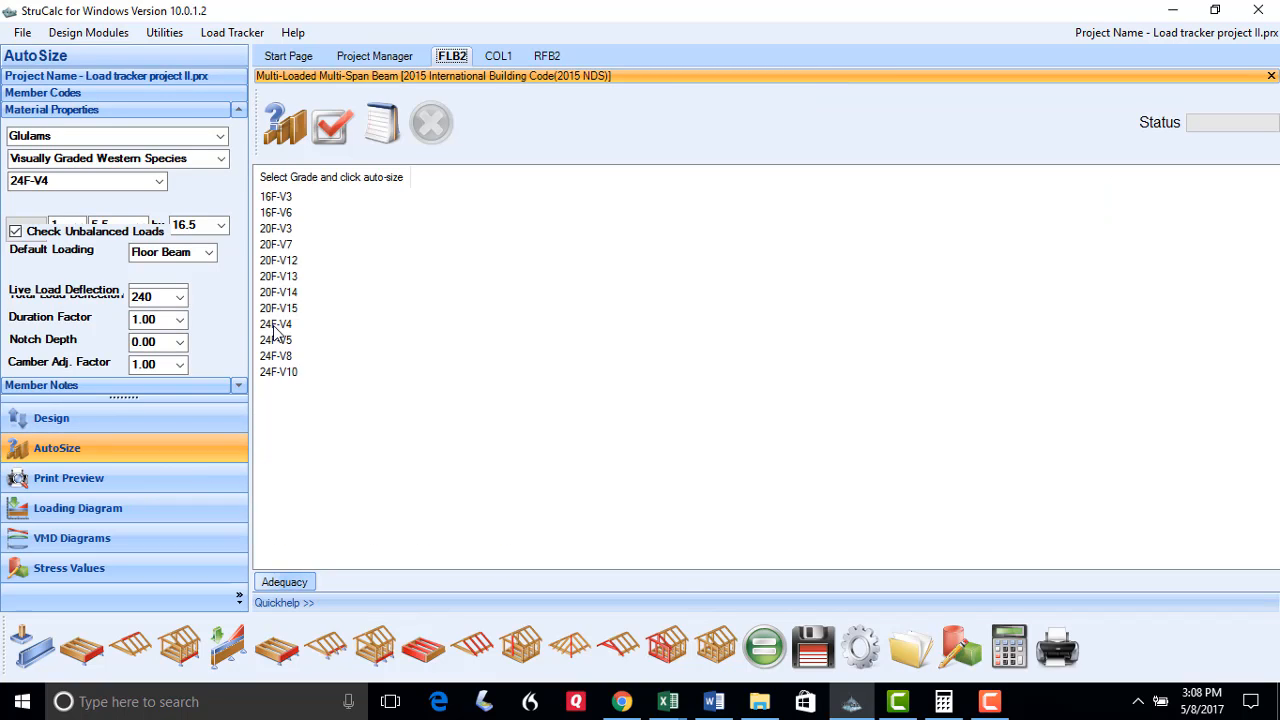
{"action": "left_click", "coordinate": [275, 325]}
{"action": "left_click", "coordinate": [286, 148]}
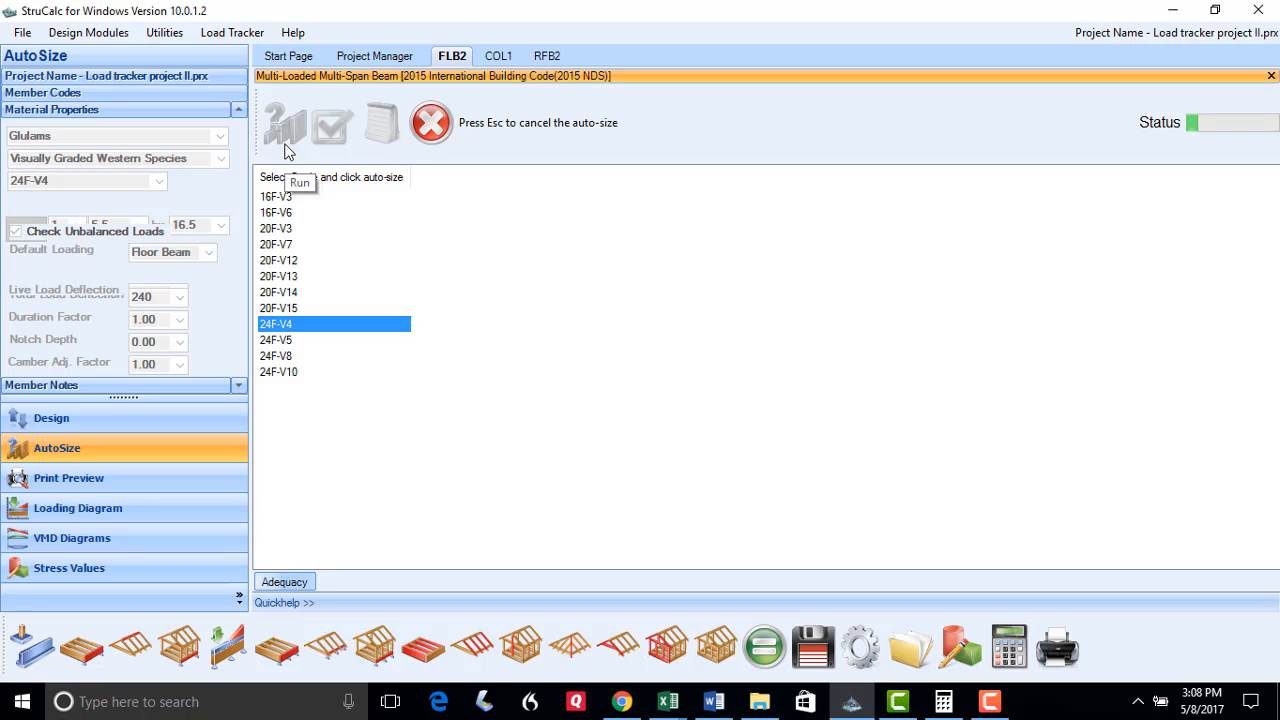
{"action": "left_click", "coordinate": [326, 242]}
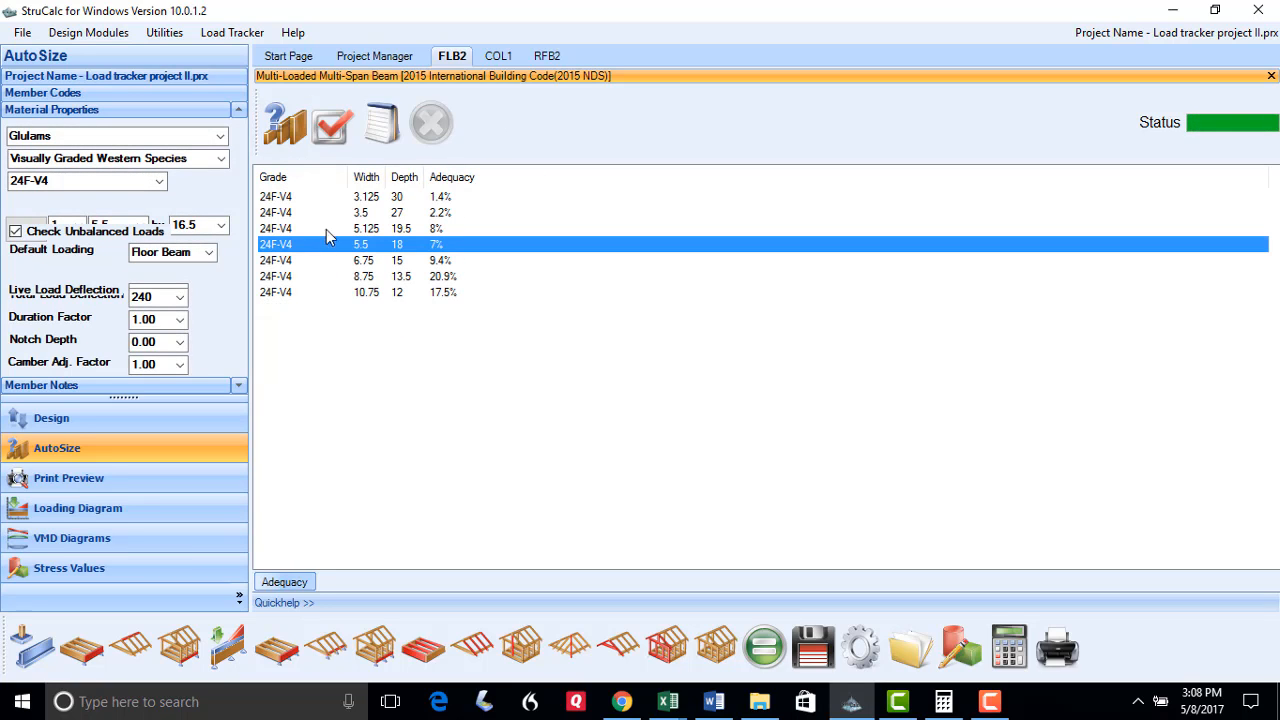
{"action": "left_click", "coordinate": [331, 124]}
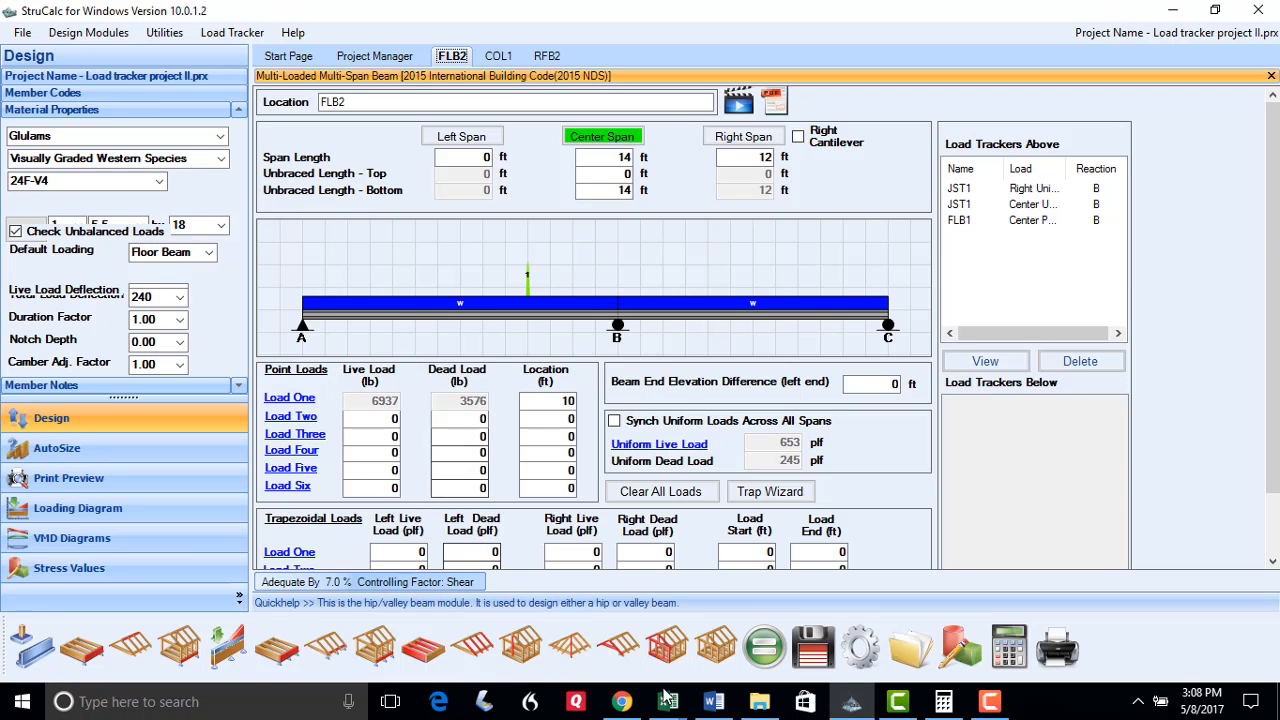
{"action": "left_click", "coordinate": [812, 648]}
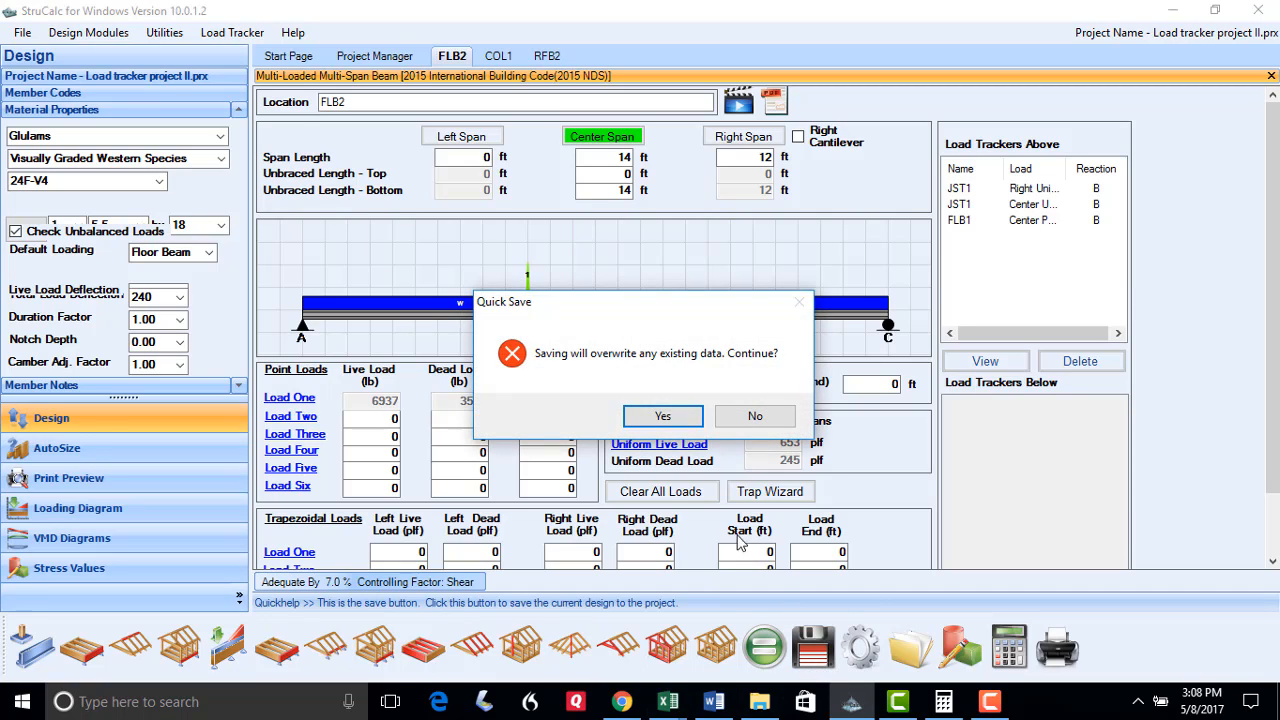
{"action": "left_click", "coordinate": [663, 416]}
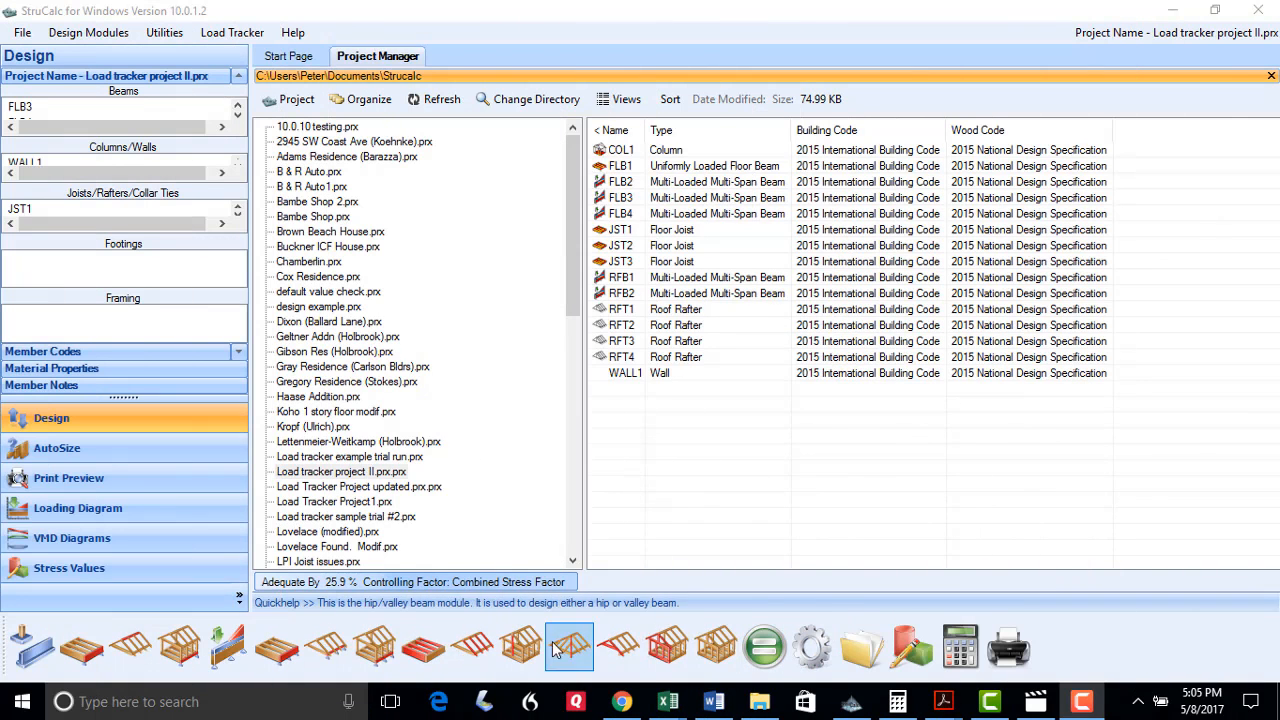
Create 8 ft column COL2 loaded by FLB2's reaction B (17032 lb live, 7635 lb dead)
{"action": "left_click", "coordinate": [527, 645]}
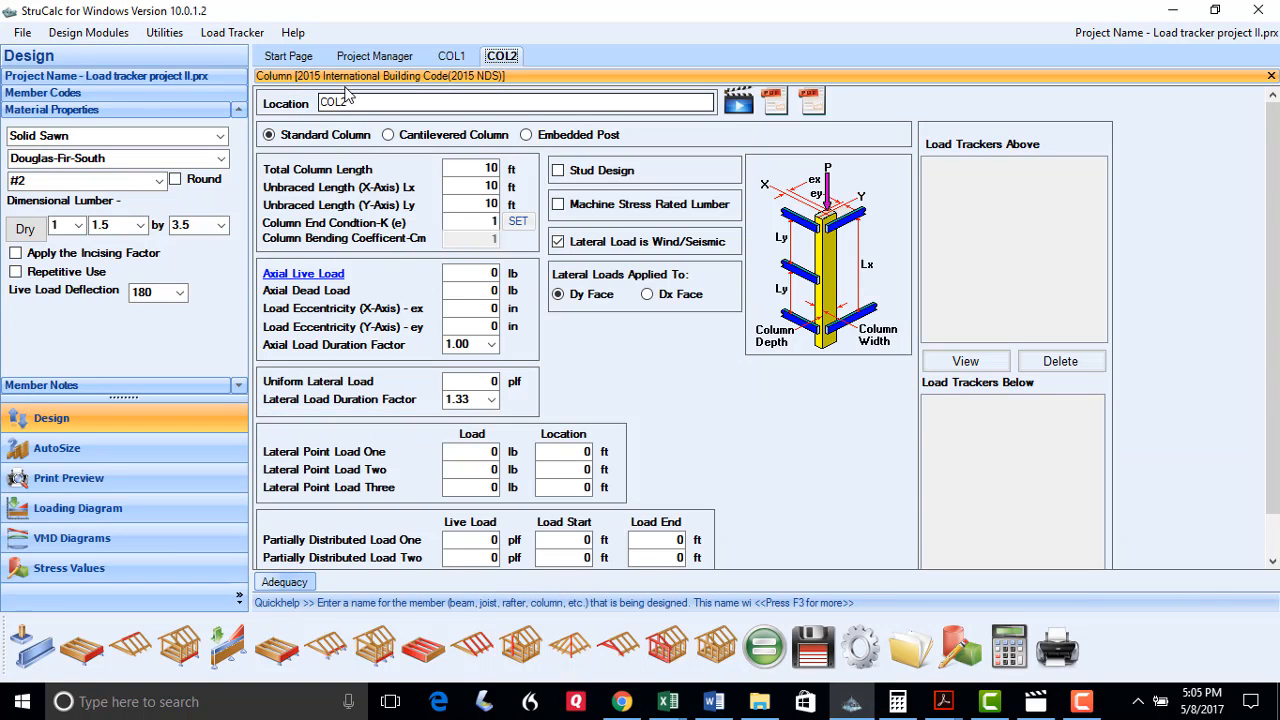
{"action": "left_click", "coordinate": [487, 168]}
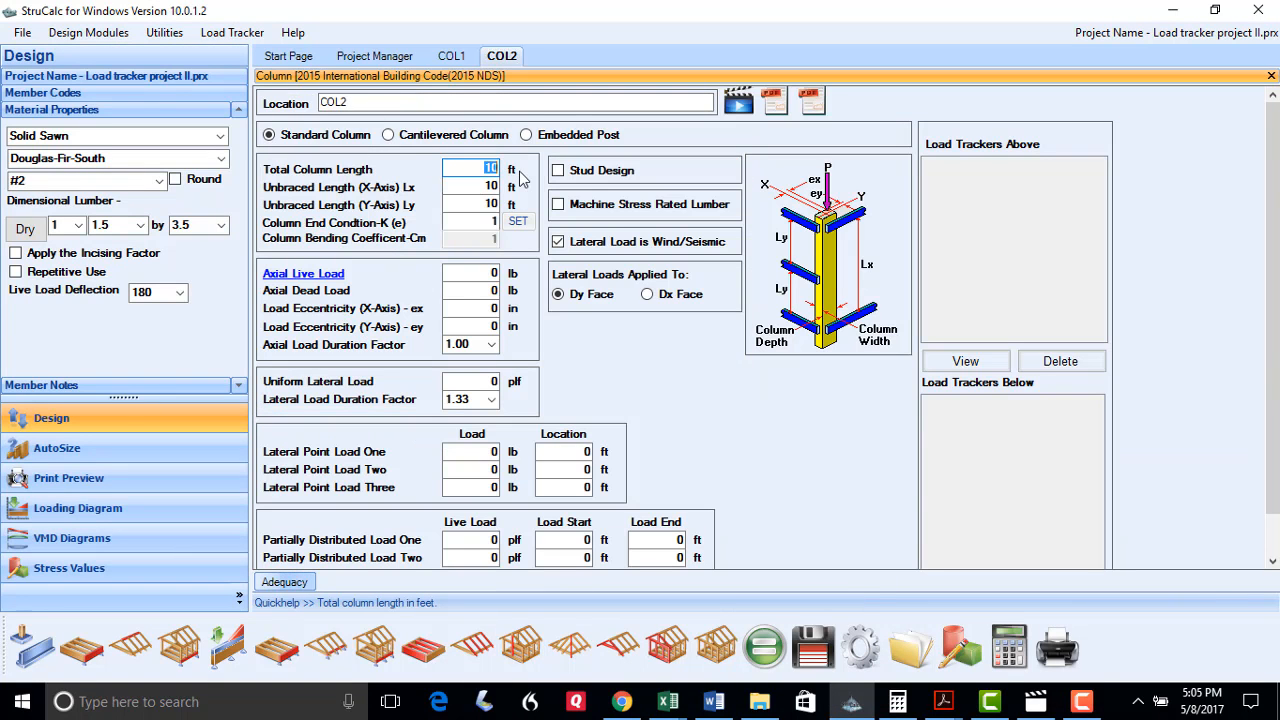
{"action": "left_click", "coordinate": [308, 274]}
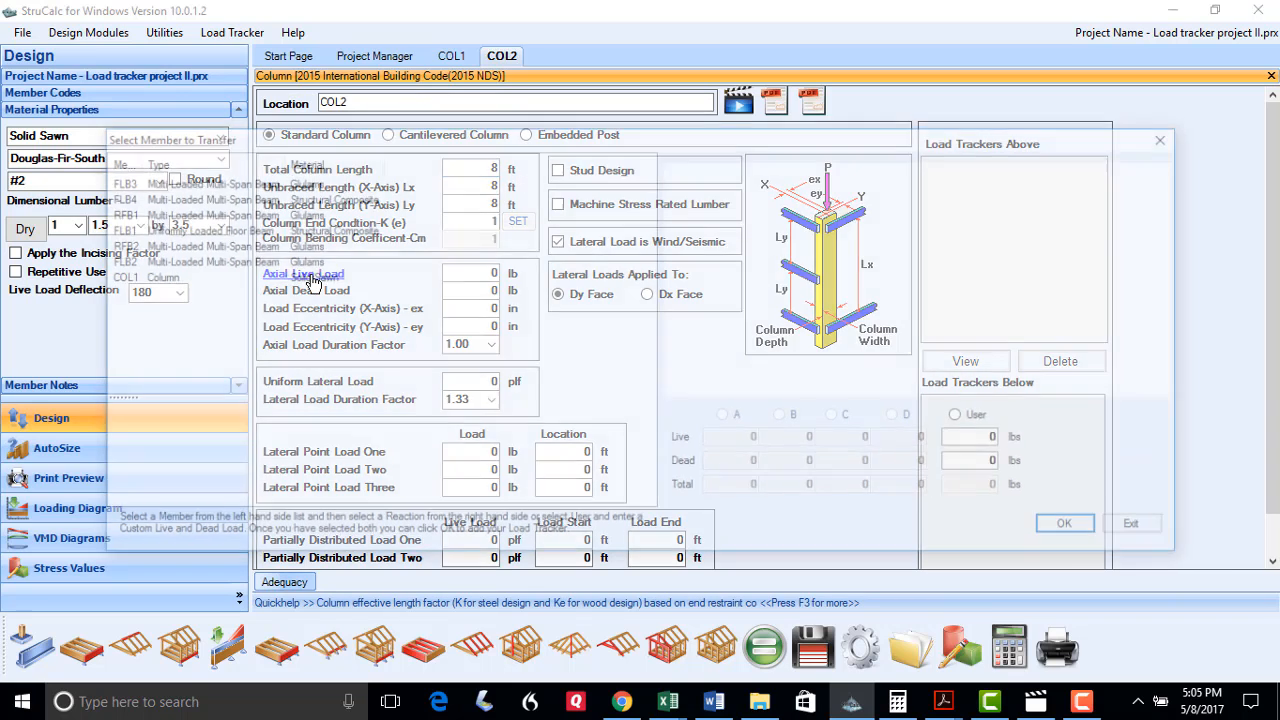
{"action": "left_click", "coordinate": [120, 262]}
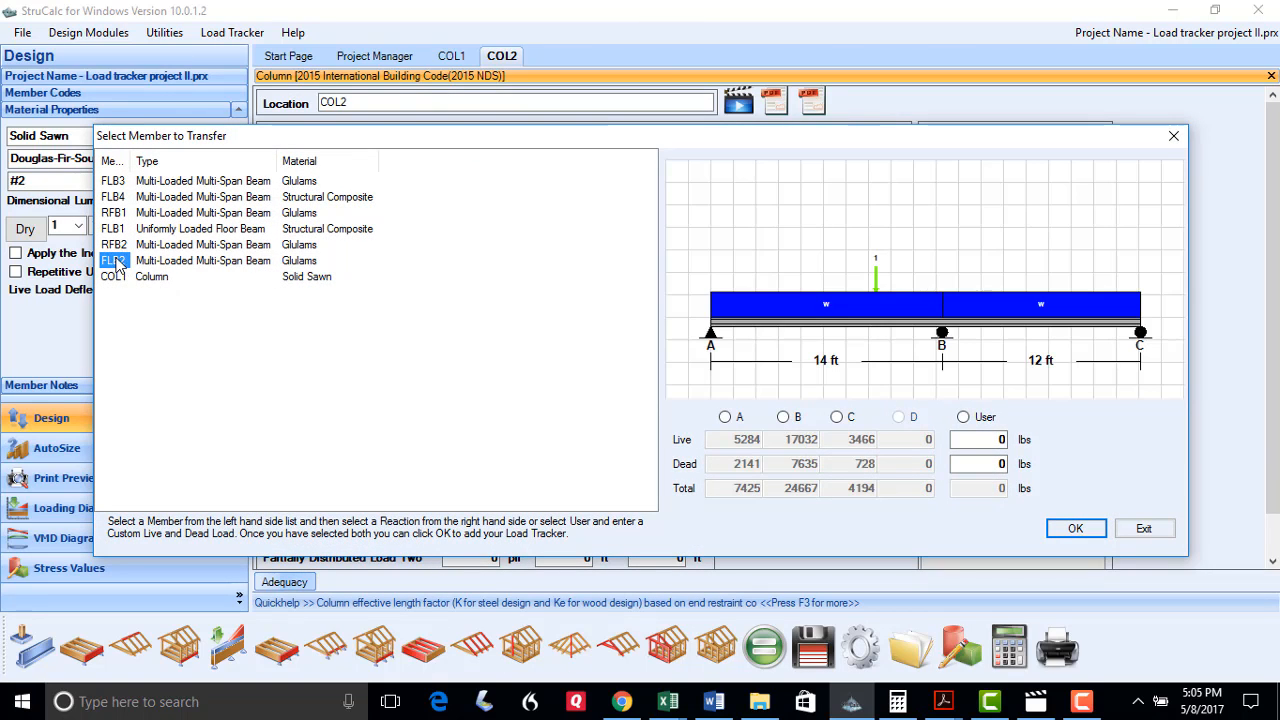
{"action": "left_click", "coordinate": [783, 418]}
{"action": "left_click", "coordinate": [1072, 528]}
{"action": "left_click", "coordinate": [700, 430]}
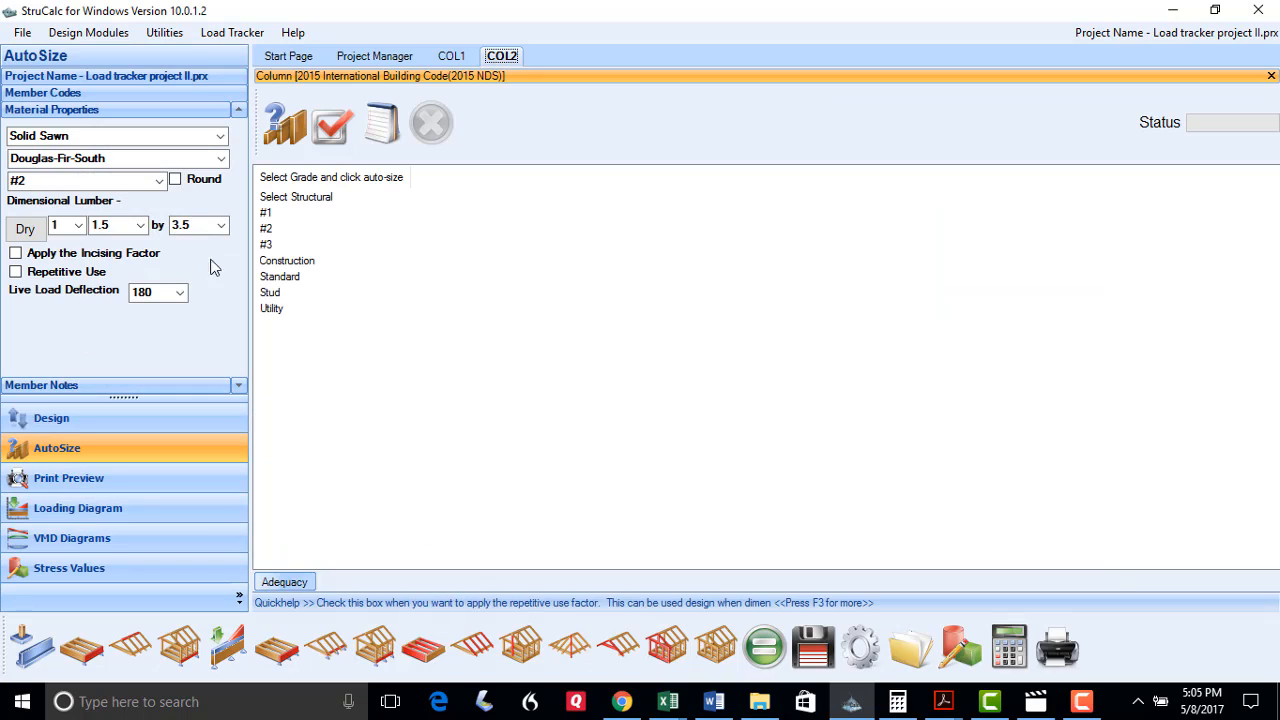
Auto-size COL2 in grade #2 to a 7.5 x 7.5 Douglas-Fir-South post (adequate by 25.9%) and save it
{"action": "left_click", "coordinate": [268, 229]}
{"action": "left_click", "coordinate": [282, 142]}
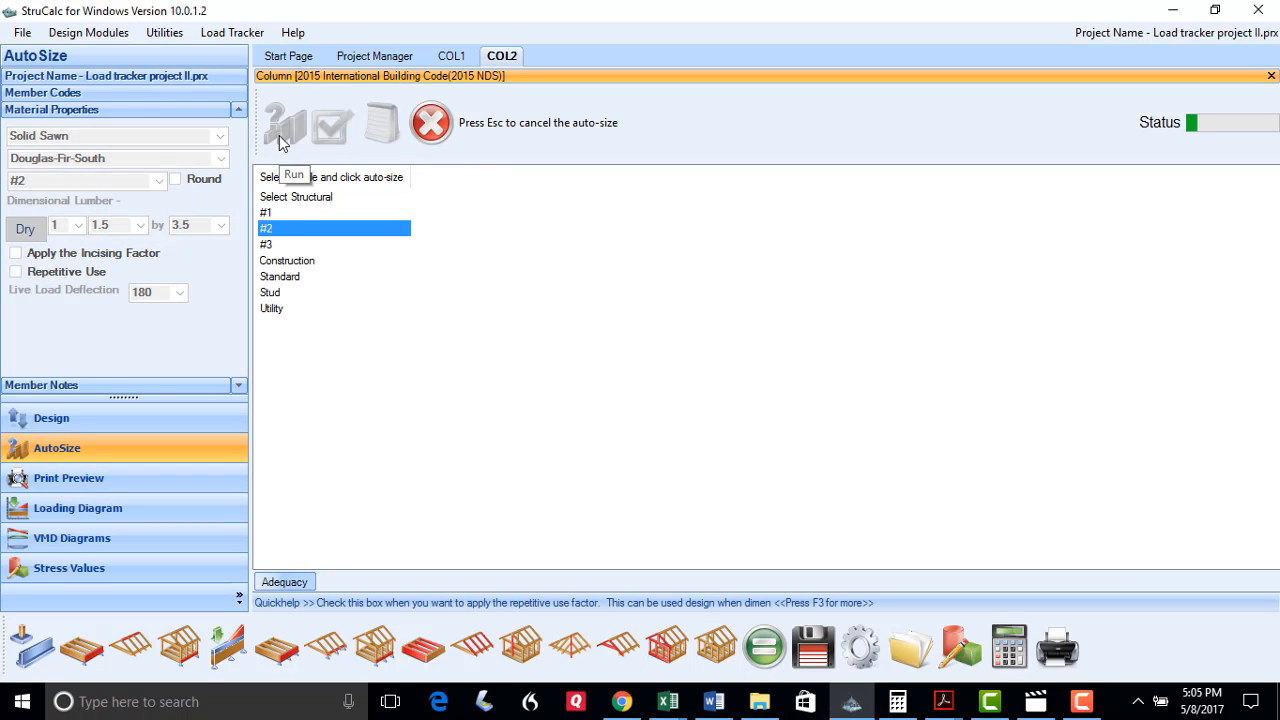
{"action": "left_click", "coordinate": [385, 215]}
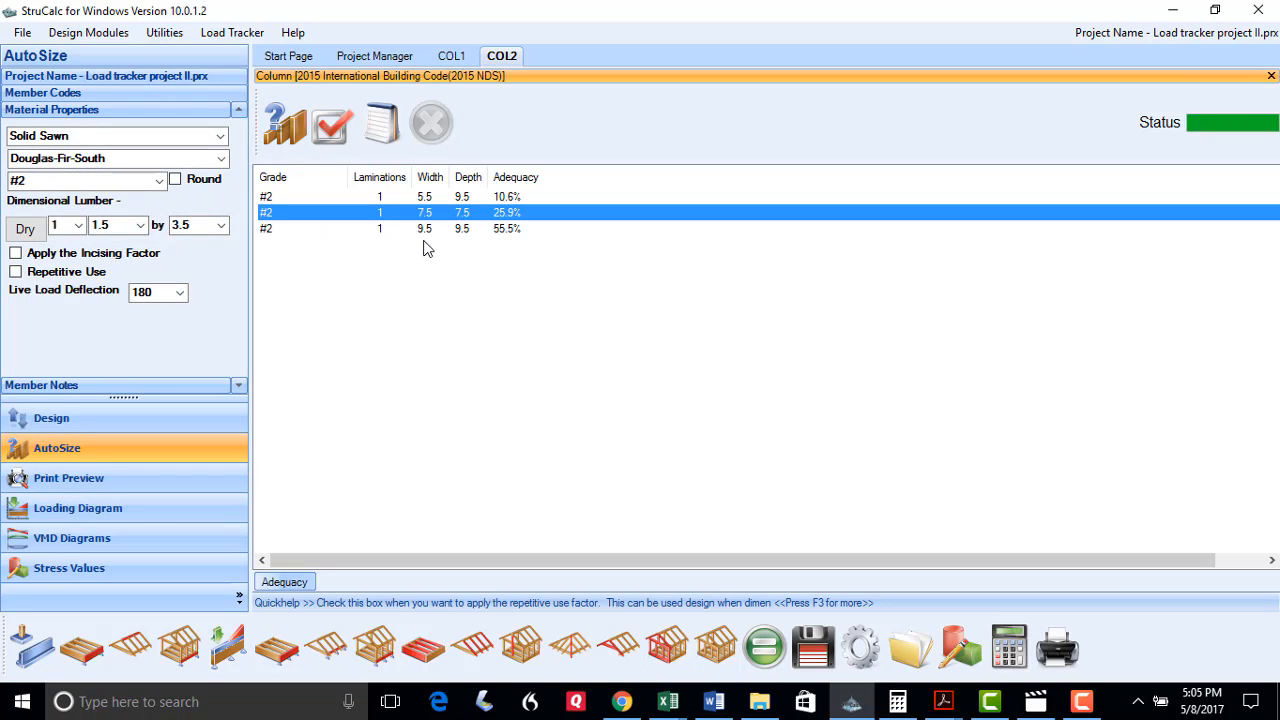
{"action": "left_click", "coordinate": [333, 130]}
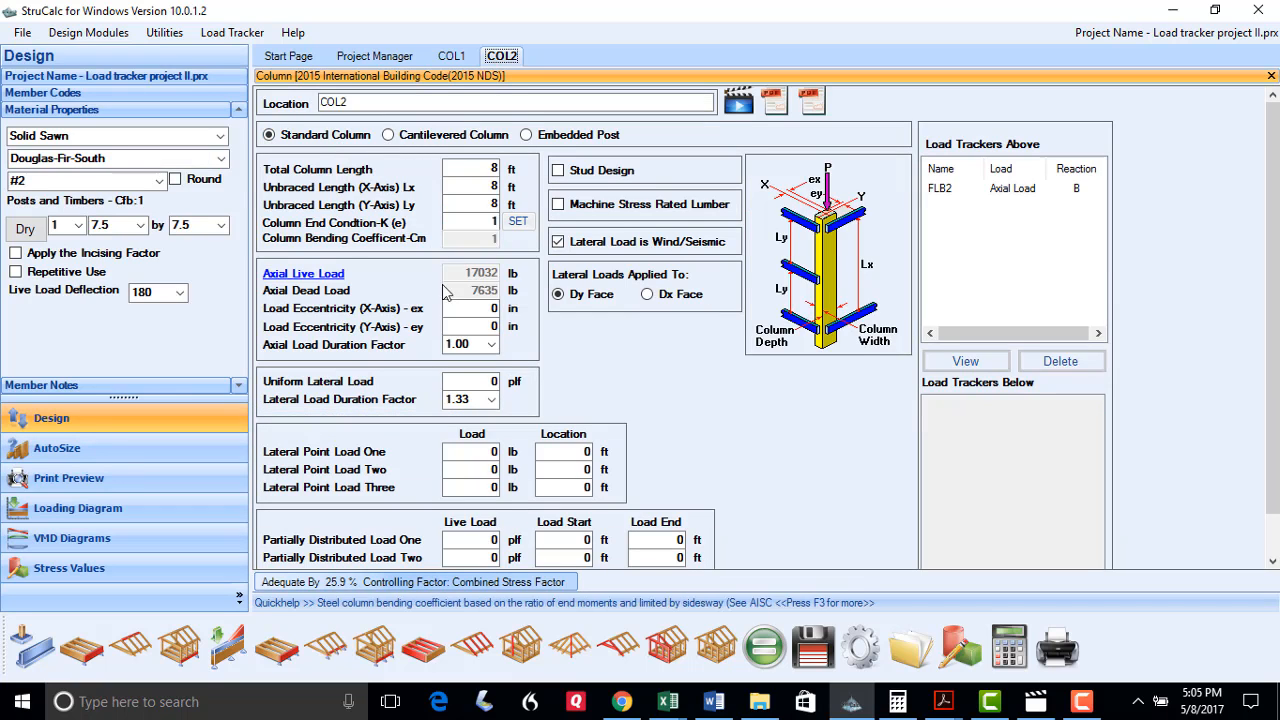
{"action": "left_click", "coordinate": [812, 647]}
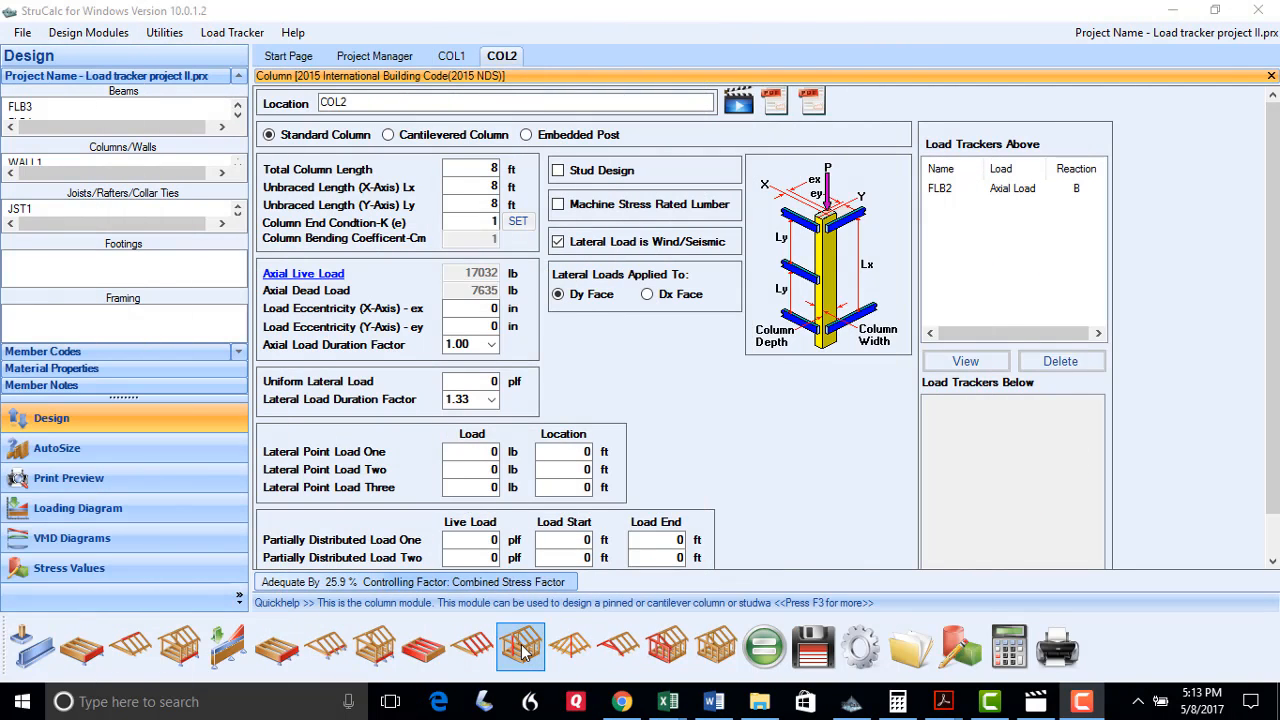
Create 6 ft column COL3 loaded by FLB2's reaction A
{"action": "left_click", "coordinate": [521, 648]}
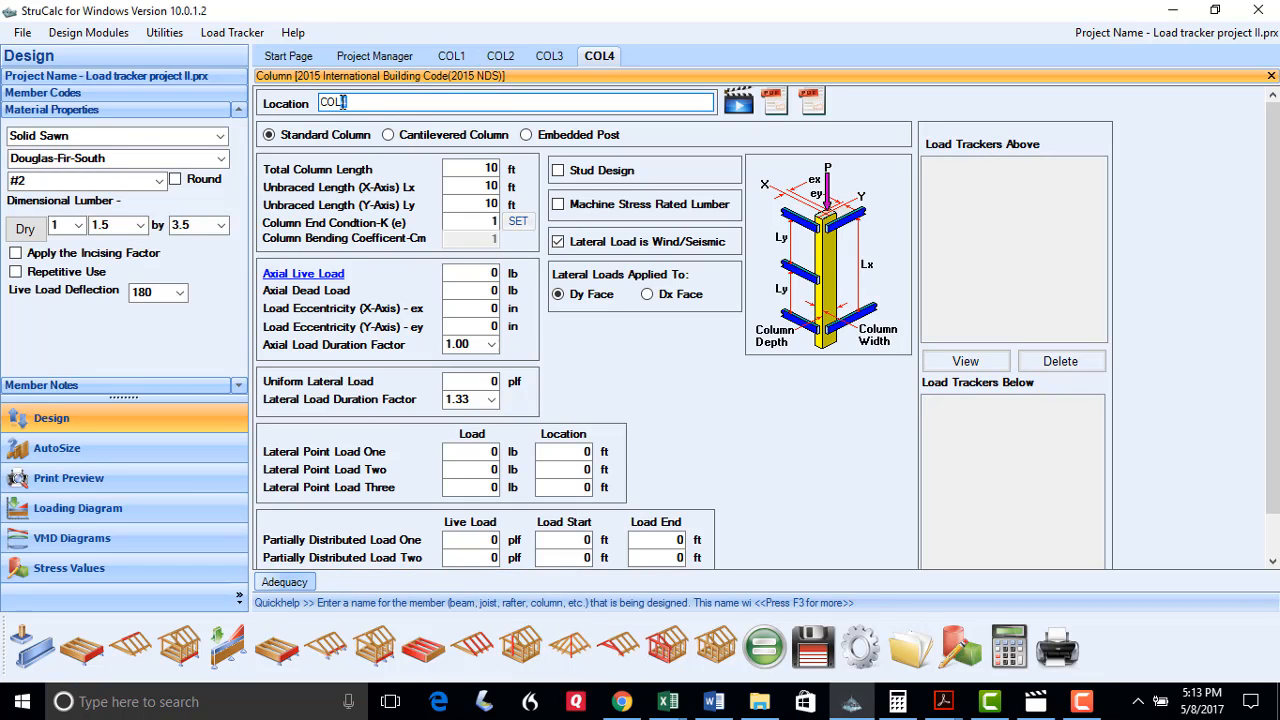
{"action": "type", "text": "3"}
{"action": "left_click", "coordinate": [495, 169]}
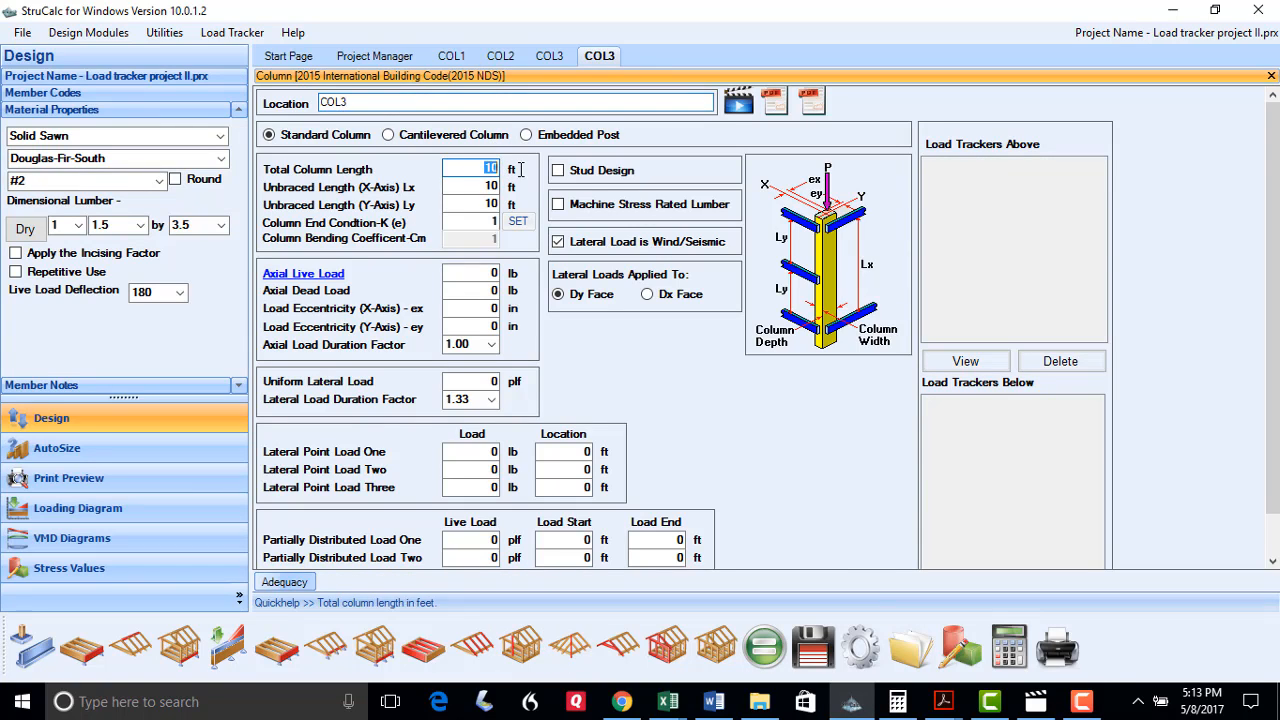
{"action": "type", "text": "6"}
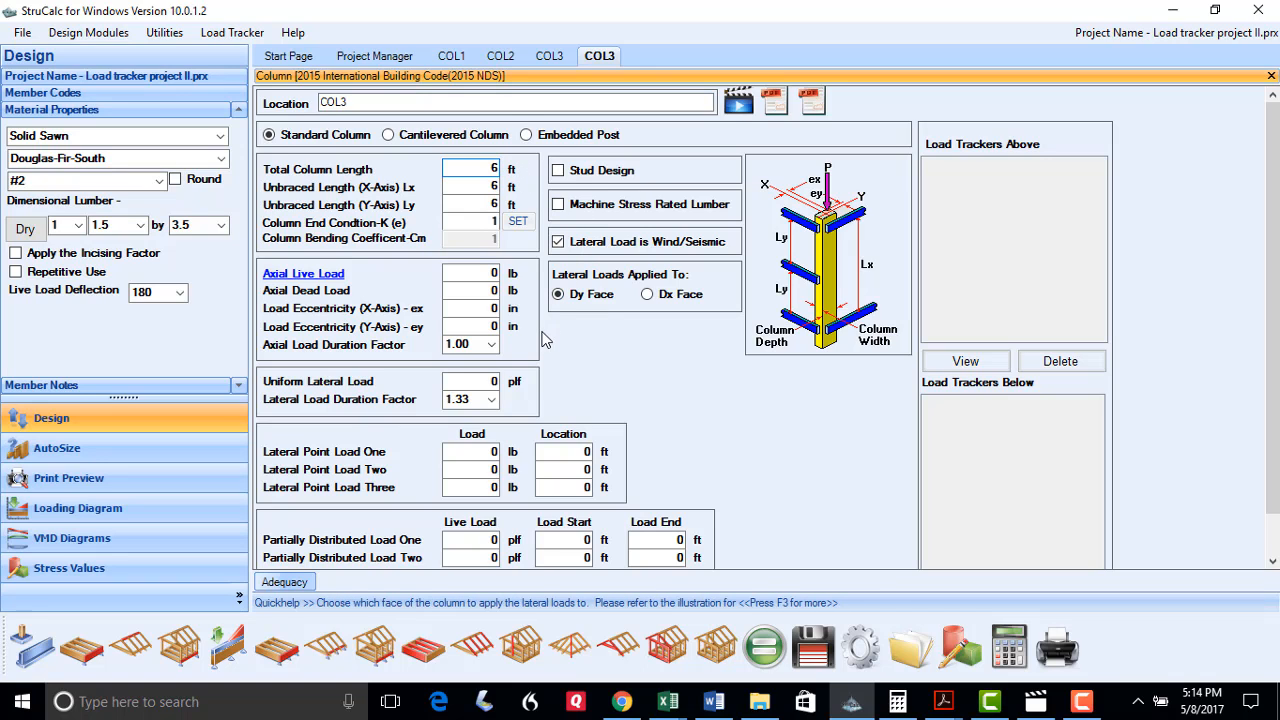
{"action": "left_click", "coordinate": [324, 279]}
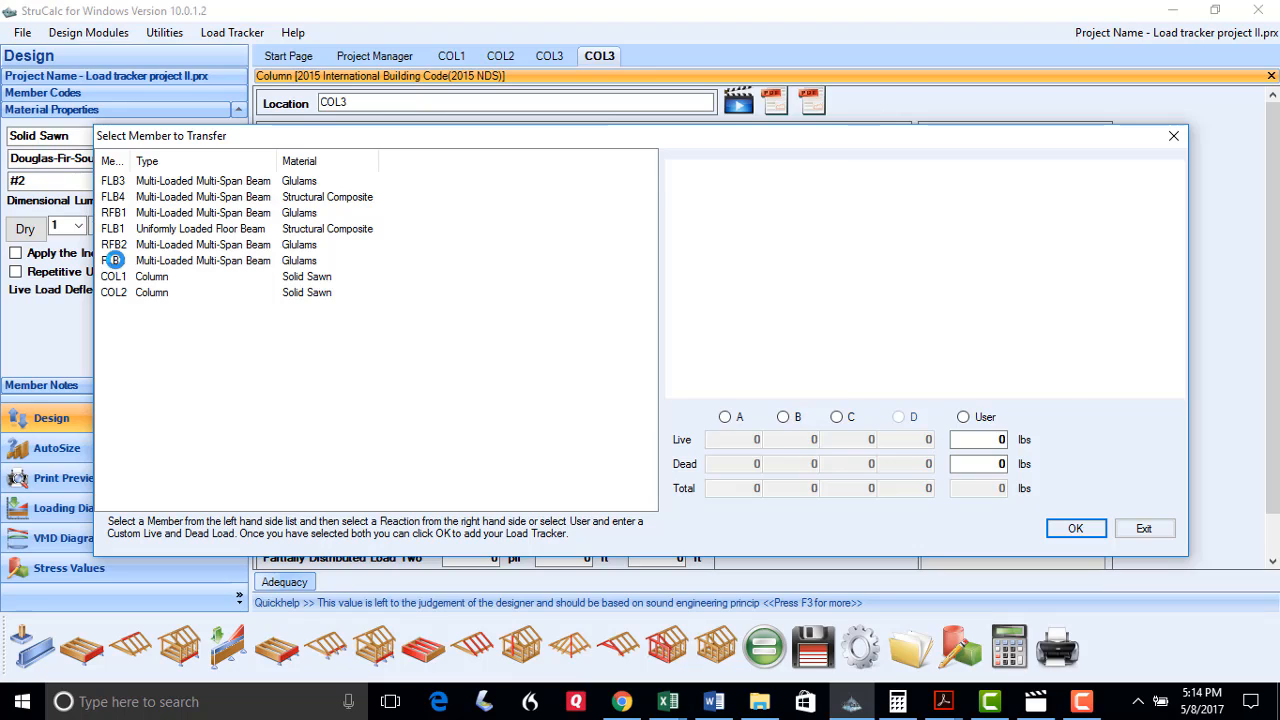
{"action": "left_click", "coordinate": [114, 260]}
{"action": "left_click", "coordinate": [724, 417]}
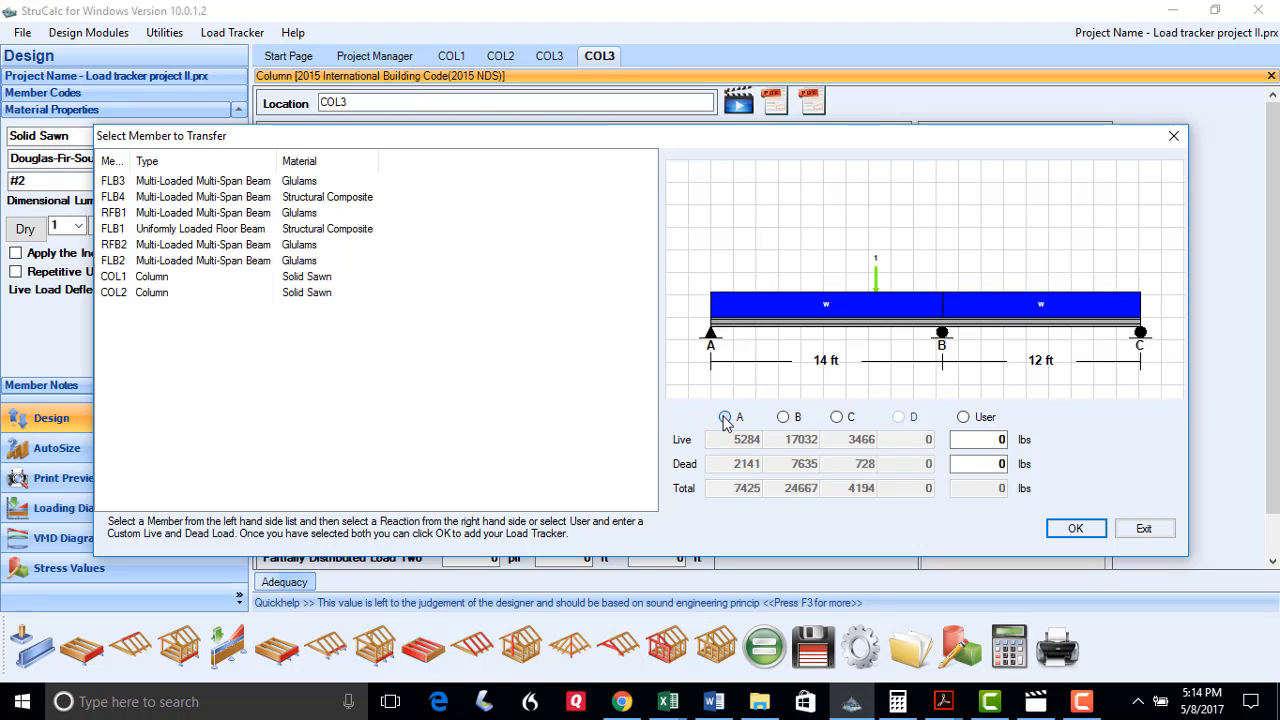
{"action": "left_click", "coordinate": [1068, 528]}
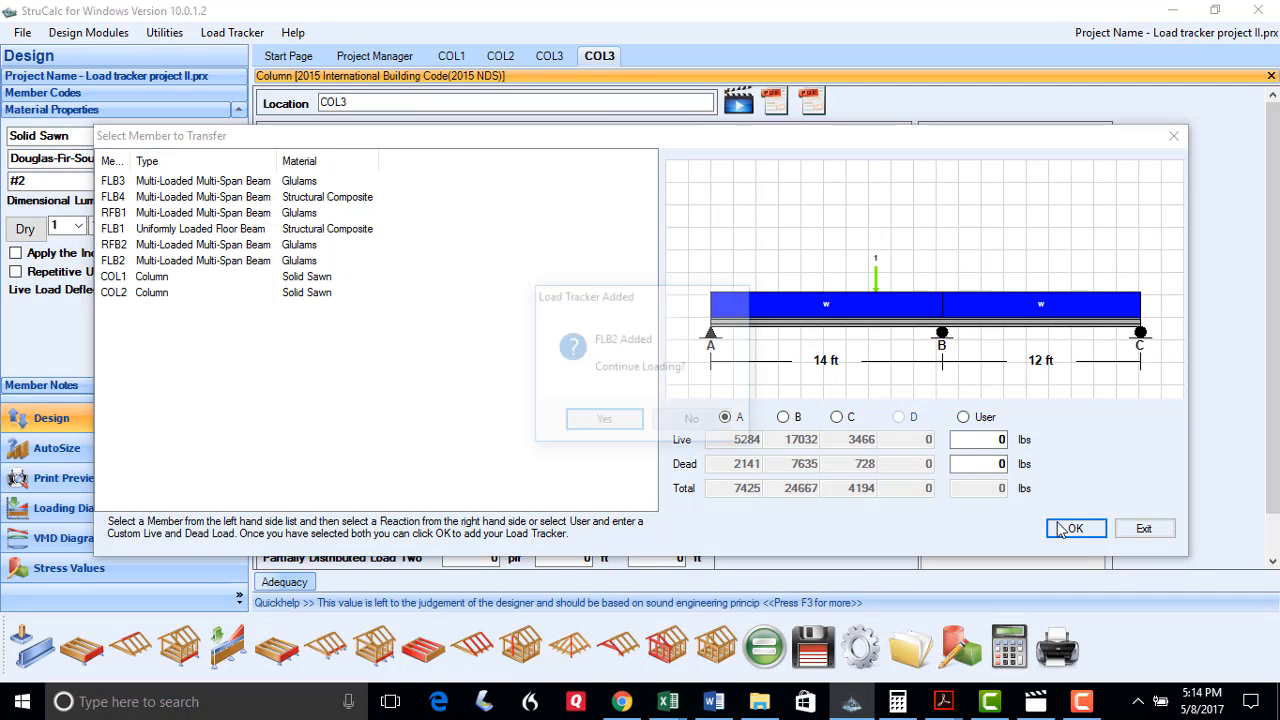
{"action": "left_click", "coordinate": [731, 424]}
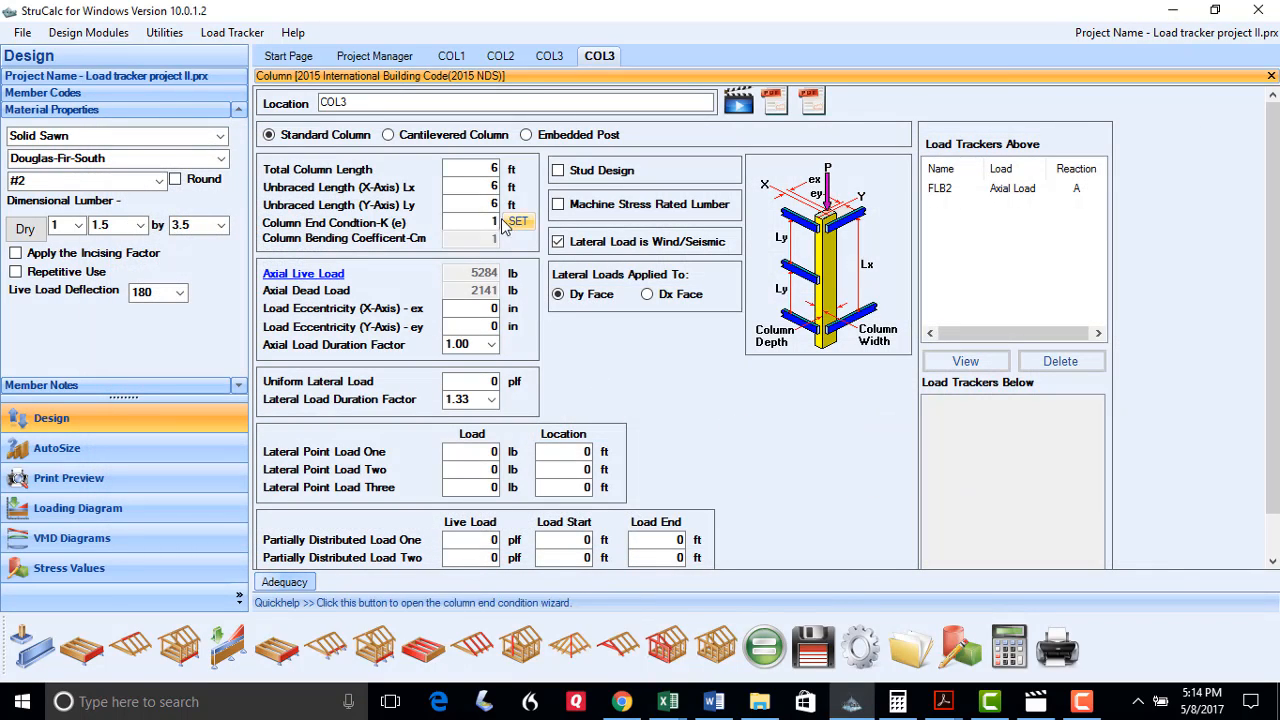
Make COL3 a 5.5 x 5.5 post, calculate (adequate by 58.3%) and save
{"action": "left_click", "coordinate": [141, 225]}
{"action": "left_click", "coordinate": [128, 282]}
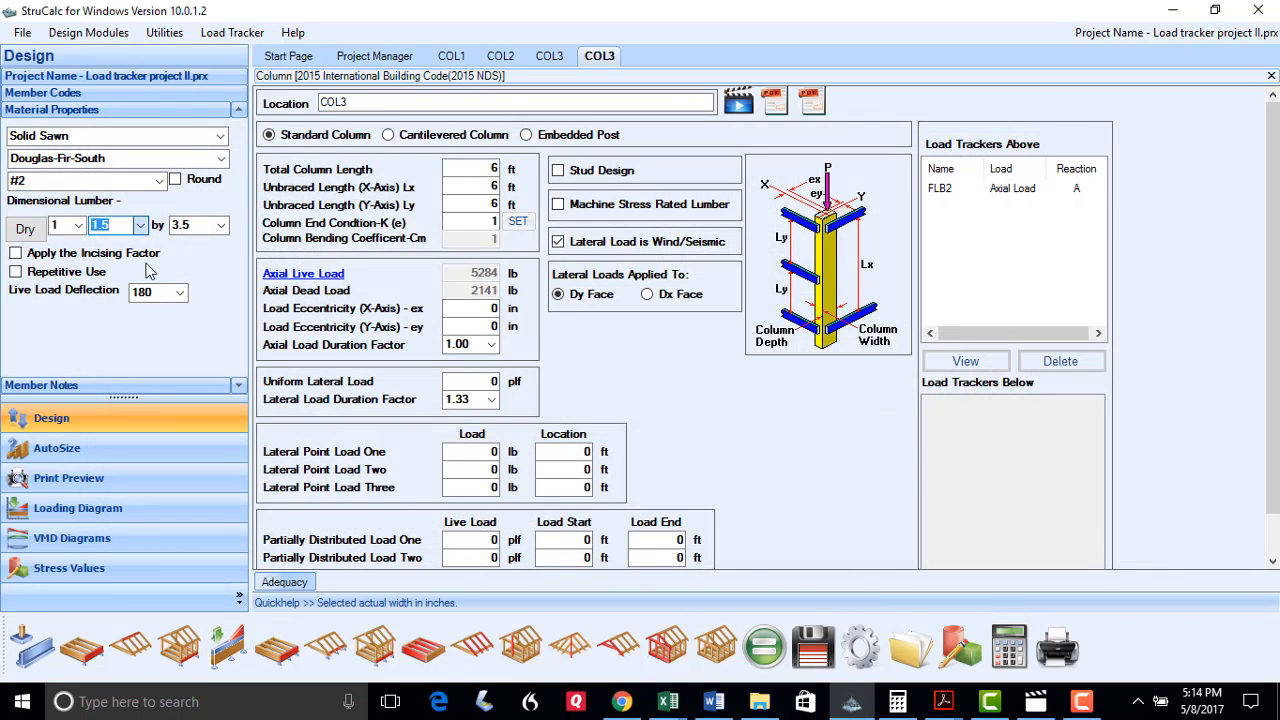
{"action": "left_click", "coordinate": [220, 225]}
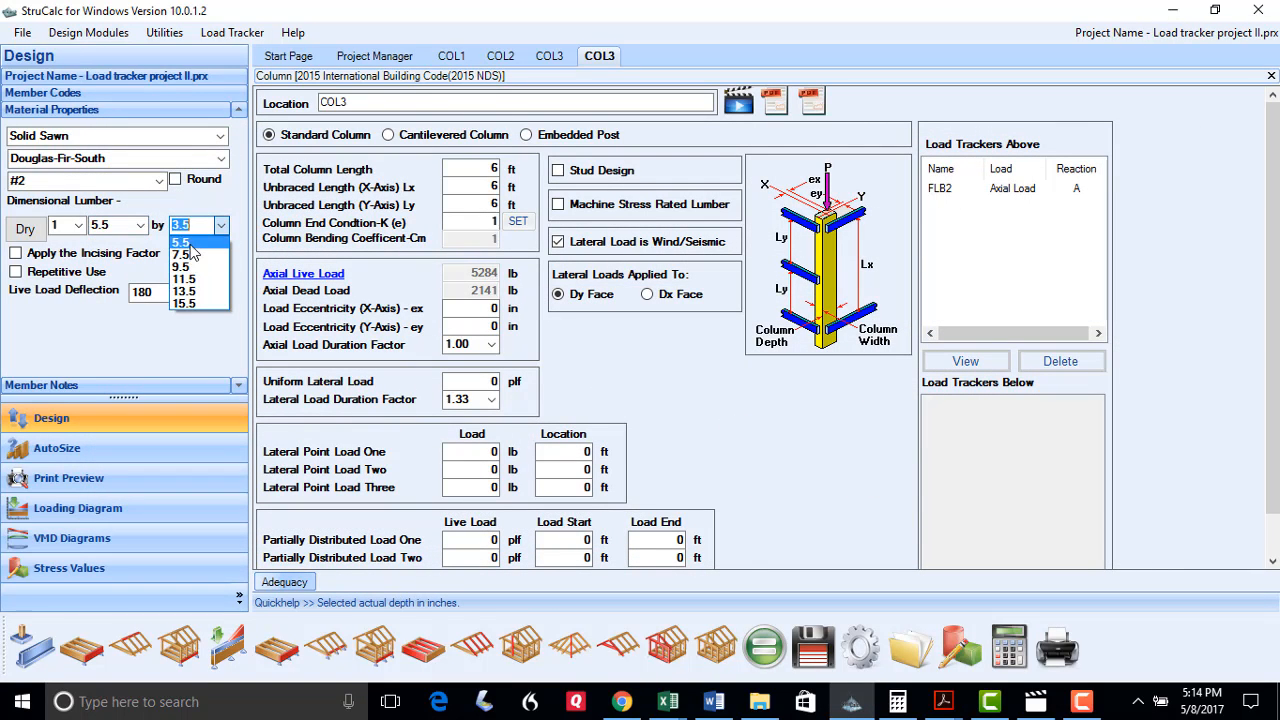
{"action": "left_click", "coordinate": [182, 242]}
{"action": "left_click", "coordinate": [763, 631]}
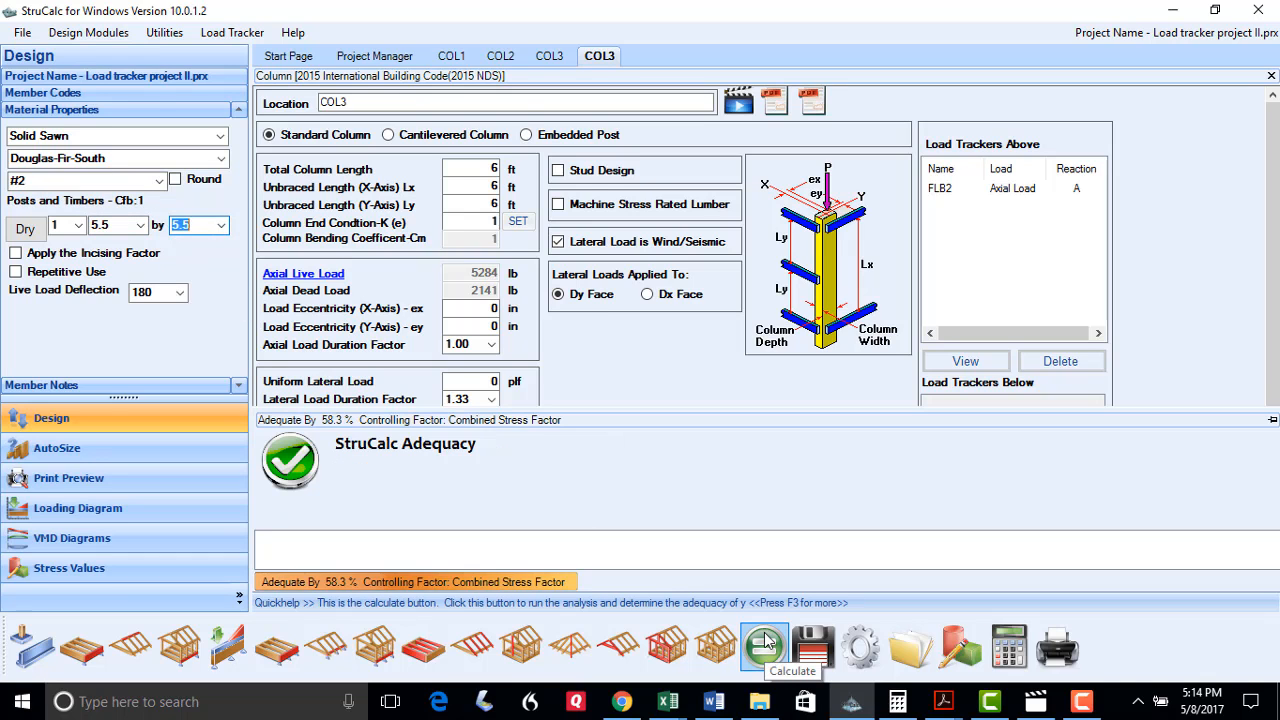
{"action": "left_click", "coordinate": [818, 648]}
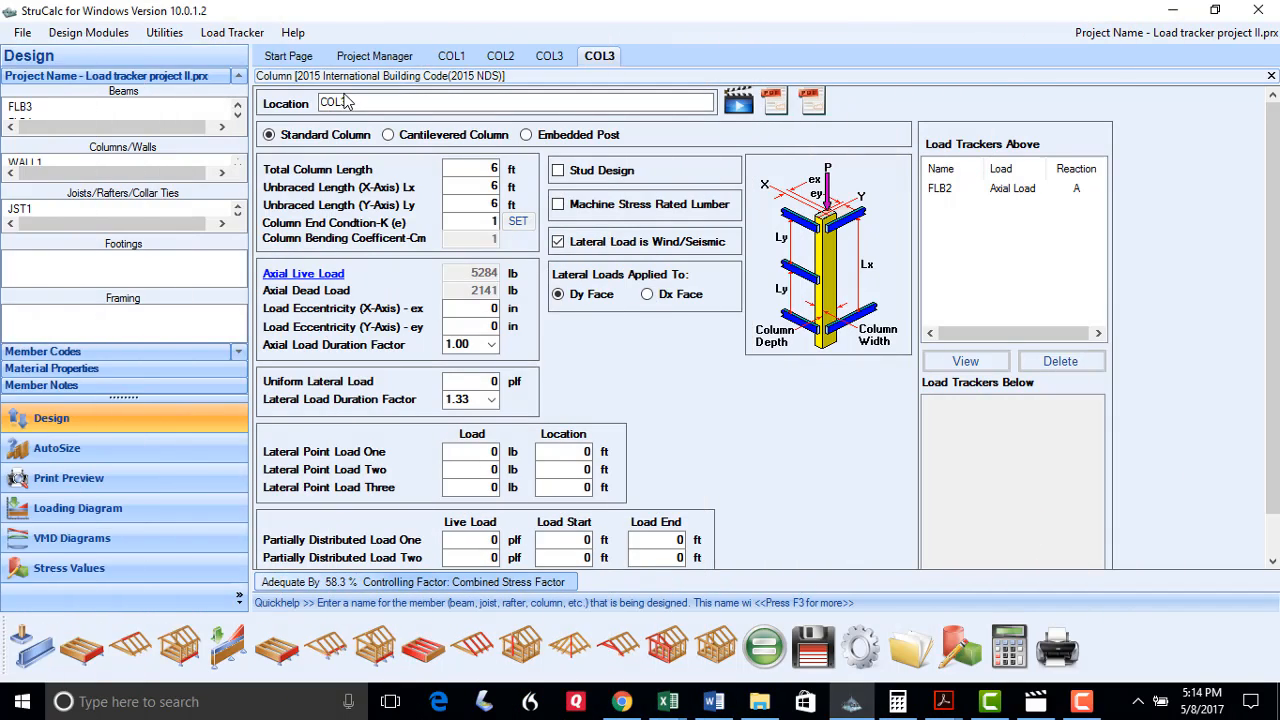
Name the column COL4 and delete its FLB2 load tracker
{"action": "left_click", "coordinate": [346, 101]}
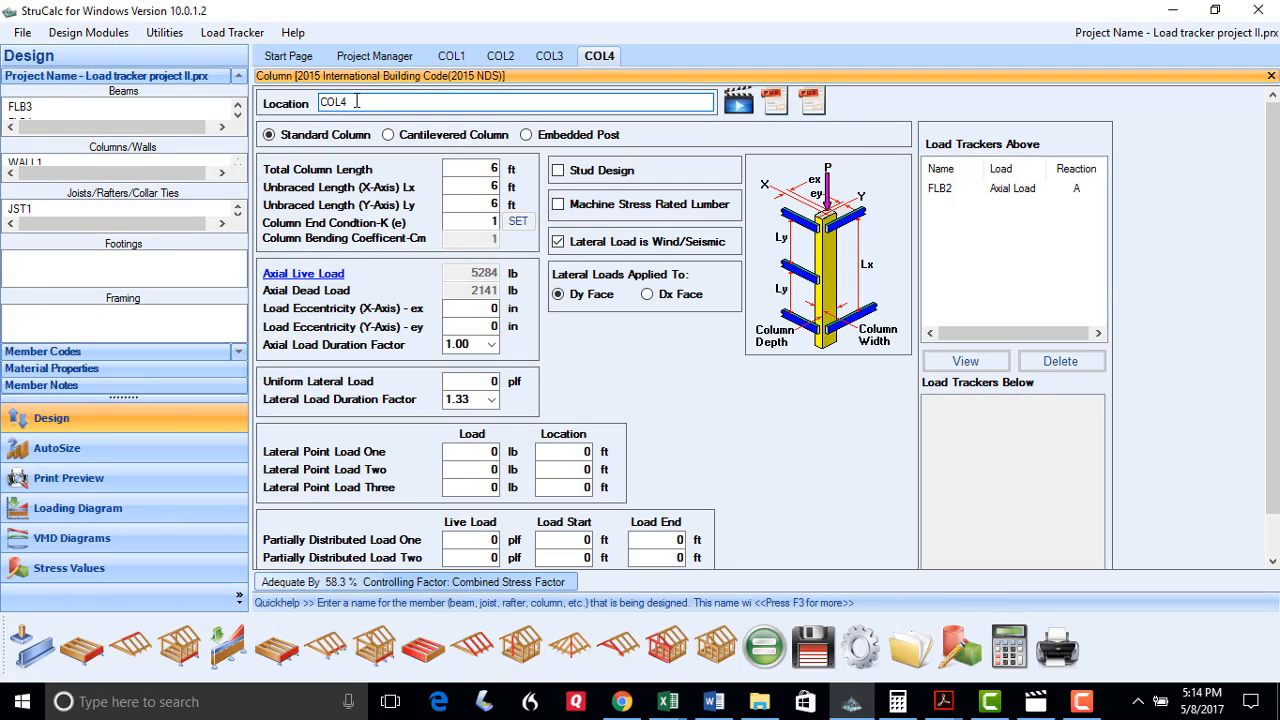
{"action": "left_click", "coordinate": [492, 169]}
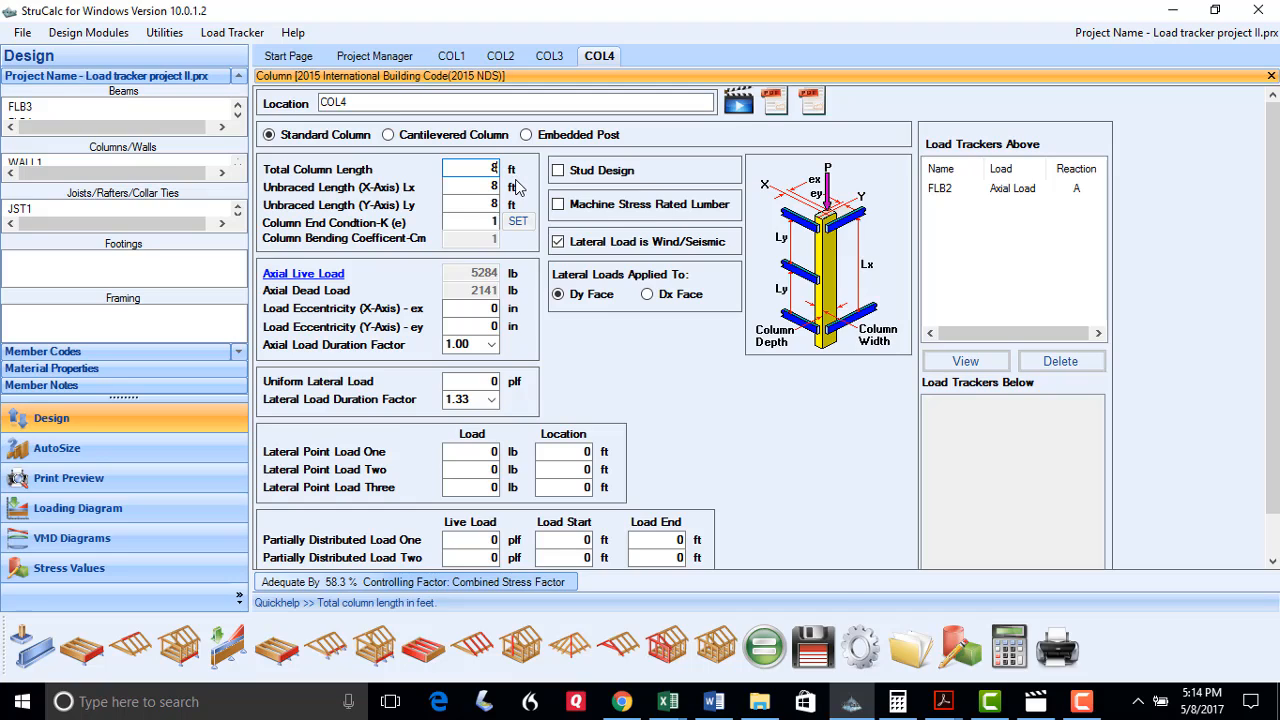
{"action": "left_click", "coordinate": [947, 190]}
{"action": "key", "text": "Delete"}
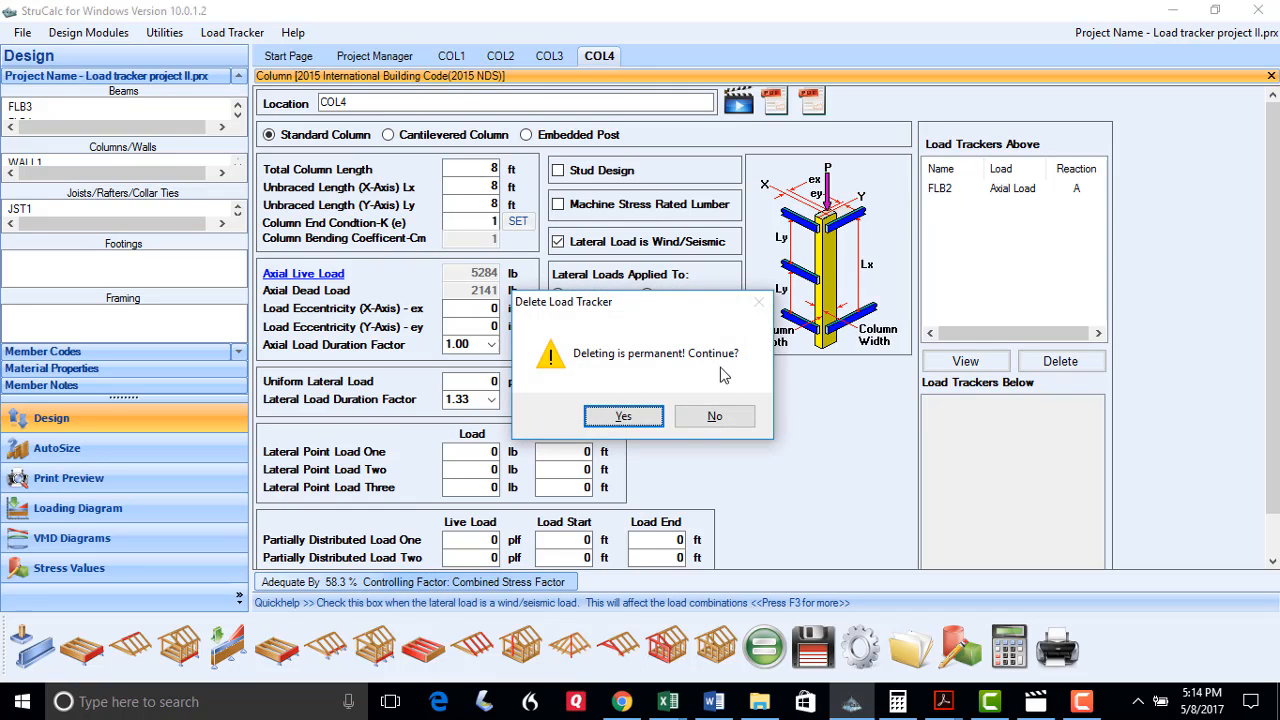
{"action": "left_click", "coordinate": [645, 418]}
Load COL4 with FLB3's reaction A (5133 lb live, 2408 lb dead); it checks adequate by 57.6%
{"action": "left_click", "coordinate": [310, 276]}
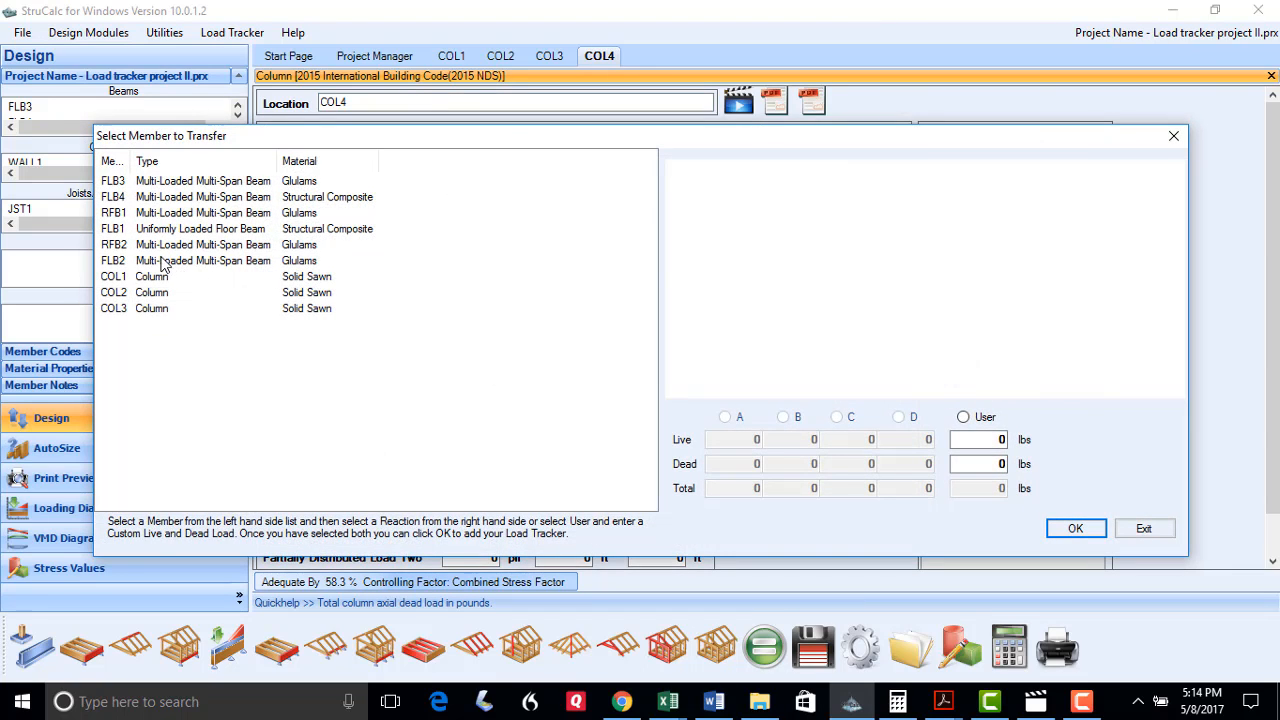
{"action": "left_click", "coordinate": [112, 181]}
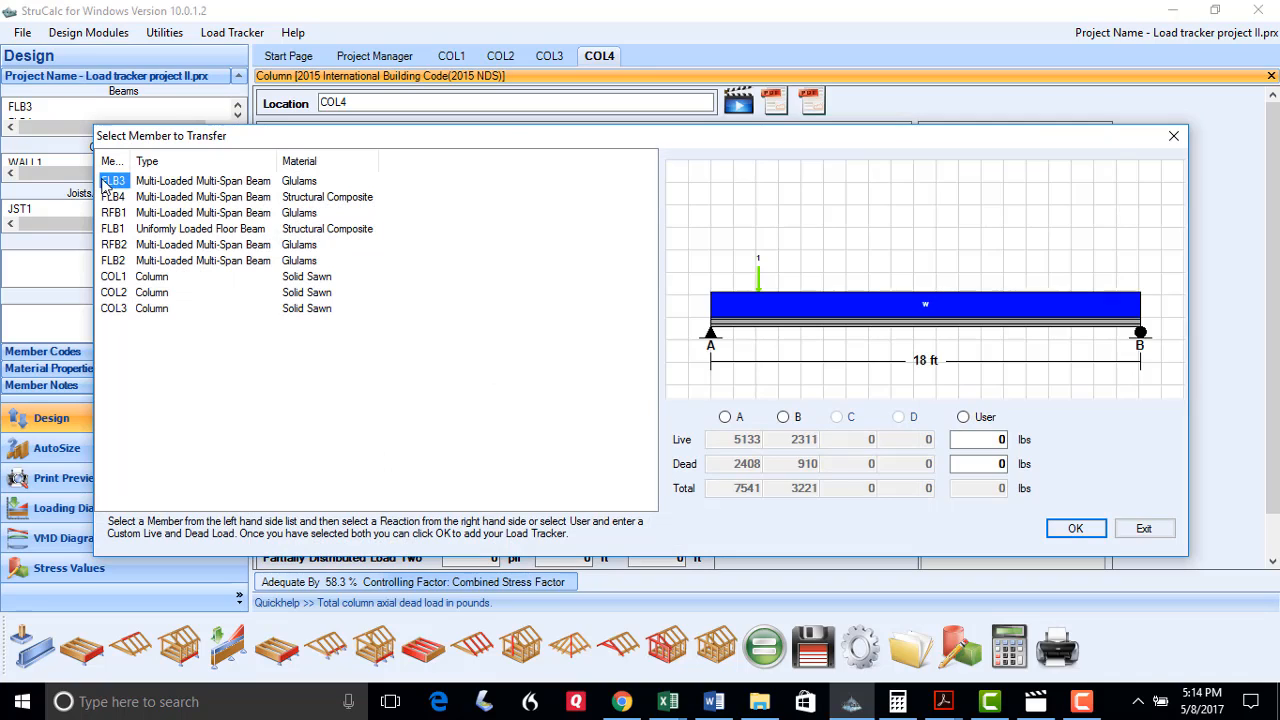
{"action": "left_click", "coordinate": [725, 417]}
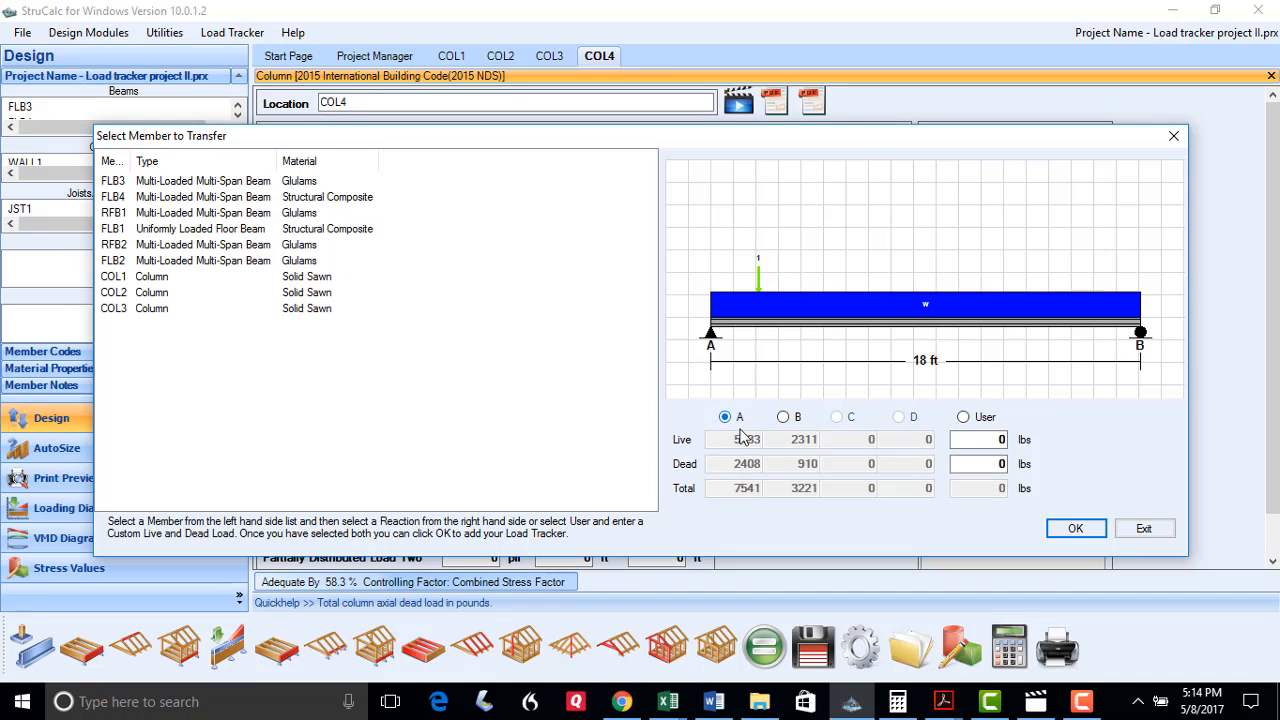
{"action": "left_click", "coordinate": [1075, 529]}
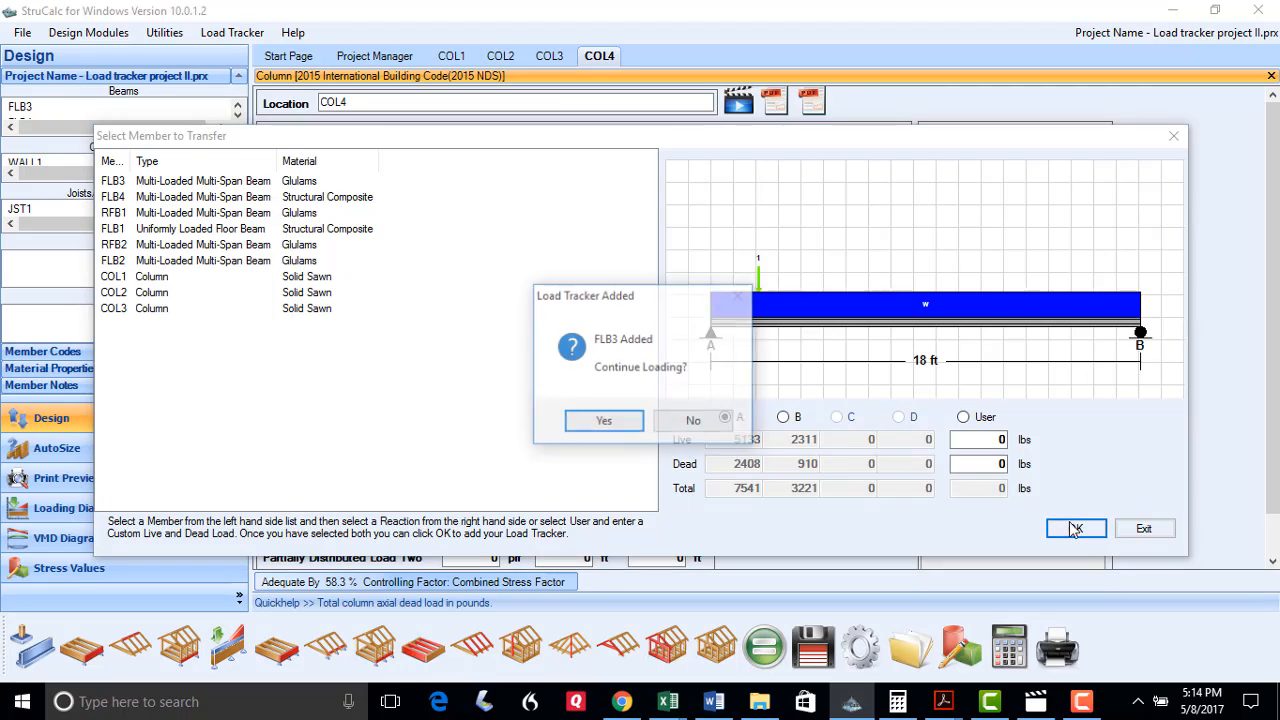
{"action": "left_click", "coordinate": [706, 420]}
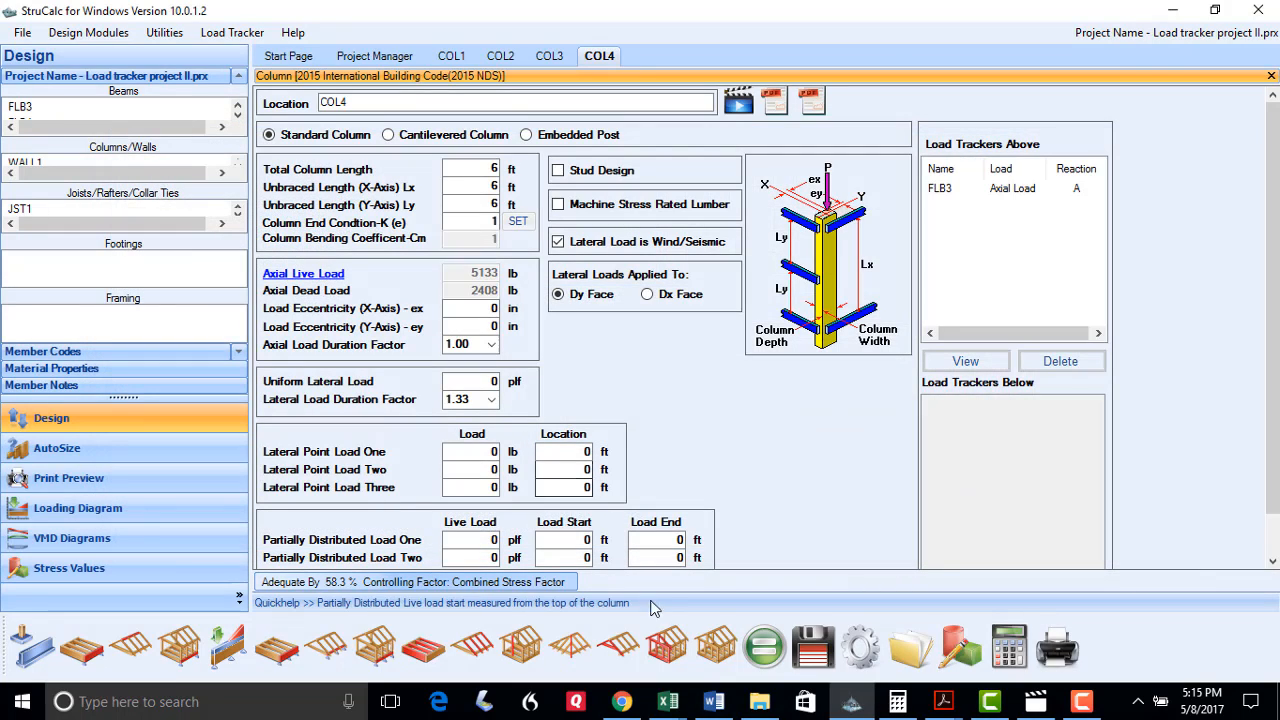
{"action": "left_click", "coordinate": [764, 645]}
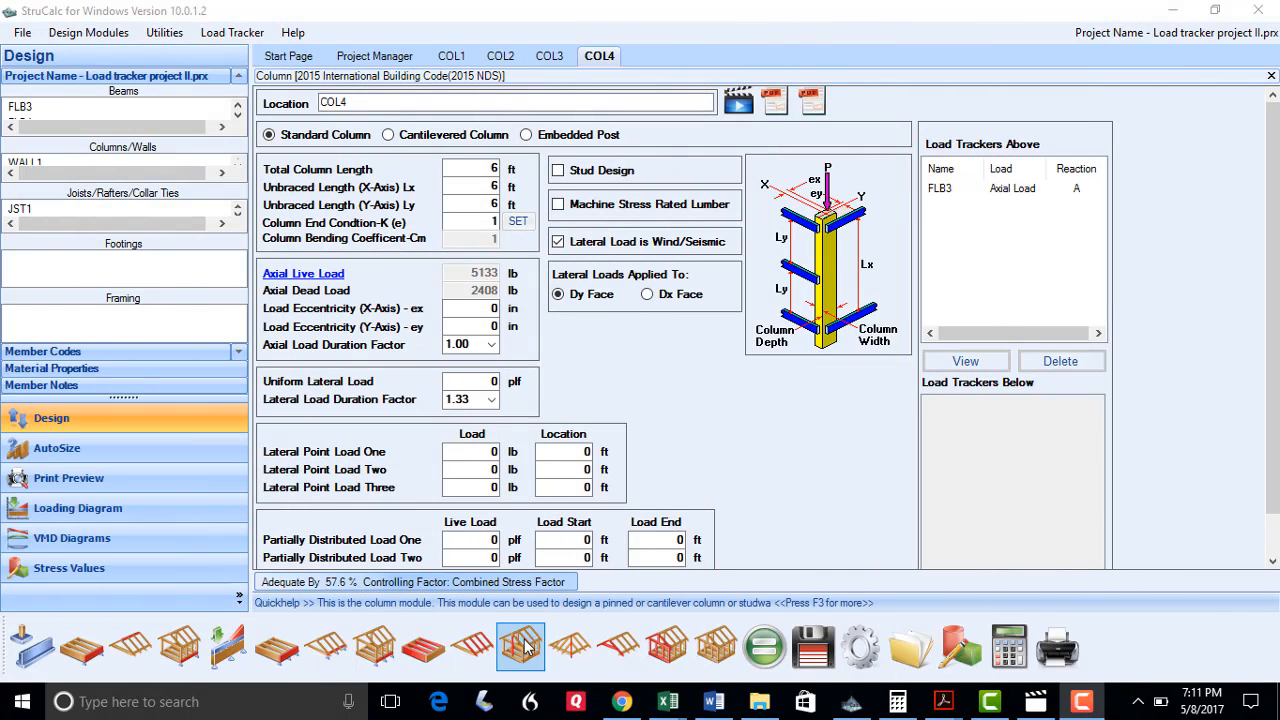
{"action": "left_click", "coordinate": [527, 647]}
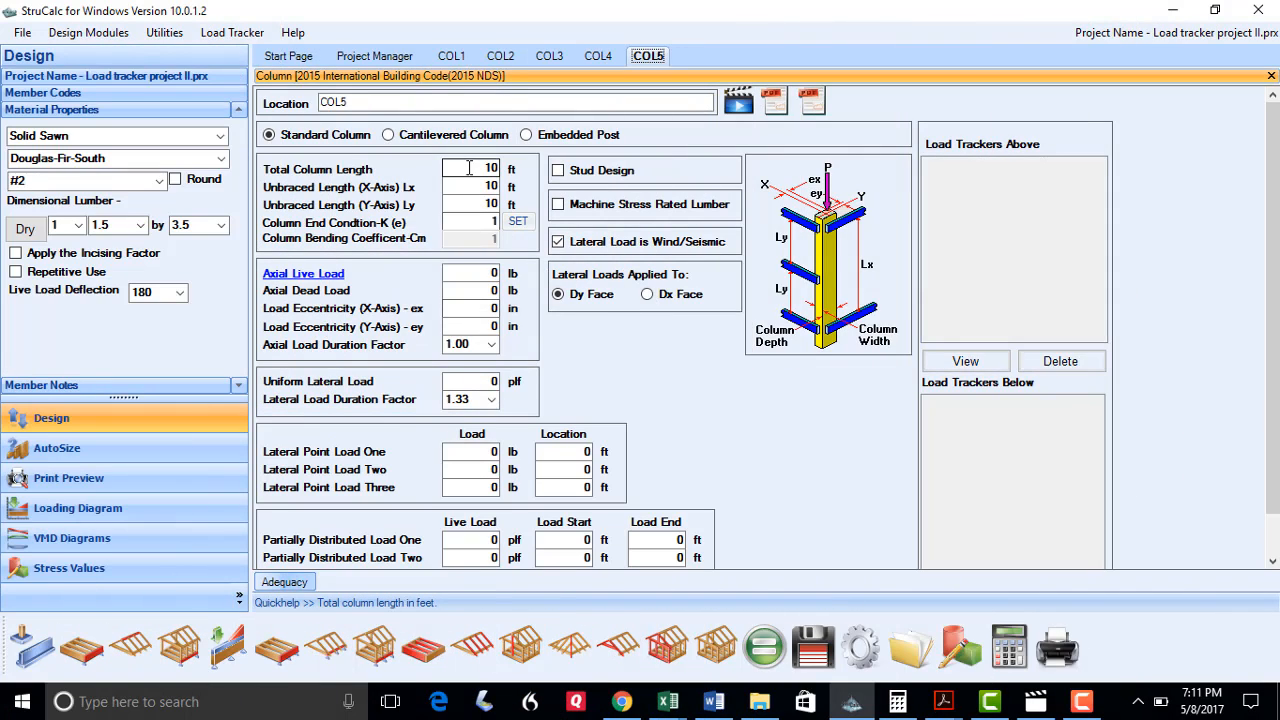
Give COL5 an 8 ft length and add FLB3 and FLB4 reaction B load trackers
{"action": "type", "text": "8"}
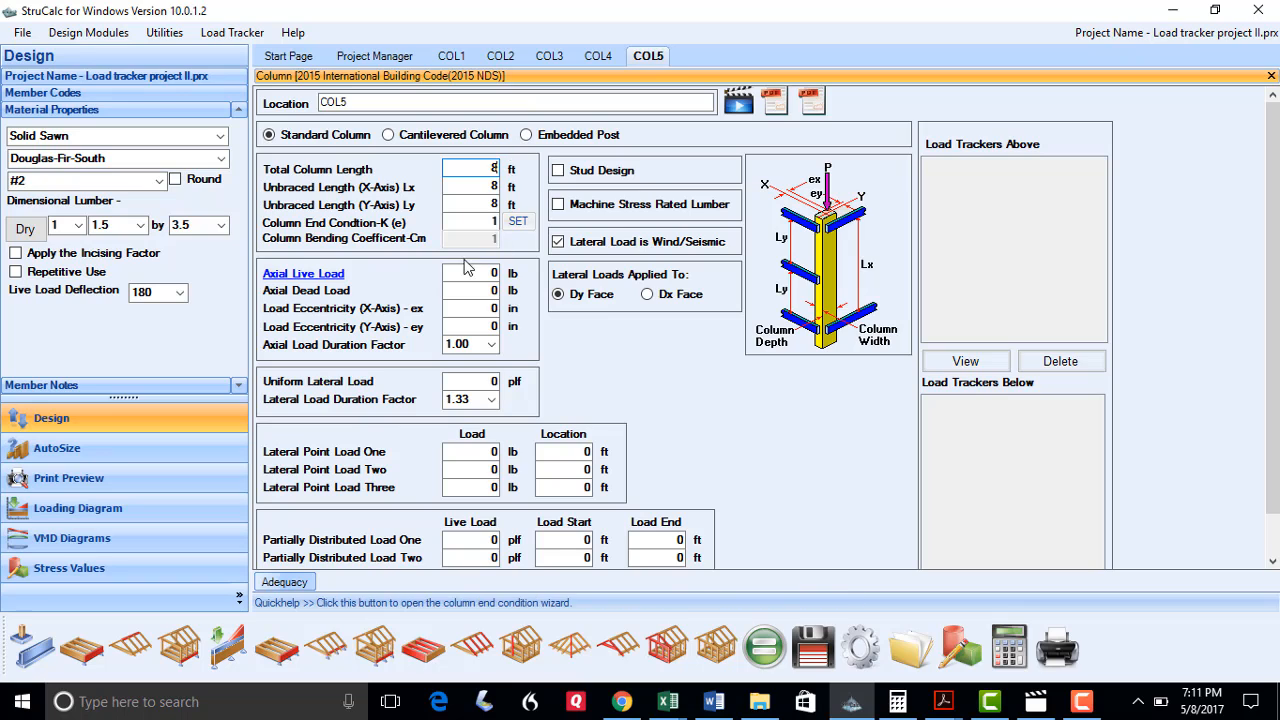
{"action": "left_click", "coordinate": [327, 276]}
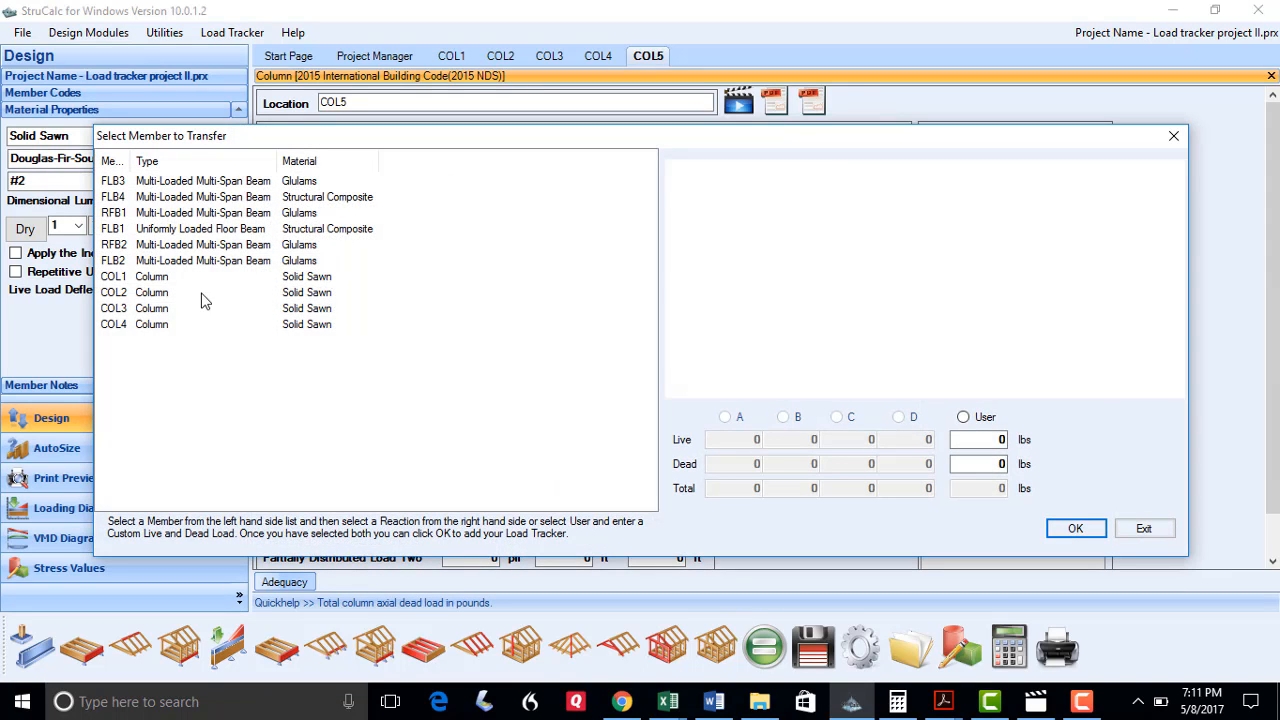
{"action": "left_click", "coordinate": [113, 185]}
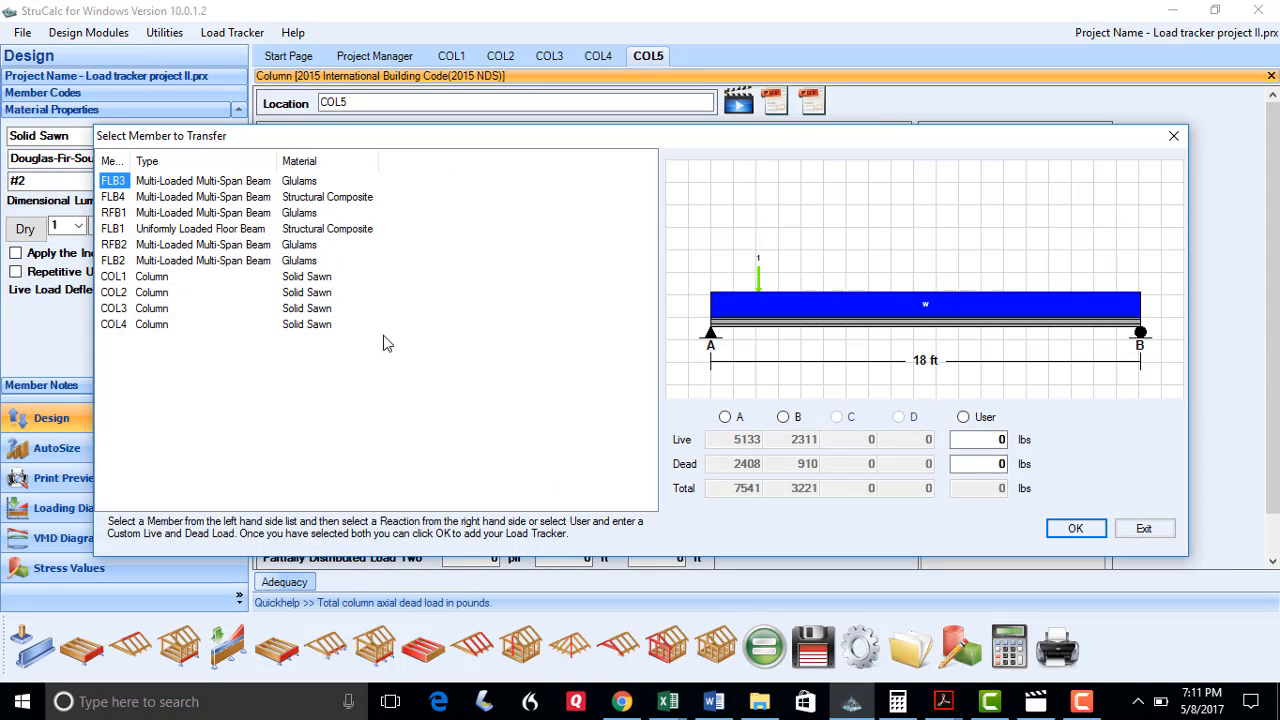
{"action": "left_click", "coordinate": [785, 418]}
{"action": "left_click", "coordinate": [1072, 529]}
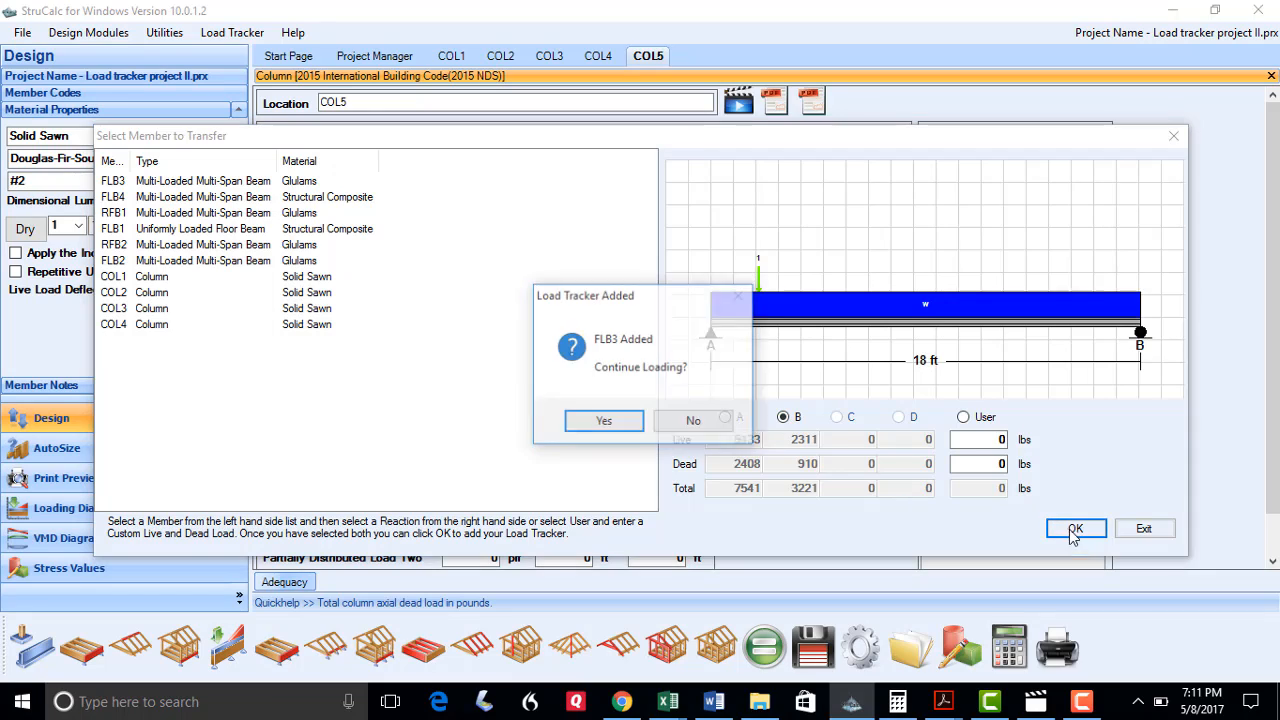
{"action": "left_click", "coordinate": [641, 422]}
{"action": "left_click", "coordinate": [112, 198]}
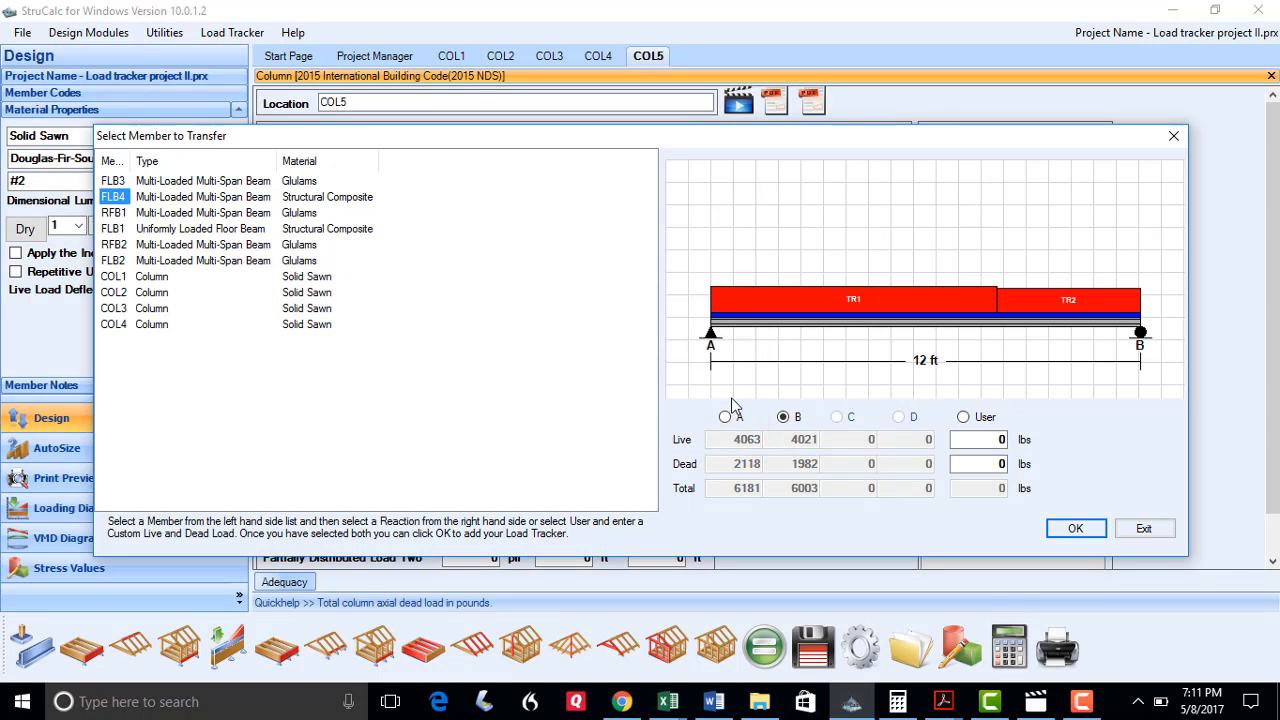
{"action": "left_click", "coordinate": [1068, 528]}
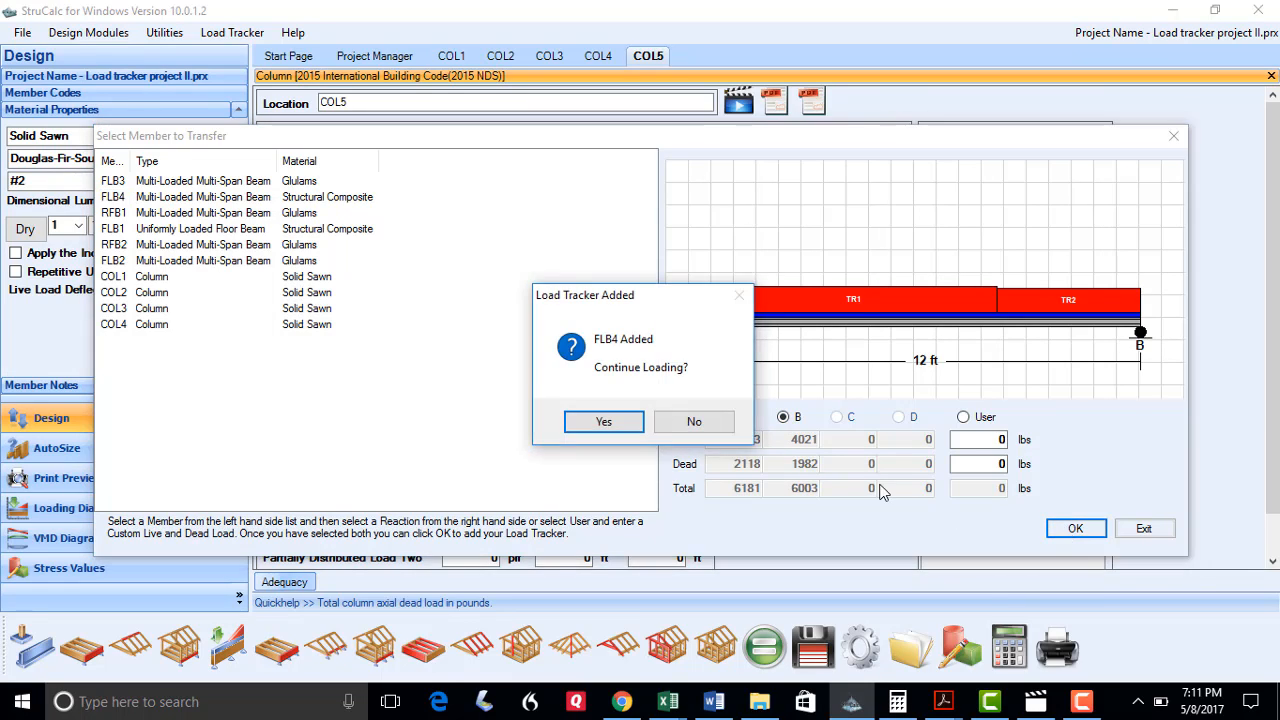
{"action": "left_click", "coordinate": [677, 422]}
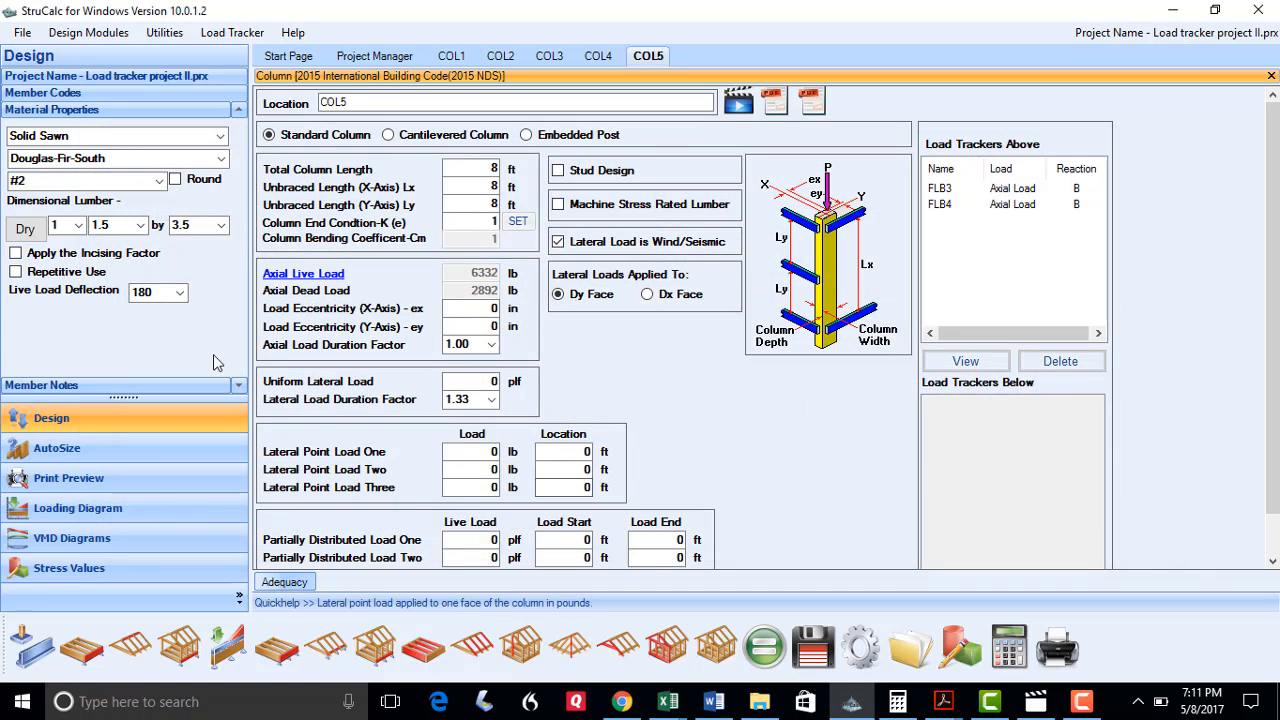
Size COL5 as a 4-ply 1.5×5.5 column, calculate and save it, then start column COL6
{"action": "left_click", "coordinate": [198, 225]}
{"action": "left_click", "coordinate": [180, 291]}
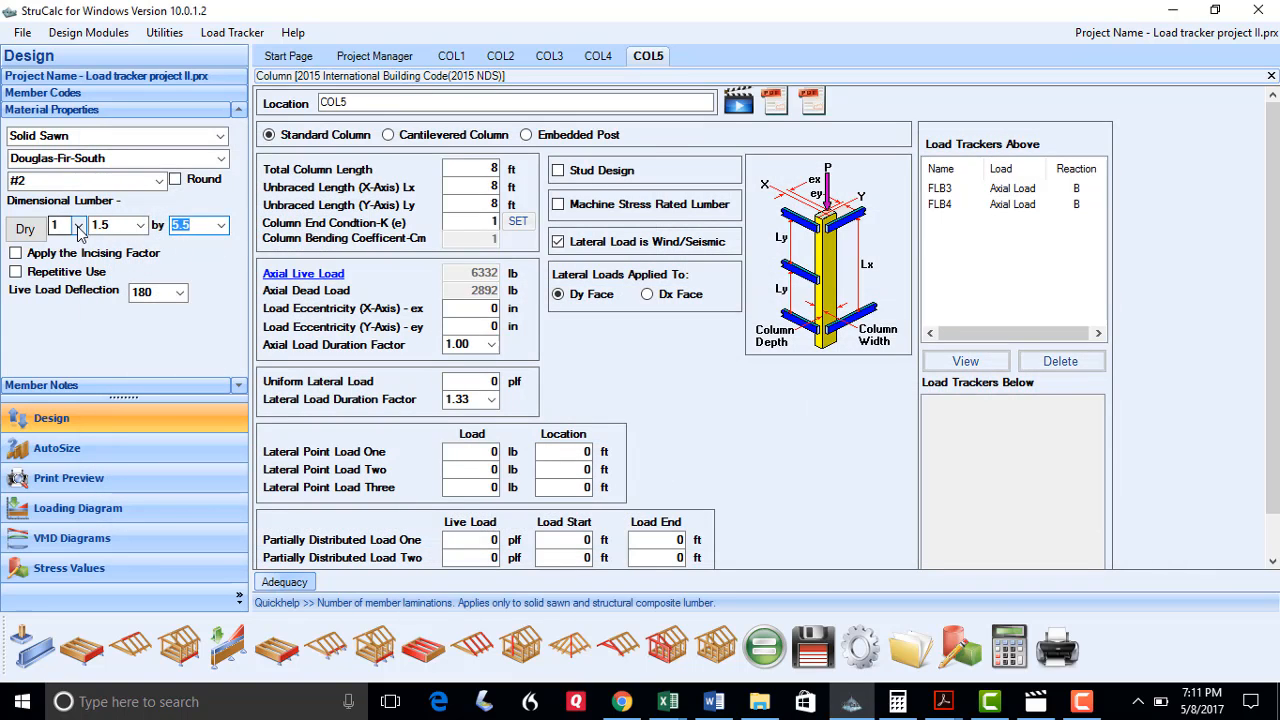
{"action": "left_click", "coordinate": [78, 225]}
{"action": "left_click", "coordinate": [64, 256]}
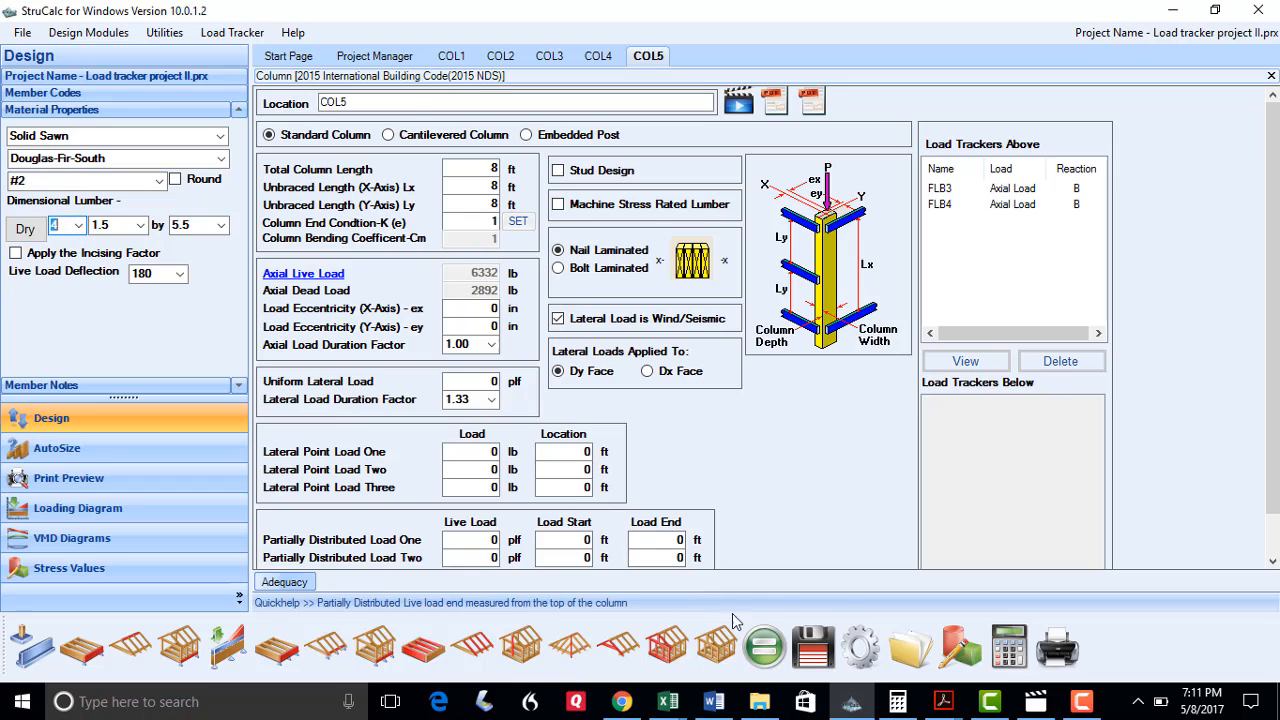
{"action": "left_click", "coordinate": [764, 647]}
{"action": "left_click", "coordinate": [813, 650]}
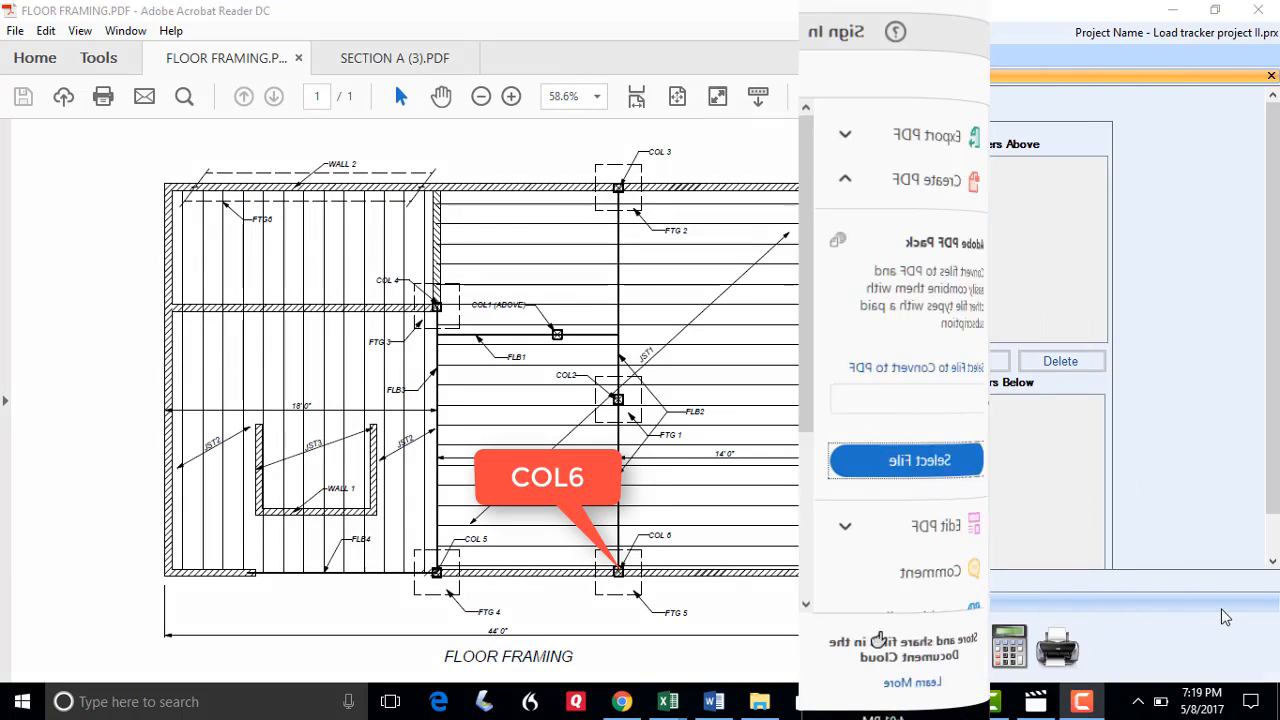
{"action": "left_click", "coordinate": [667, 648]}
{"action": "left_click", "coordinate": [348, 101]}
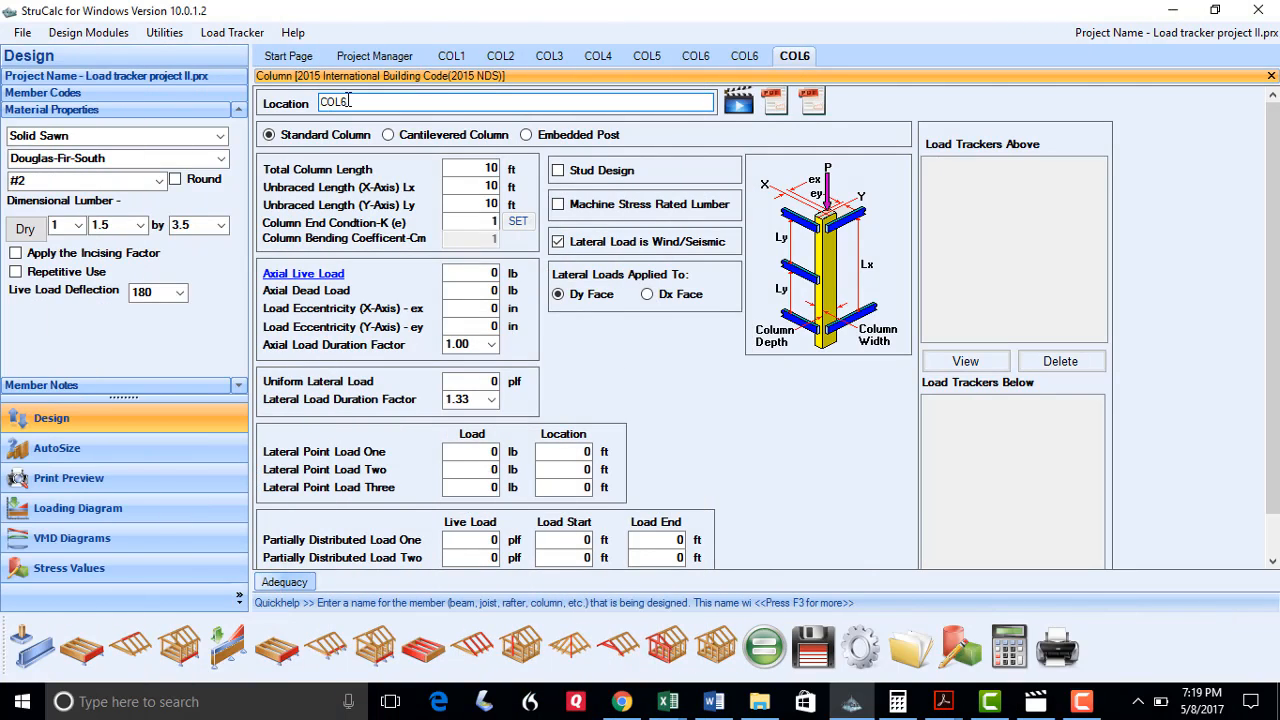
Add beam FLB2's reaction C load tracker to column COL6
{"action": "key", "text": "Tab"}
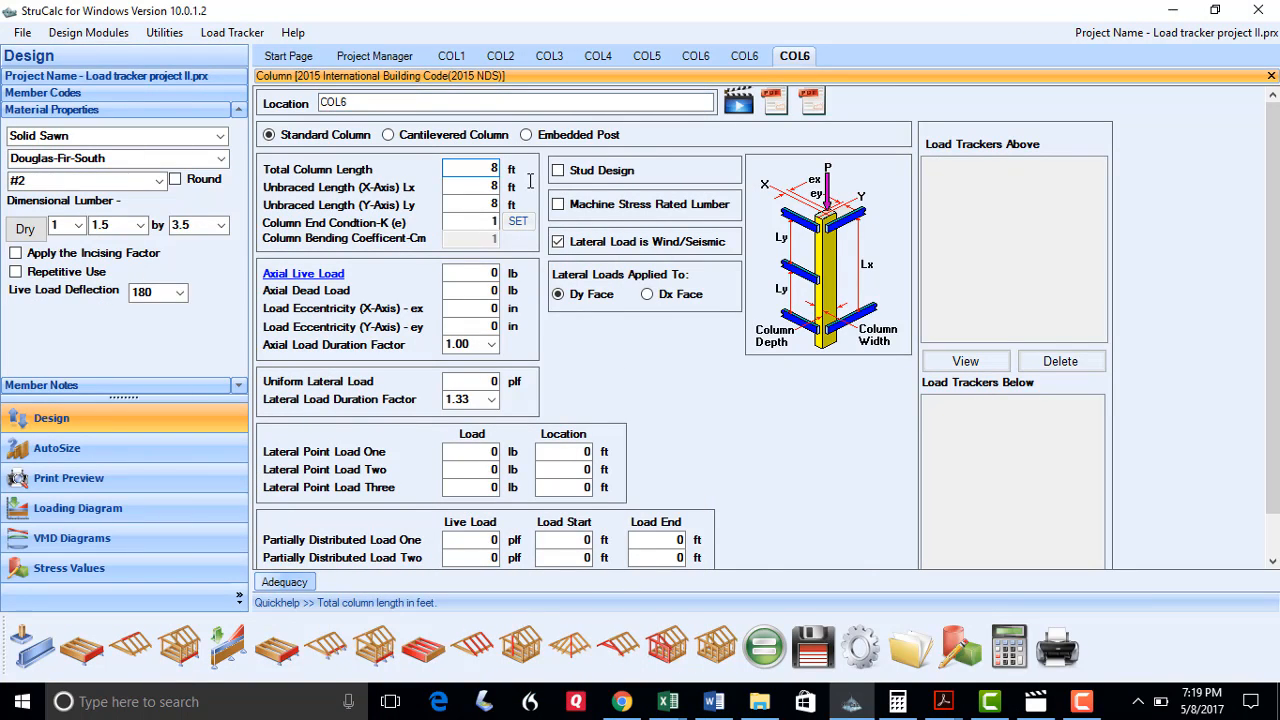
{"action": "left_click", "coordinate": [334, 275]}
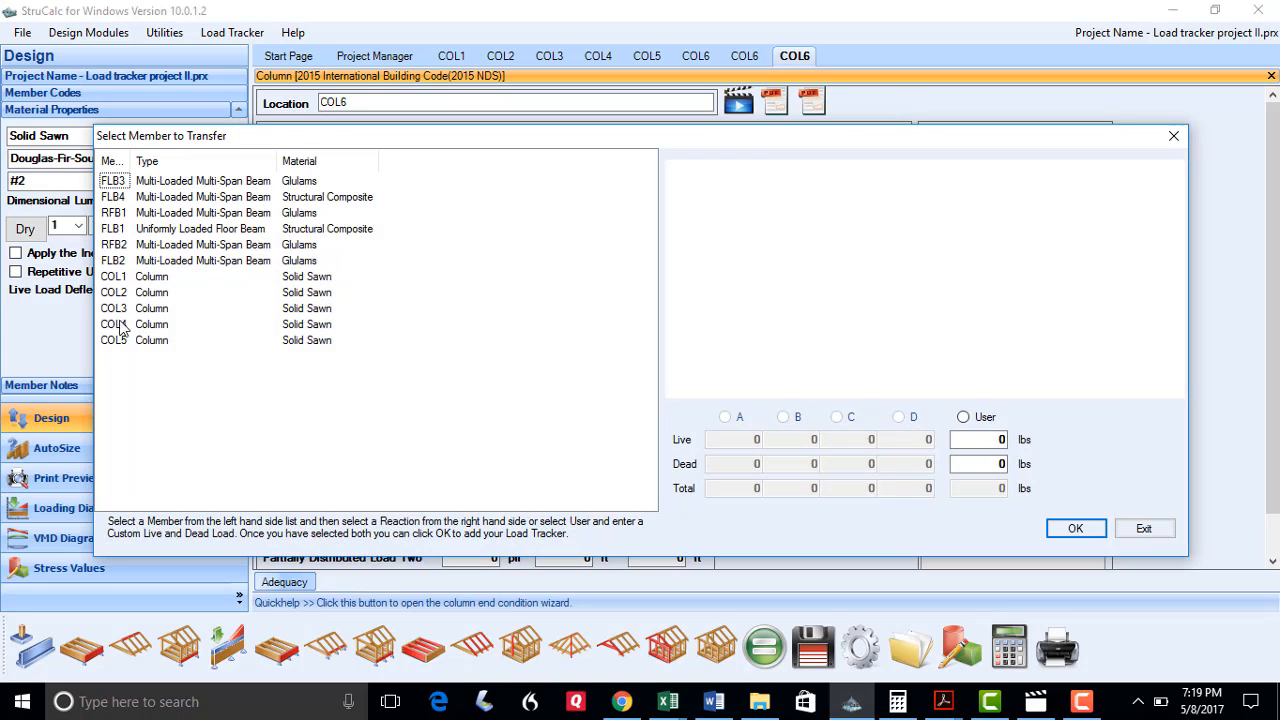
{"action": "left_click", "coordinate": [112, 261]}
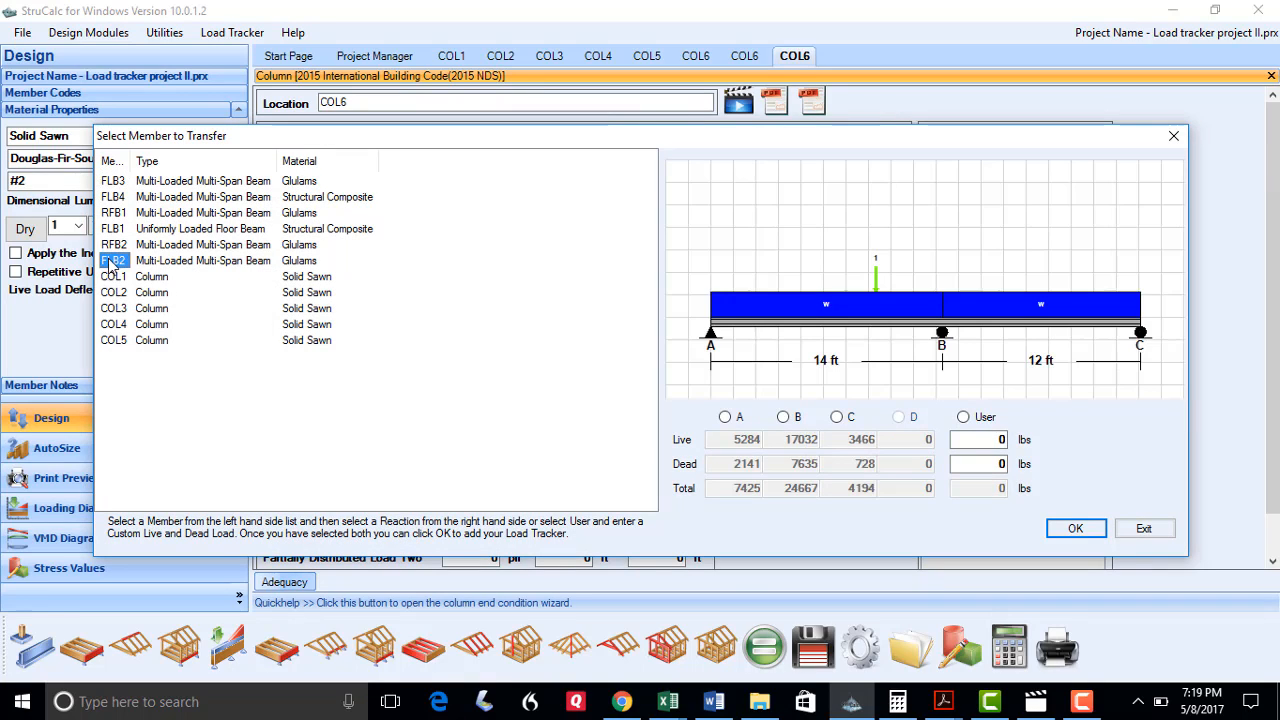
{"action": "left_click", "coordinate": [837, 418]}
{"action": "left_click", "coordinate": [1075, 528]}
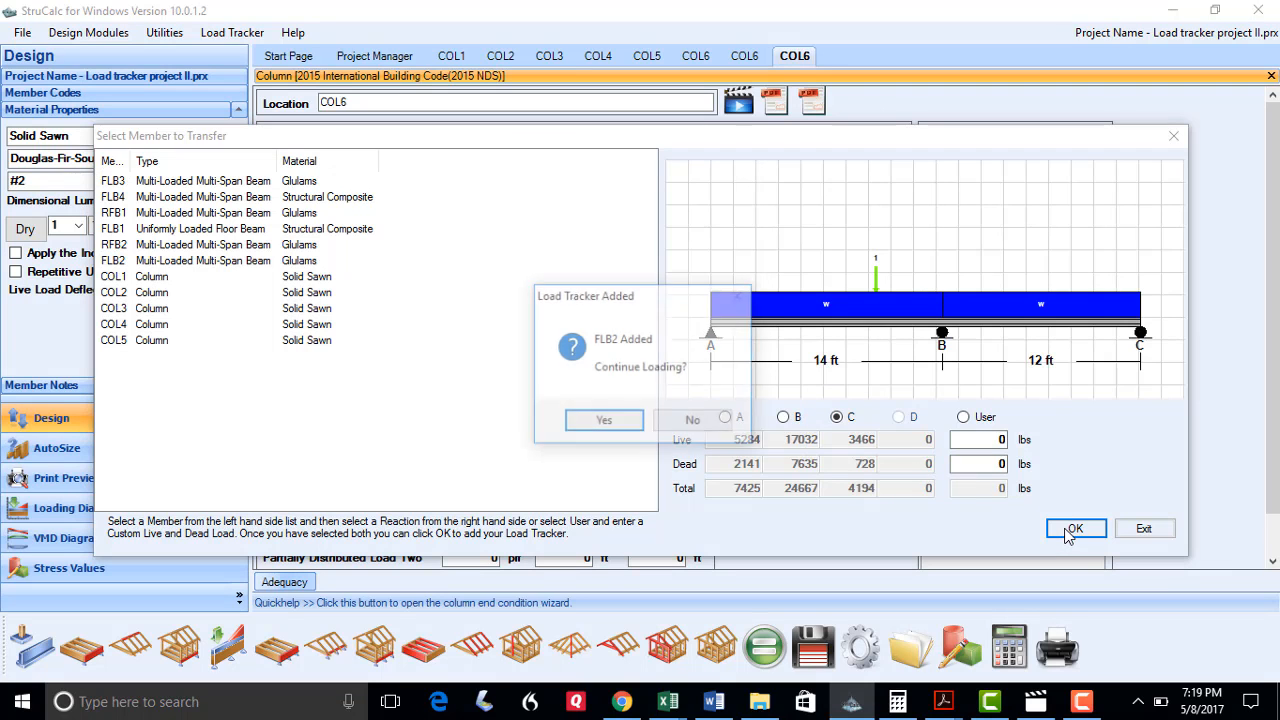
{"action": "left_click", "coordinate": [735, 422]}
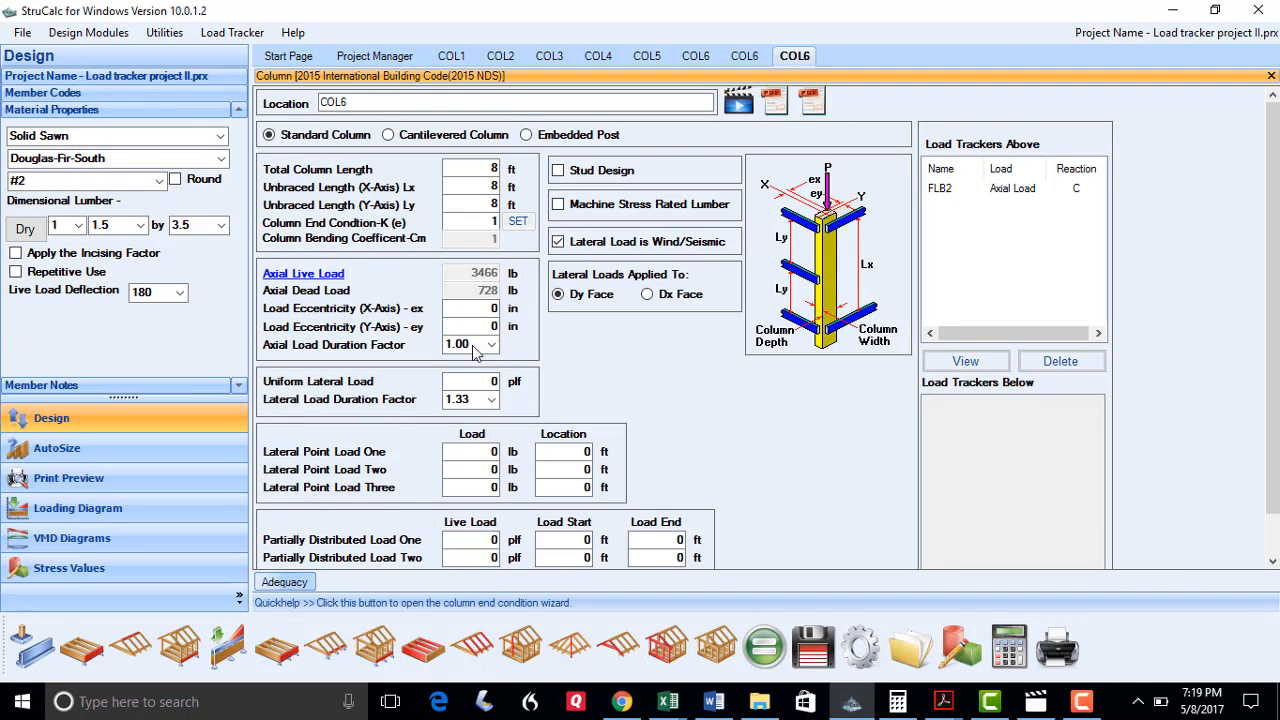
Make COL6 a 4-ply 1.5×5.5 column and calculate it, adequate by 78.6%
{"action": "left_click", "coordinate": [78, 225]}
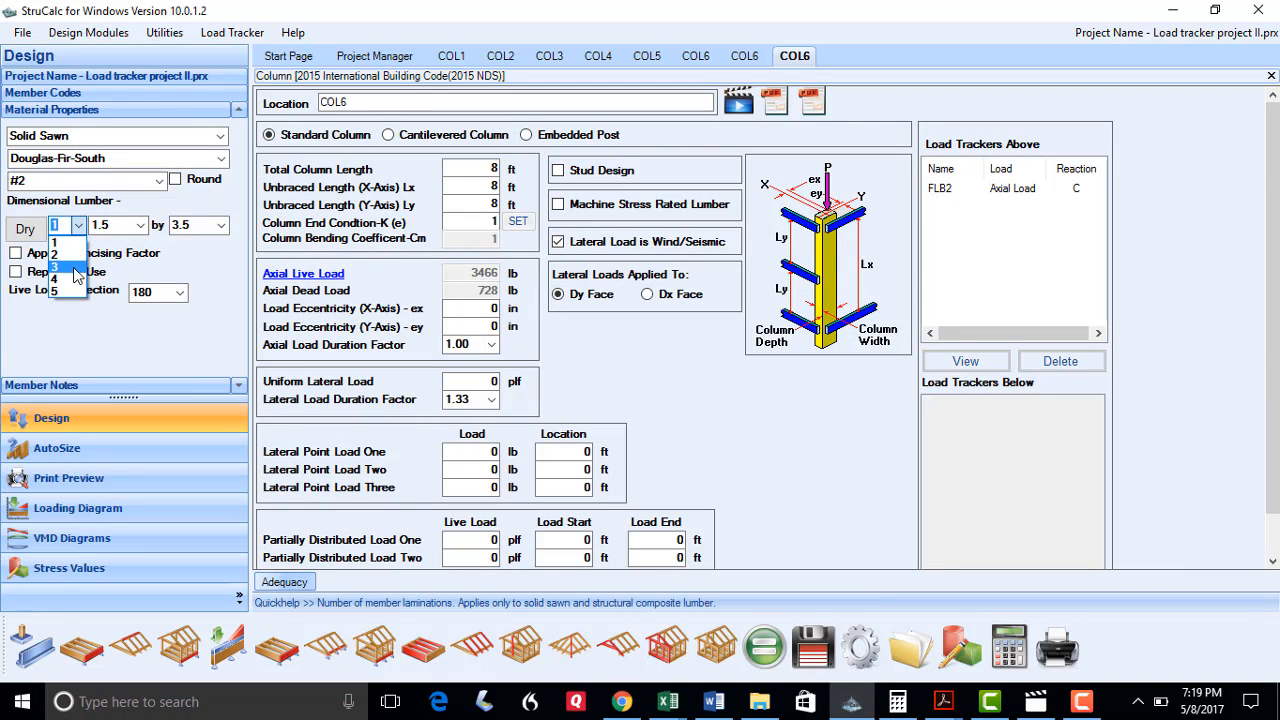
{"action": "left_click", "coordinate": [78, 278]}
{"action": "left_click", "coordinate": [222, 226]}
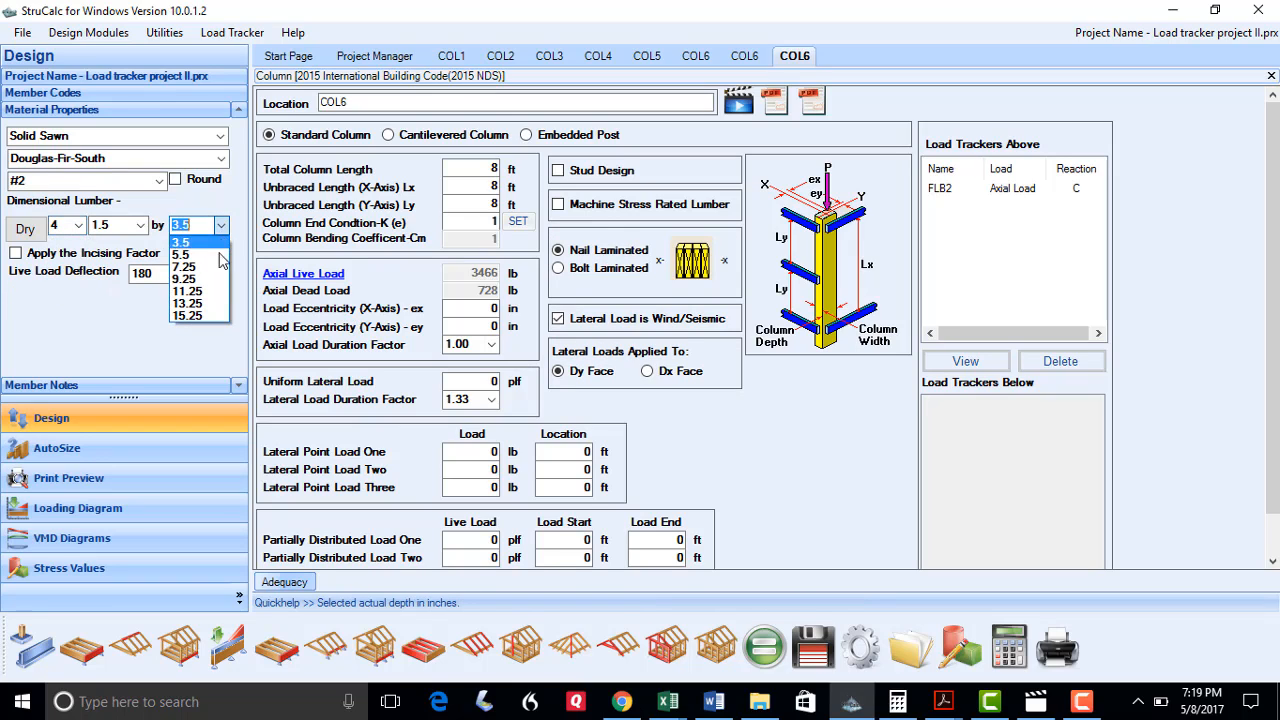
{"action": "left_click", "coordinate": [208, 251]}
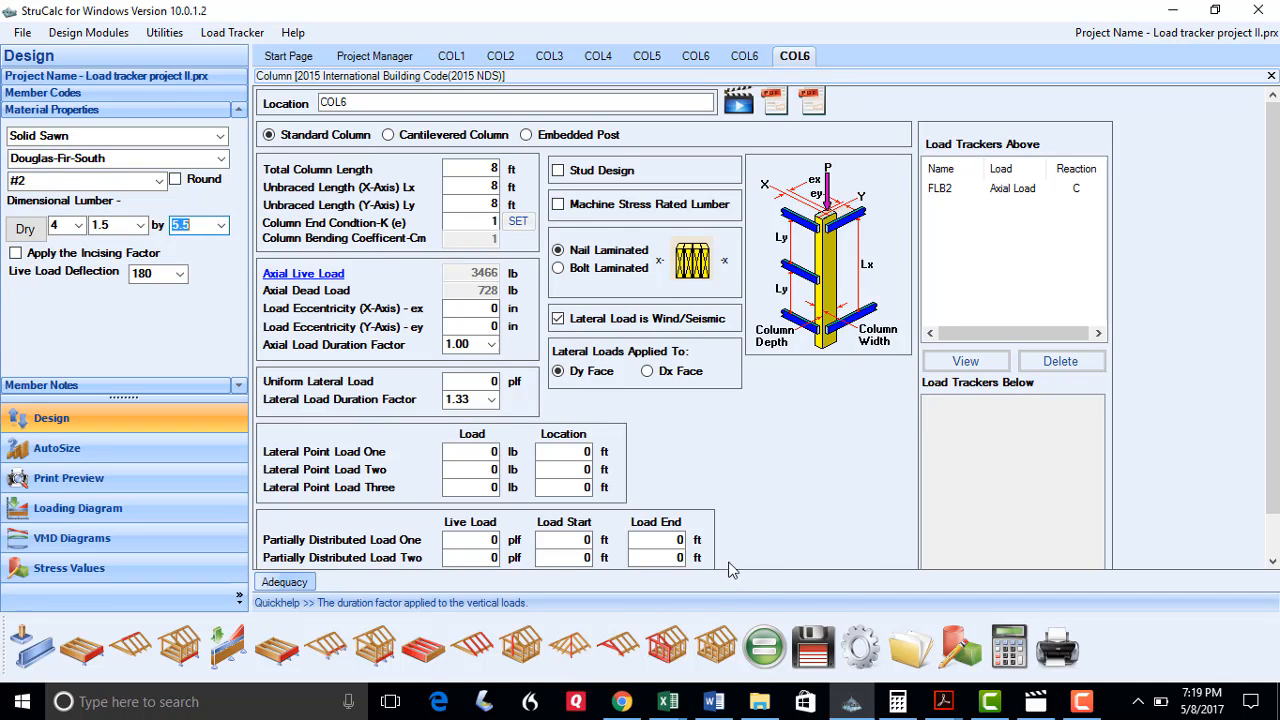
{"action": "left_click", "coordinate": [813, 648]}
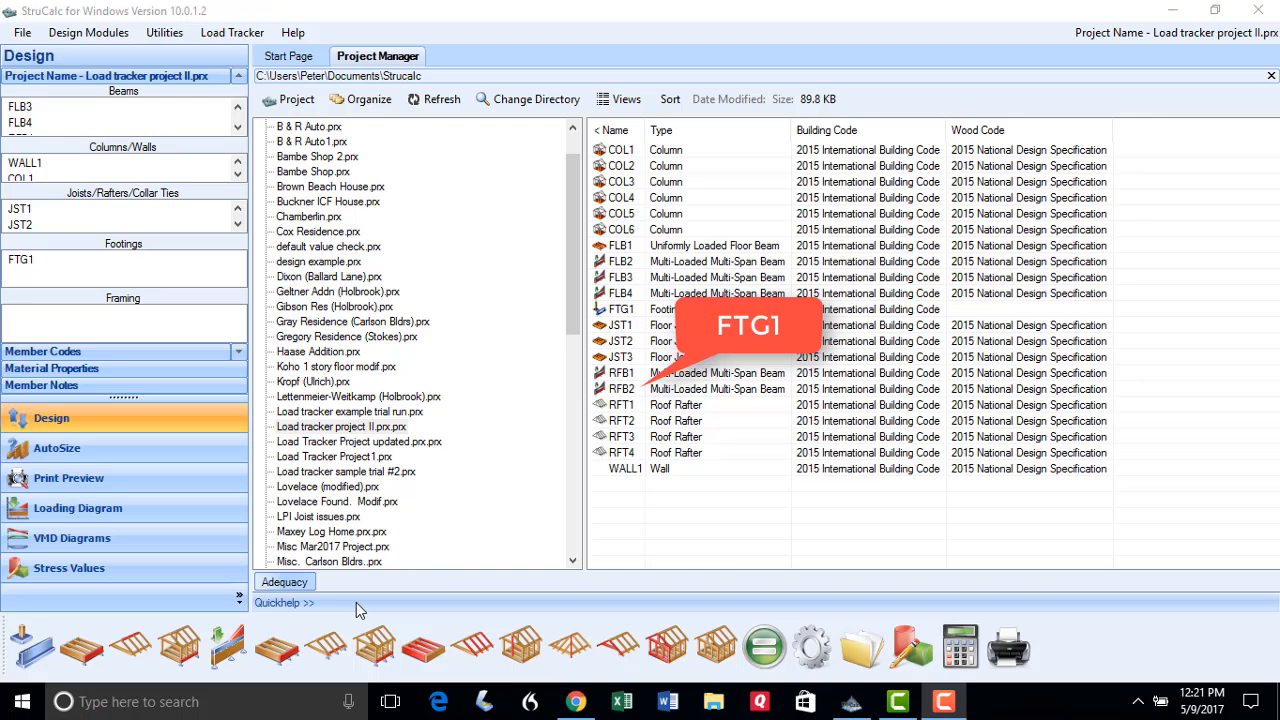
Create footing FTG1 carrying COL2's reaction A load and set its width to 4.5 ft
{"action": "left_click", "coordinate": [48, 643]}
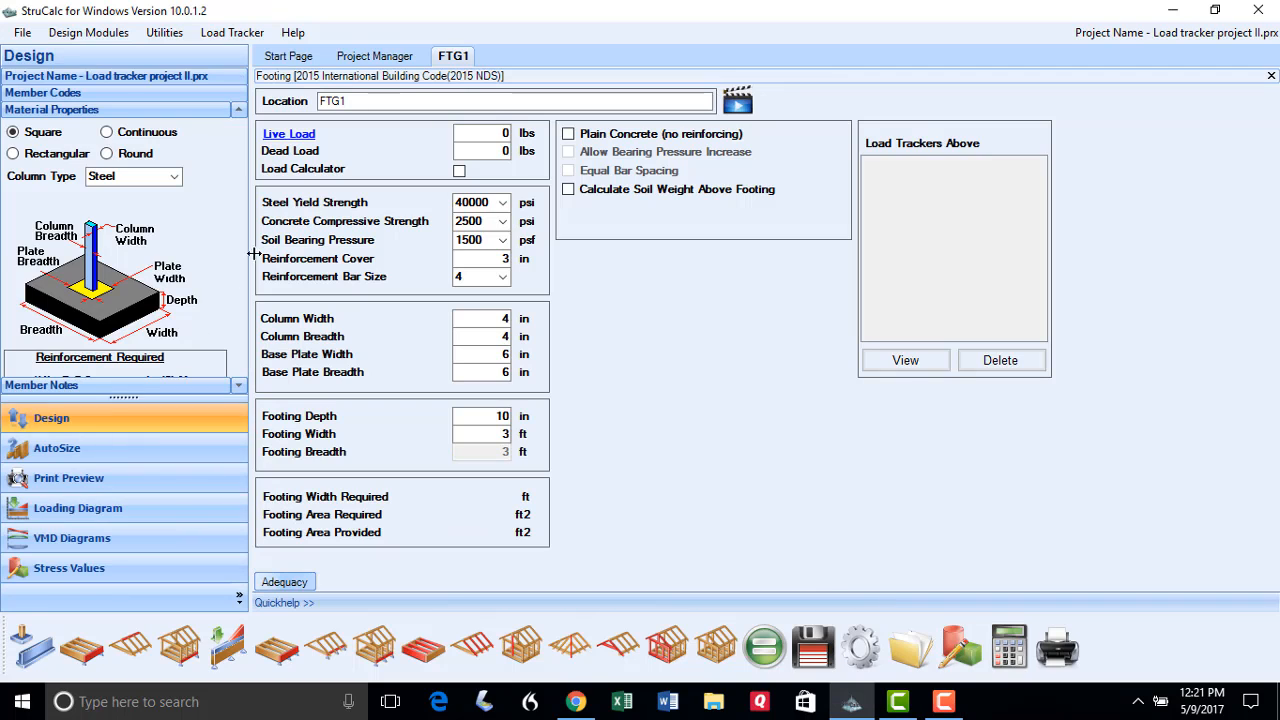
{"action": "left_click", "coordinate": [295, 137]}
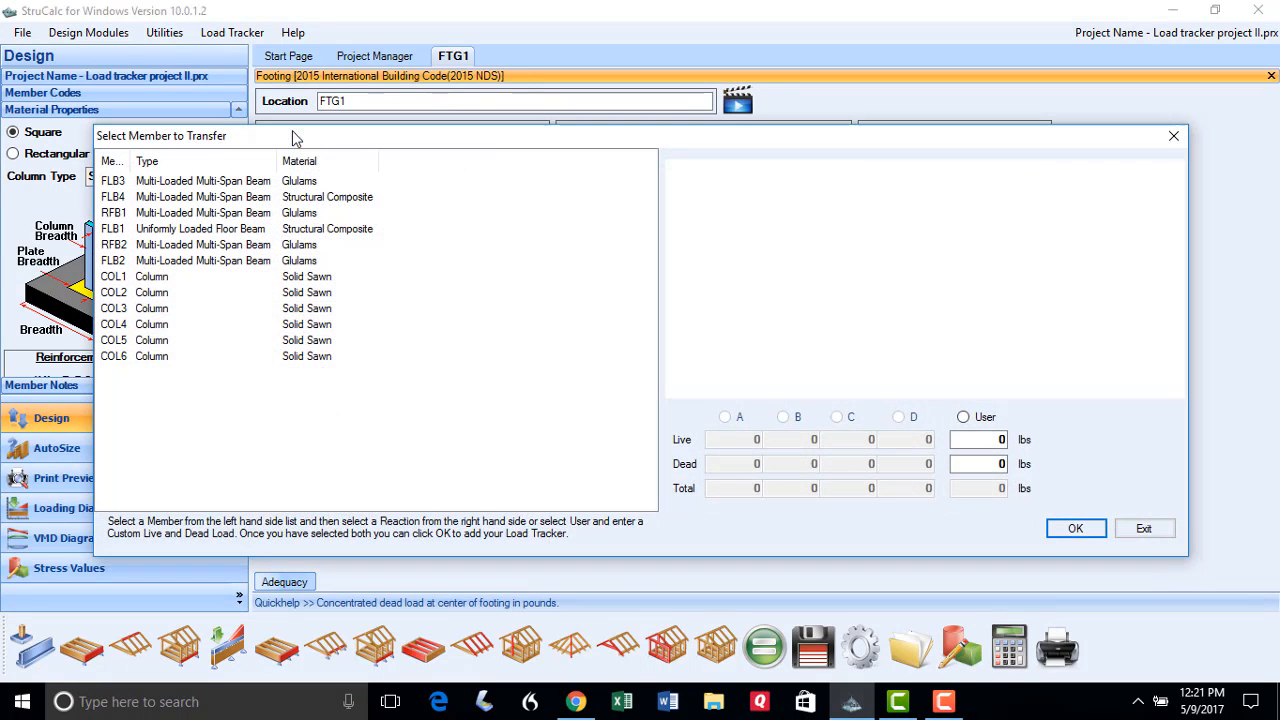
{"action": "left_click", "coordinate": [112, 292]}
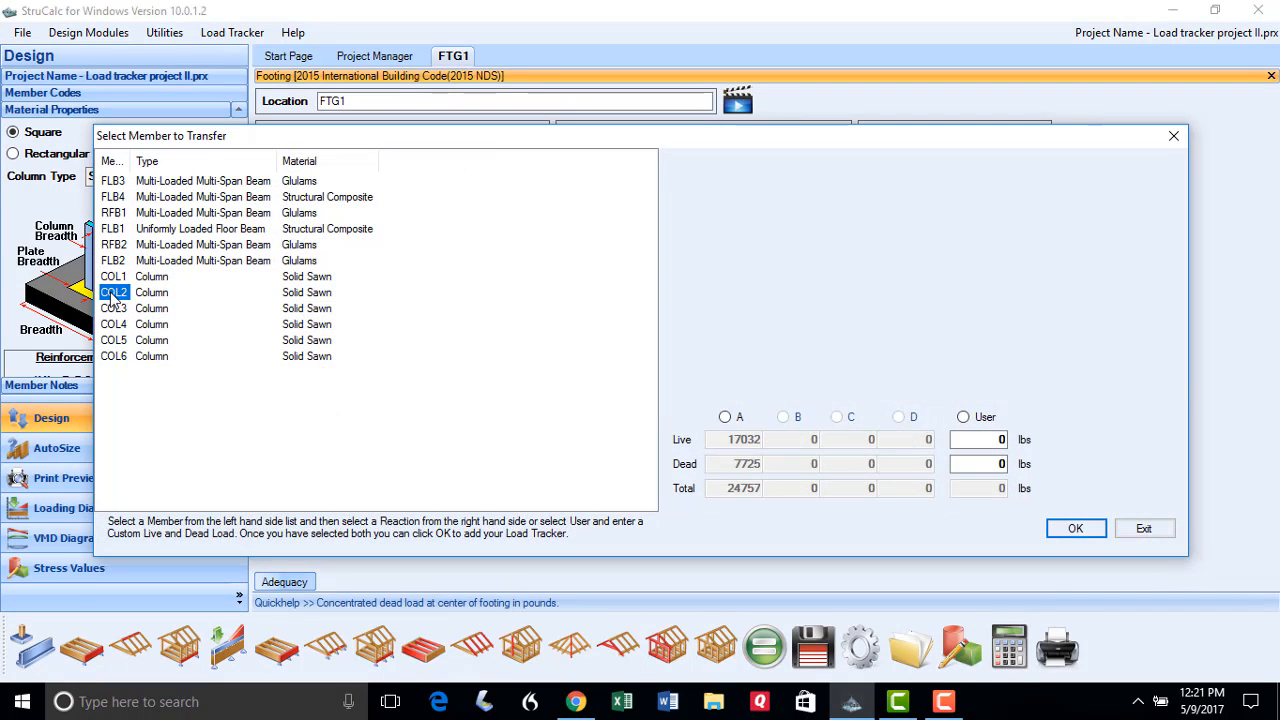
{"action": "left_click", "coordinate": [727, 420]}
{"action": "left_click", "coordinate": [1066, 532]}
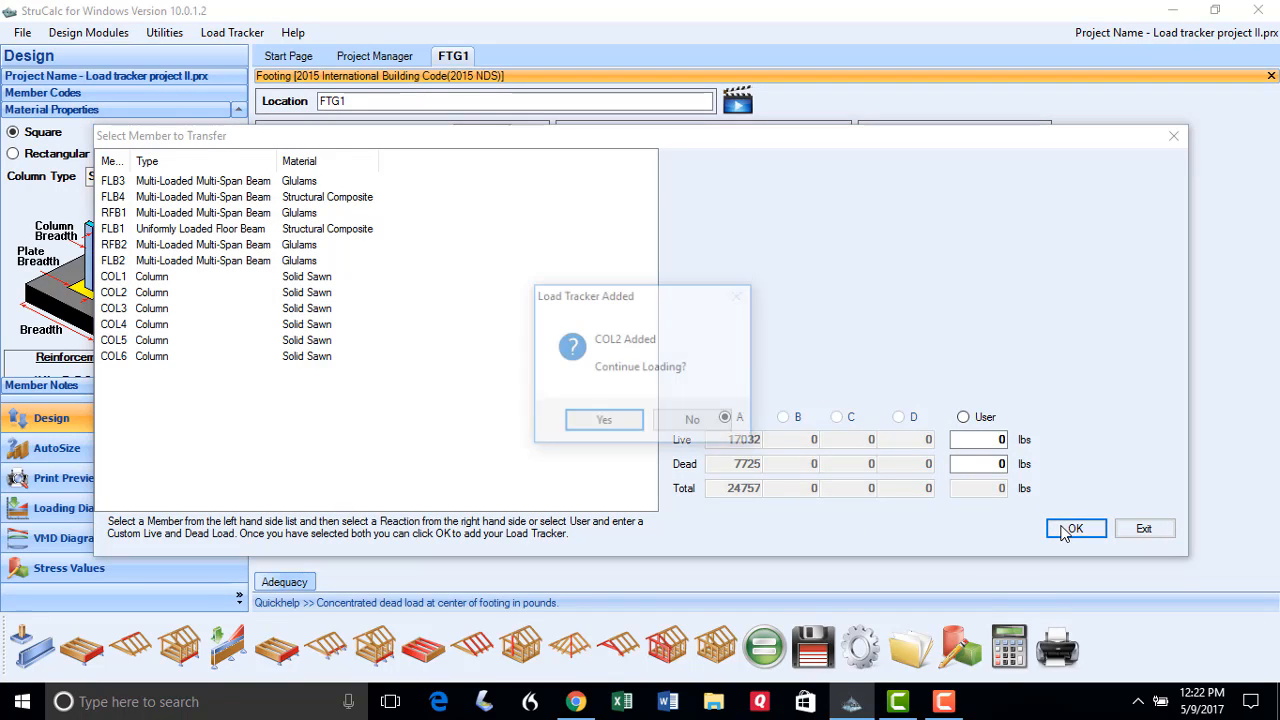
{"action": "left_click", "coordinate": [722, 427]}
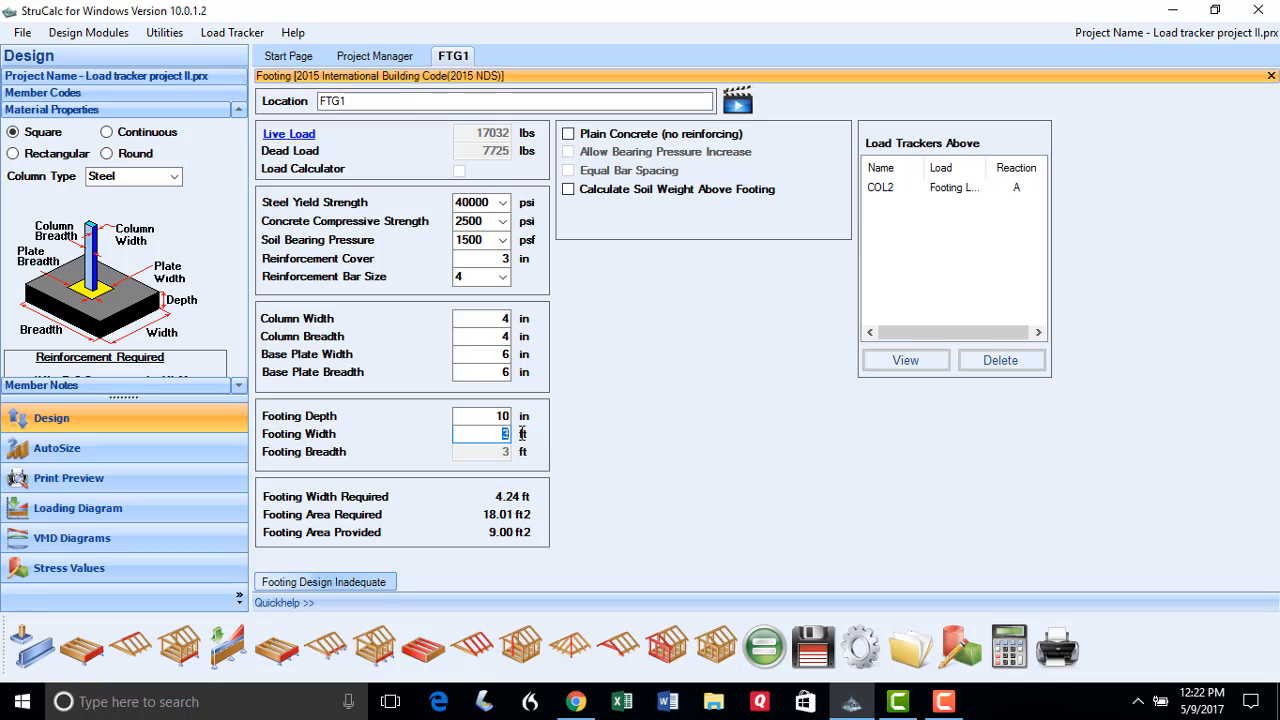
{"action": "type", "text": "4.5"}
{"action": "left_click", "coordinate": [764, 648]}
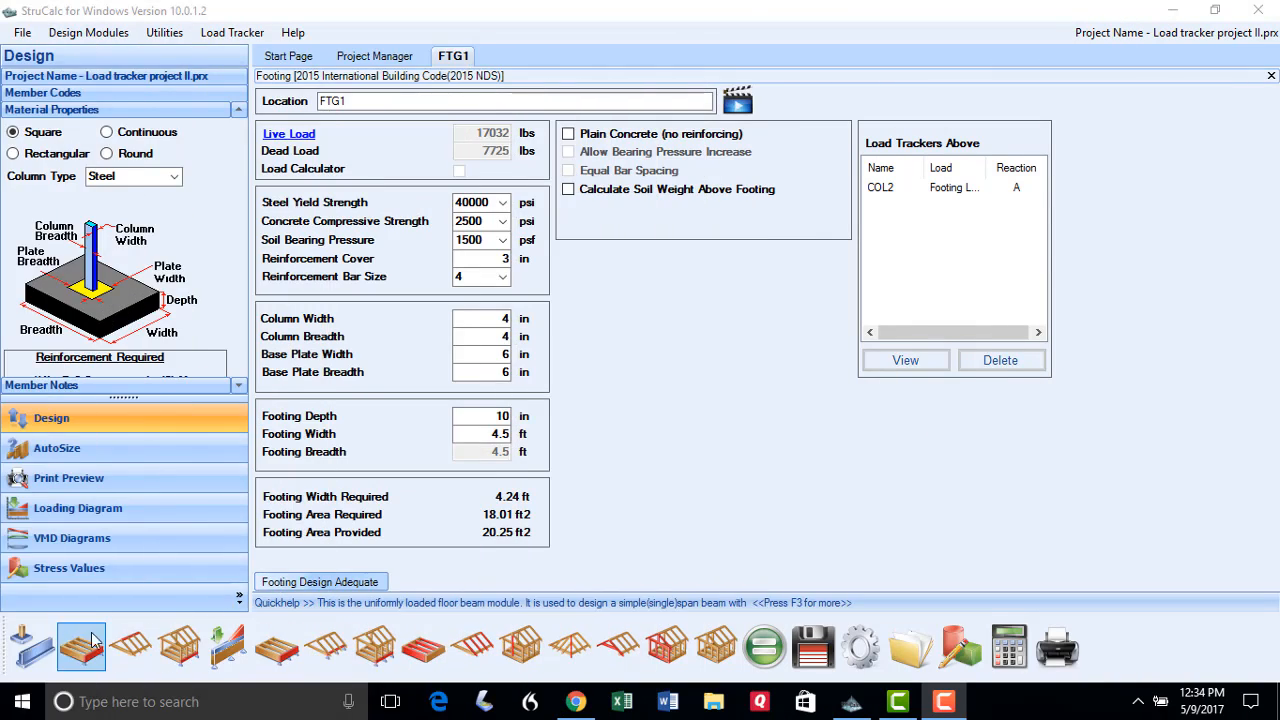
Start footing FTG2 loaded with COL3's reaction A
{"action": "left_click", "coordinate": [22, 643]}
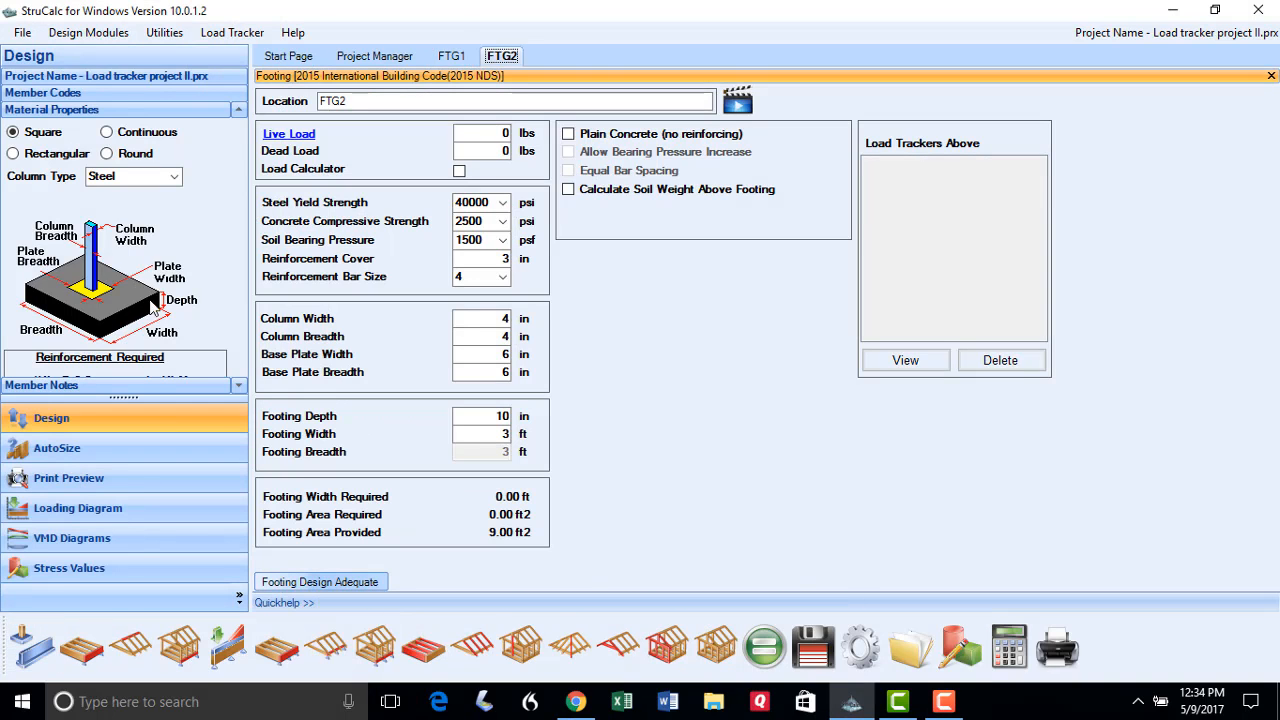
{"action": "left_click", "coordinate": [280, 133]}
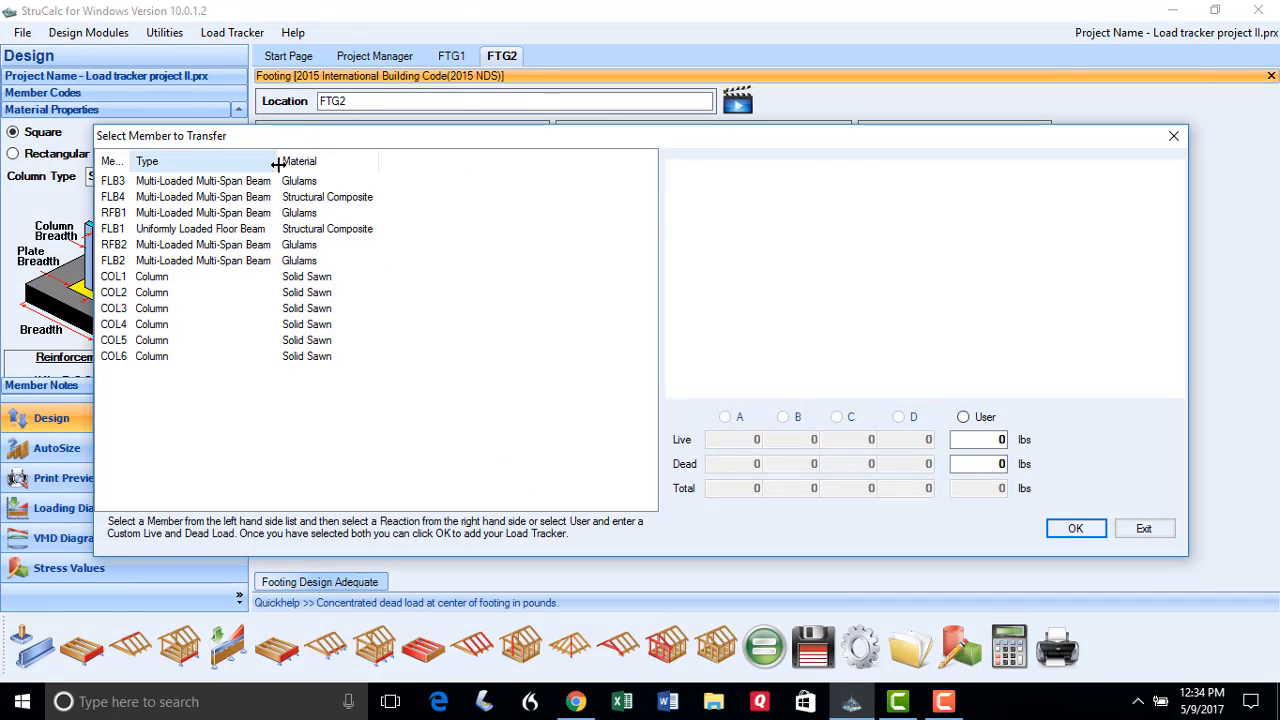
{"action": "left_click", "coordinate": [116, 309]}
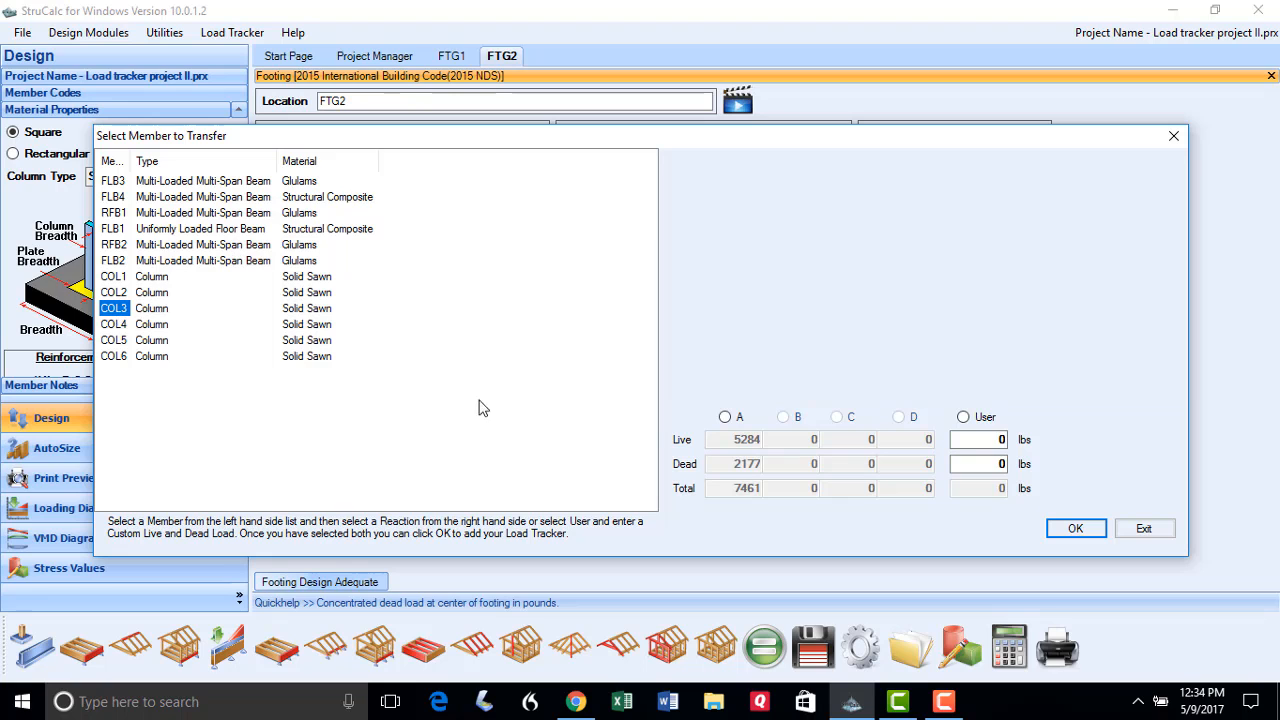
{"action": "left_click", "coordinate": [724, 417]}
{"action": "left_click", "coordinate": [1068, 529]}
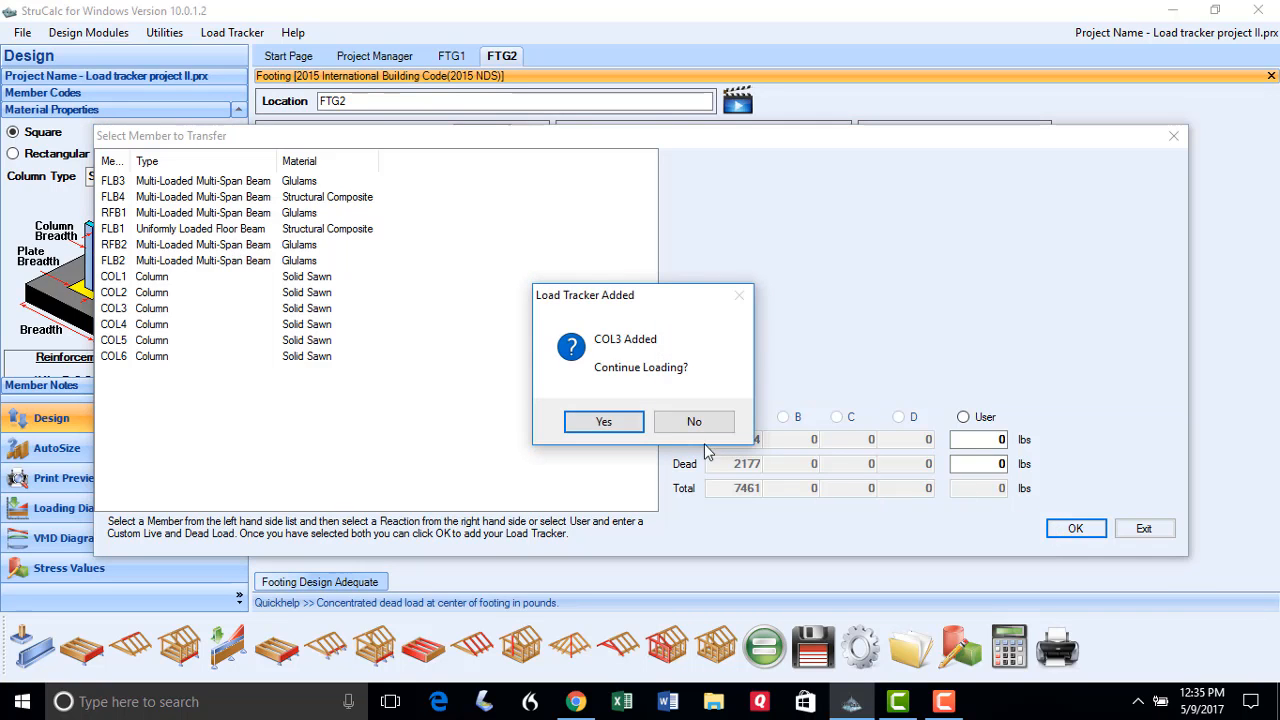
{"action": "left_click", "coordinate": [690, 424]}
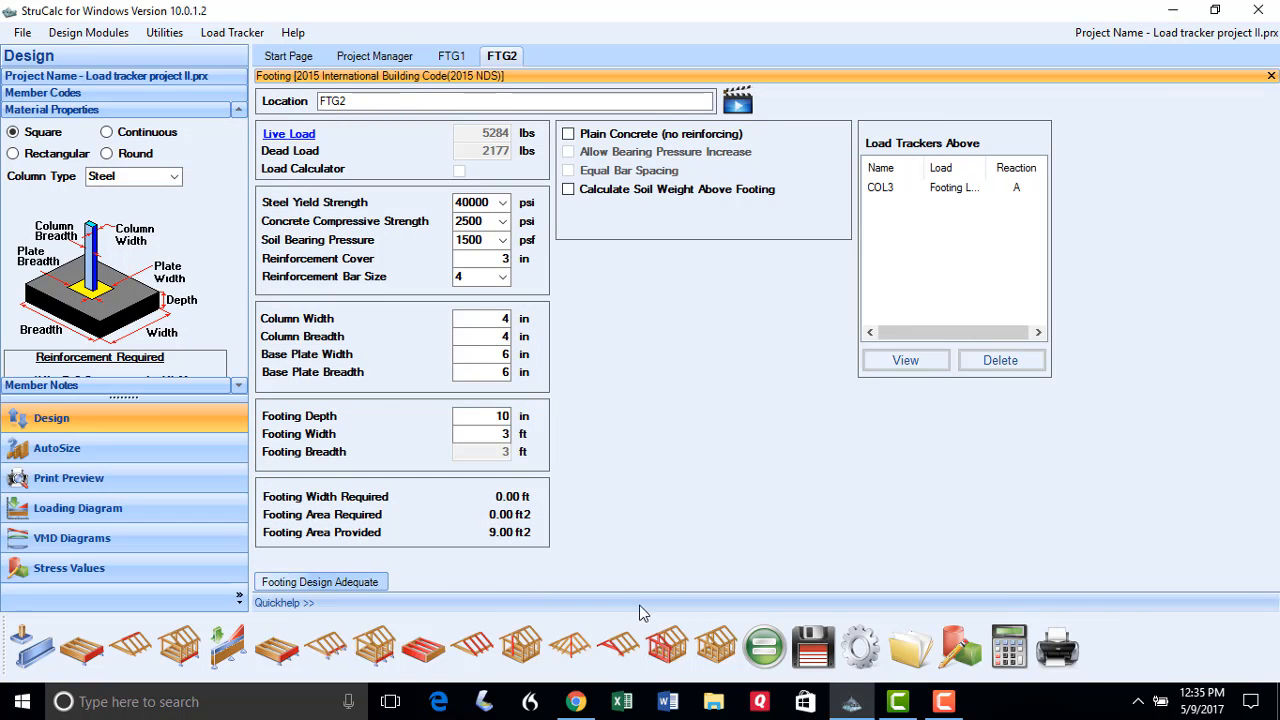
Set the FTG2 footing width to 2.5 ft, calculate, and save it
{"action": "key", "text": "Tab"}
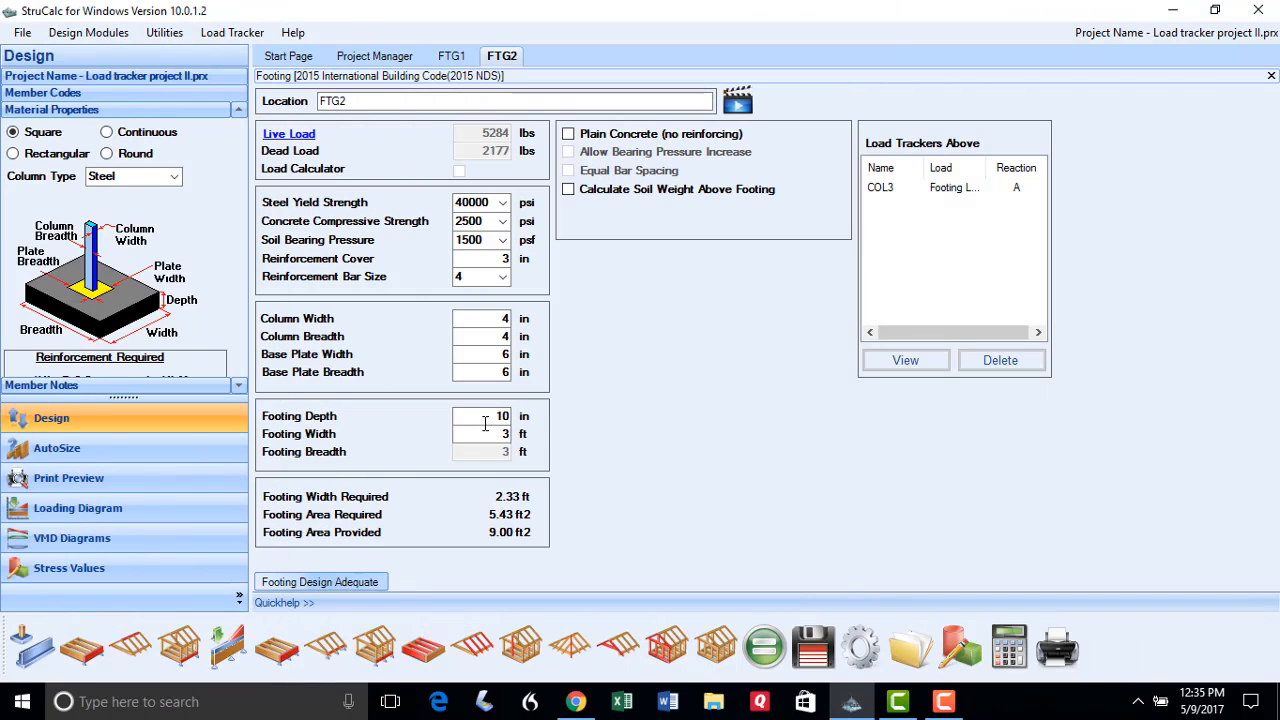
{"action": "type", "text": "2"}
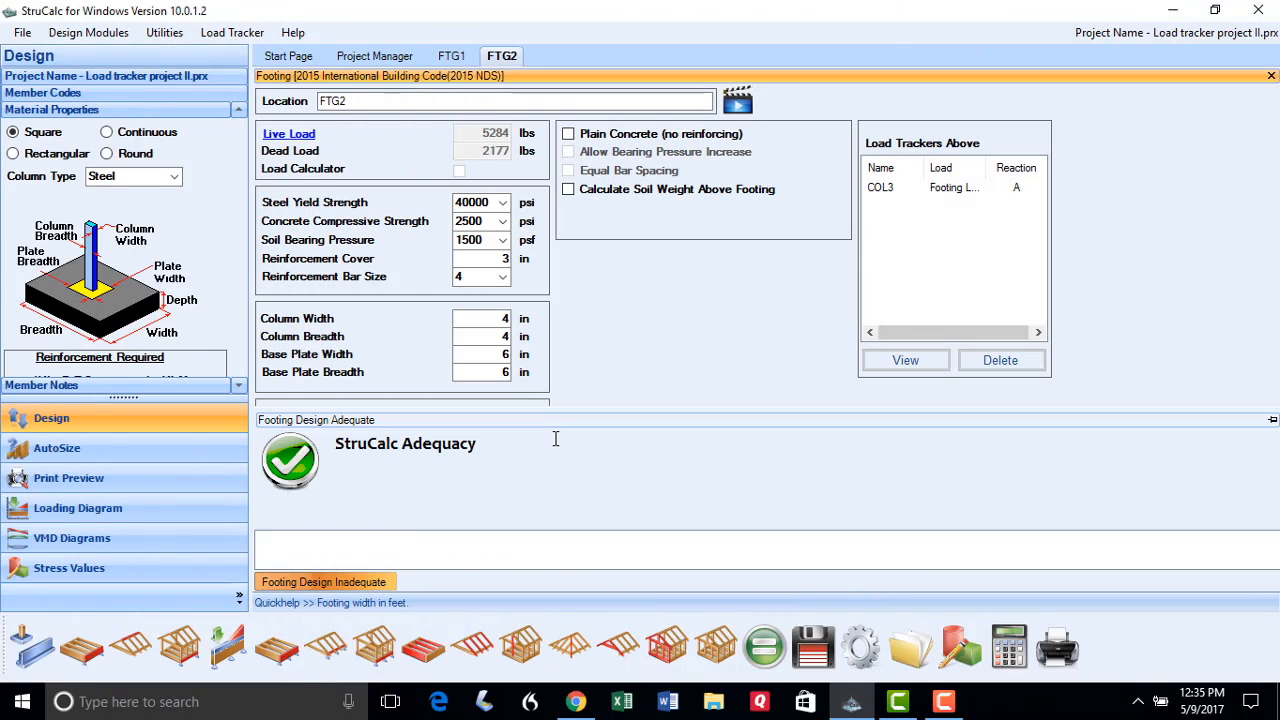
{"action": "type", "text": ".5"}
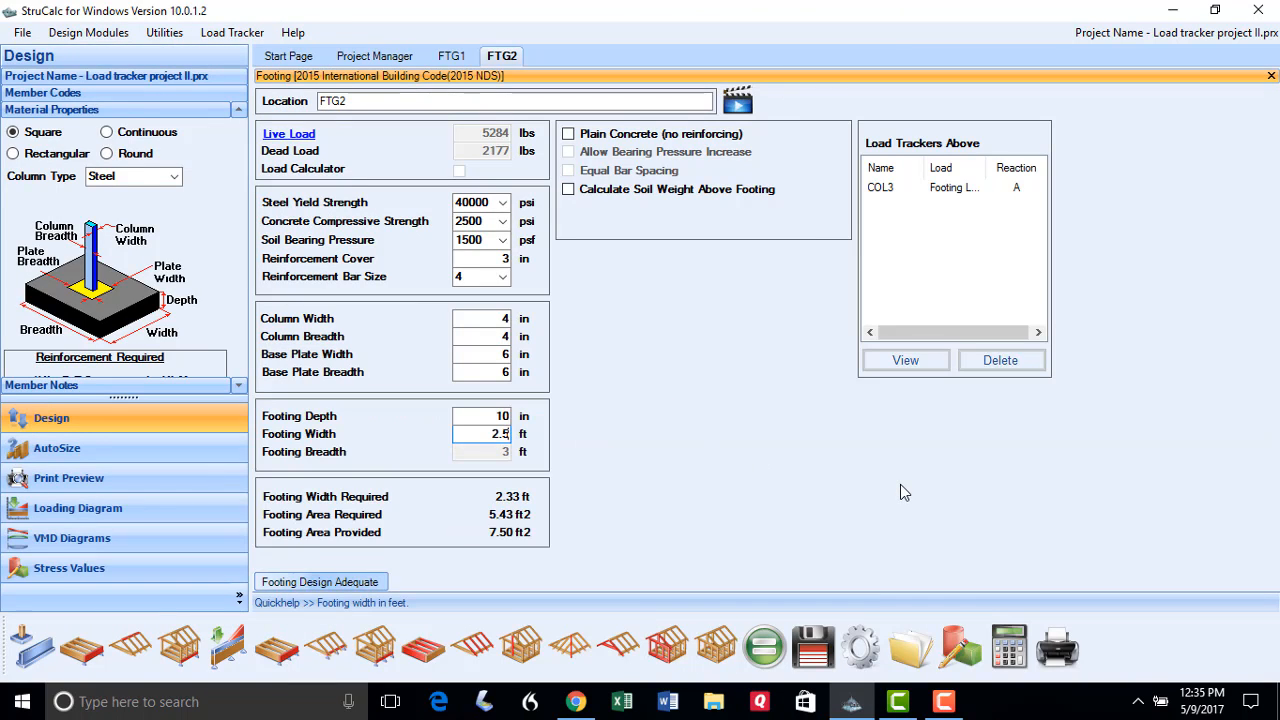
{"action": "left_click", "coordinate": [775, 650]}
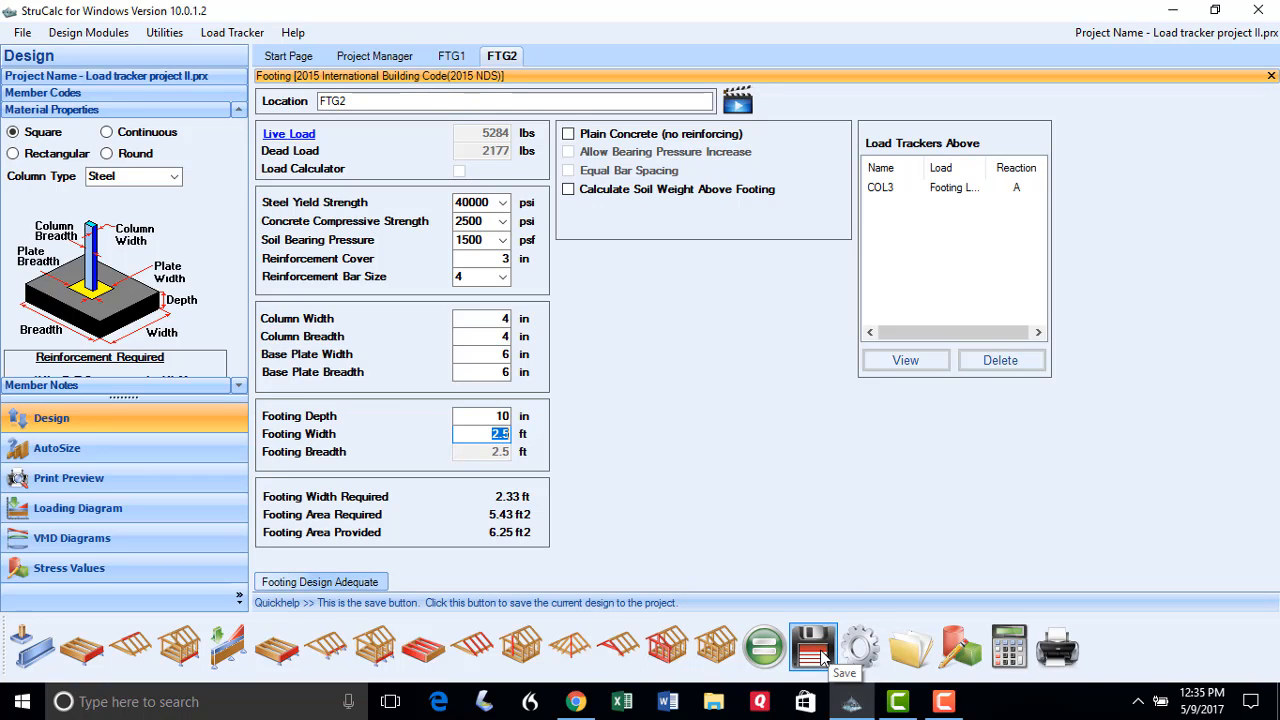
{"action": "left_click", "coordinate": [813, 648]}
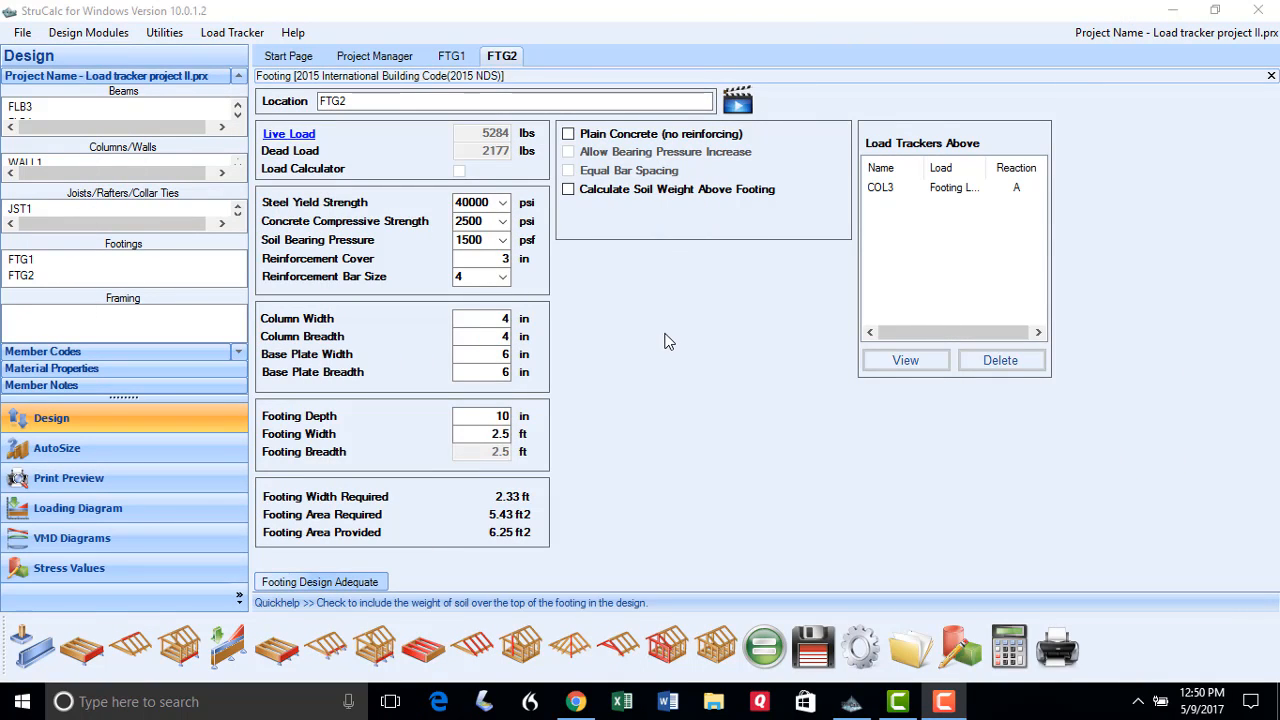
Rename the footing to FTG3 and delete its COL3 load tracker
{"action": "left_click", "coordinate": [341, 101]}
{"action": "left_click_drag", "start_coordinate": [341, 101], "coordinate": [352, 107]}
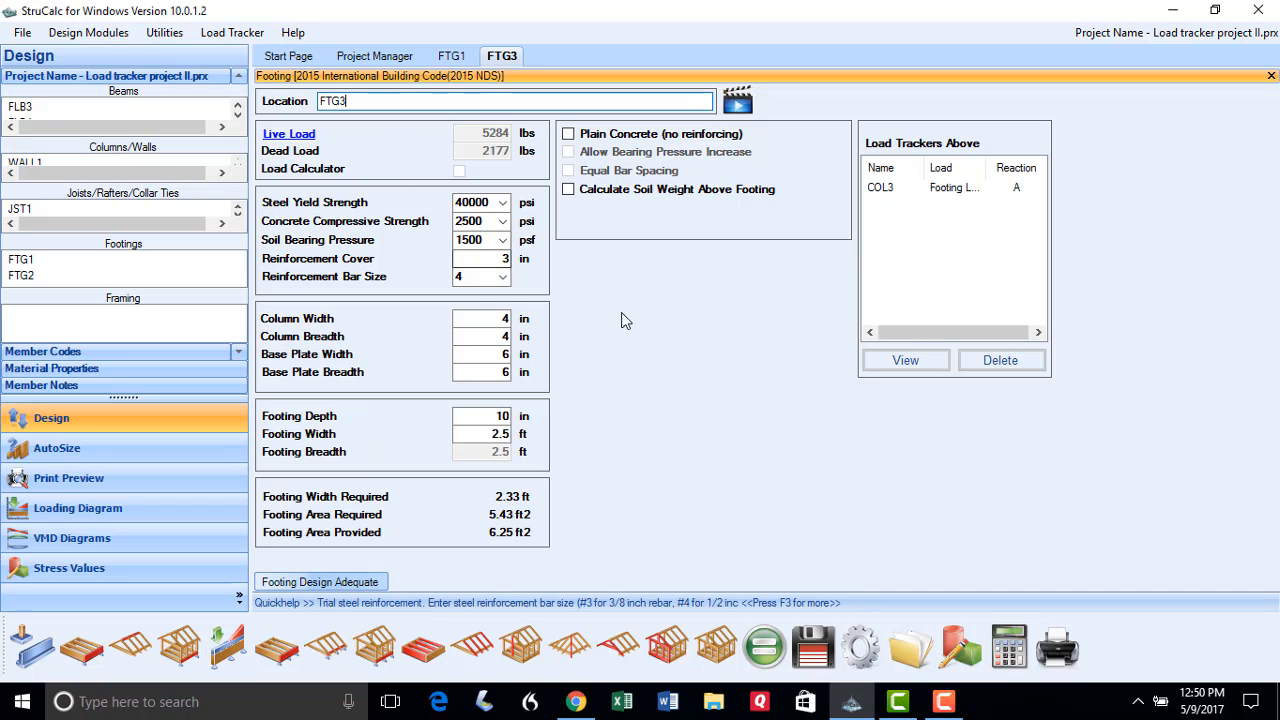
{"action": "left_click", "coordinate": [879, 191]}
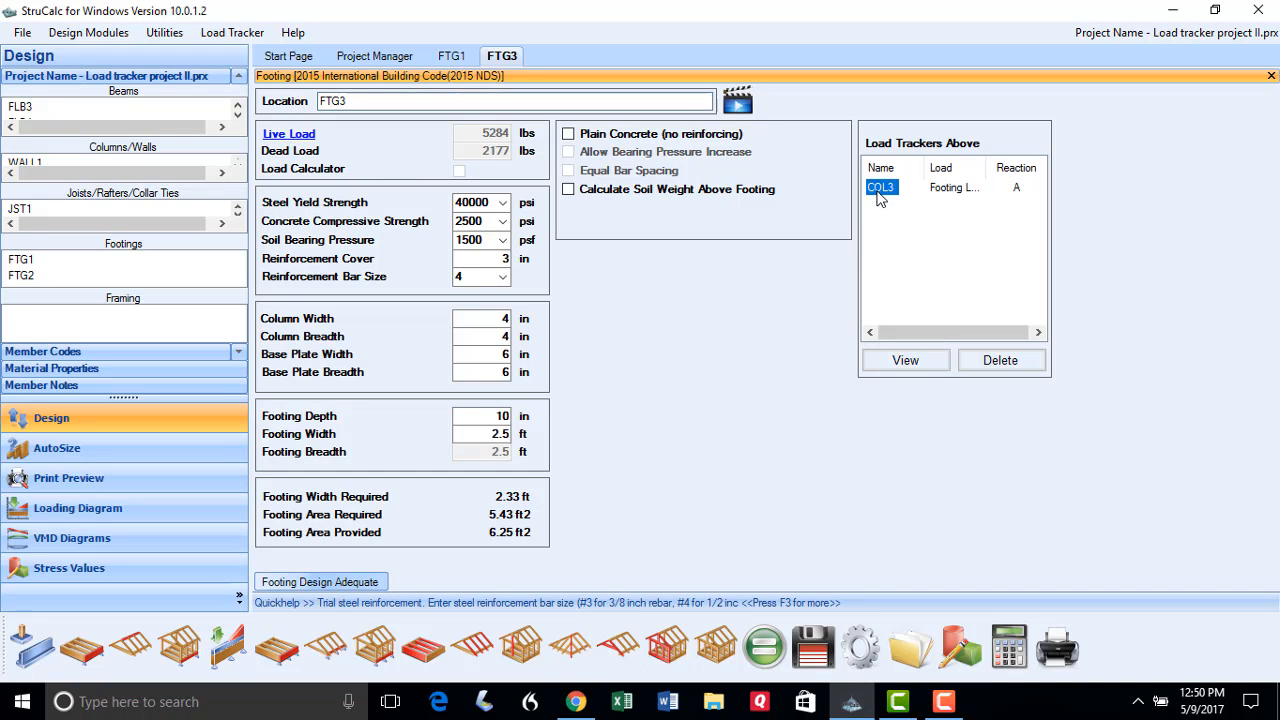
{"action": "left_click", "coordinate": [992, 360]}
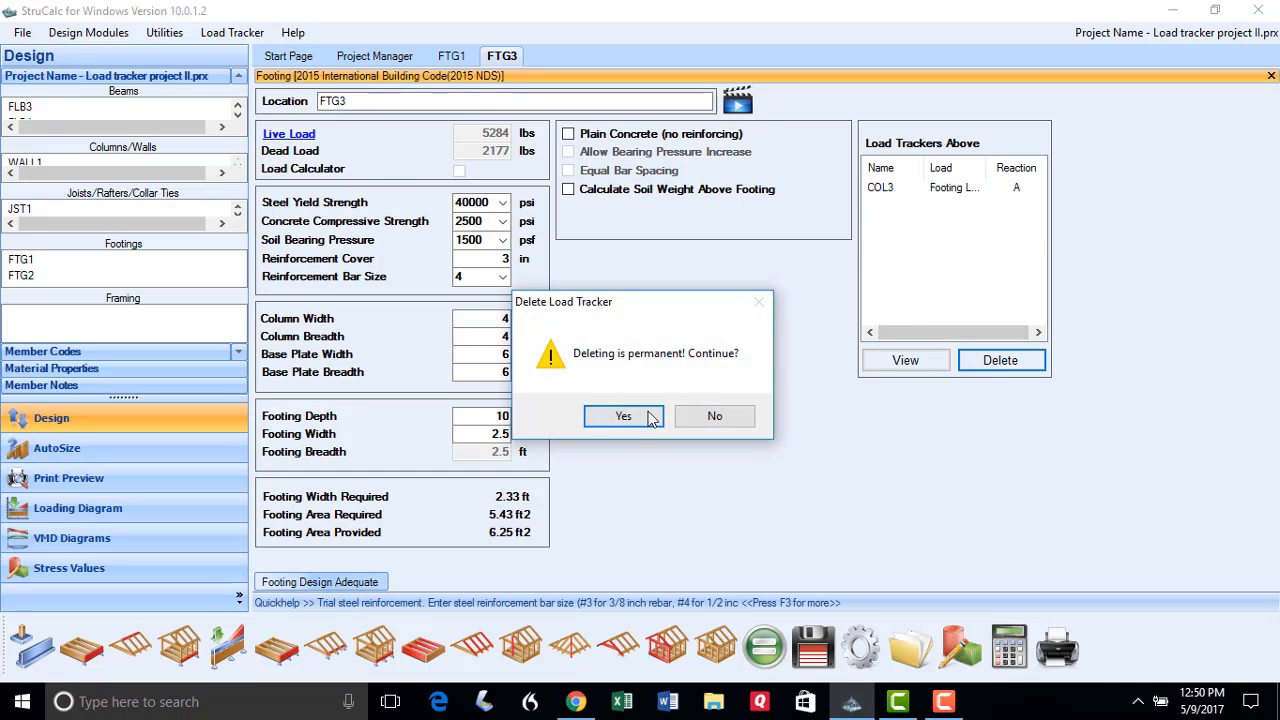
{"action": "left_click", "coordinate": [646, 418]}
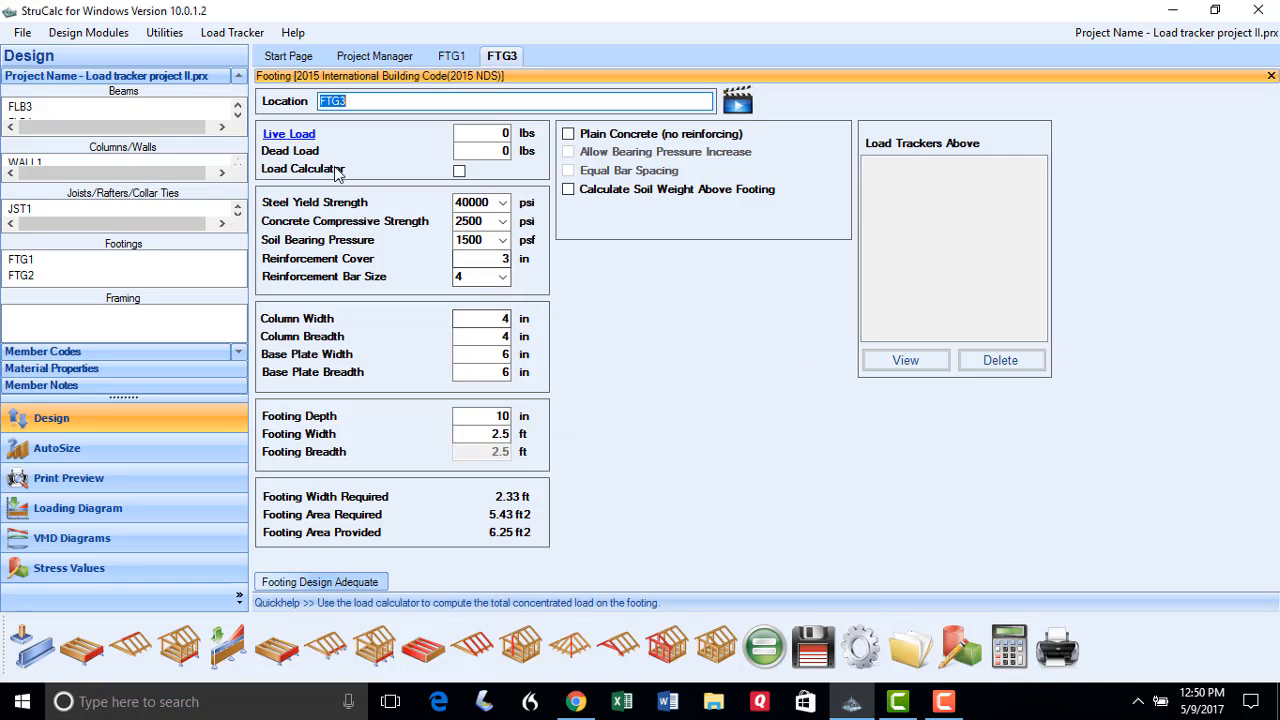
Load FTG3 with COL4's reaction A (5133 lb live, 2444 lb dead) and recalculate
{"action": "left_click", "coordinate": [290, 134]}
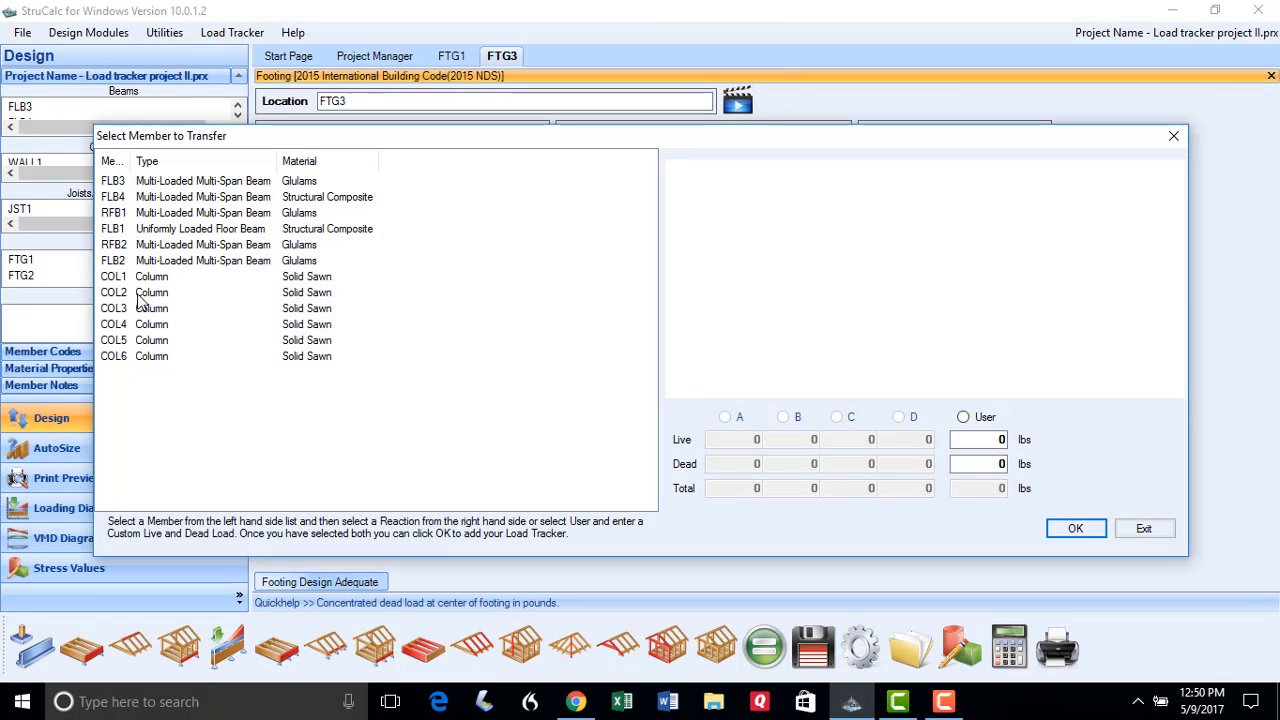
{"action": "left_click", "coordinate": [116, 325]}
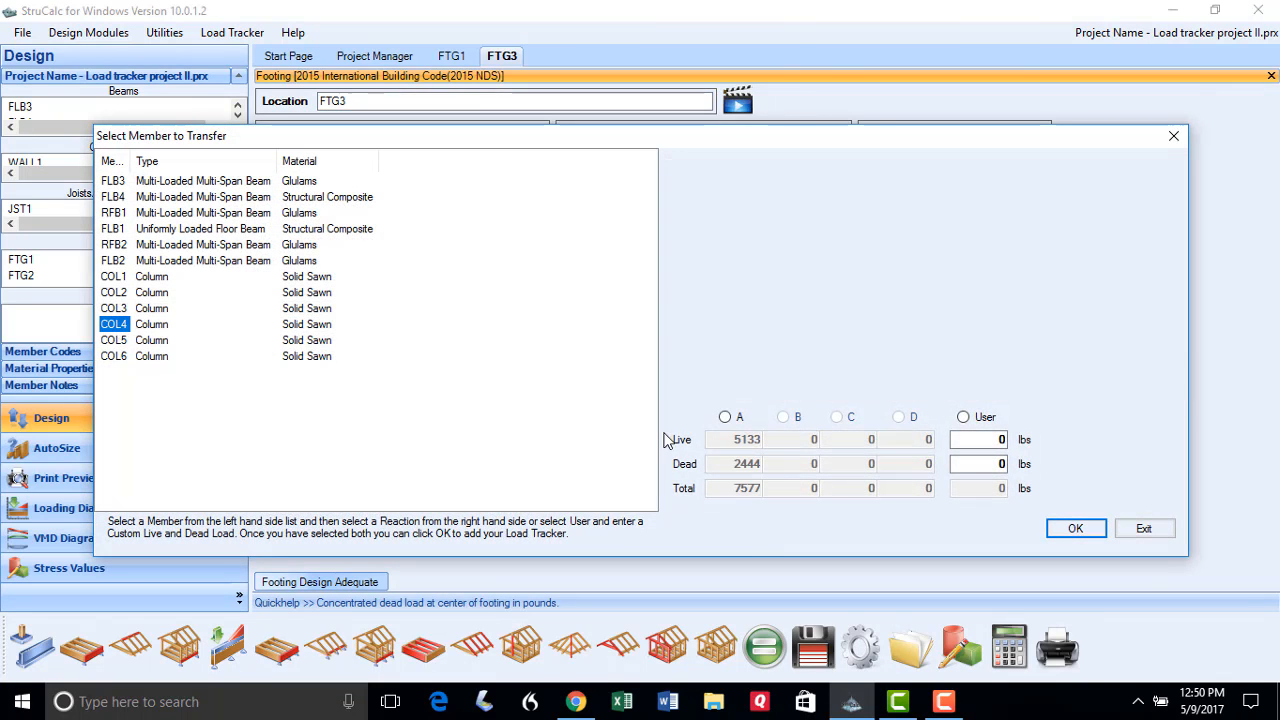
{"action": "left_click", "coordinate": [725, 417]}
{"action": "left_click", "coordinate": [1052, 528]}
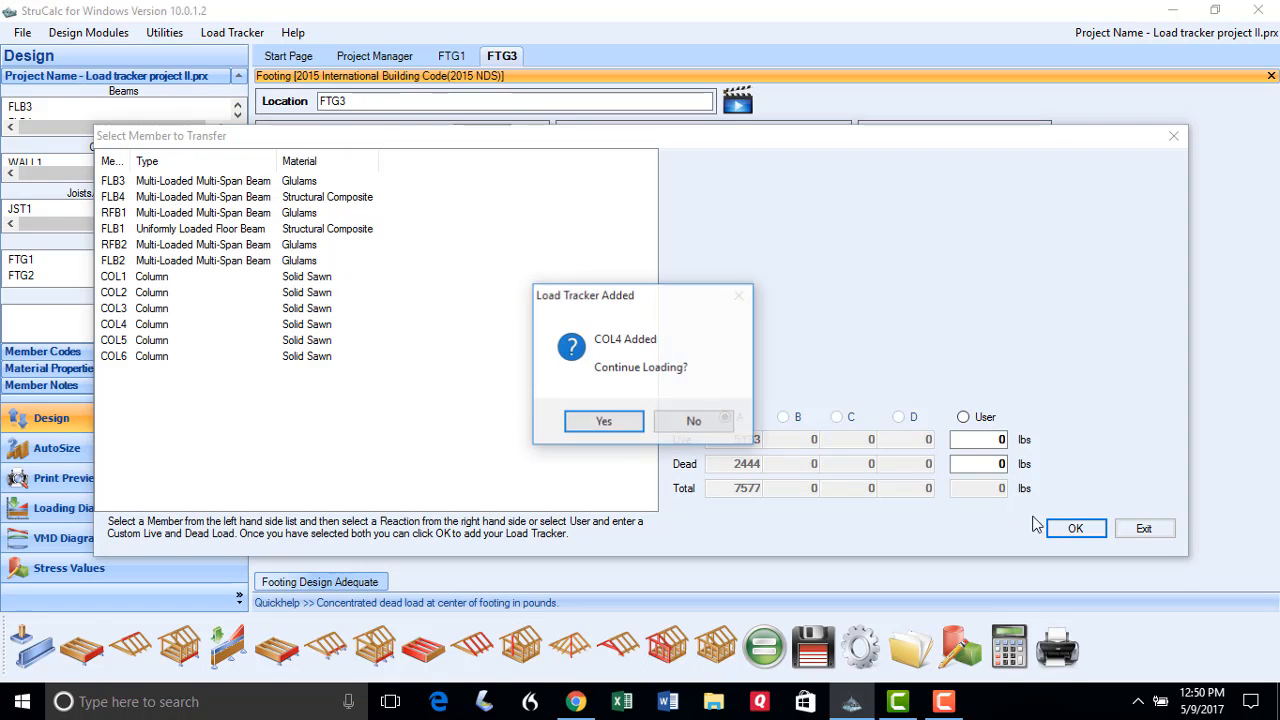
{"action": "left_click", "coordinate": [690, 421]}
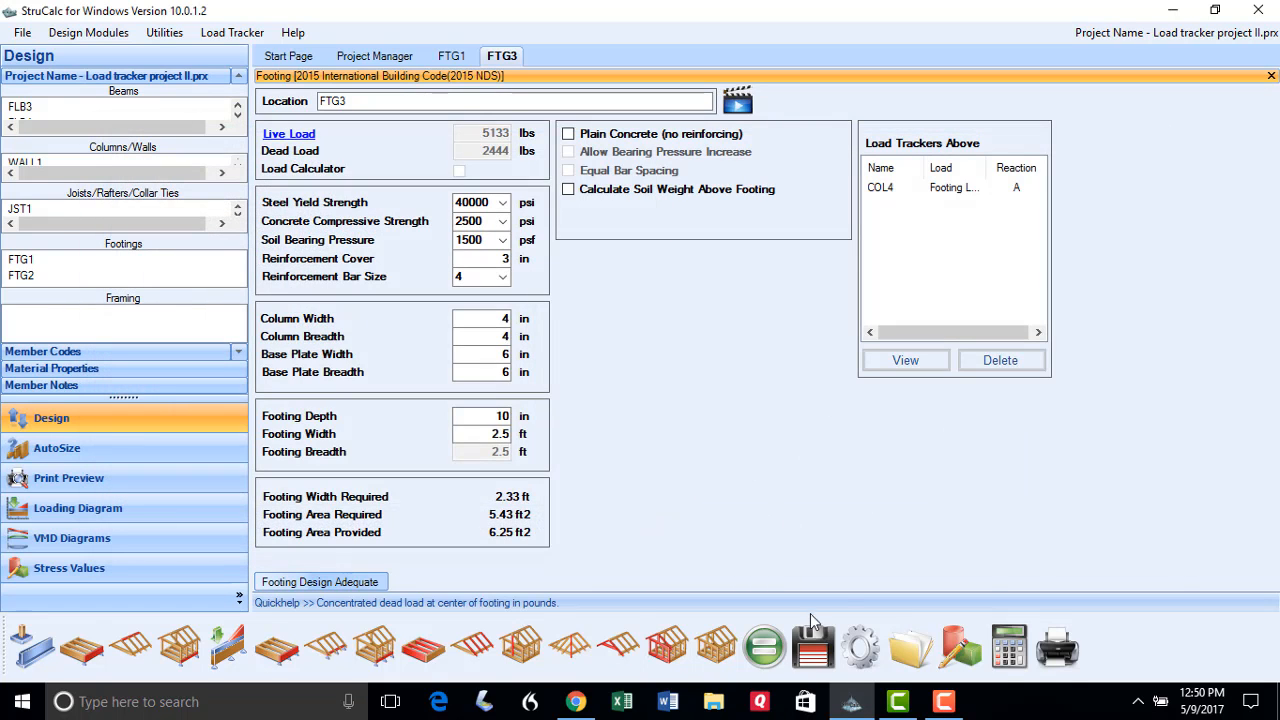
{"action": "left_click", "coordinate": [763, 648]}
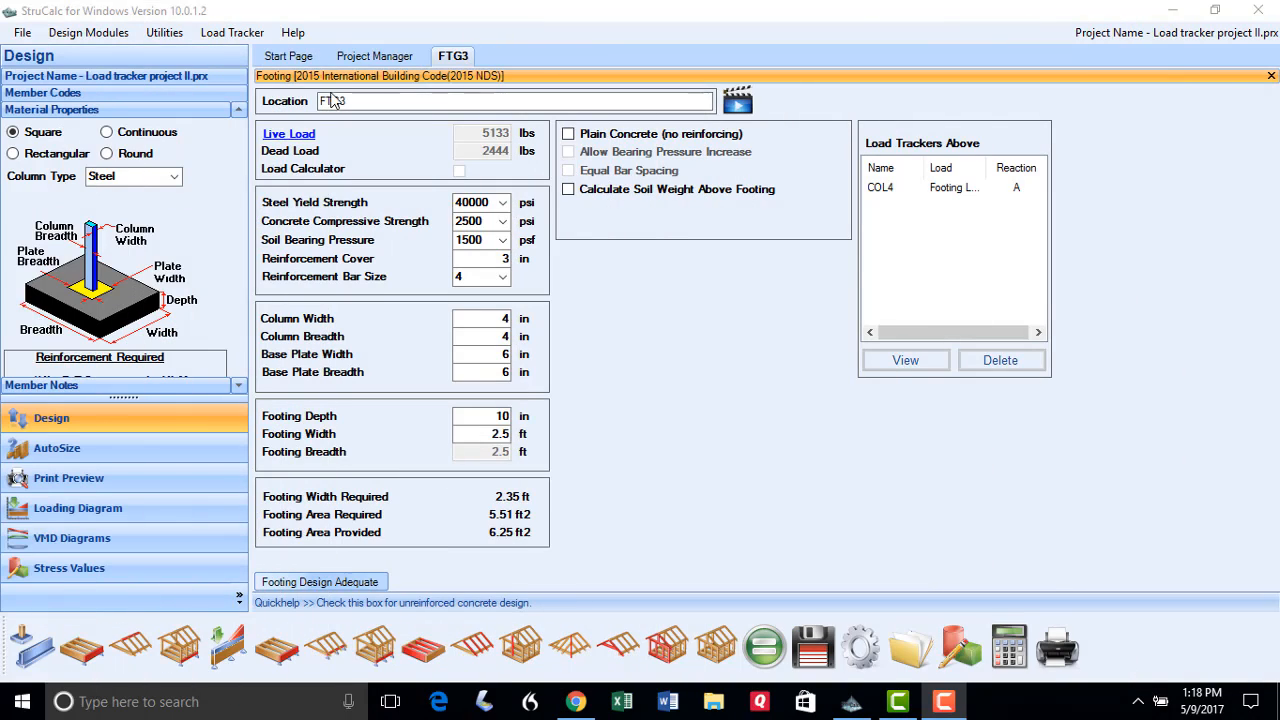
Rename the footing to FTG4 and delete its COL4 load tracker
{"action": "type", "text": "4"}
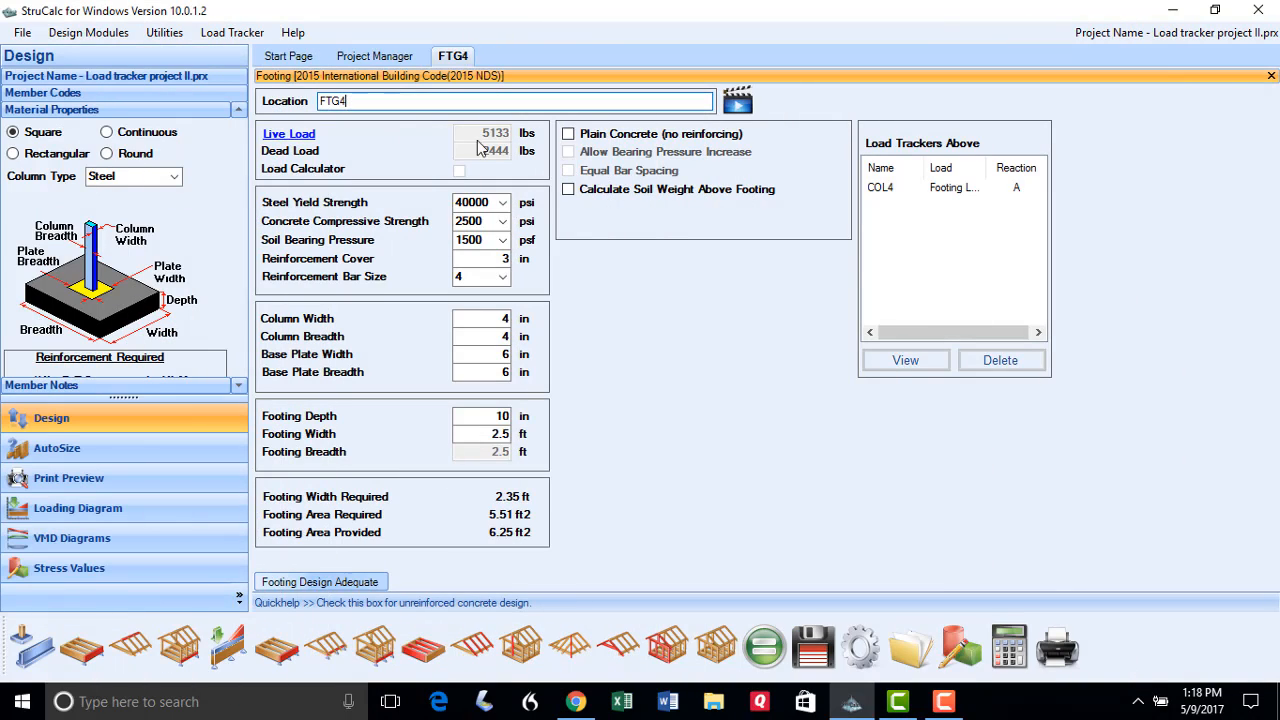
{"action": "left_click", "coordinate": [893, 196]}
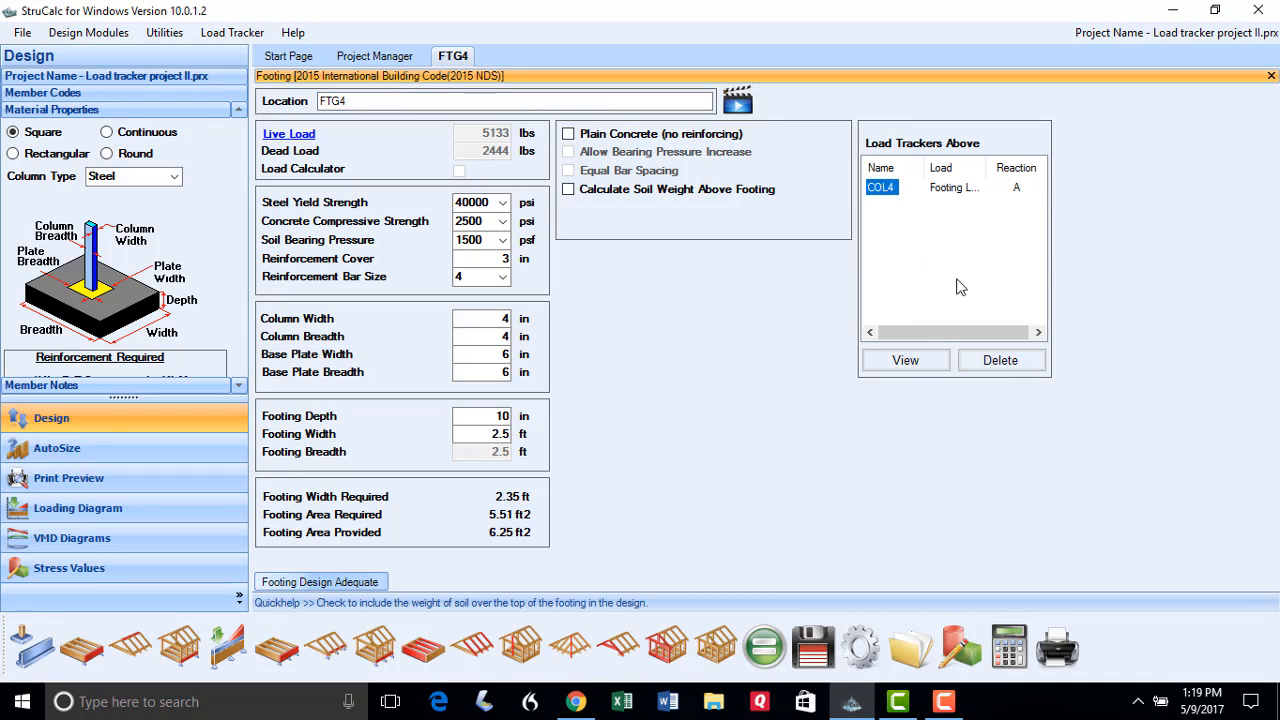
{"action": "left_click", "coordinate": [995, 362]}
{"action": "left_click", "coordinate": [655, 416]}
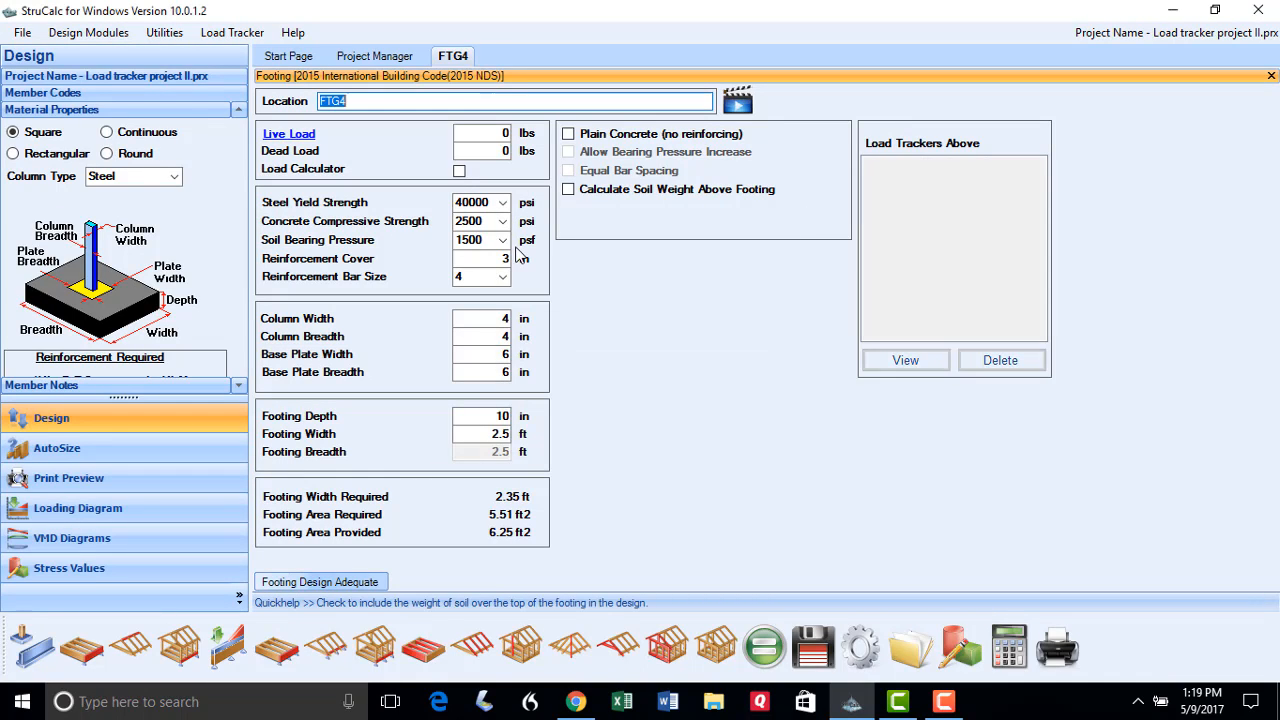
Load FTG4 with COL5's reaction A (6332 lb live, 2945 lb dead)
{"action": "left_click", "coordinate": [282, 139]}
{"action": "left_click", "coordinate": [135, 341]}
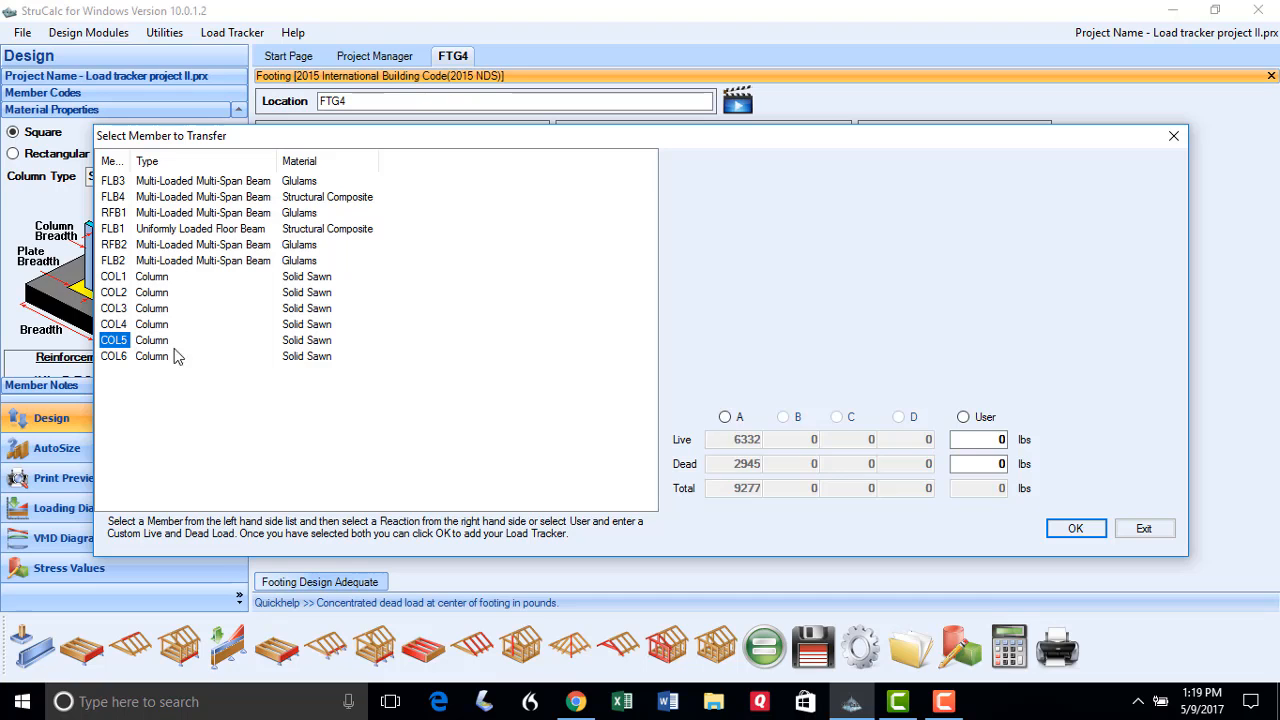
{"action": "left_click", "coordinate": [733, 418]}
{"action": "left_click", "coordinate": [1066, 529]}
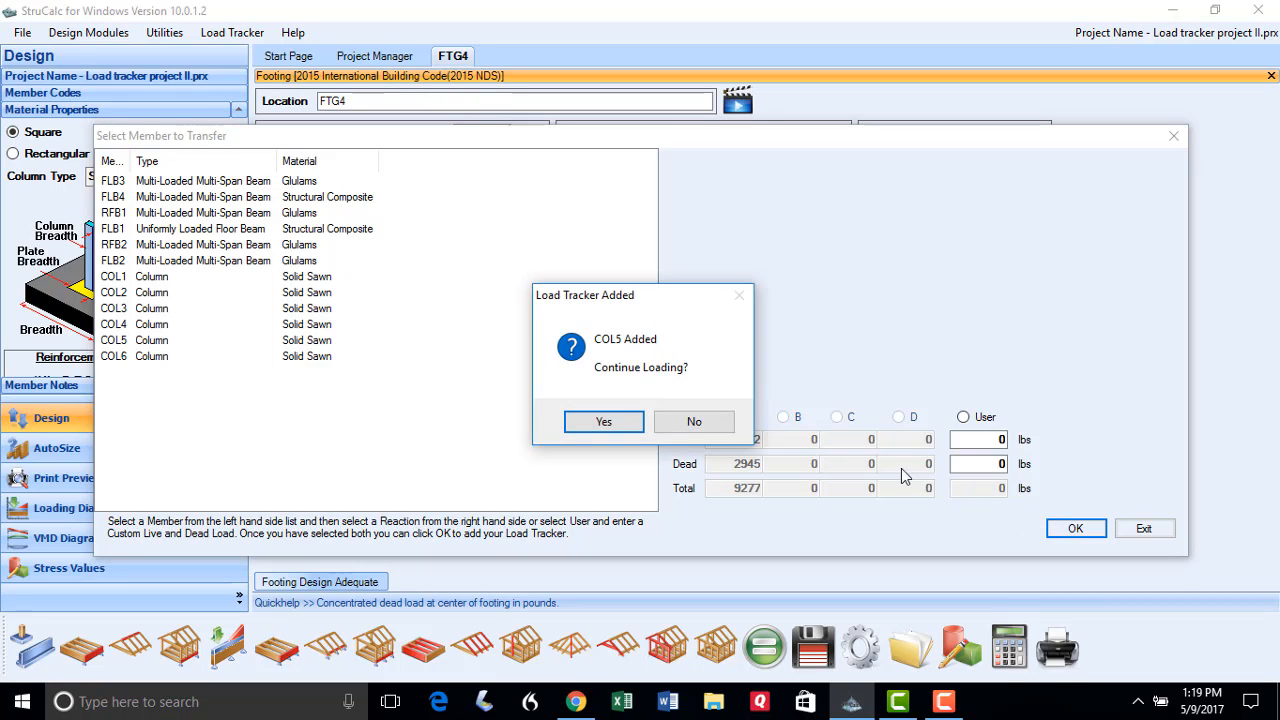
{"action": "left_click", "coordinate": [694, 421]}
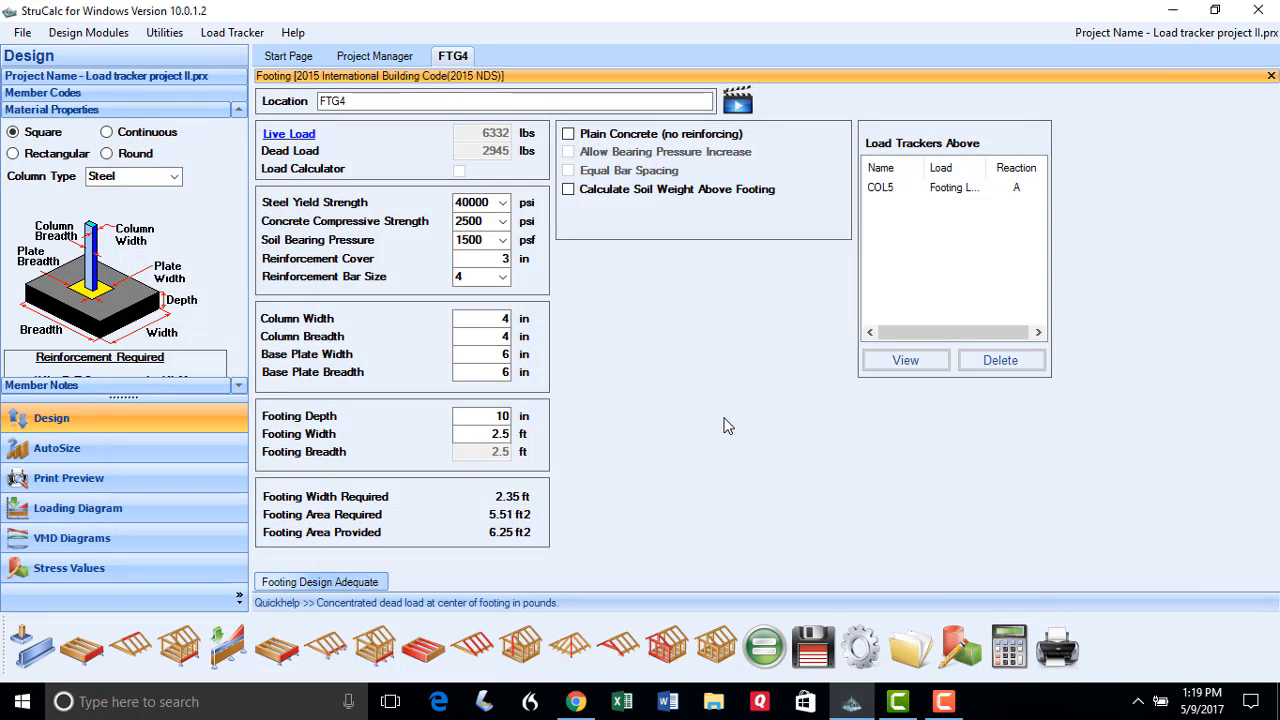
Resize the FTG4 footing width and rerun the check so it rates adequate
{"action": "double_click", "coordinate": [483, 431]}
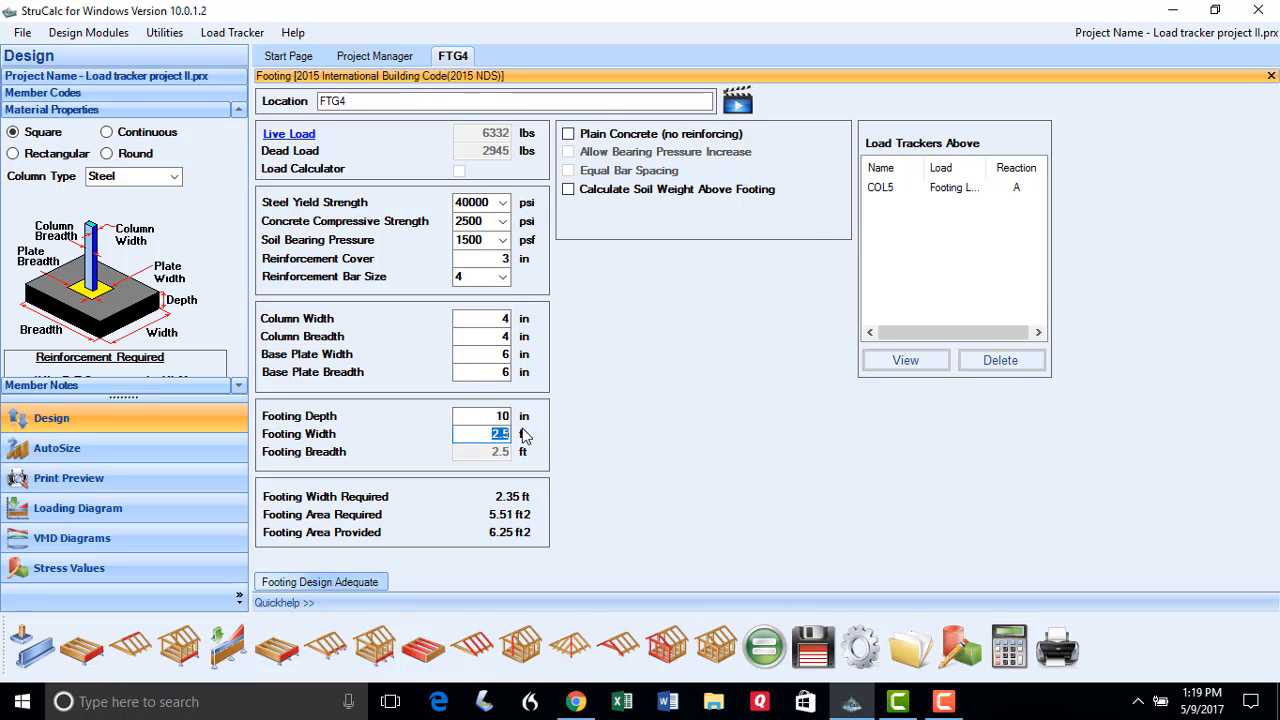
{"action": "type", "text": "2"}
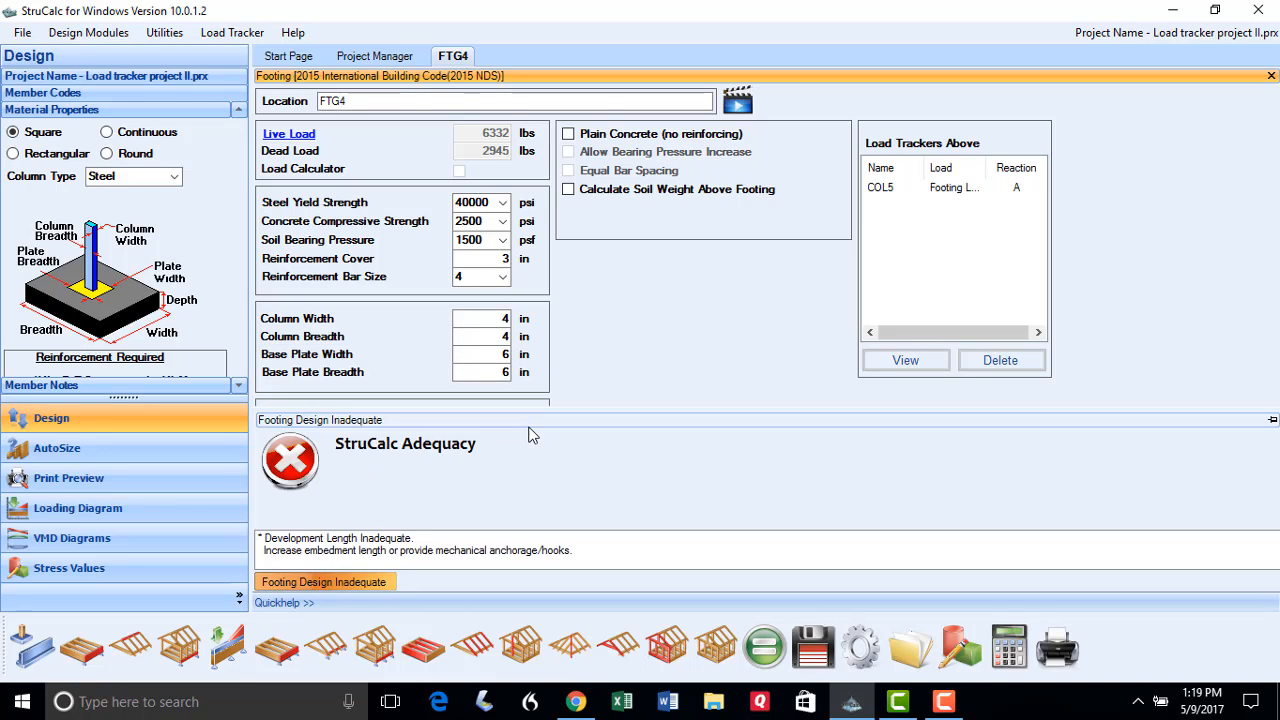
{"action": "left_click", "coordinate": [763, 647]}
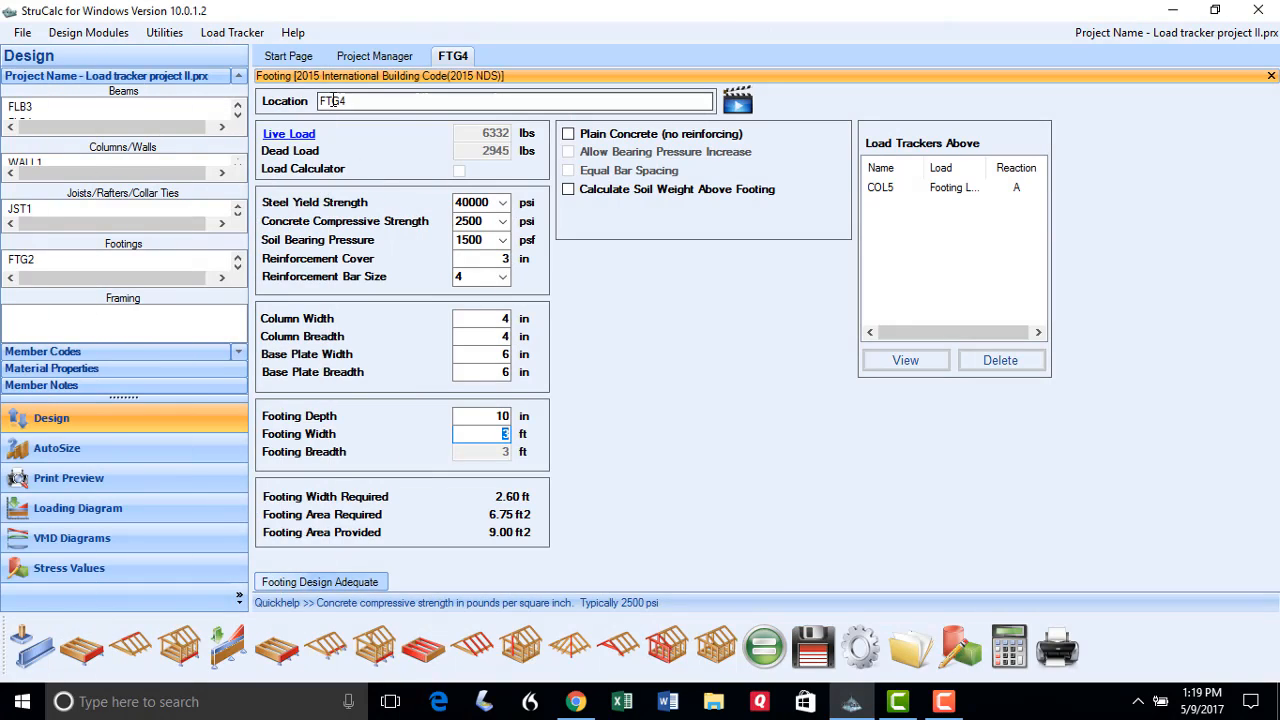
{"action": "left_click", "coordinate": [349, 100]}
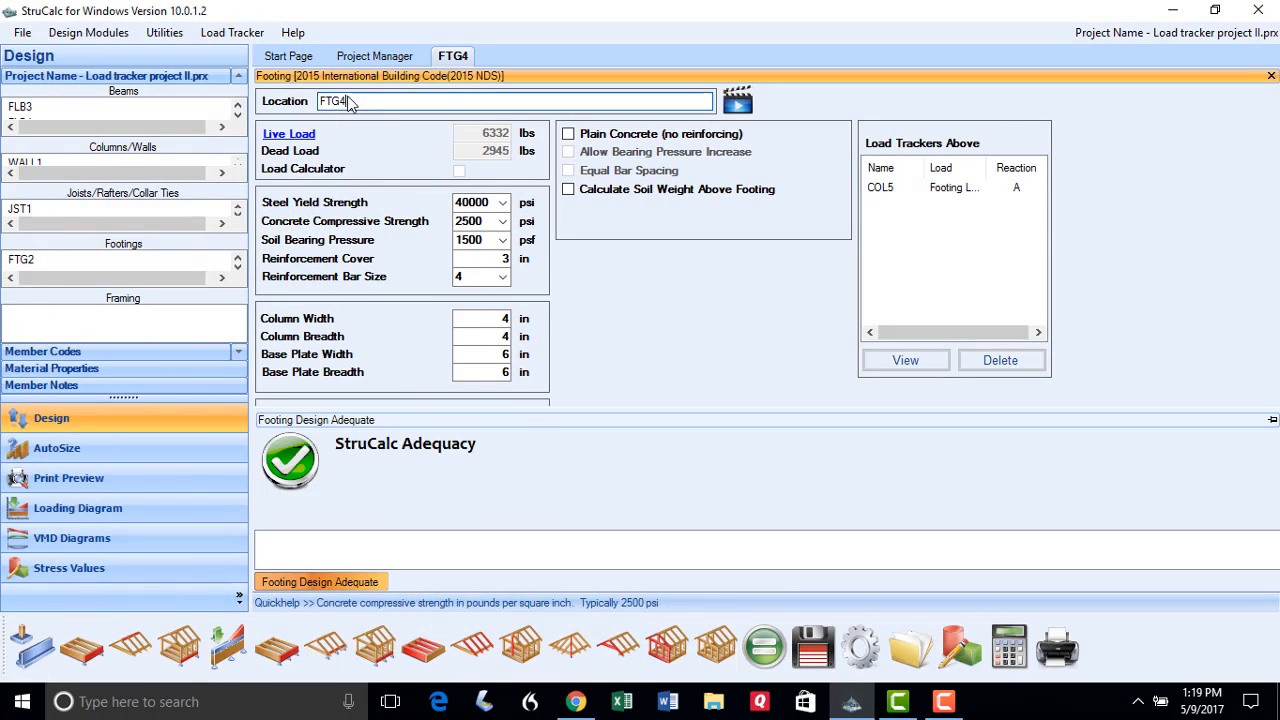
Rename the footing to FTG5 and delete its COL5 load tracker
{"action": "key", "text": "BackSpace"}
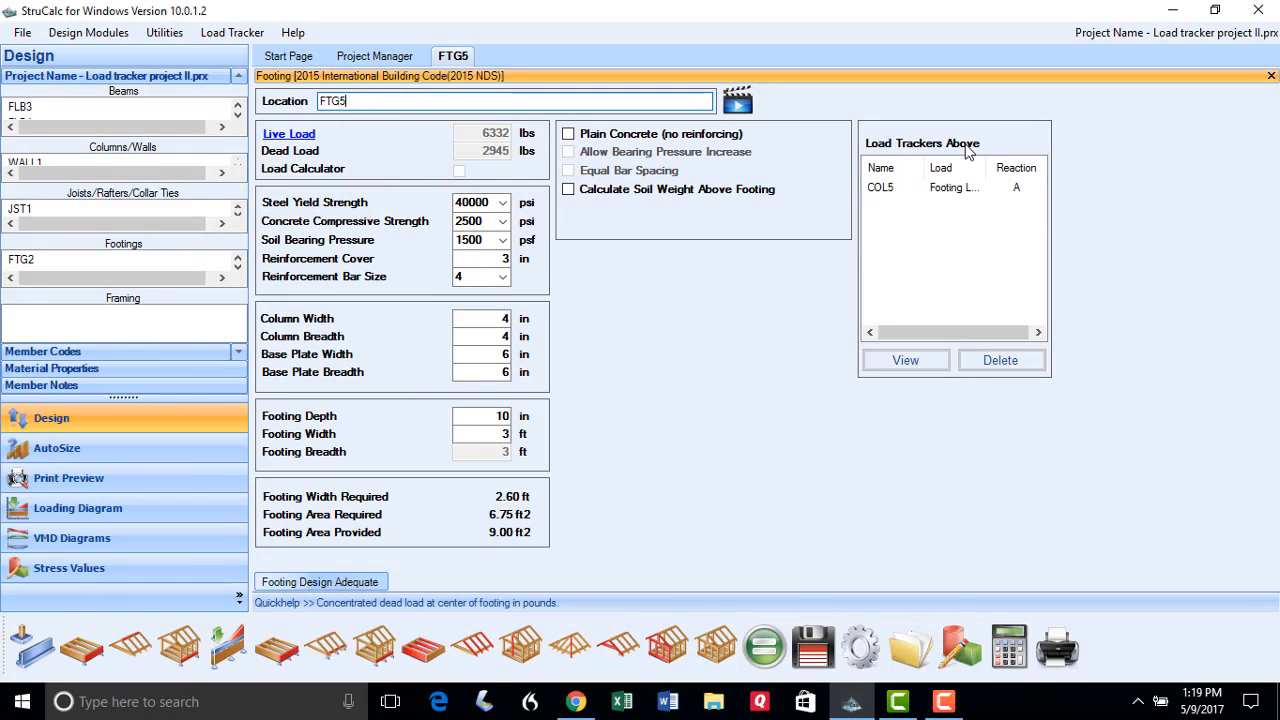
{"action": "left_click", "coordinate": [882, 188]}
{"action": "key", "text": "Delete"}
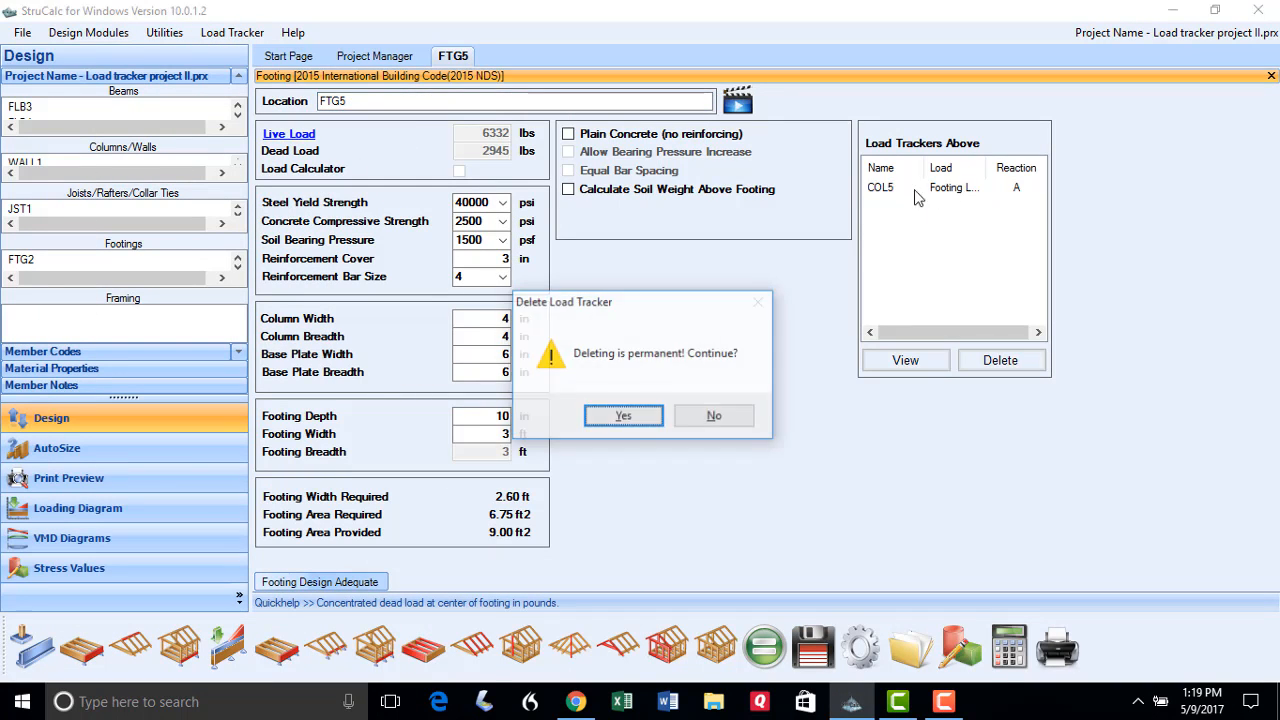
{"action": "left_click", "coordinate": [643, 420]}
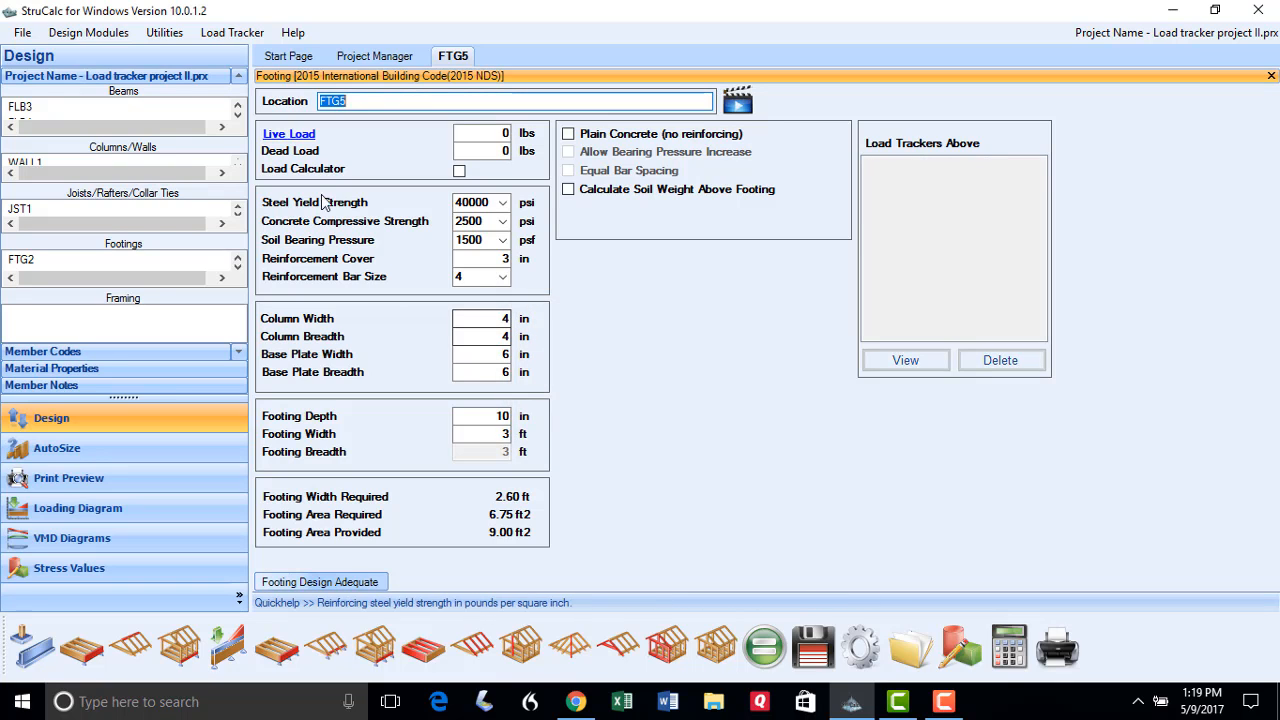
Load FTG5 with COL6's reaction A (0 lb live, 781 lb dead)
{"action": "left_click", "coordinate": [300, 135]}
{"action": "left_click", "coordinate": [116, 357]}
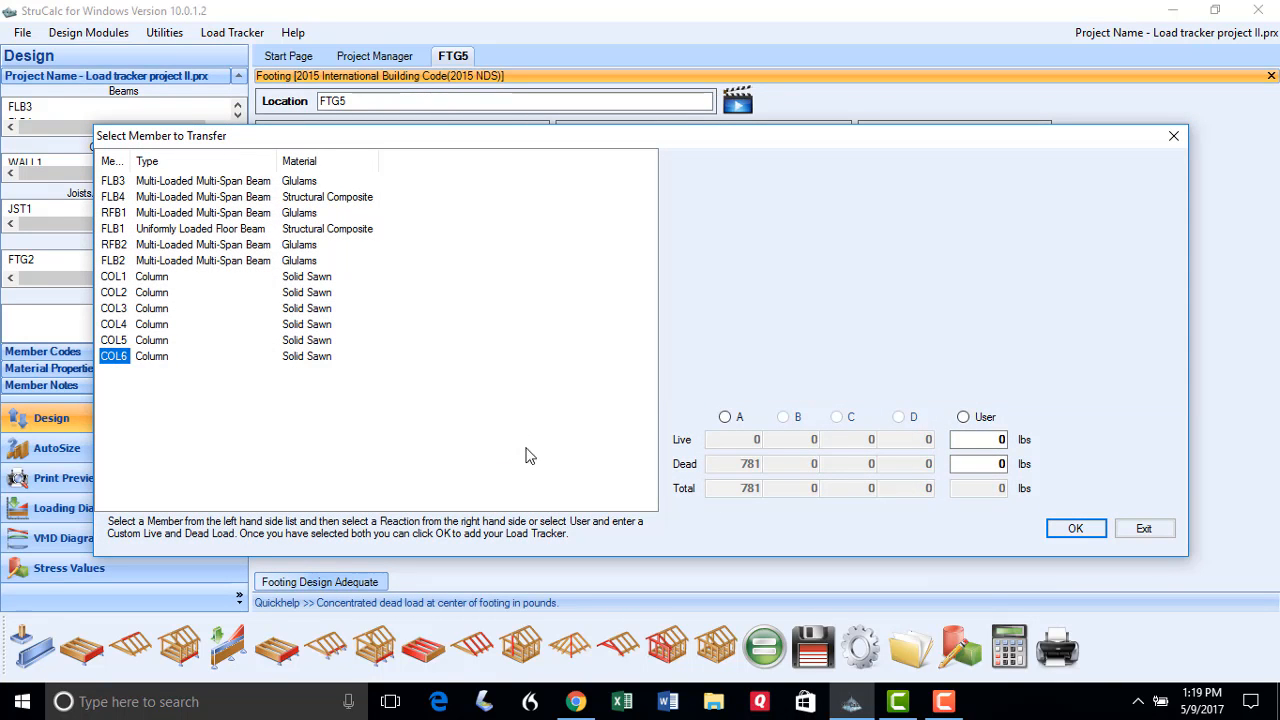
{"action": "left_click", "coordinate": [725, 417]}
{"action": "left_click", "coordinate": [1060, 527]}
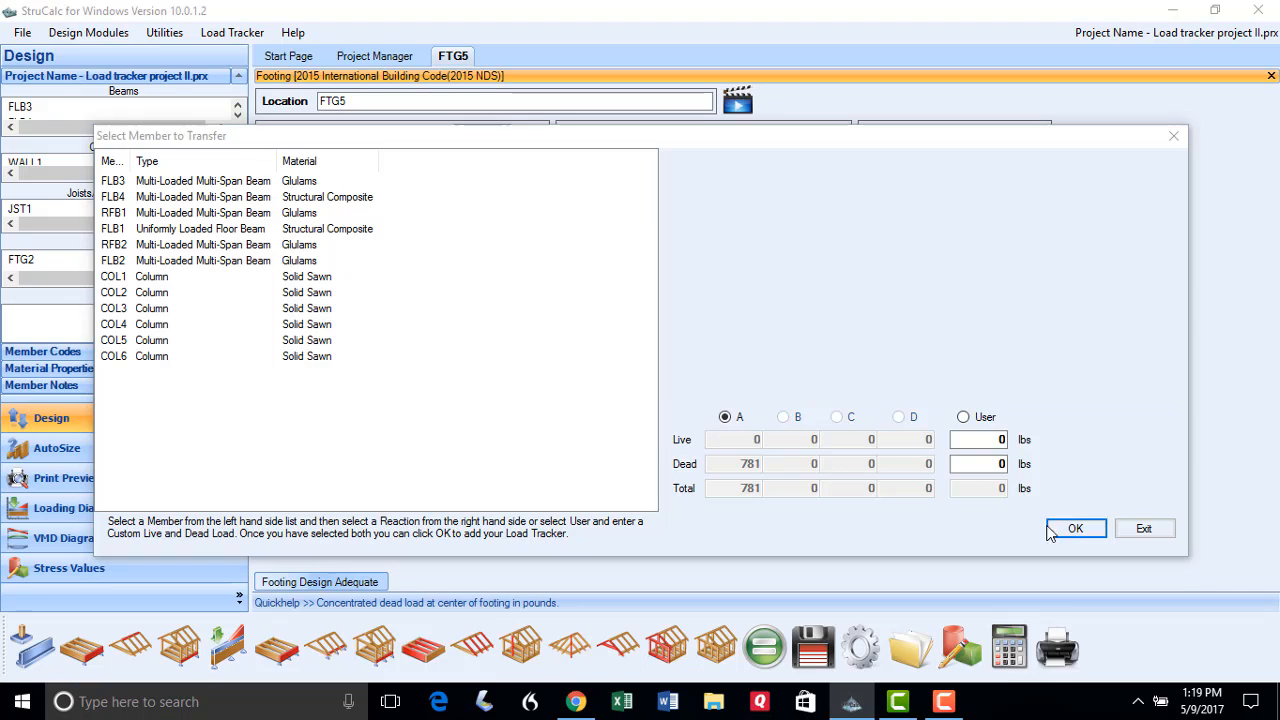
{"action": "left_click", "coordinate": [696, 422]}
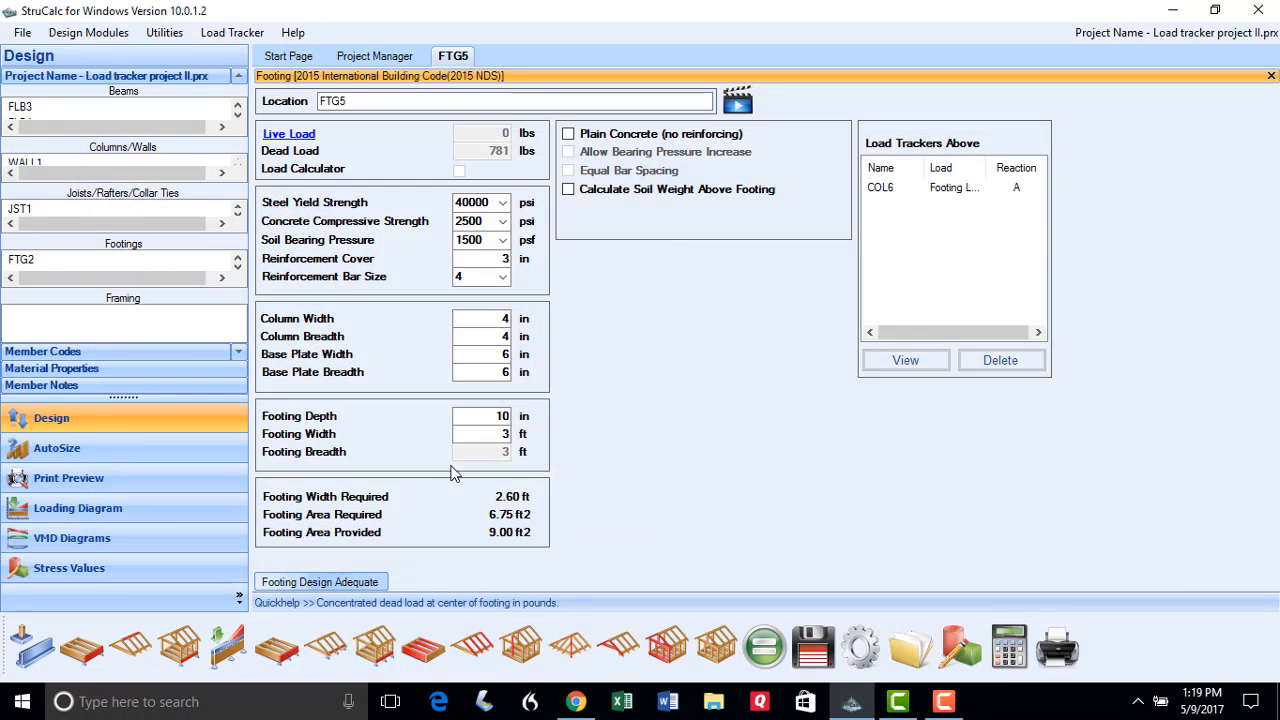
Set the FTG5 footing width to 2 ft, recalculate, and save the project
{"action": "left_click", "coordinate": [478, 434]}
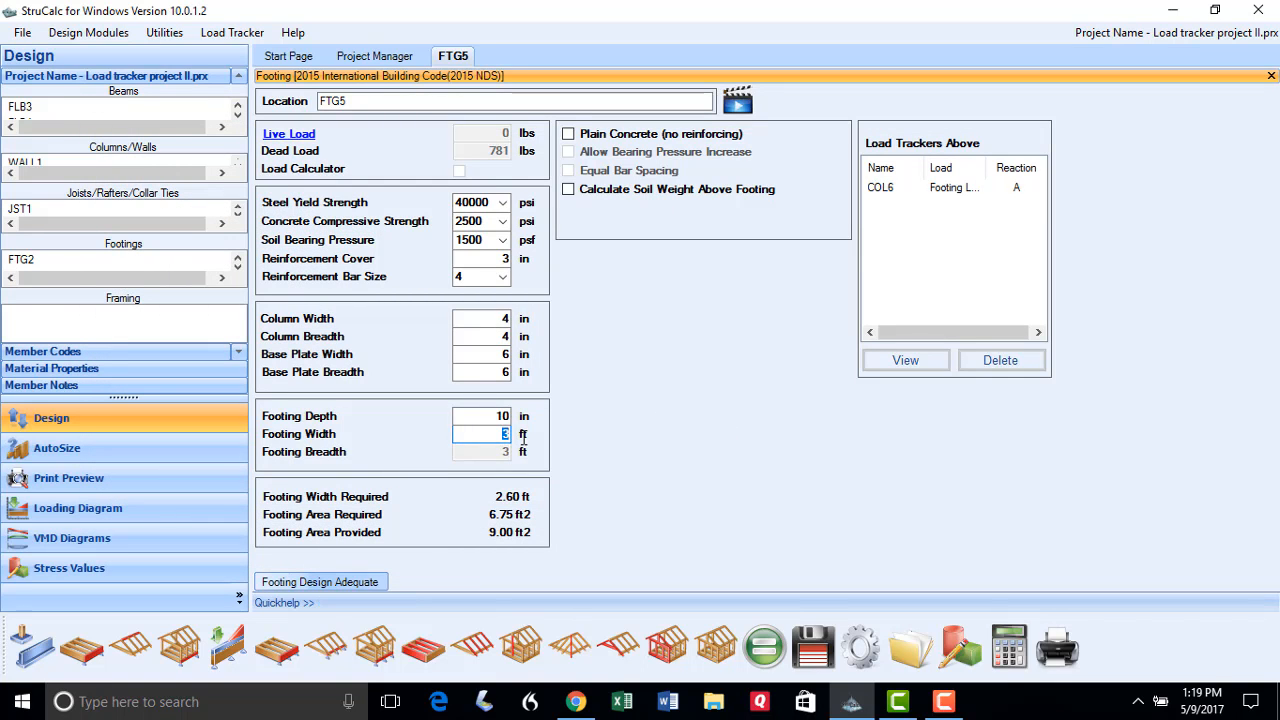
{"action": "type", "text": "2"}
{"action": "key", "text": "Return"}
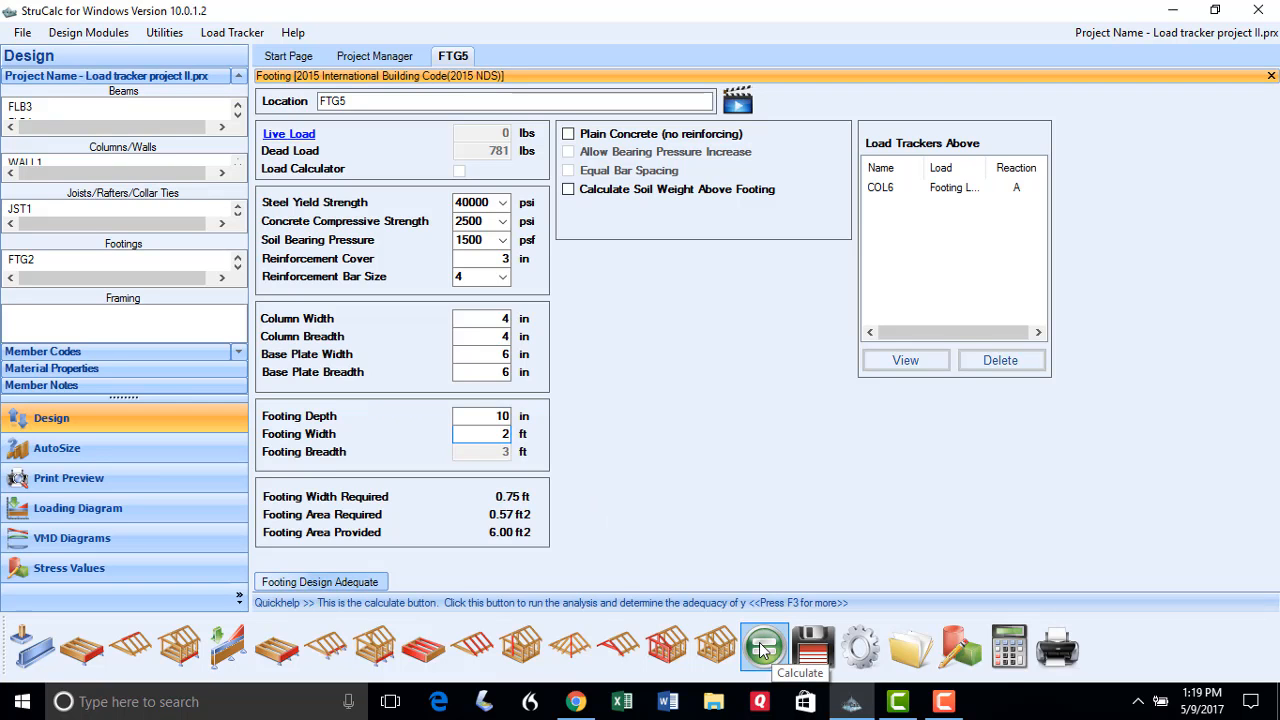
{"action": "left_click", "coordinate": [762, 650]}
{"action": "left_click", "coordinate": [812, 650]}
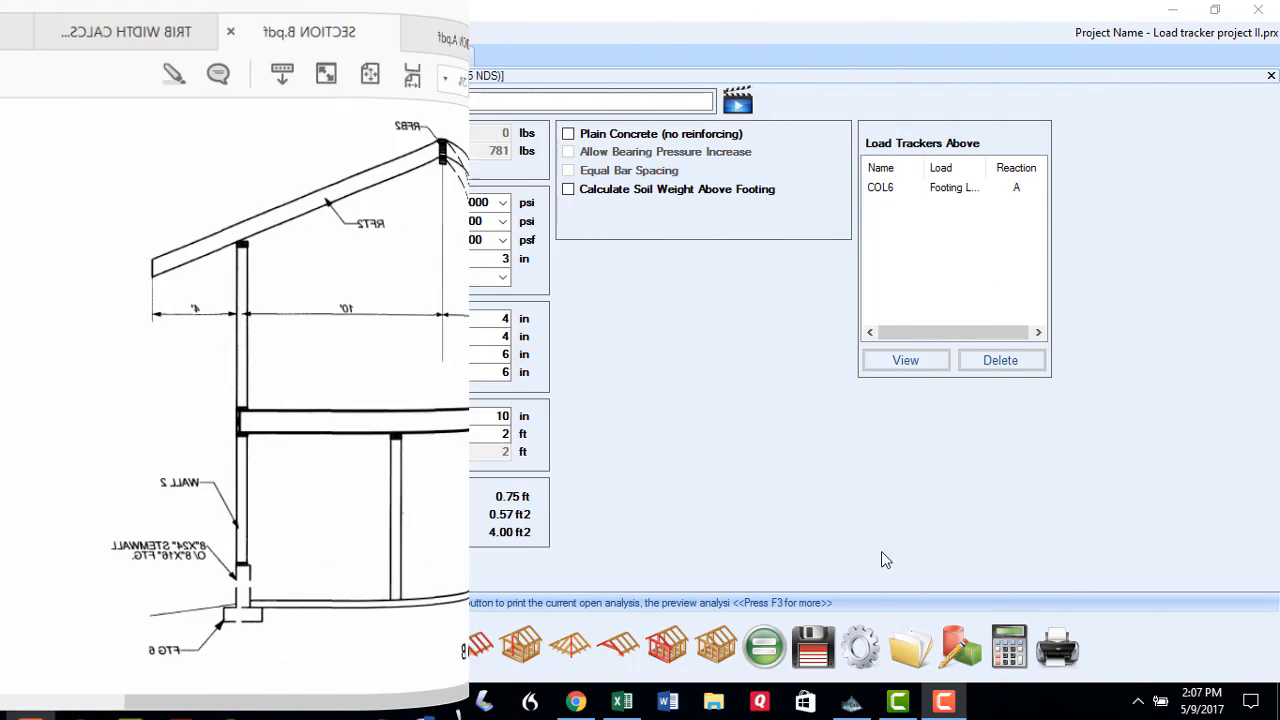
Create wall WALL2 with 2 floors, 8 ft upper floor height and 6 ft wall height
{"action": "left_click", "coordinate": [720, 648]}
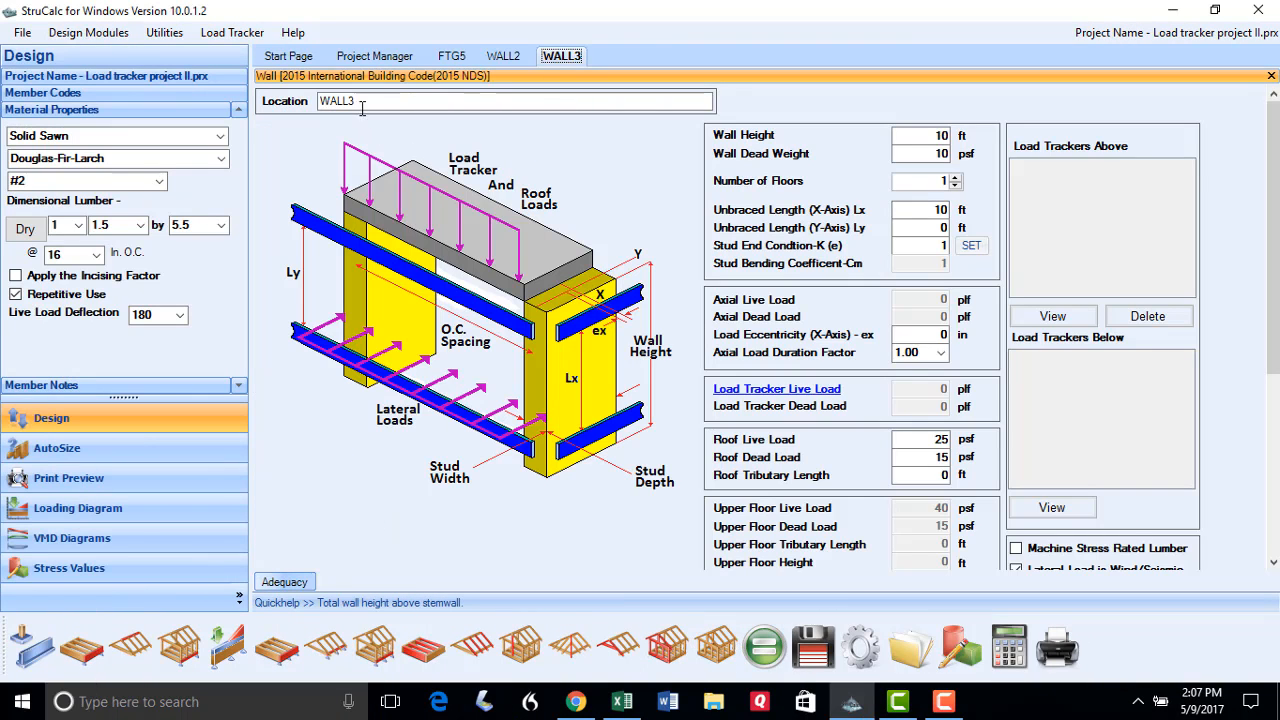
{"action": "type", "text": "2"}
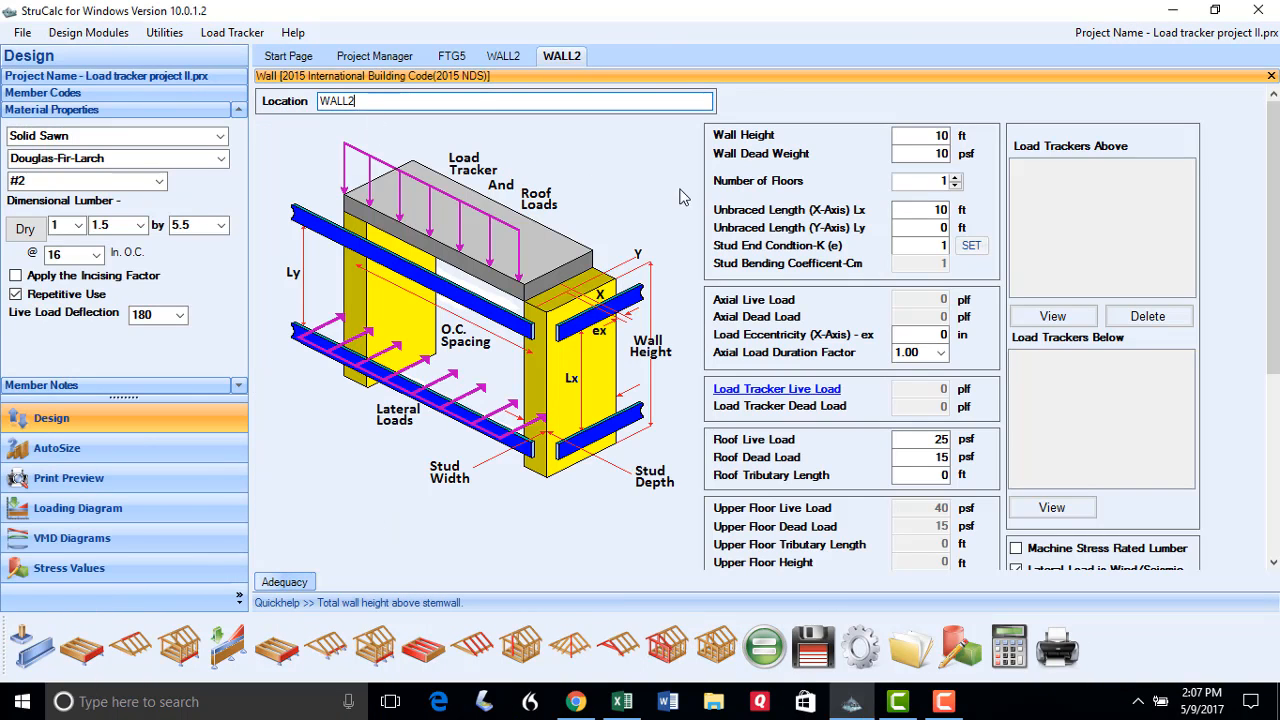
{"action": "left_click", "coordinate": [955, 177]}
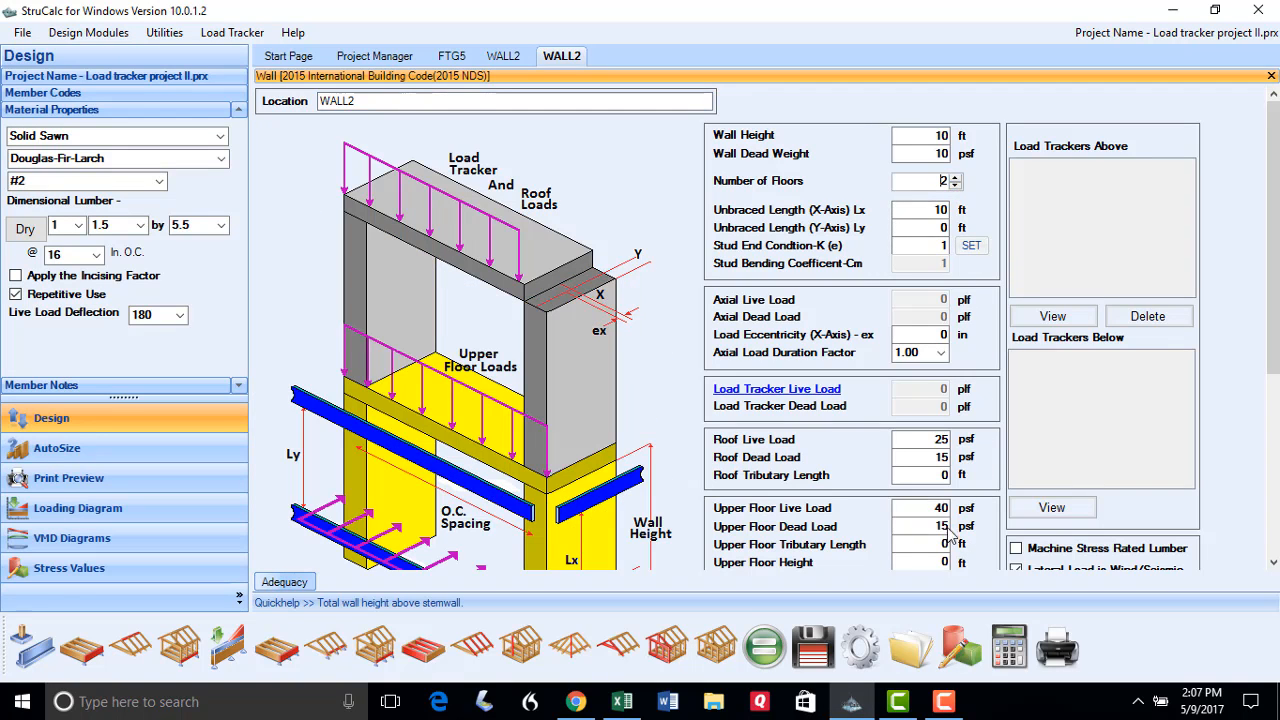
{"action": "left_click", "coordinate": [925, 562]}
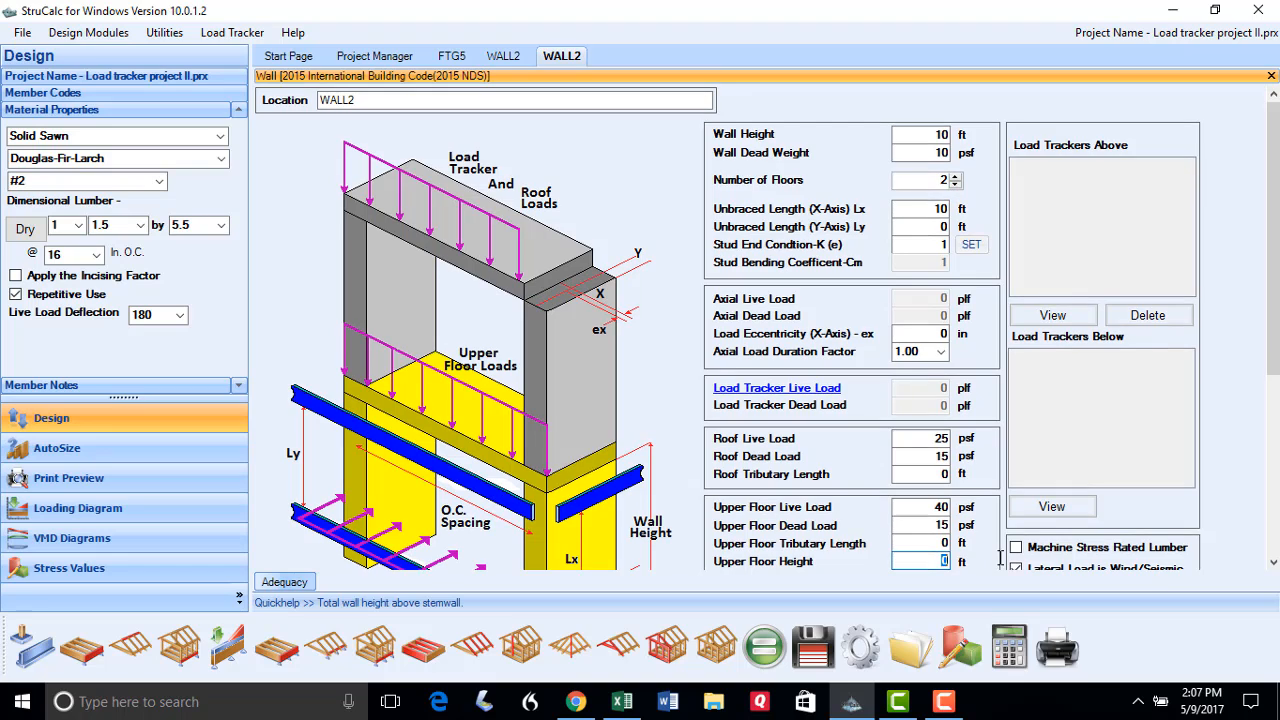
{"action": "type", "text": "8"}
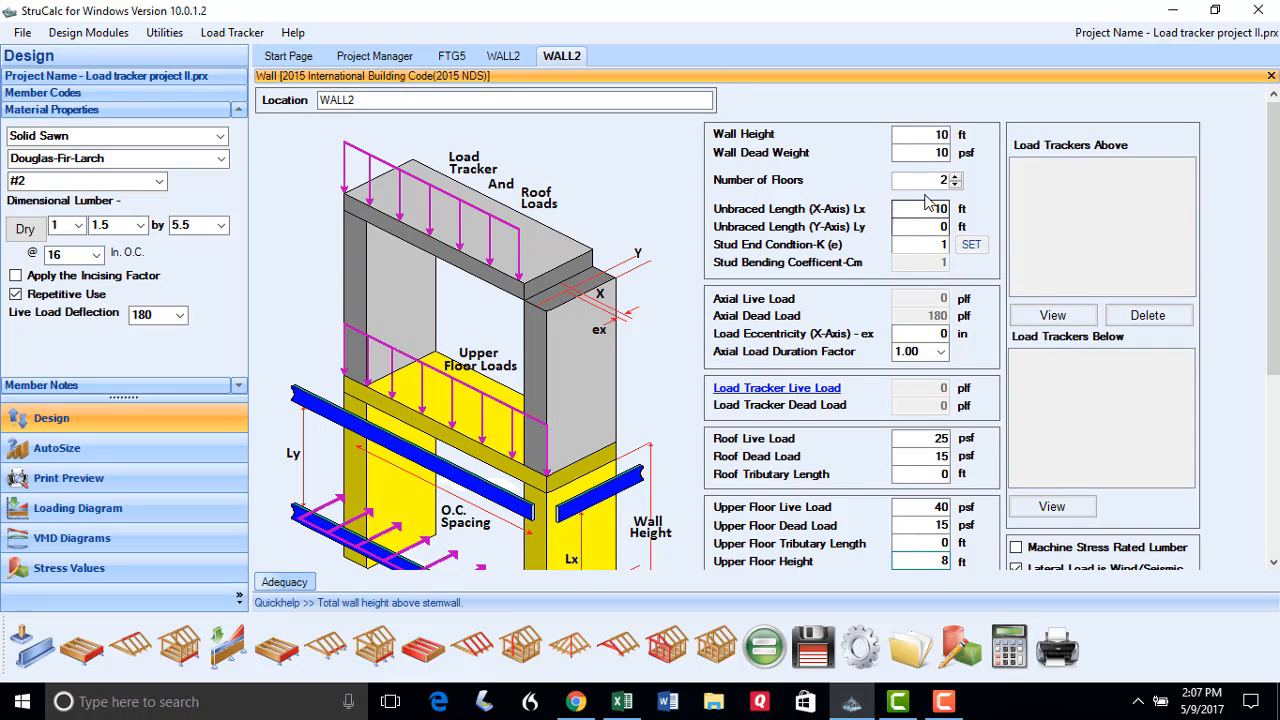
{"action": "left_click", "coordinate": [938, 135]}
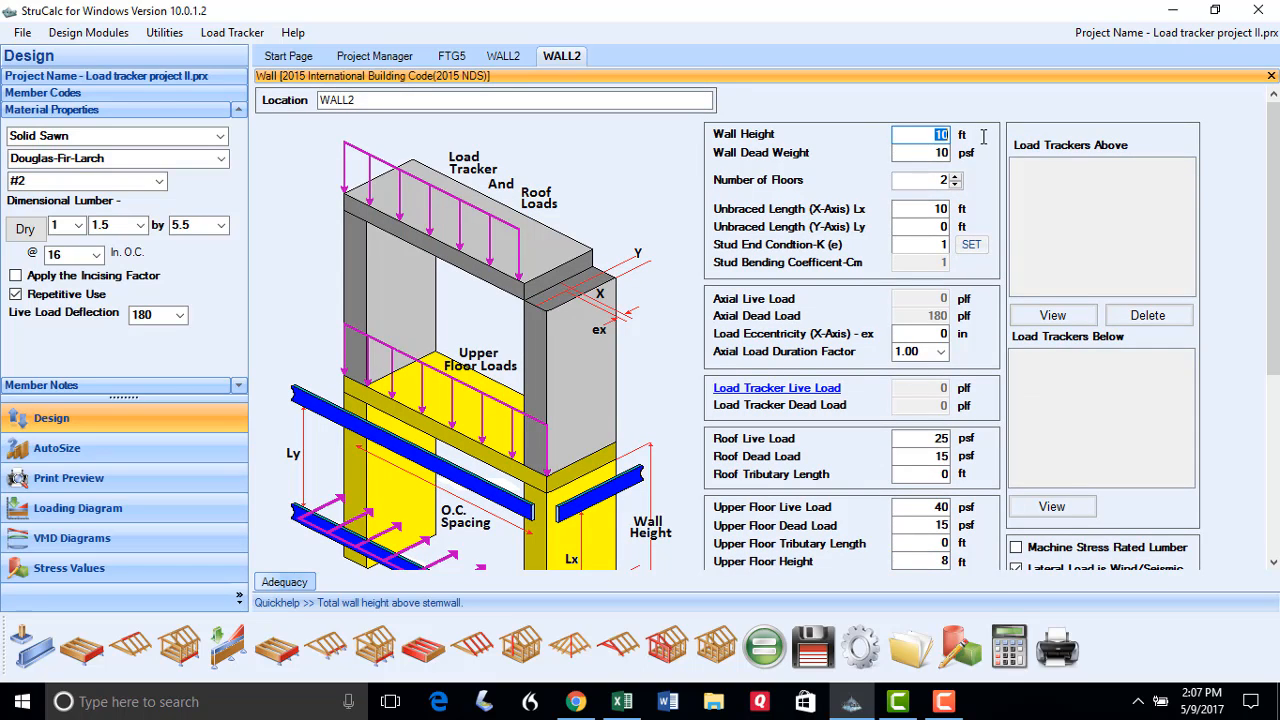
{"action": "type", "text": "6"}
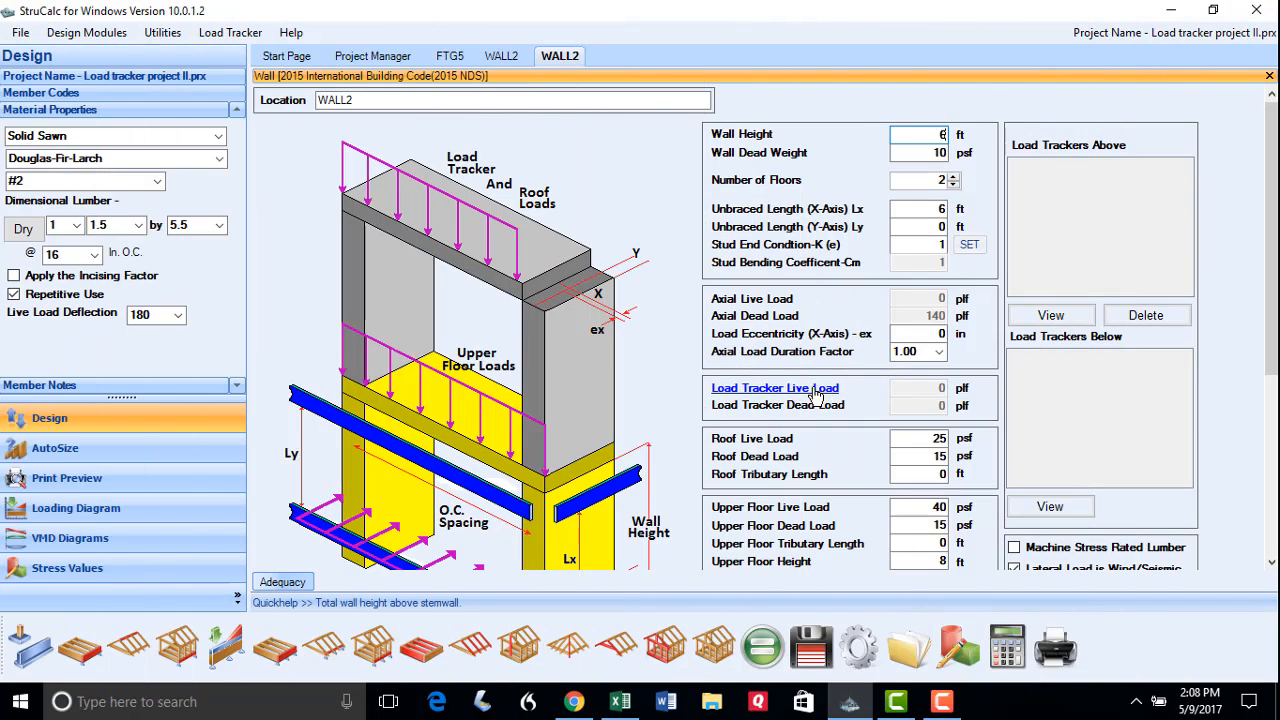
Bring up WALL2's list of members available for live load transfer
{"action": "left_click", "coordinate": [813, 393]}
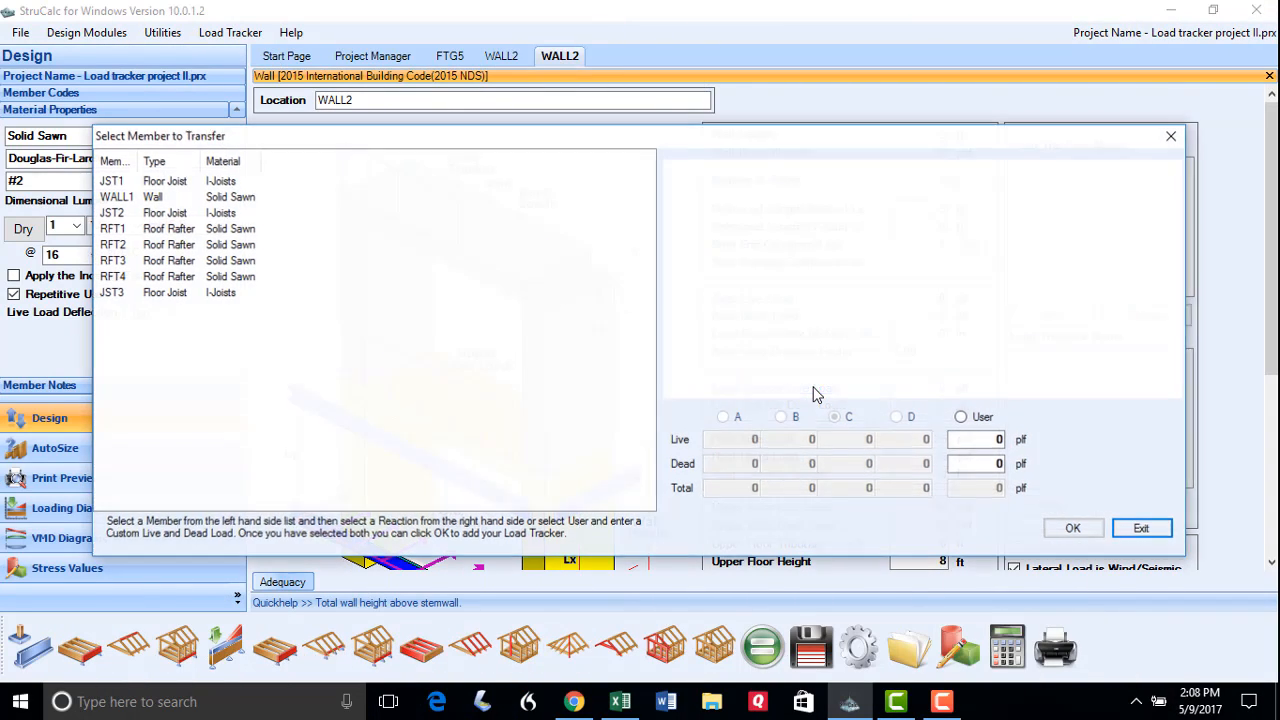
Add RFT2 reaction B and JST3 reaction C load trackers to WALL2
{"action": "left_click", "coordinate": [113, 246]}
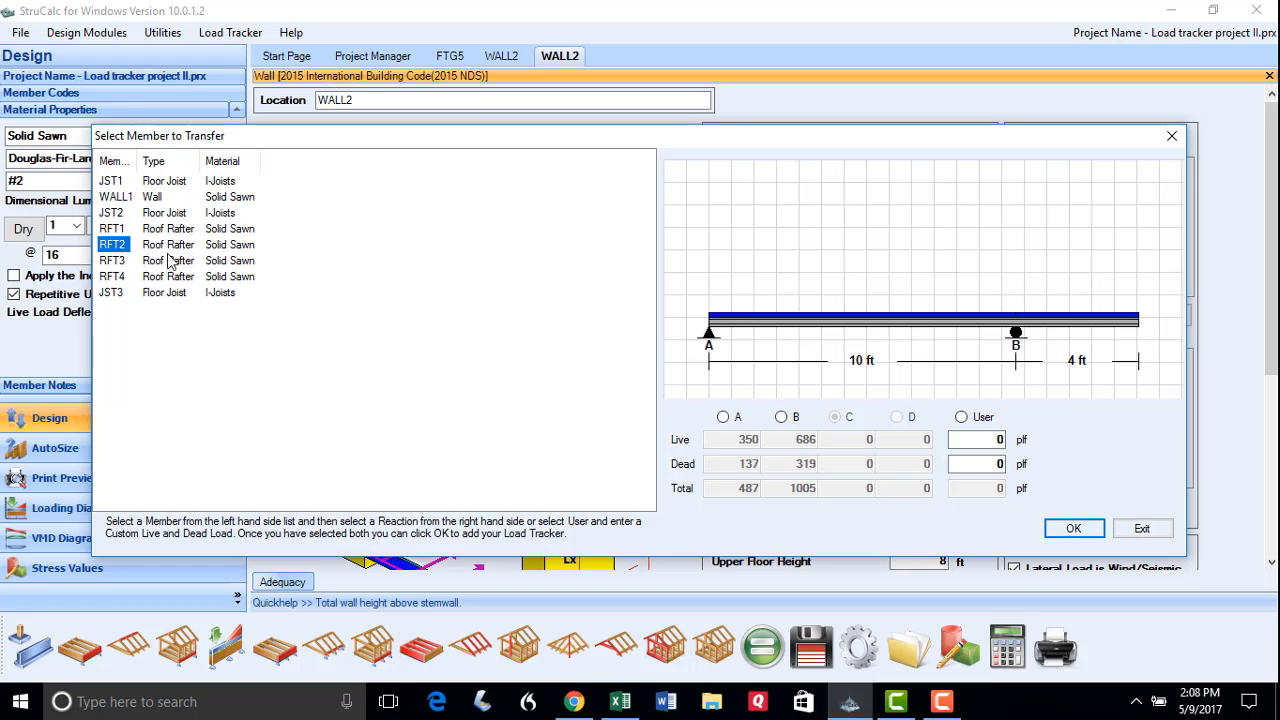
{"action": "left_click", "coordinate": [782, 416]}
{"action": "left_click", "coordinate": [1066, 529]}
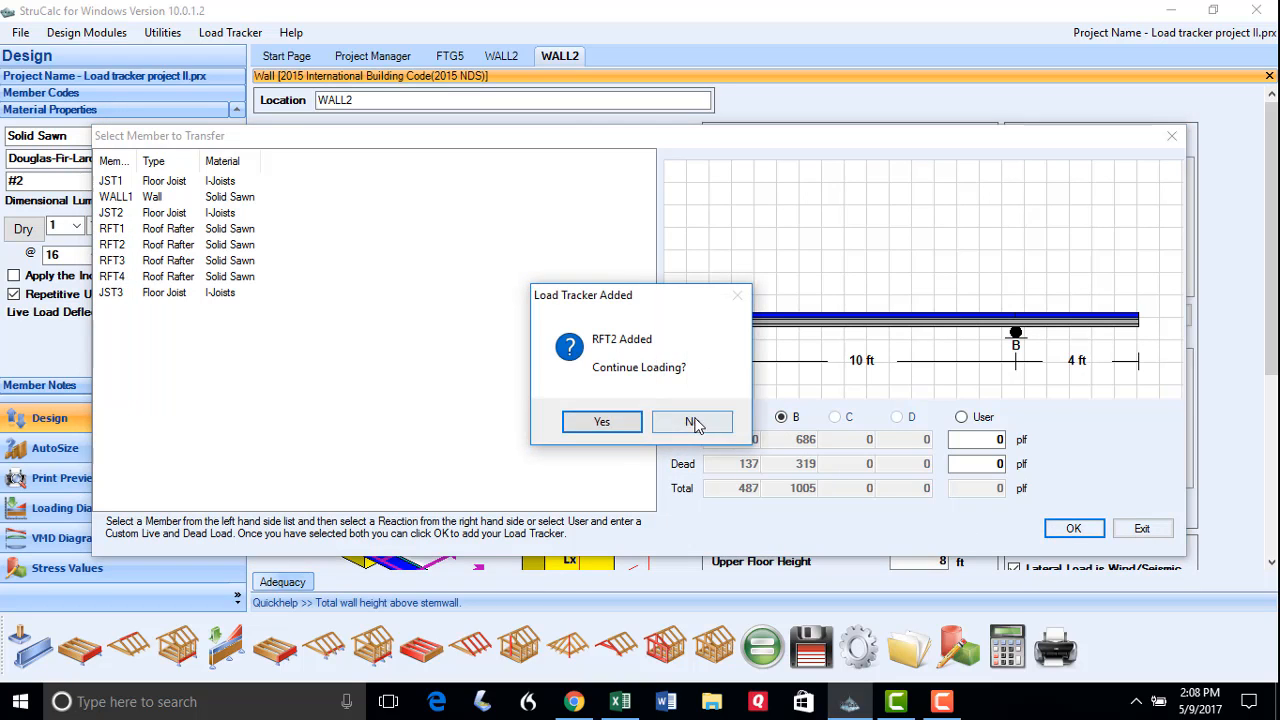
{"action": "left_click", "coordinate": [592, 421]}
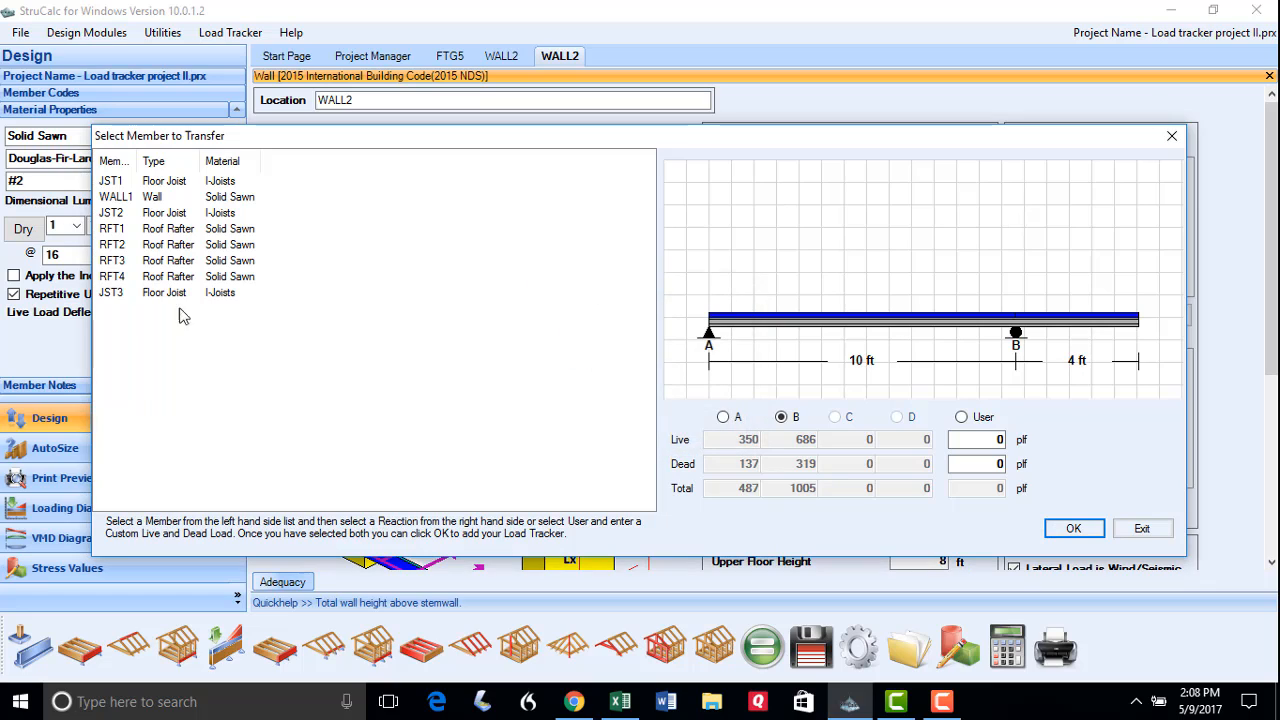
{"action": "left_click", "coordinate": [112, 294]}
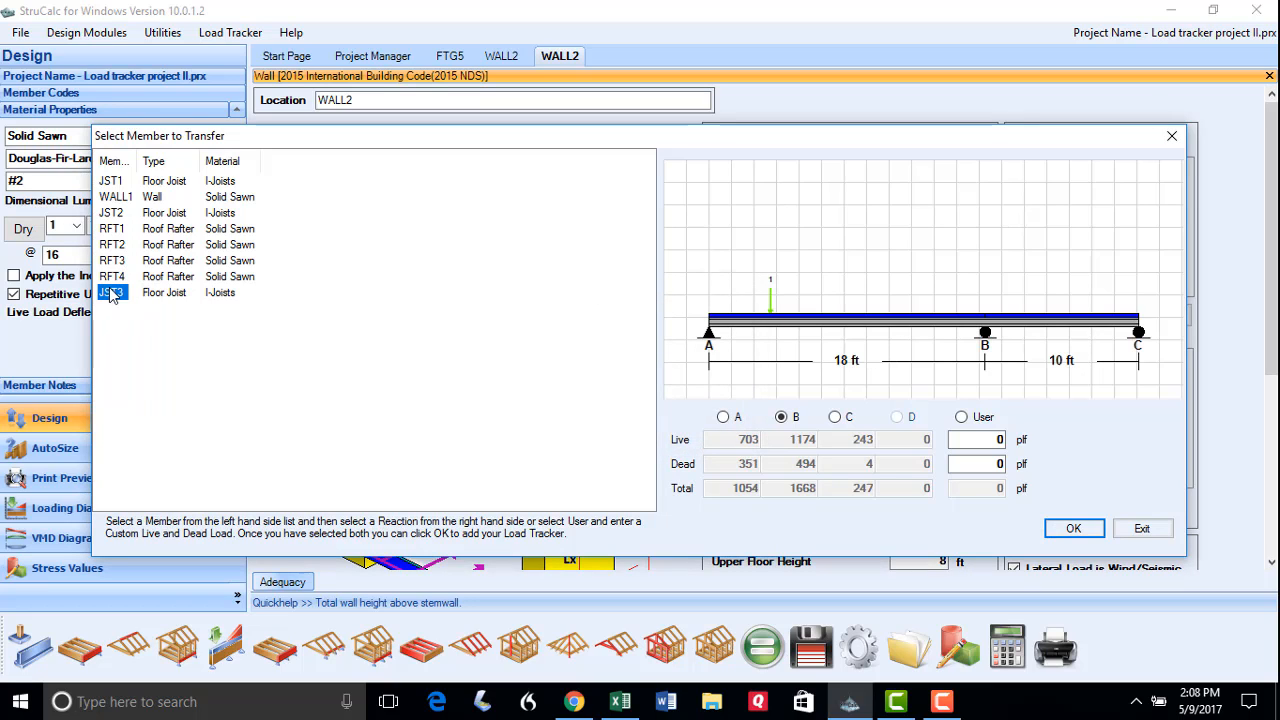
{"action": "left_click", "coordinate": [835, 417]}
{"action": "left_click", "coordinate": [1052, 530]}
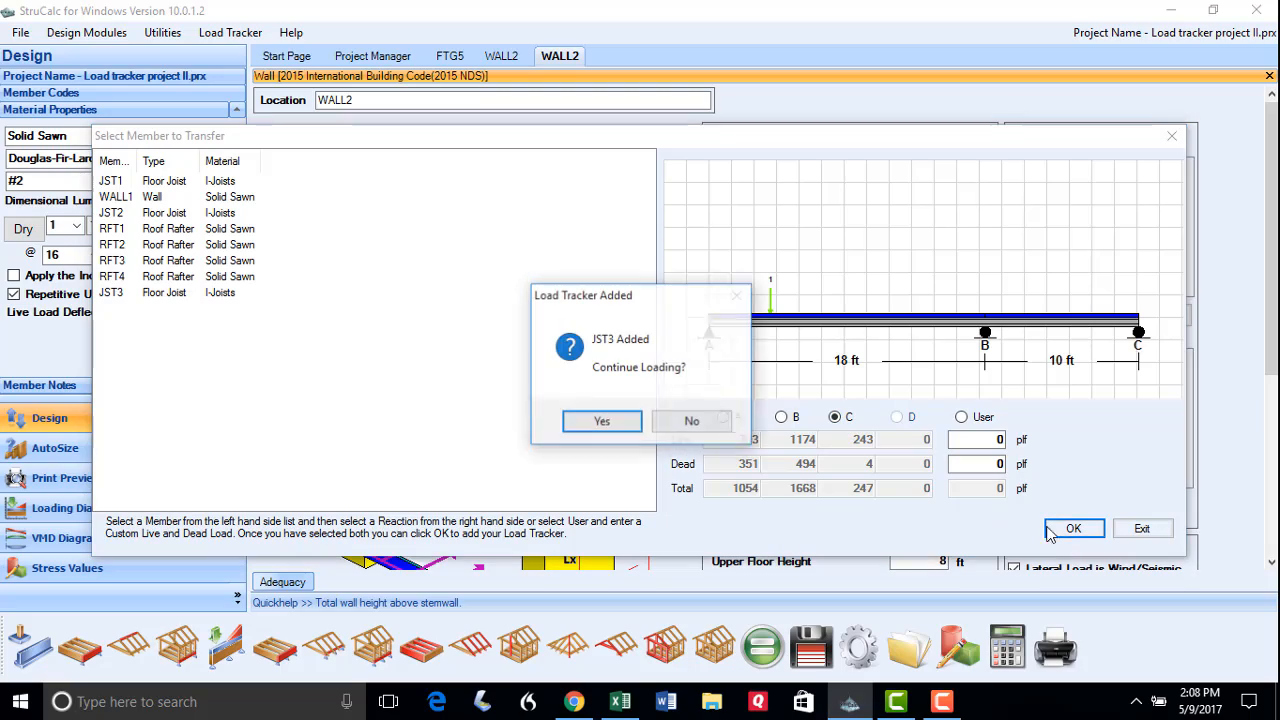
{"action": "left_click", "coordinate": [692, 421]}
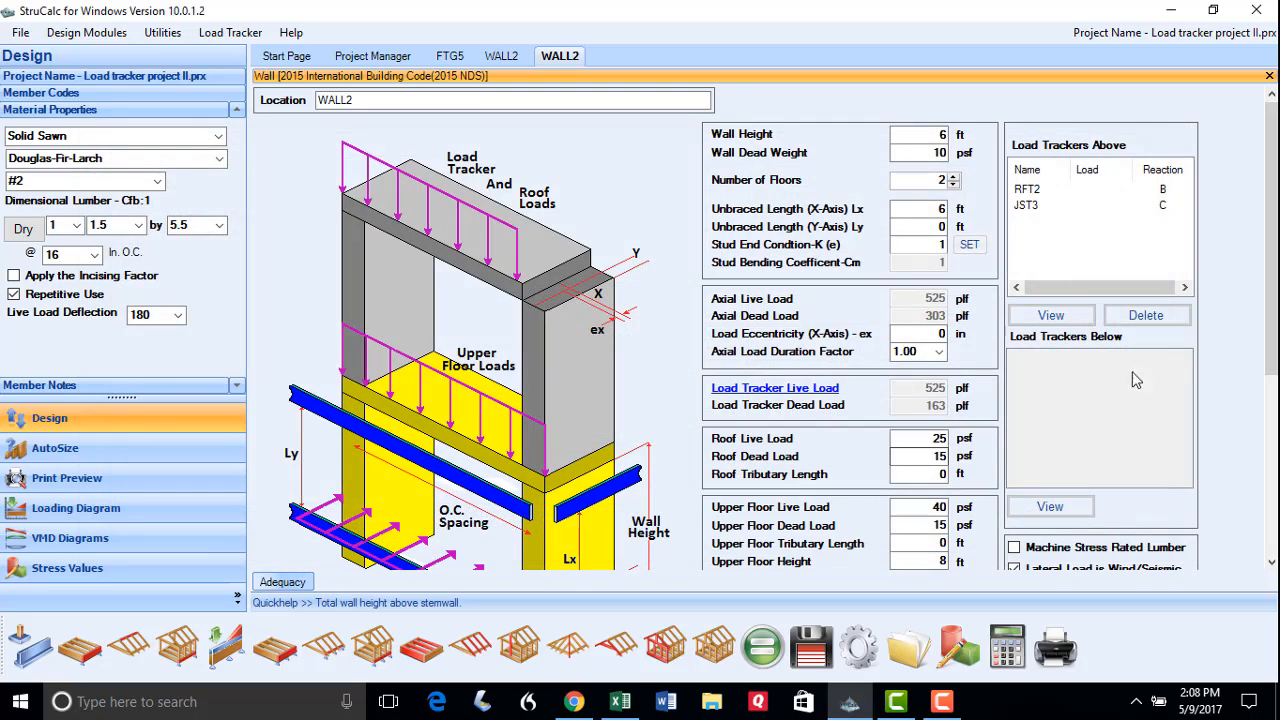
Apply a 20 psf uniform lateral load, calculate WALL2 (adequate by 89.1%) and save it
{"action": "left_click_drag", "start_coordinate": [1272, 330], "coordinate": [1272, 444]}
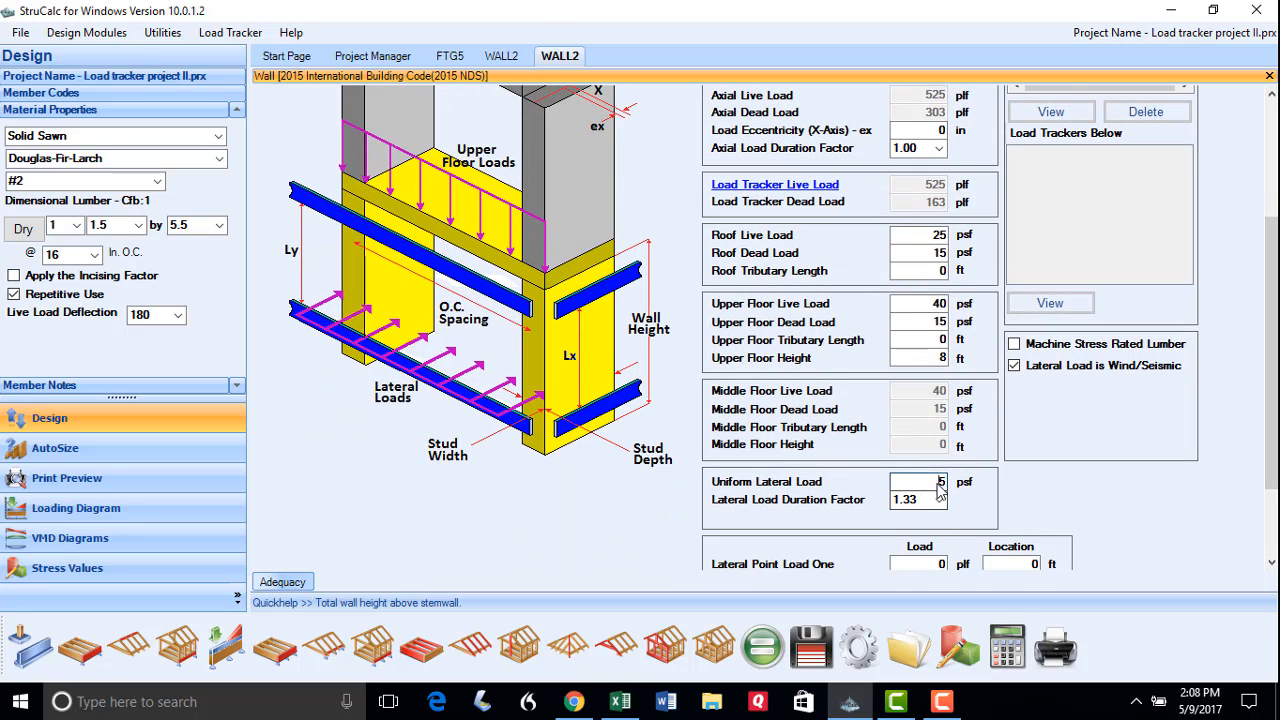
{"action": "left_click", "coordinate": [940, 489]}
{"action": "left_click", "coordinate": [770, 658]}
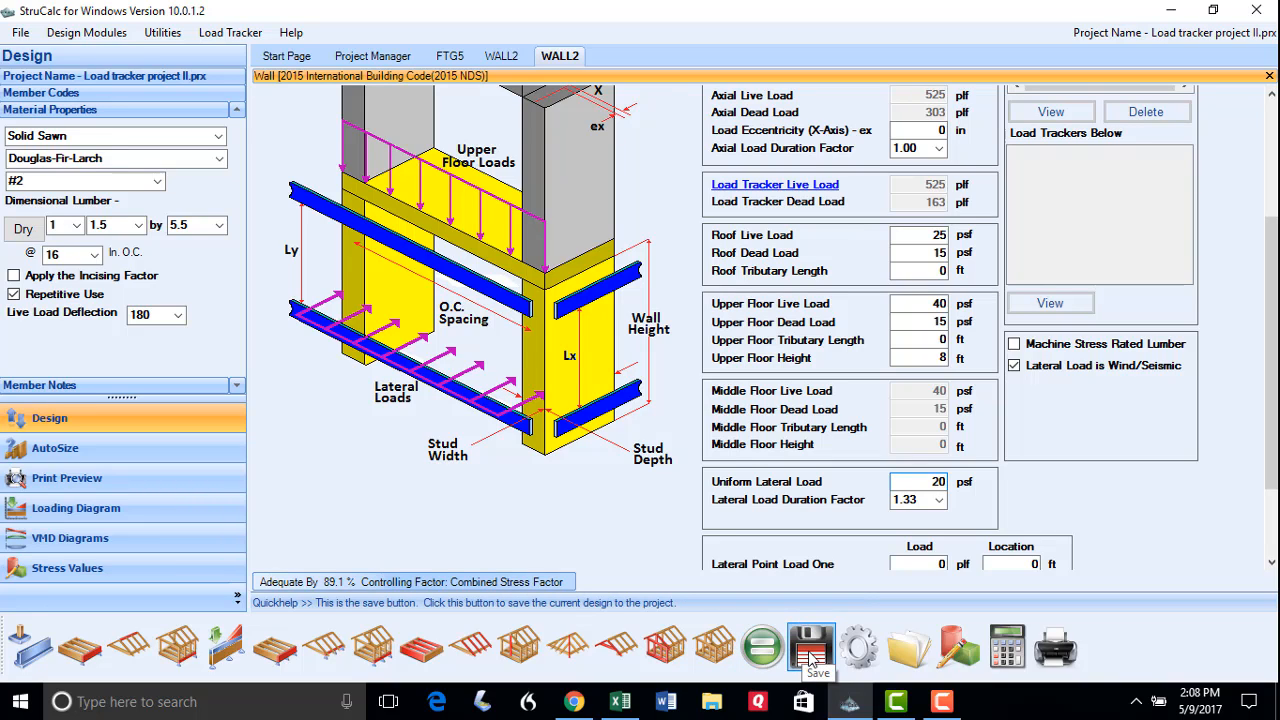
{"action": "left_click", "coordinate": [811, 652]}
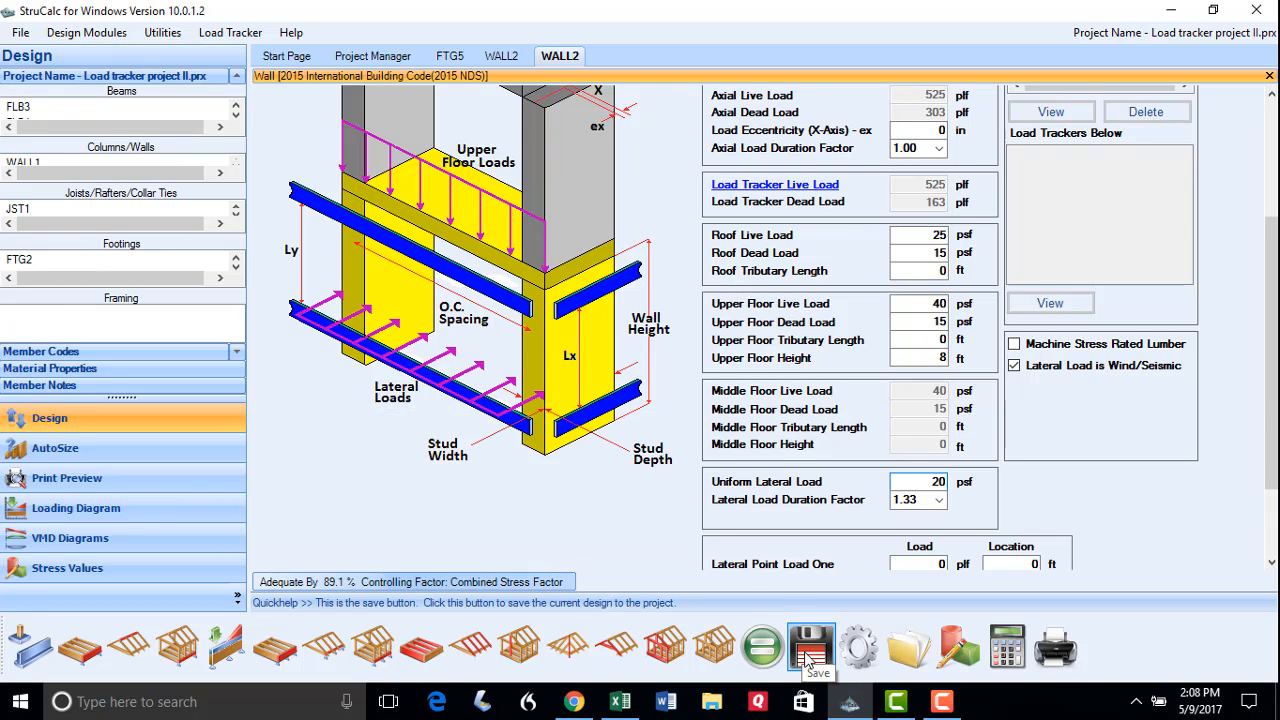
{"action": "left_click", "coordinate": [27, 663]}
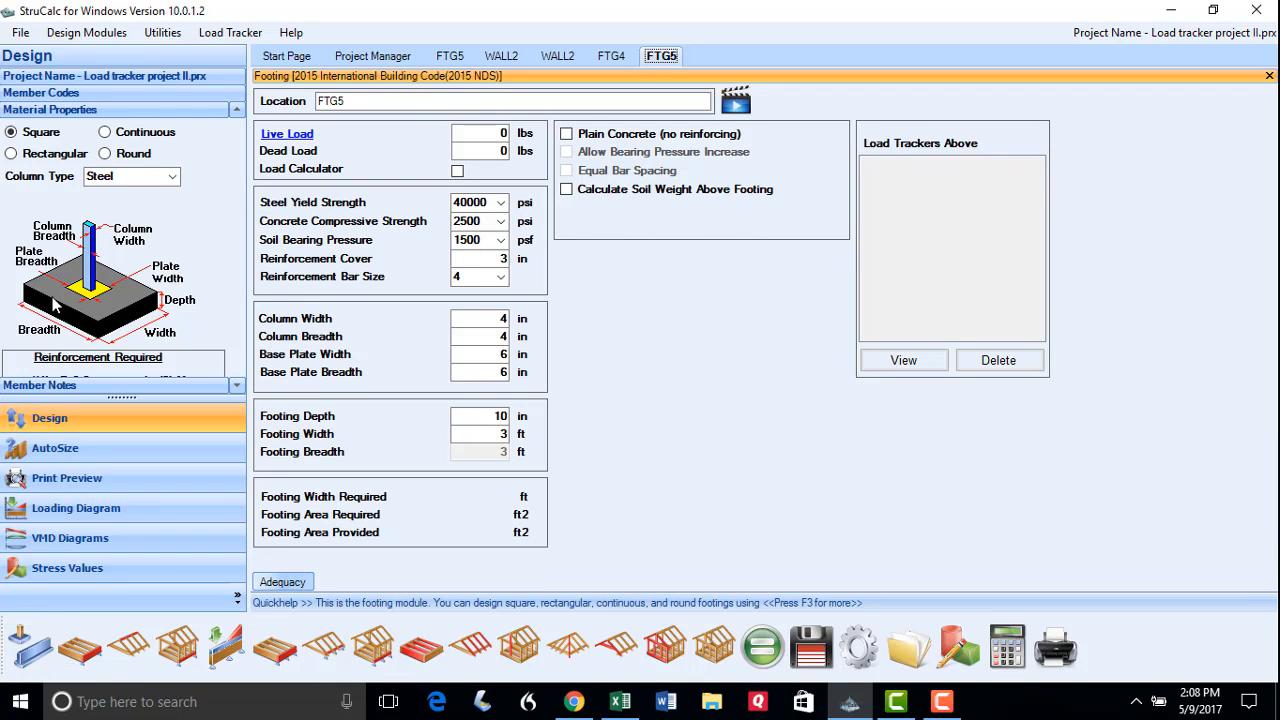
Make the footing continuous, name it FTG6, and load it with WALL2 reaction A
{"action": "left_click", "coordinate": [105, 133]}
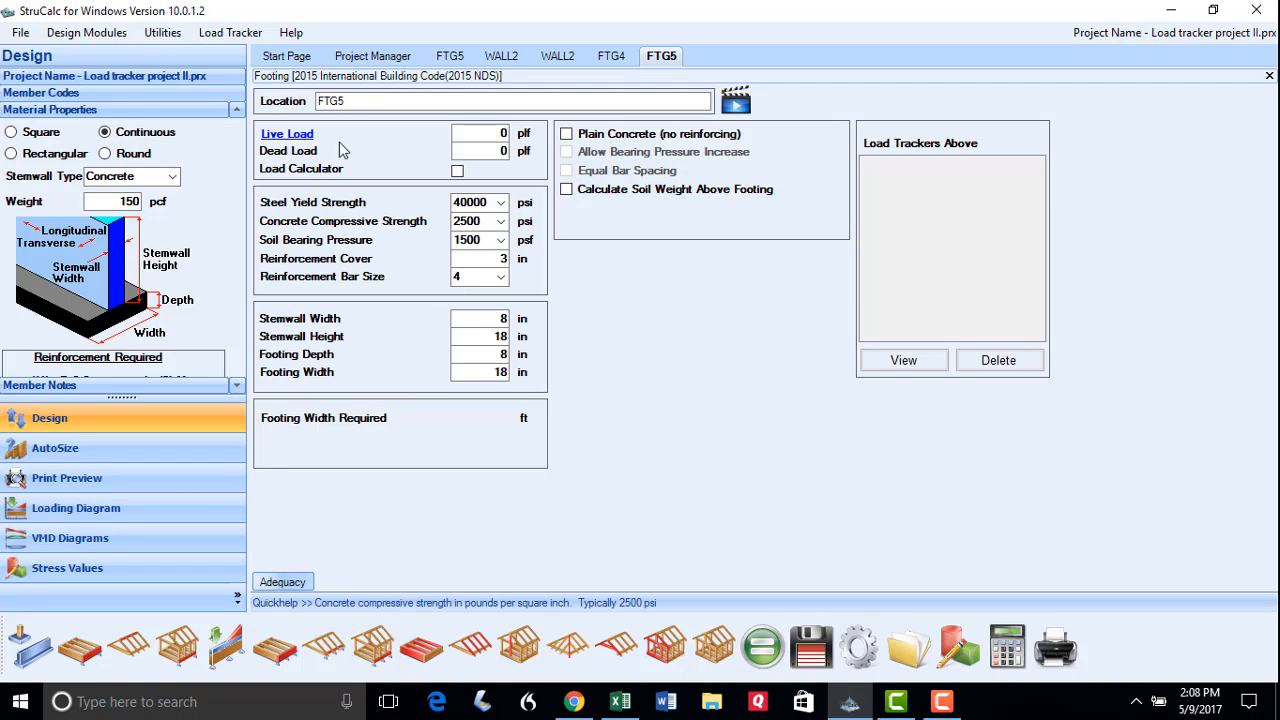
{"action": "left_click", "coordinate": [343, 101]}
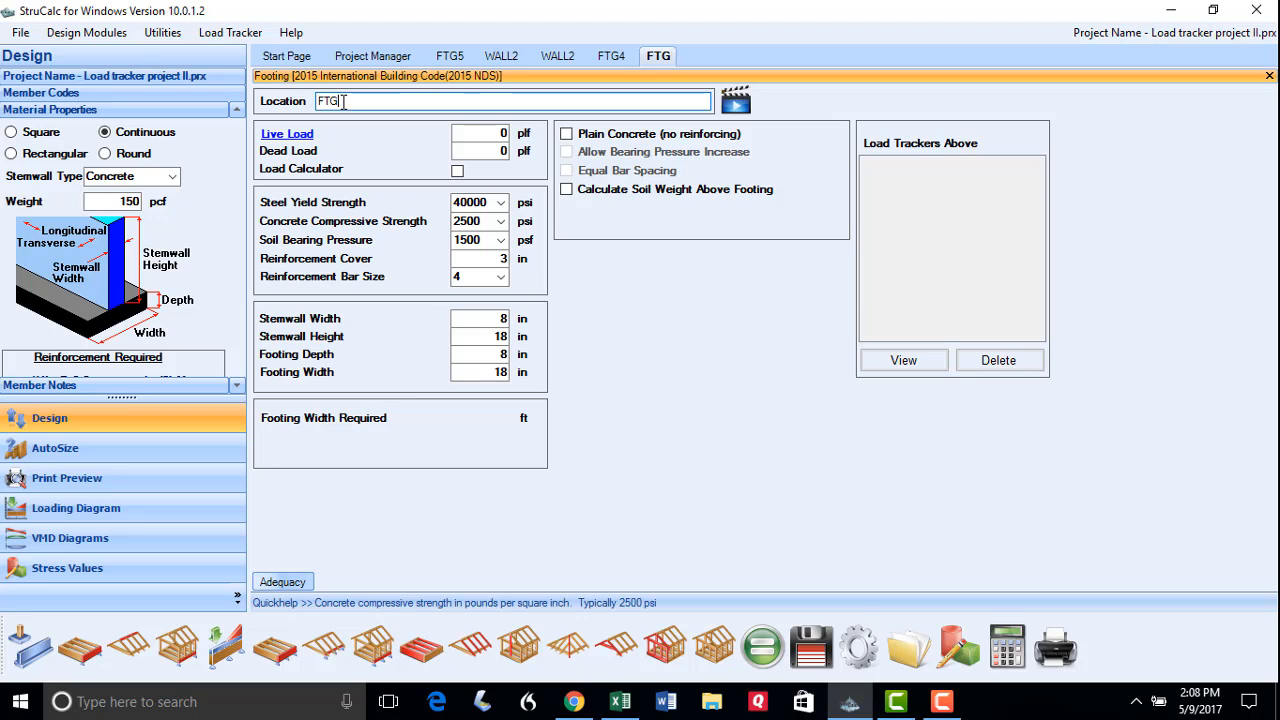
{"action": "left_click", "coordinate": [283, 136]}
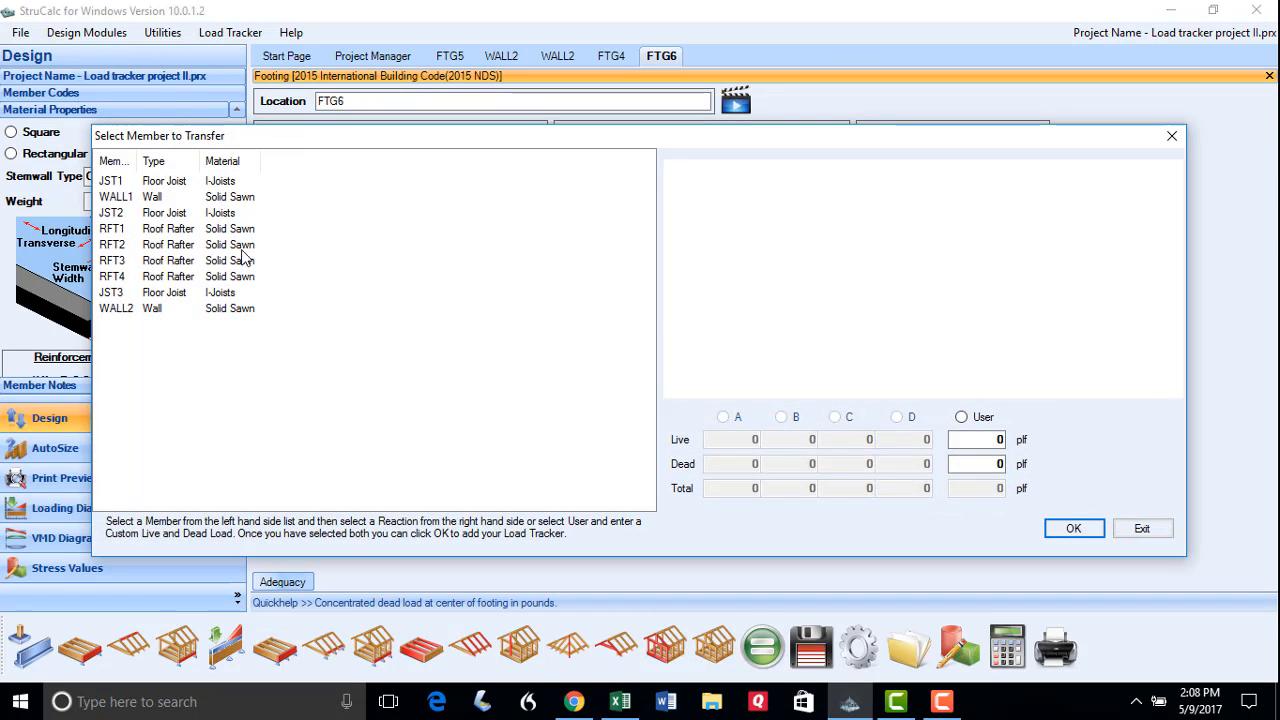
{"action": "left_click", "coordinate": [116, 309]}
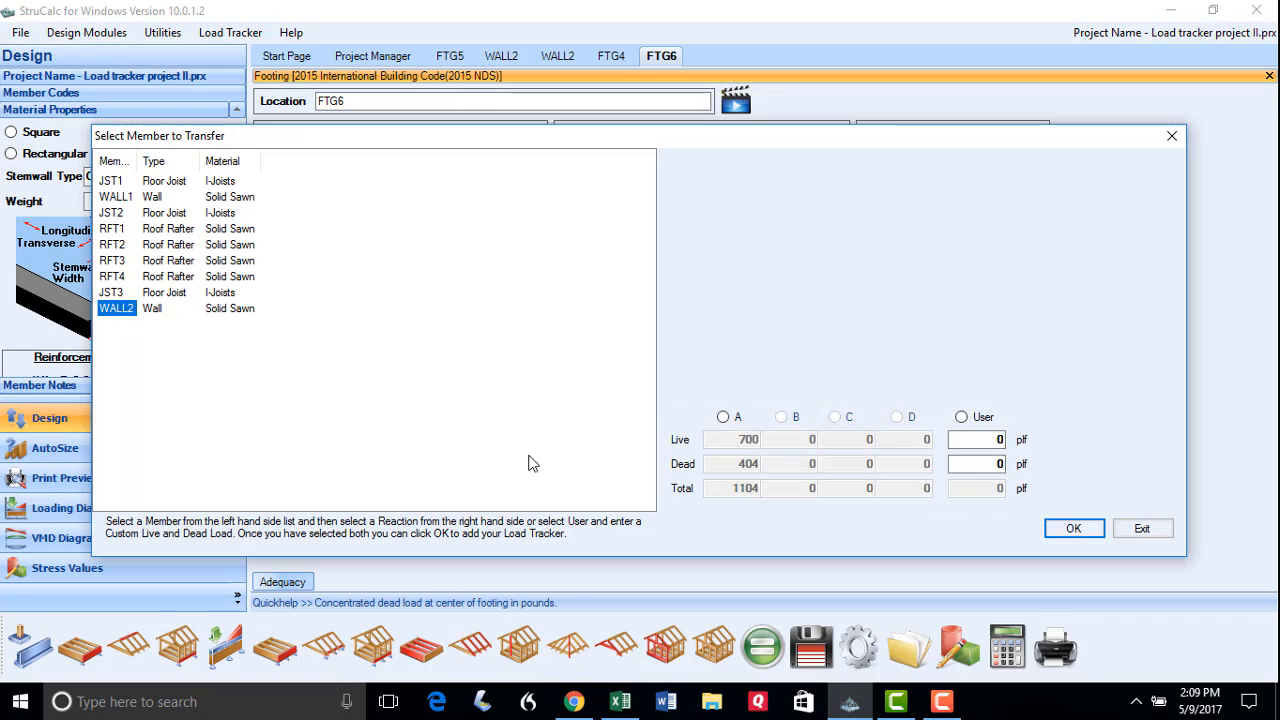
{"action": "left_click", "coordinate": [722, 418]}
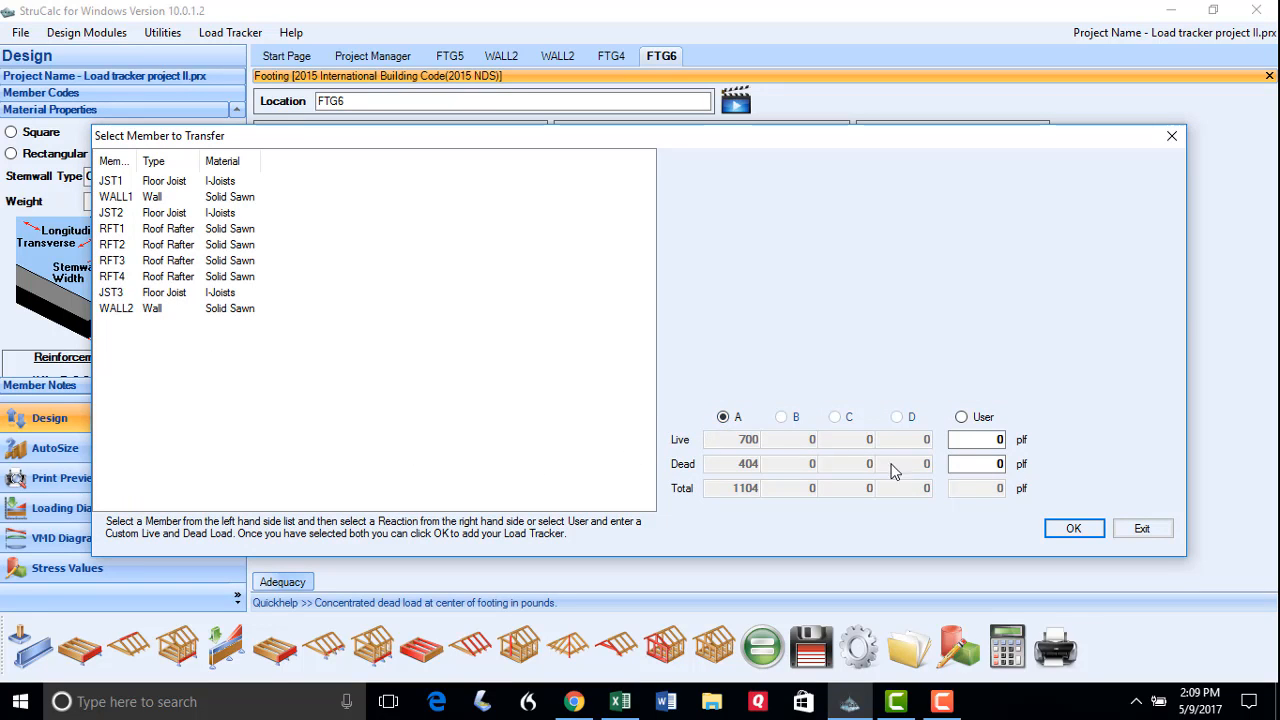
{"action": "left_click", "coordinate": [1074, 528]}
{"action": "left_click", "coordinate": [666, 426]}
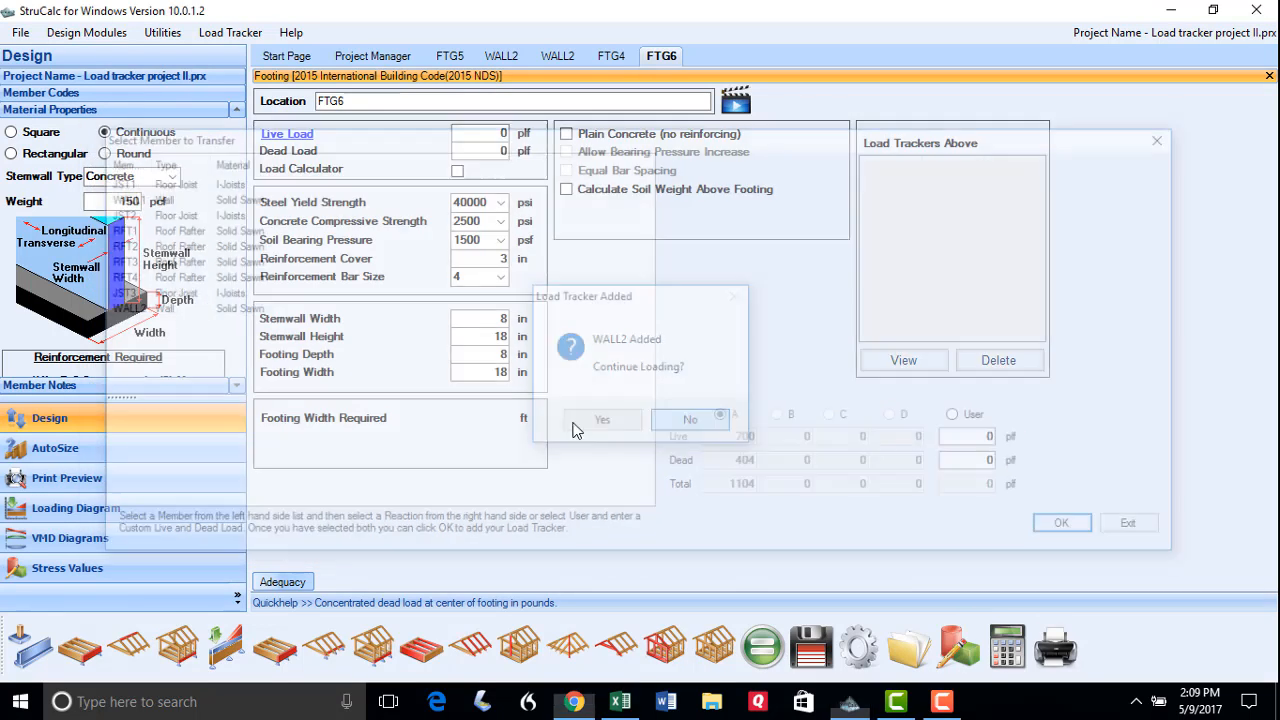
Set the stemwall to 24 in, calculate, set footing width to 16 in, and save
{"action": "left_click", "coordinate": [505, 337]}
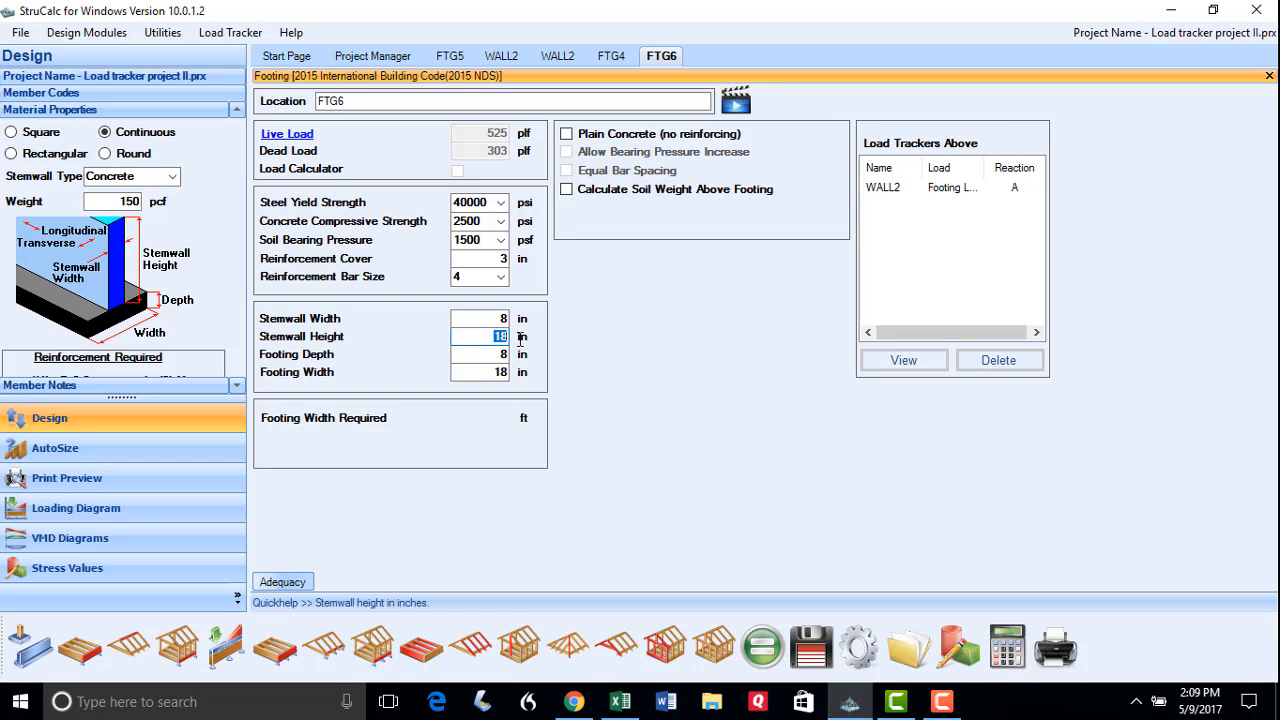
{"action": "type", "text": "24"}
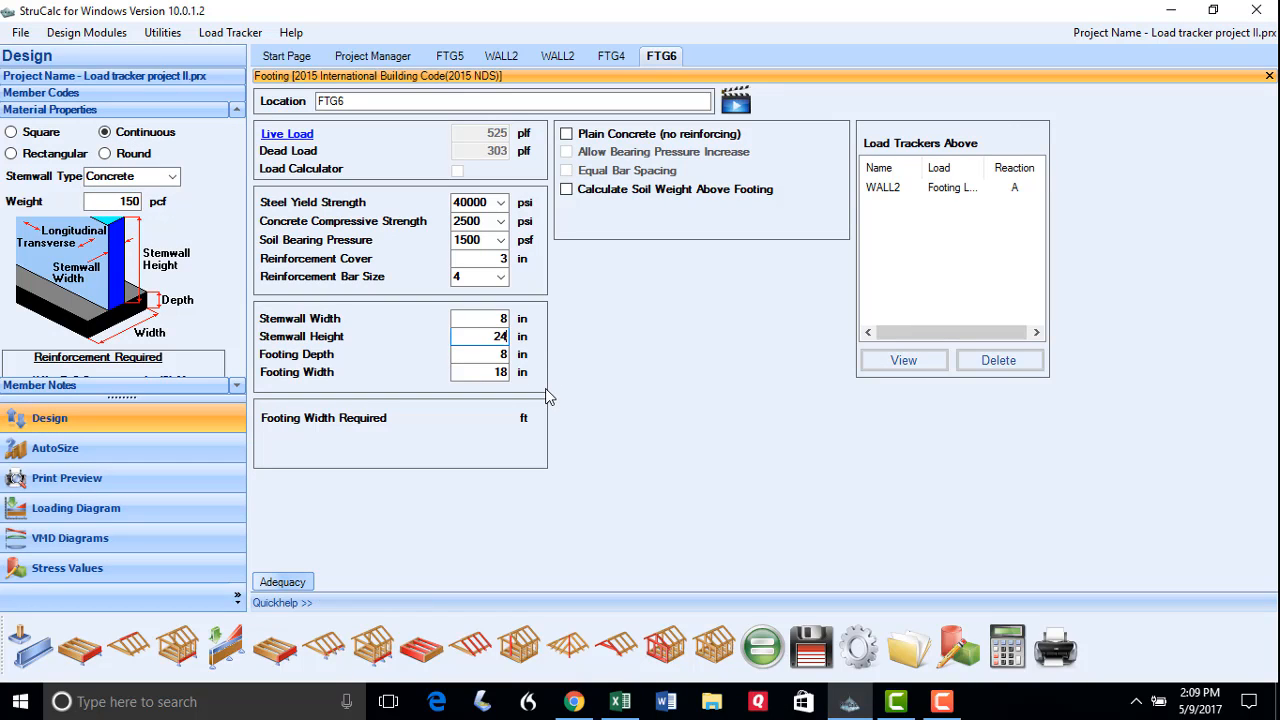
{"action": "left_click", "coordinate": [763, 652]}
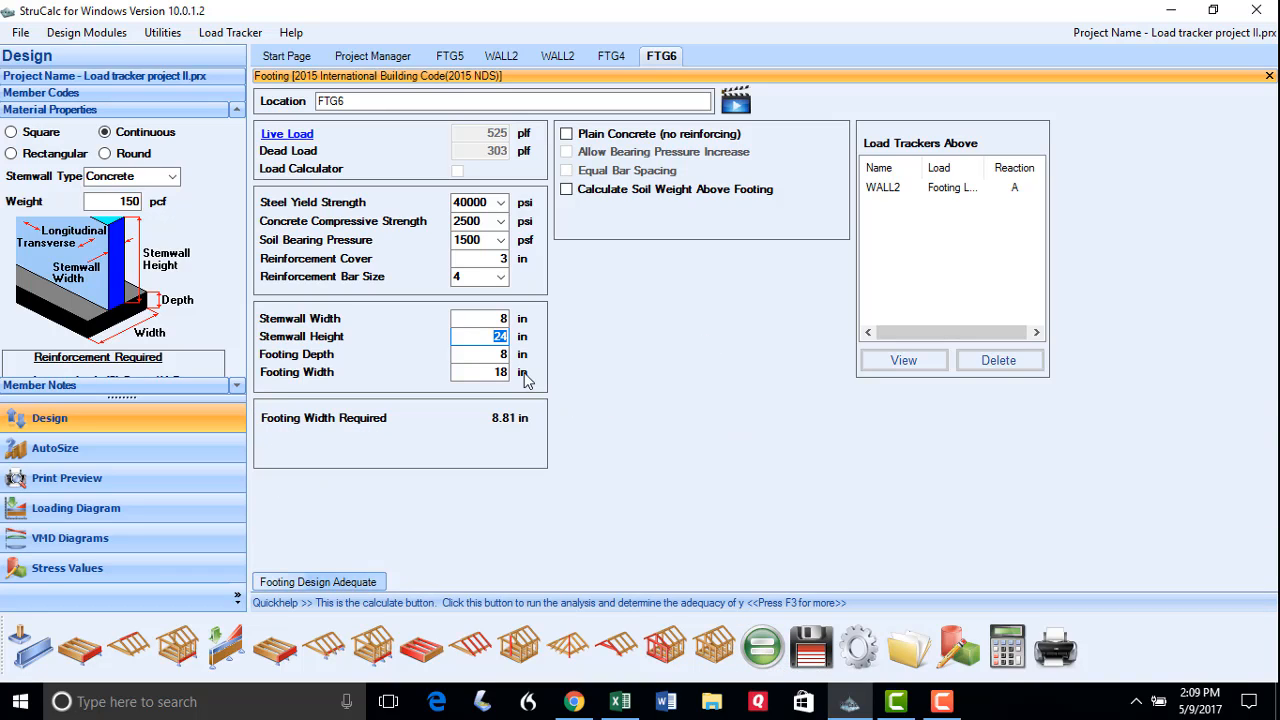
{"action": "left_click", "coordinate": [488, 372]}
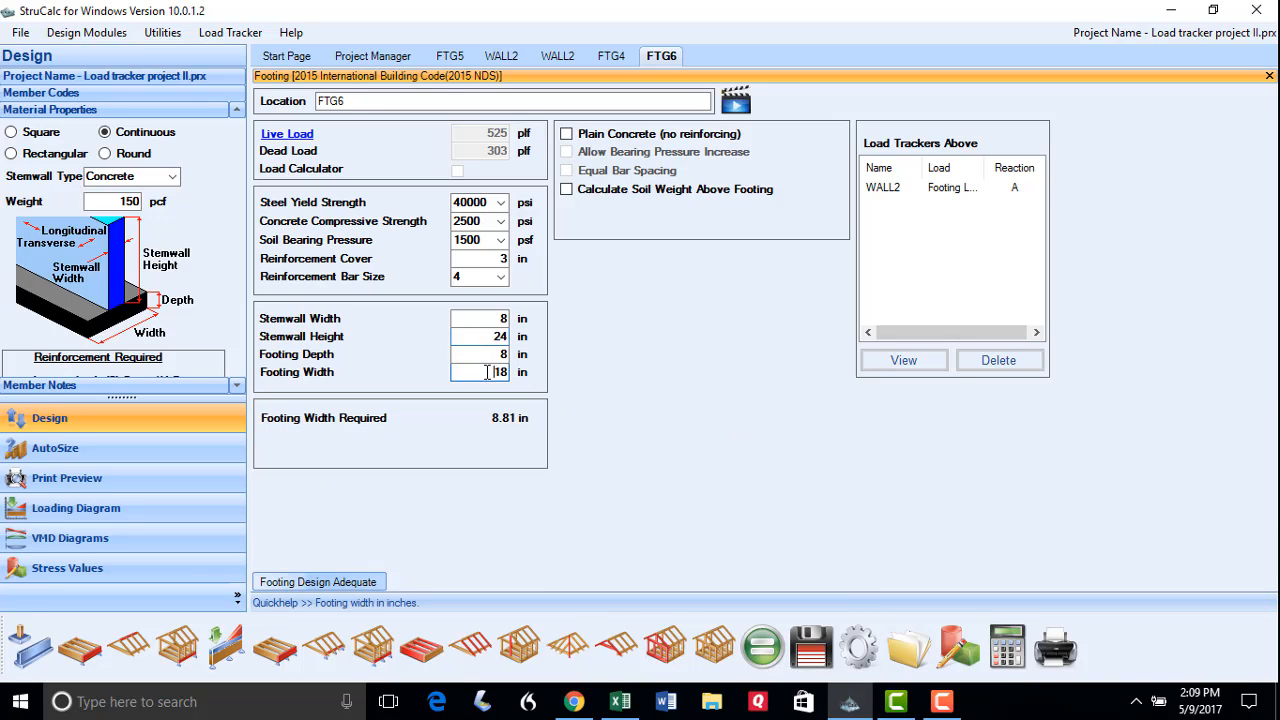
{"action": "left_click_drag", "start_coordinate": [487, 372], "coordinate": [527, 372]}
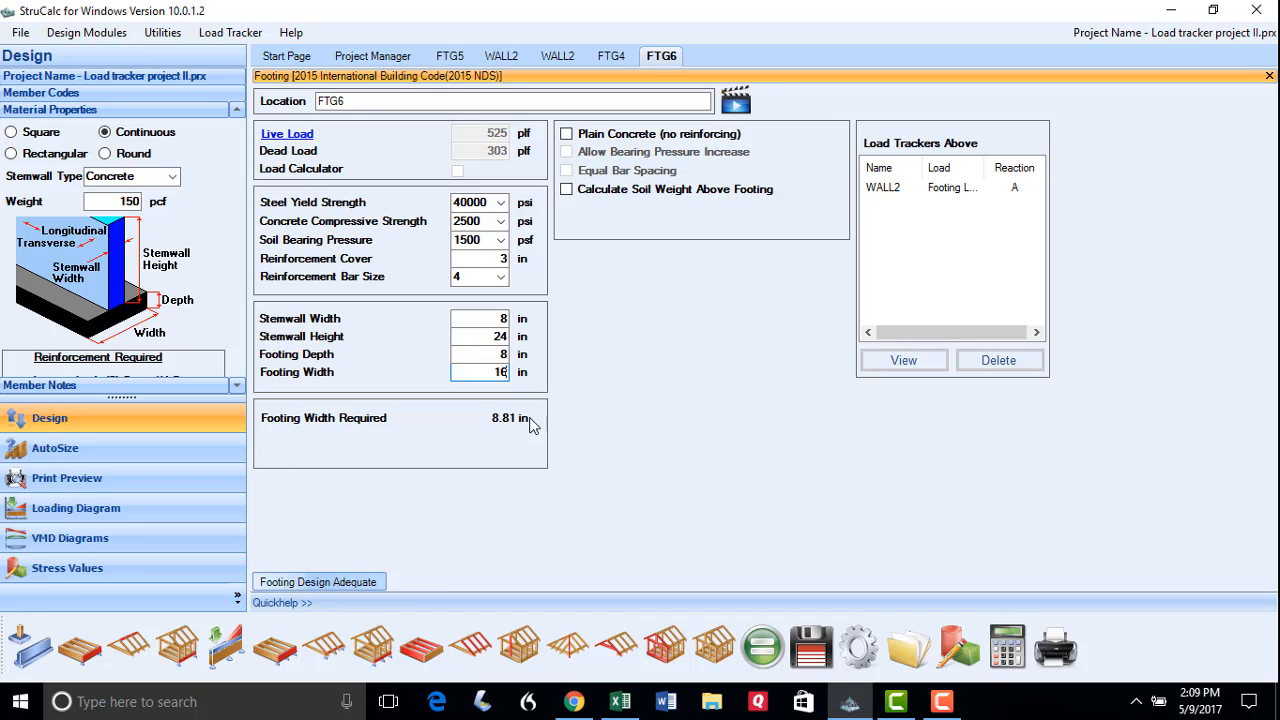
{"action": "left_click", "coordinate": [808, 652]}
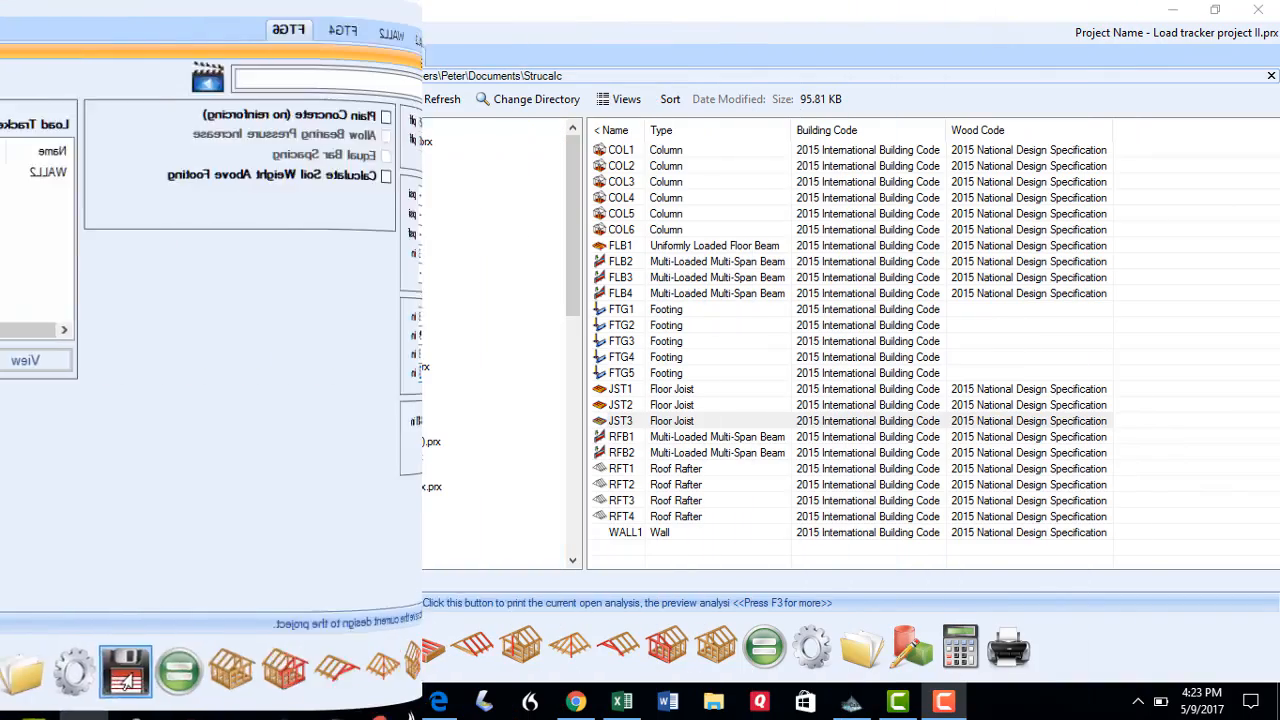
Print all project members to a 27-page preview, then close the preview
{"action": "left_click", "coordinate": [22, 33]}
{"action": "left_click", "coordinate": [60, 117]}
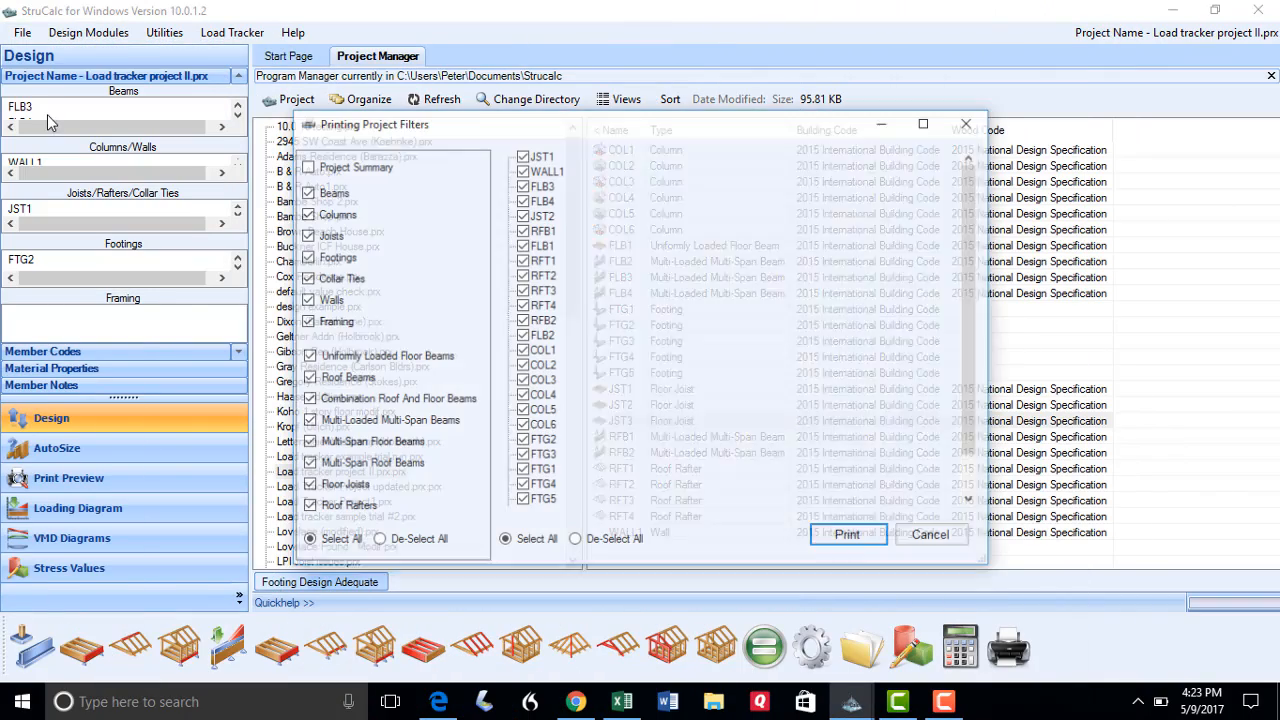
{"action": "left_click", "coordinate": [880, 542]}
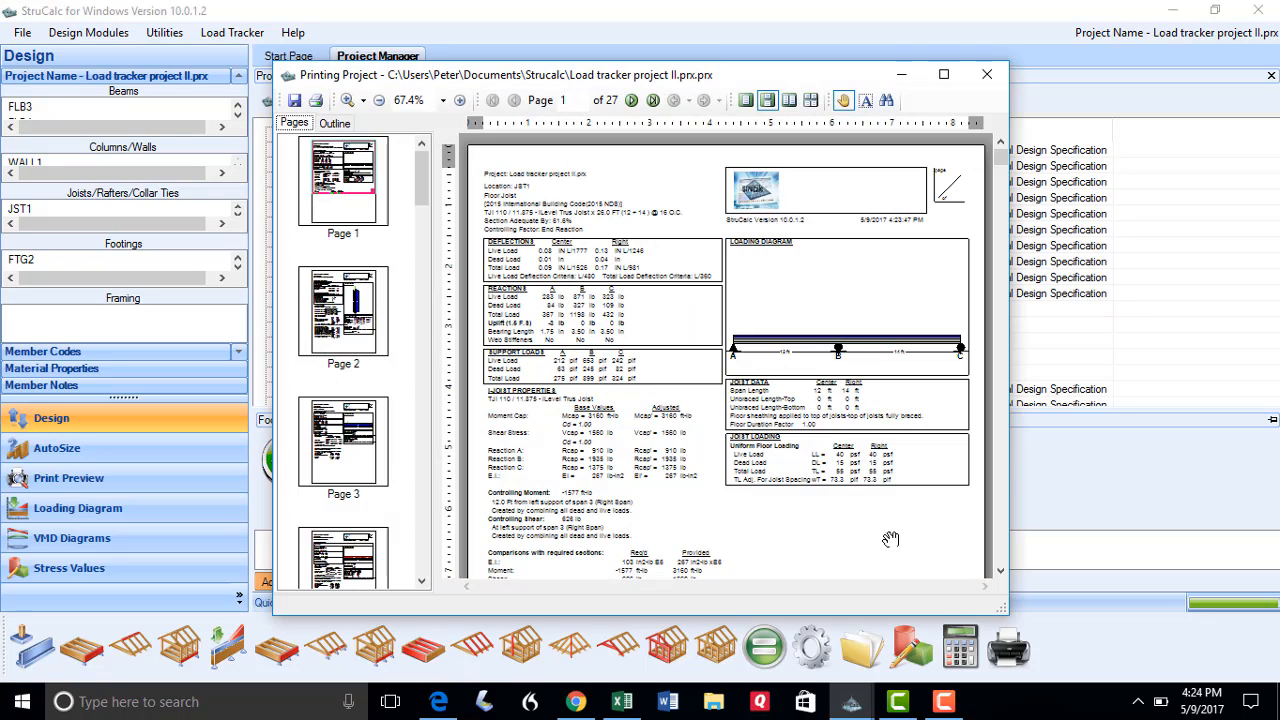
{"action": "left_click", "coordinate": [1001, 572]}
{"action": "left_click_drag", "start_coordinate": [1001, 572], "coordinate": [1001, 572]}
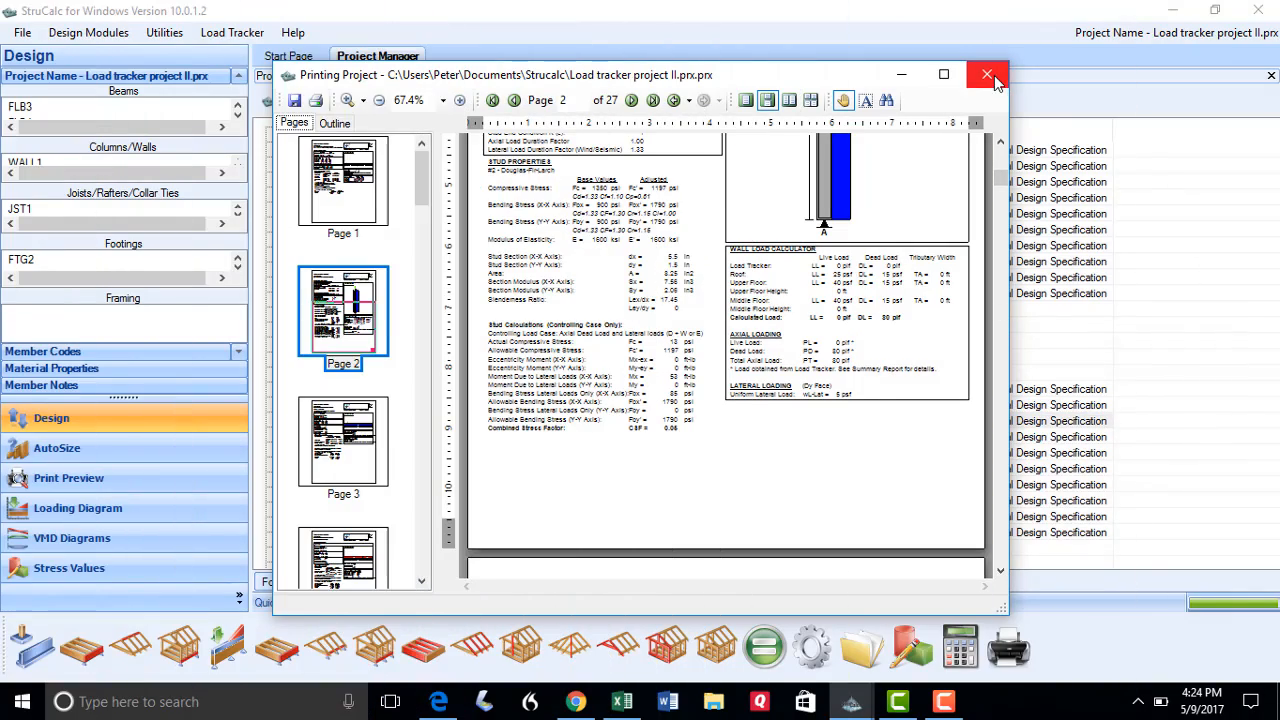
{"action": "left_click", "coordinate": [994, 77]}
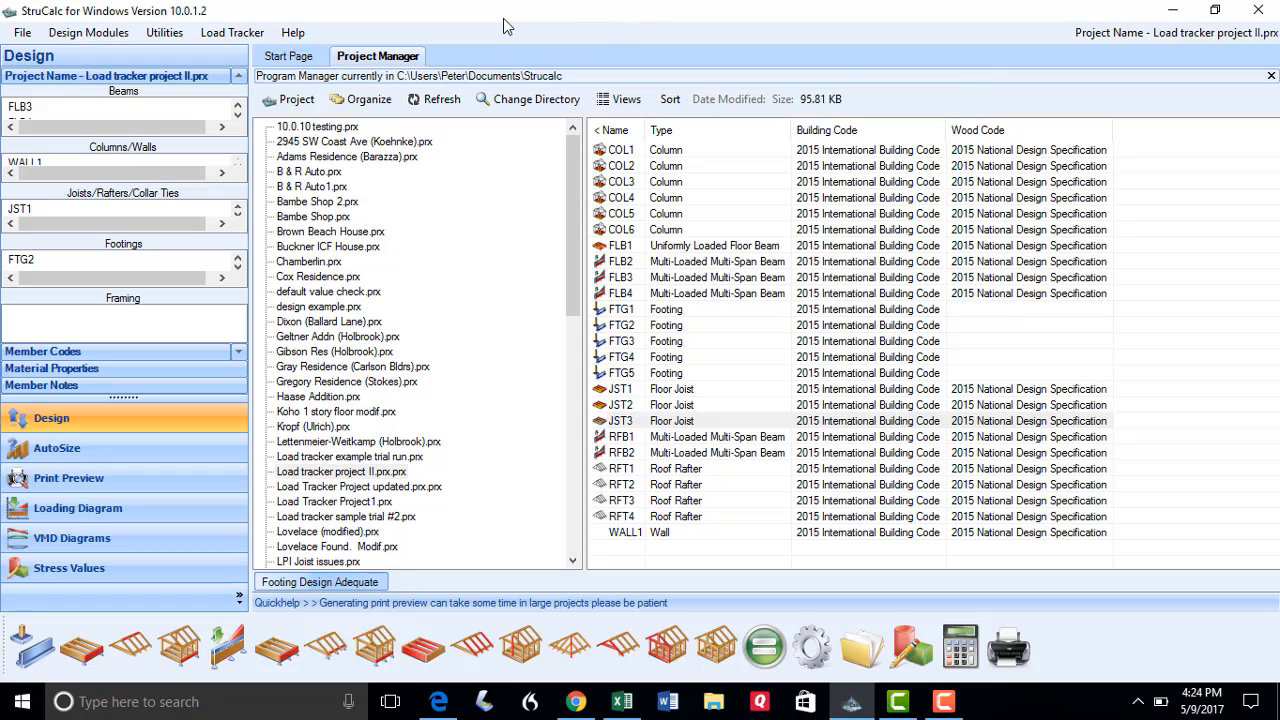
Open the Load Tracker Summary Report preview and page through to page 4
{"action": "left_click", "coordinate": [248, 37]}
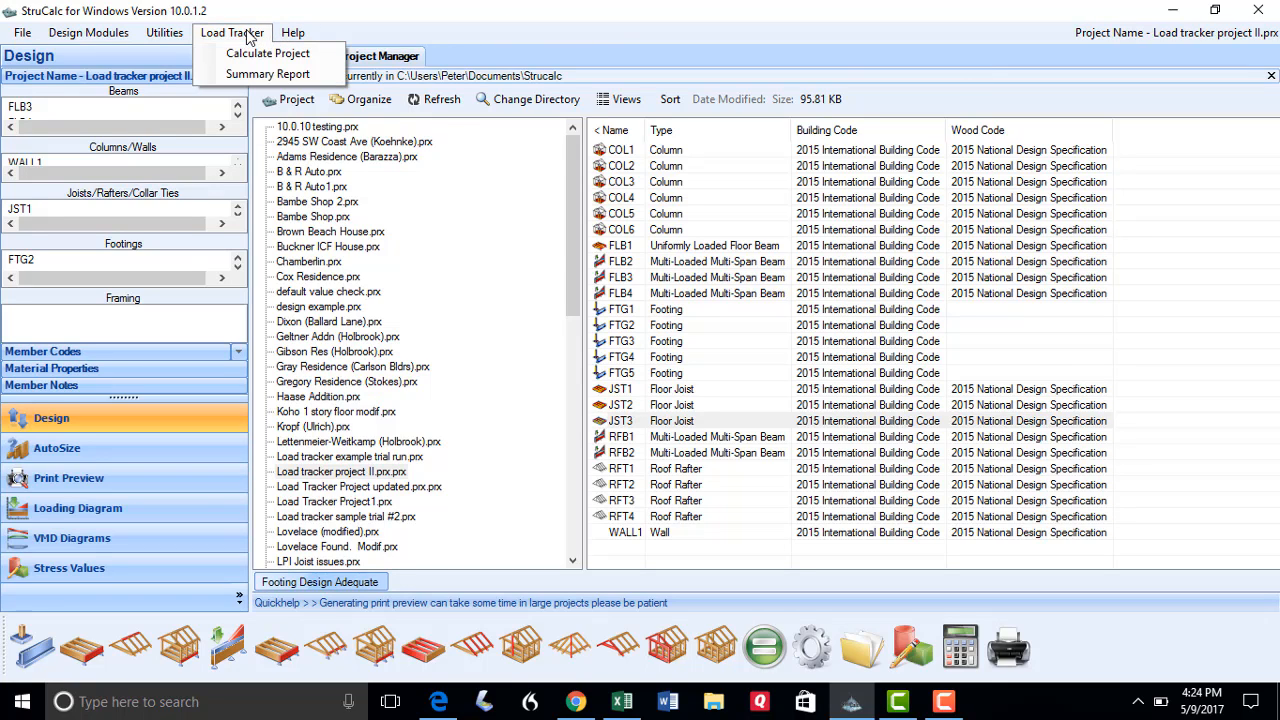
{"action": "left_click", "coordinate": [253, 77]}
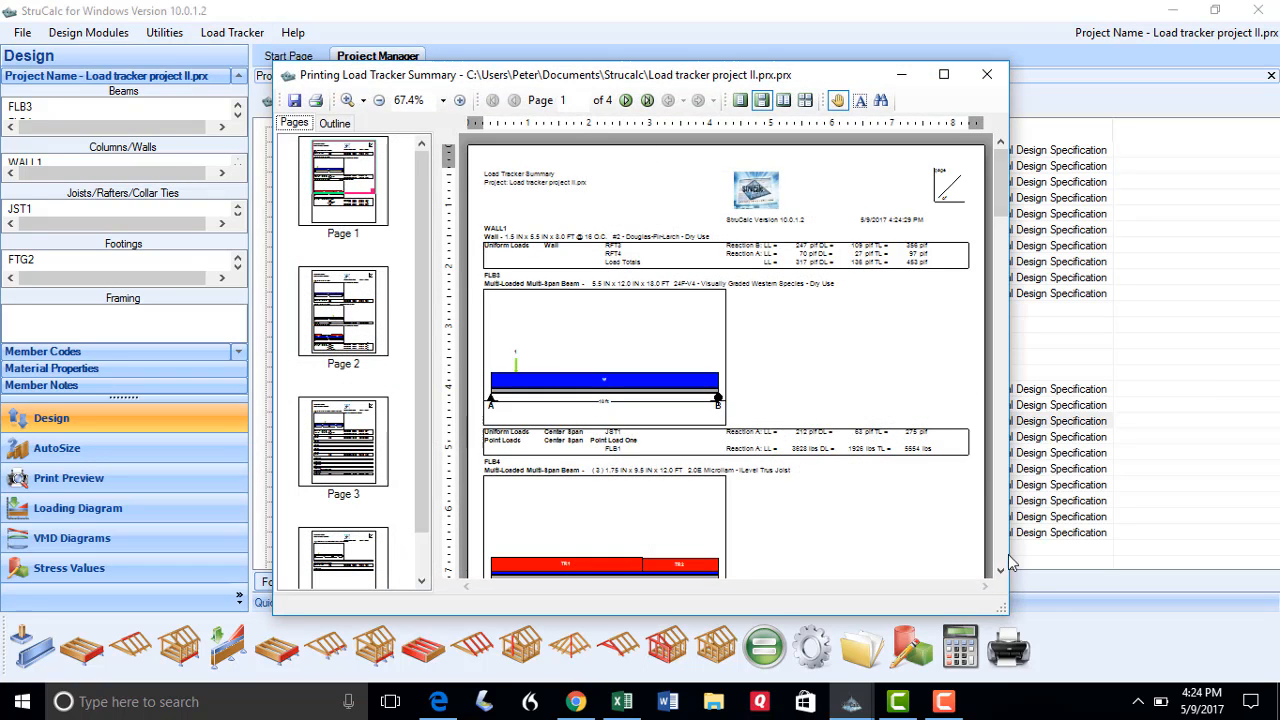
{"action": "left_click", "coordinate": [1001, 570]}
{"action": "left_click", "coordinate": [1003, 570]}
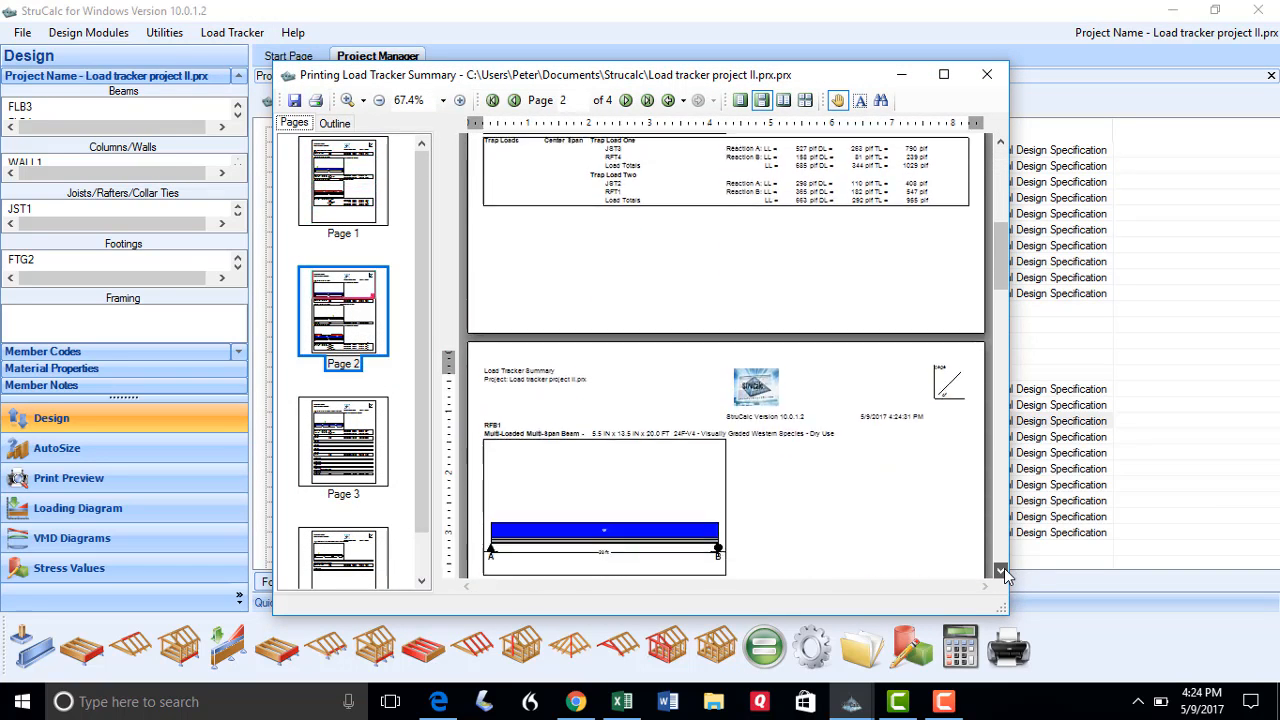
{"action": "left_click", "coordinate": [1003, 570]}
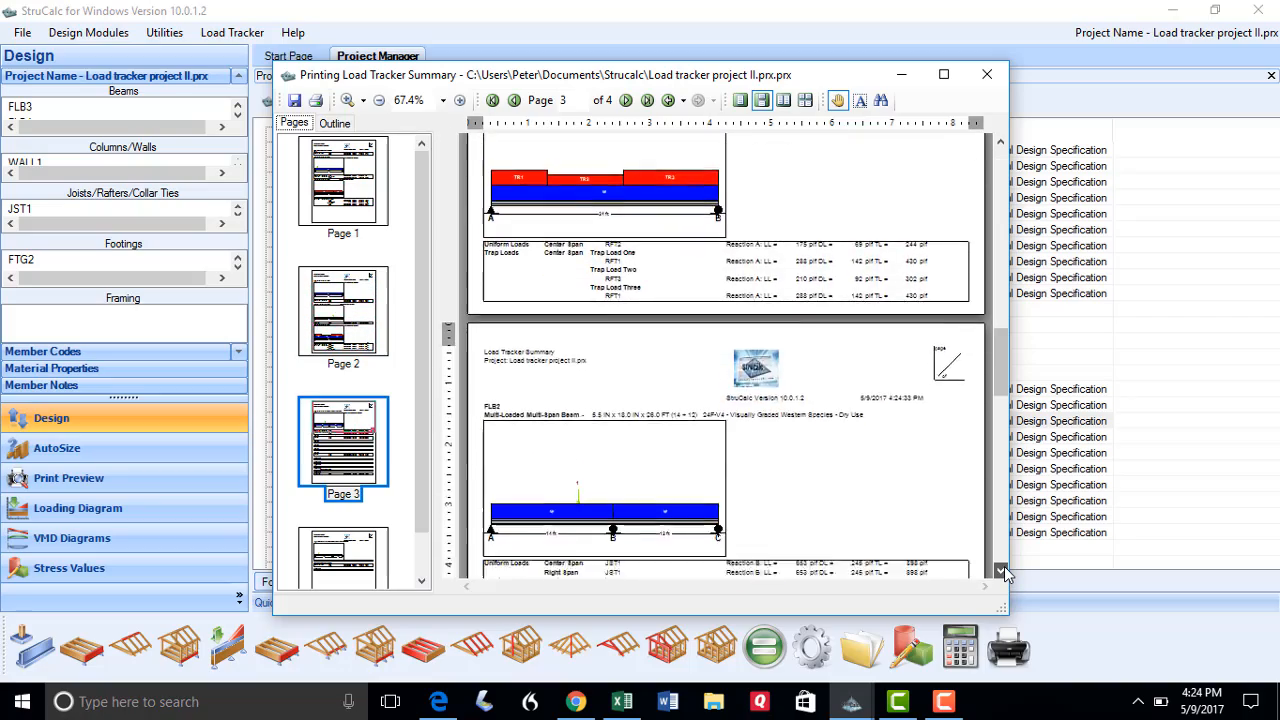
{"action": "left_click", "coordinate": [1003, 569]}
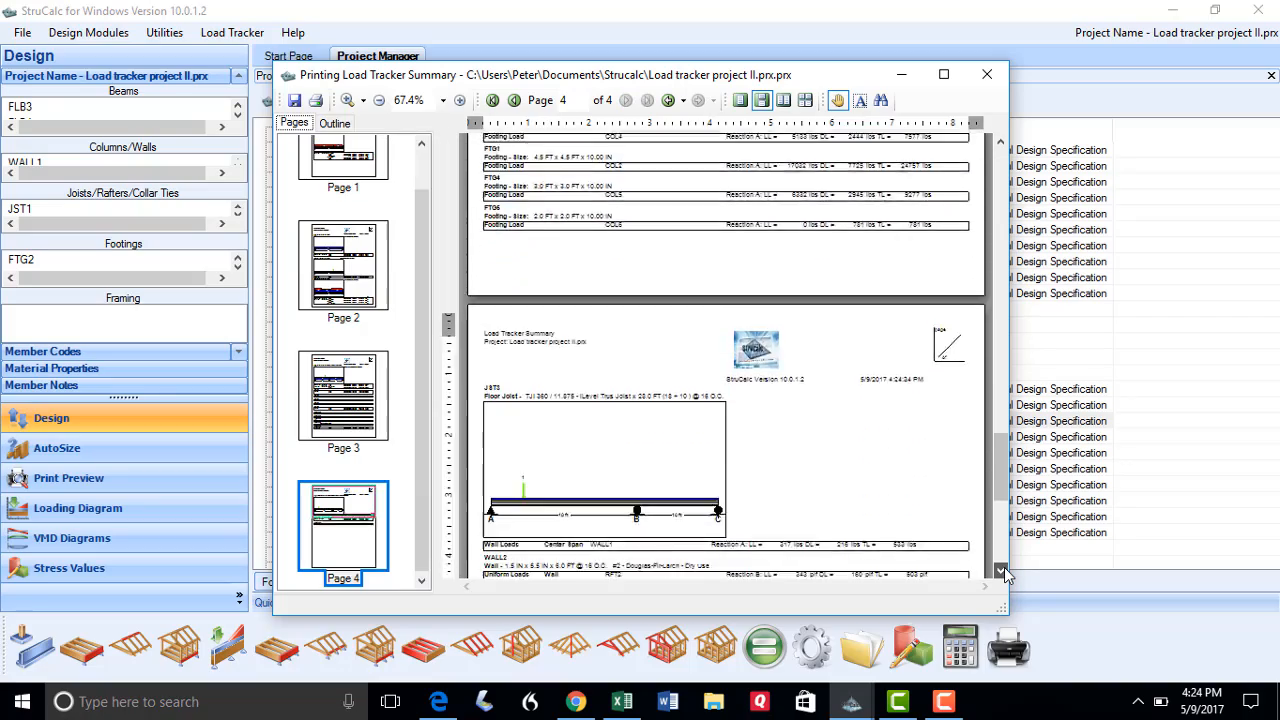